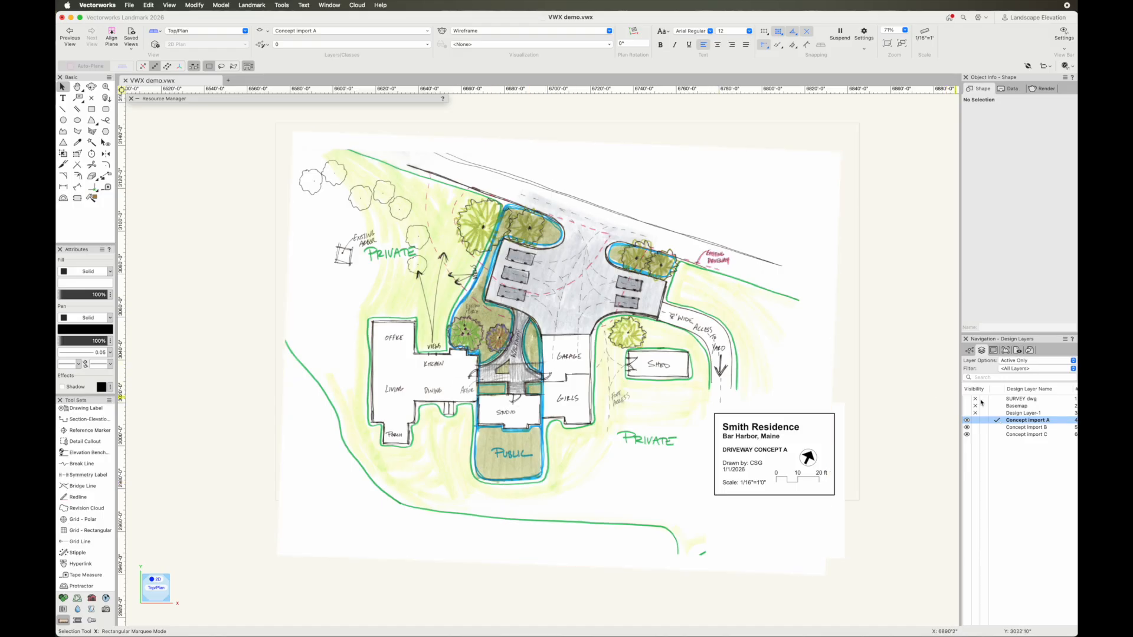
Step: Switch to the Concept import B layer and on to Concept import C to view each driveway concept sketch
click(998, 428)
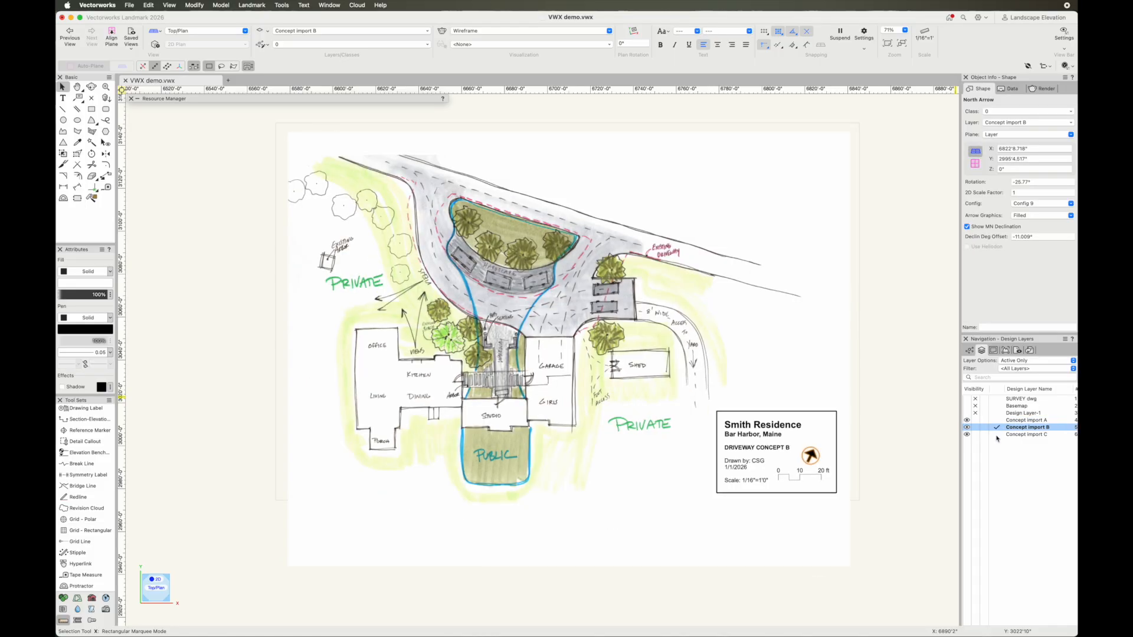
click(998, 435)
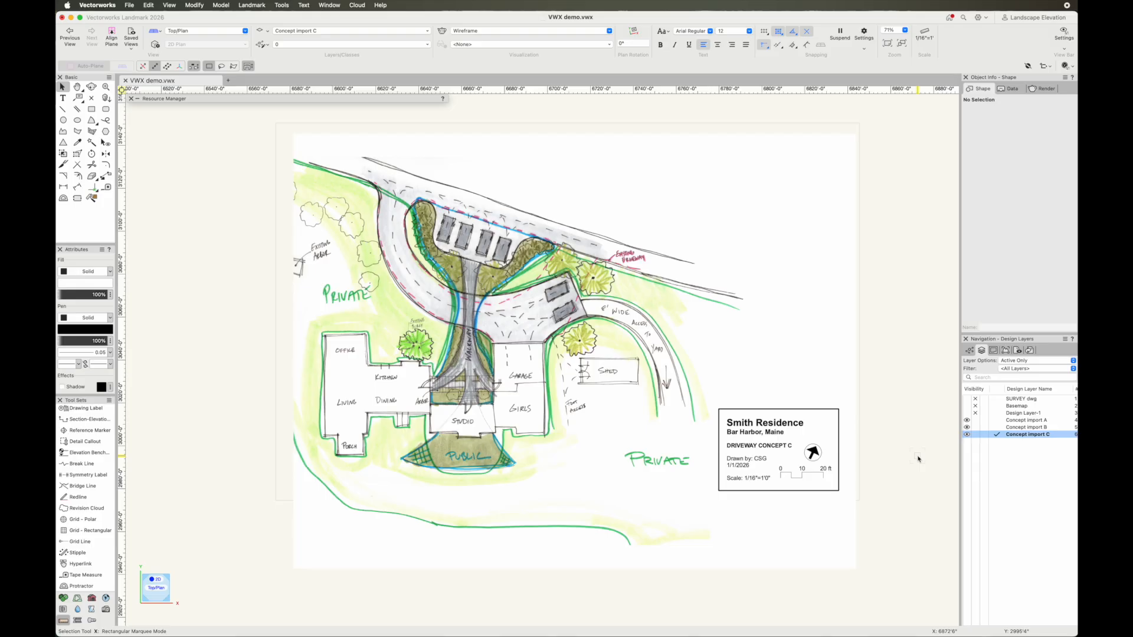
key(v)
key(v)
Step: Create a design layer named "Landscape Layout (c)" and place it after Concept import C in the layer order
click(268, 32)
click(308, 46)
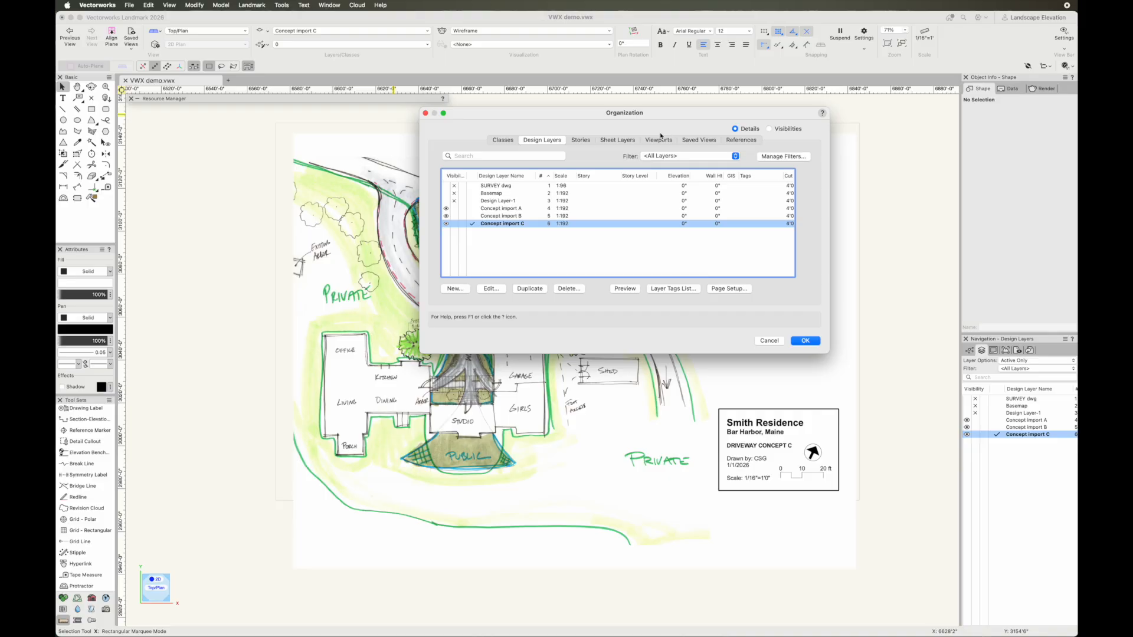
click(454, 288)
text(L)
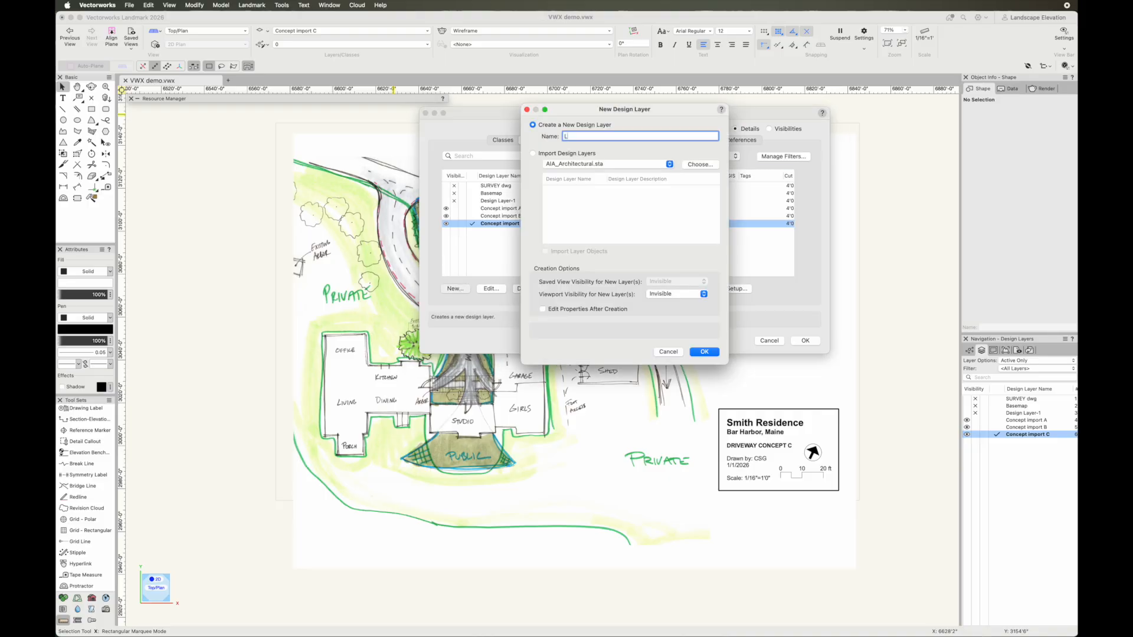
text(andscape Layout (c)
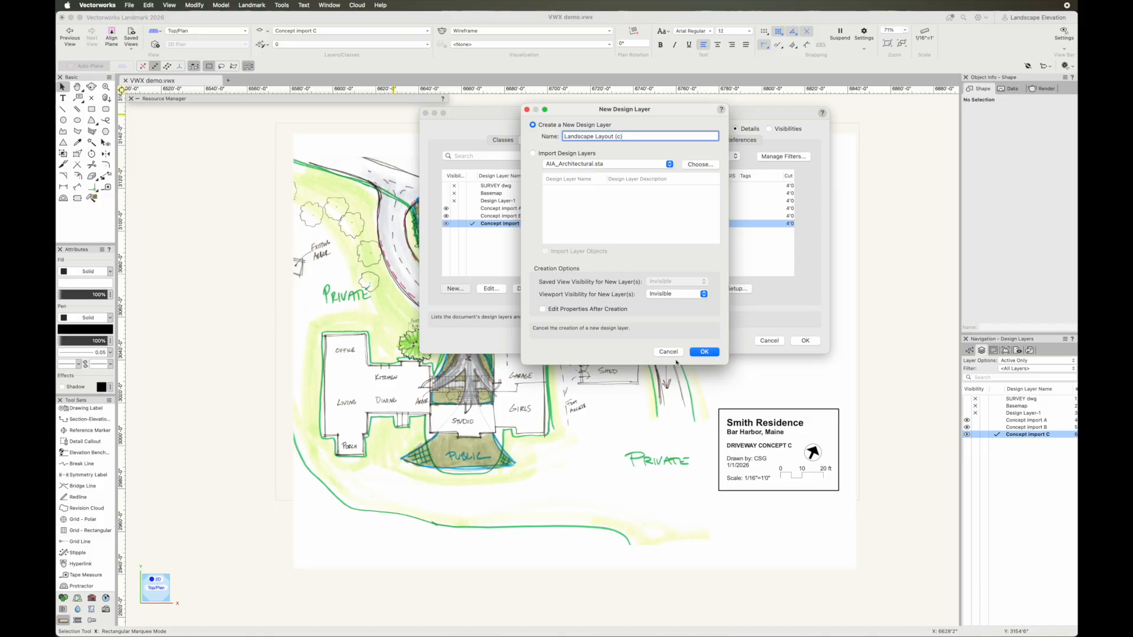
click(705, 352)
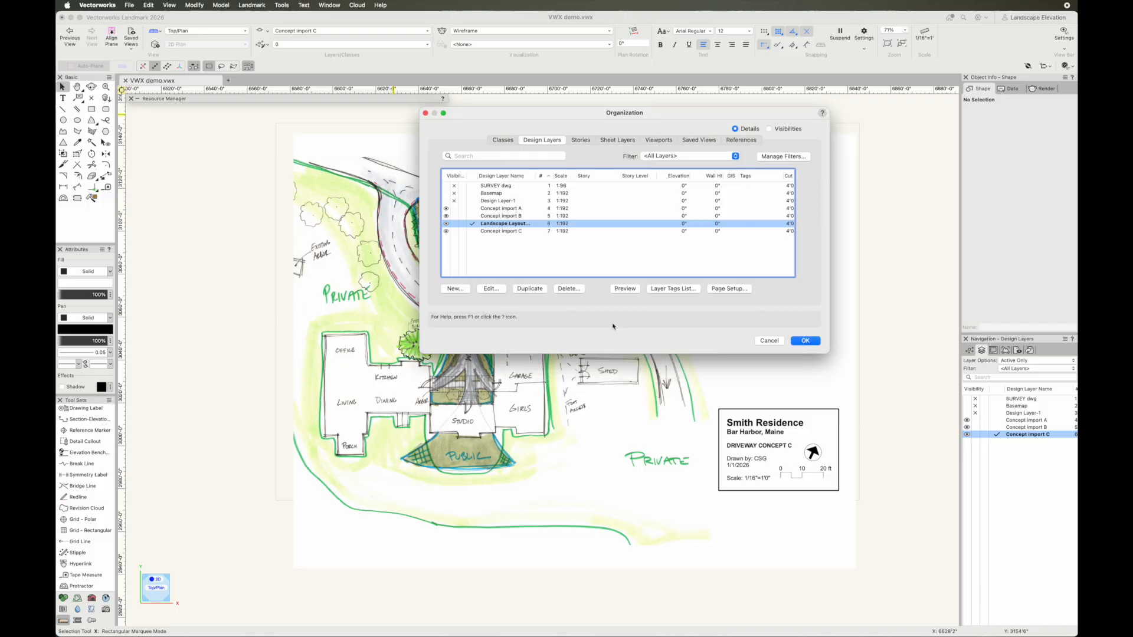
drag(548, 224, 548, 239)
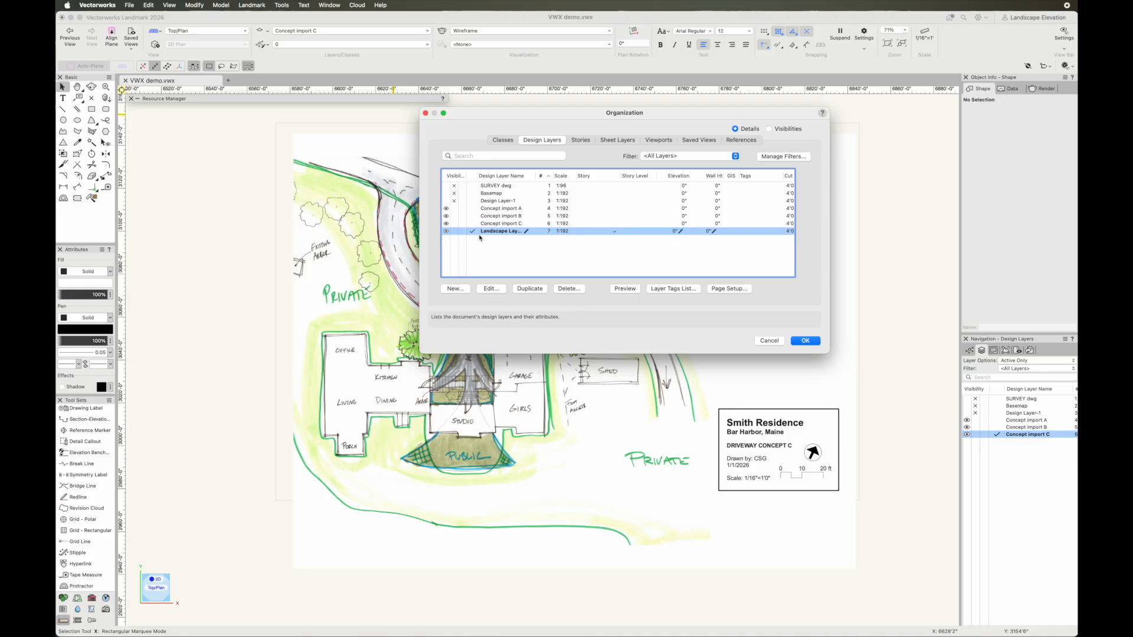
Step: Create a new class named "Title Block" among the document's classes
click(503, 140)
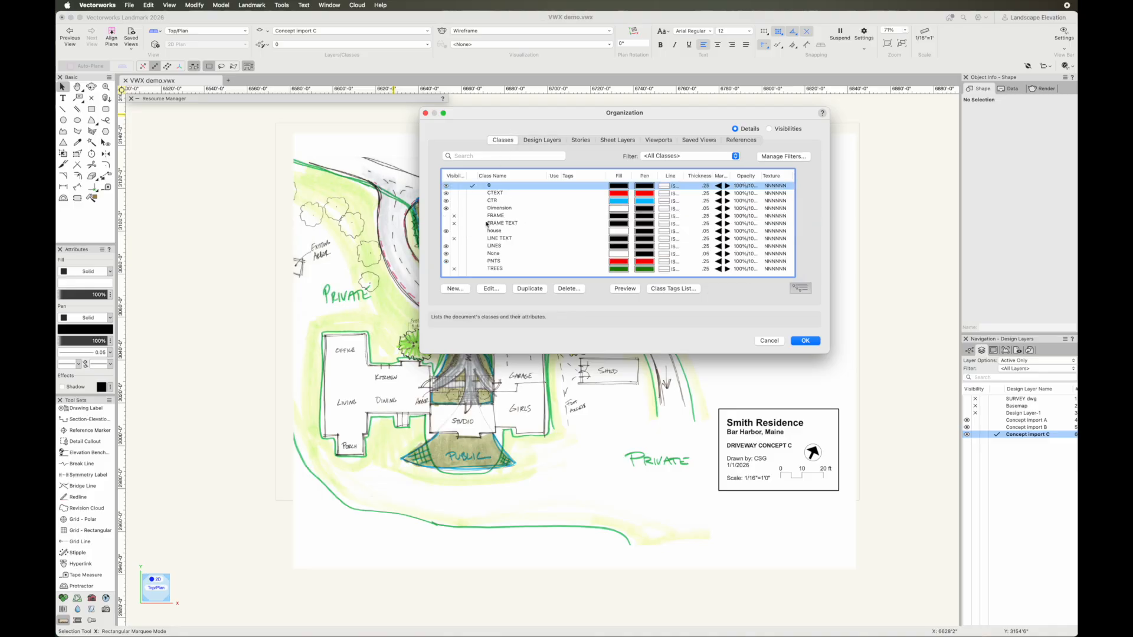
click(455, 289)
text(Title Block)
key(Return)
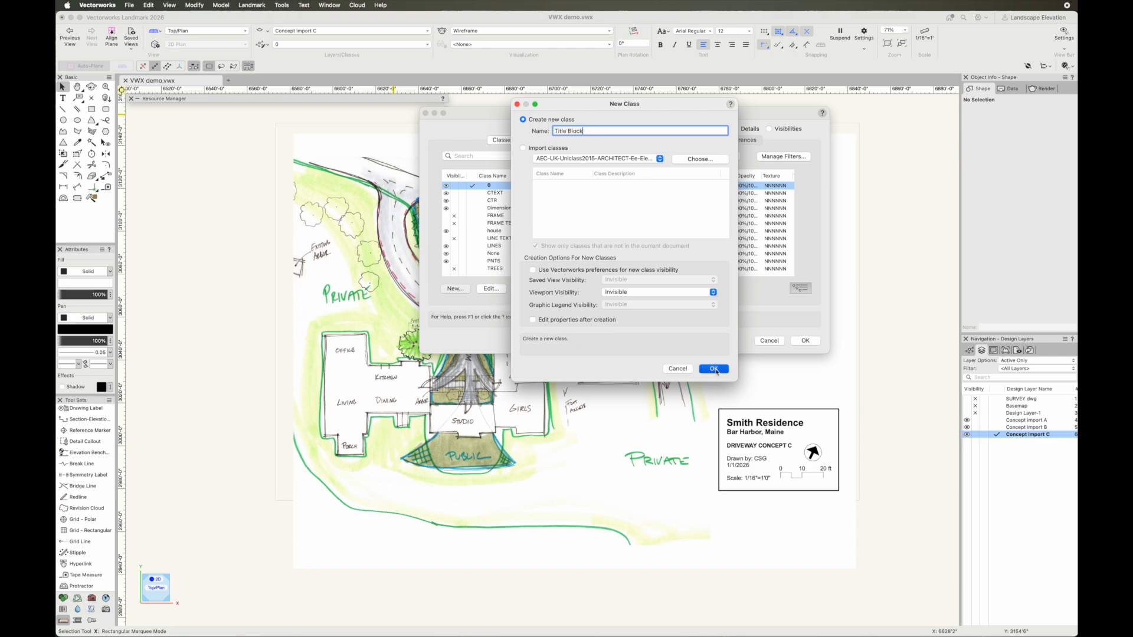
Step: Create a new class named "Imports - concept c"
click(454, 289)
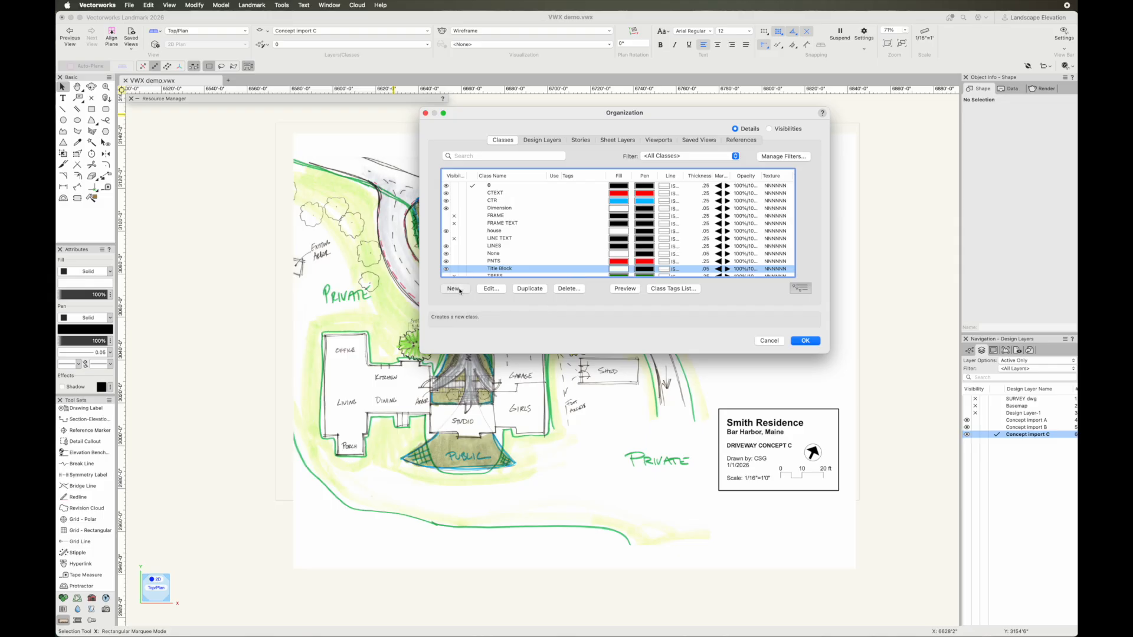
text(Con)
key(BackSpace)
key(BackSpace)
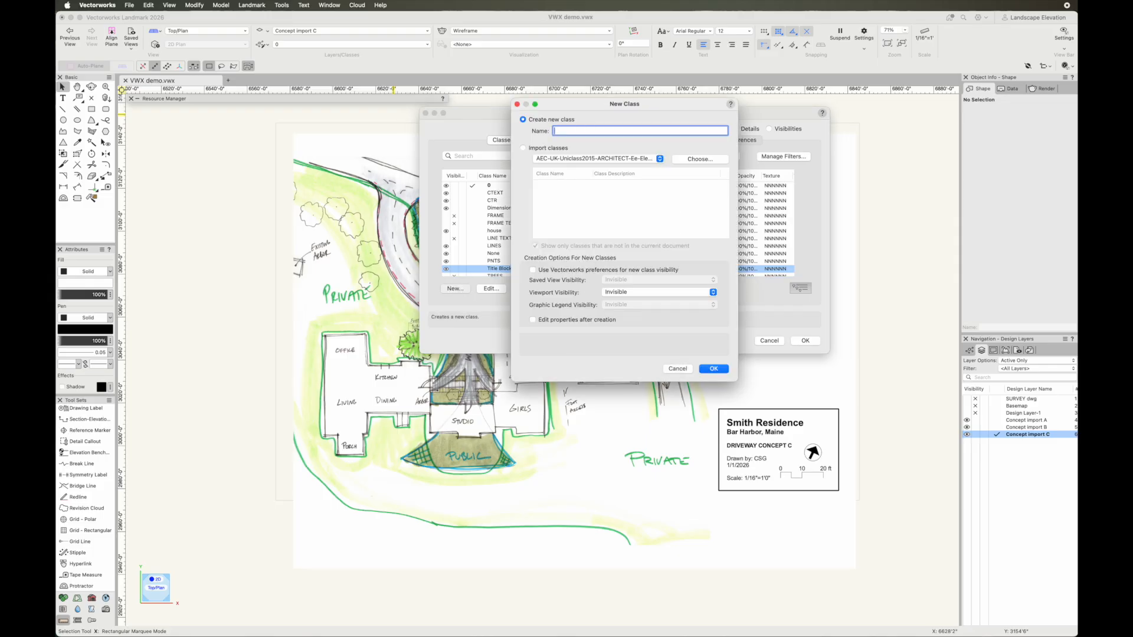
text(Imports - concept c)
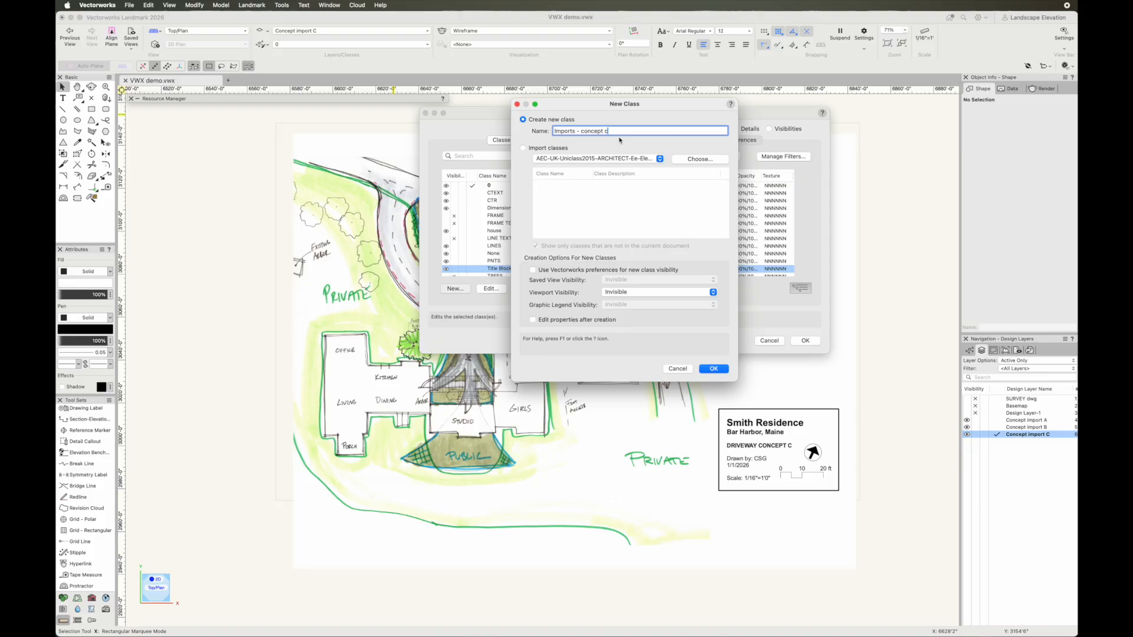
click(708, 370)
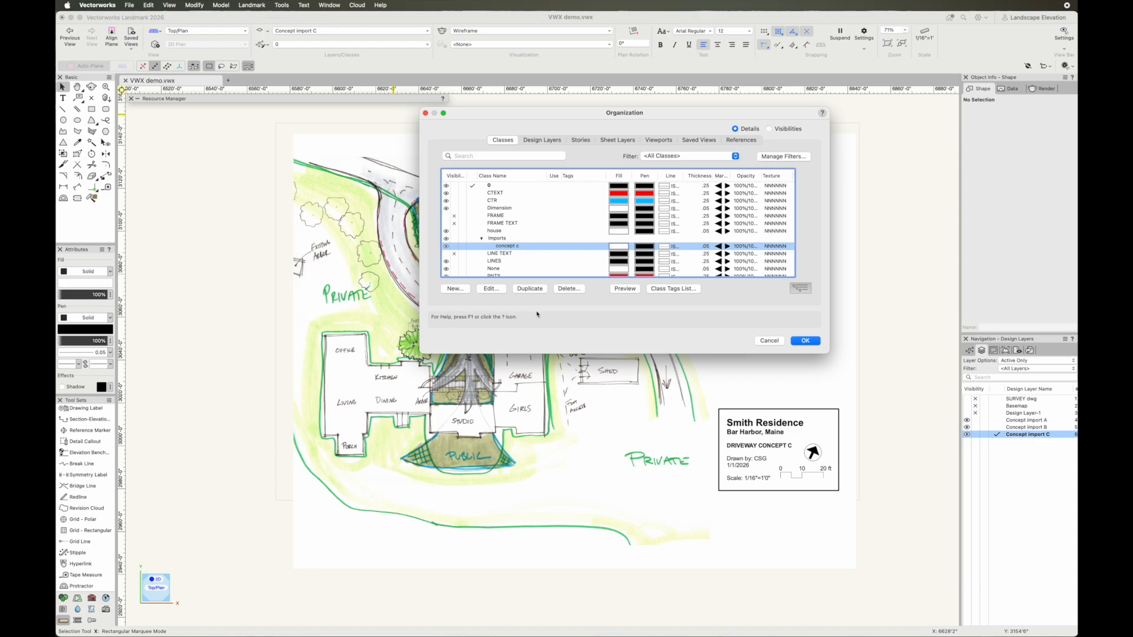
Step: Create a new class named "landscape lines" with its properties opened for editing after creation
click(454, 288)
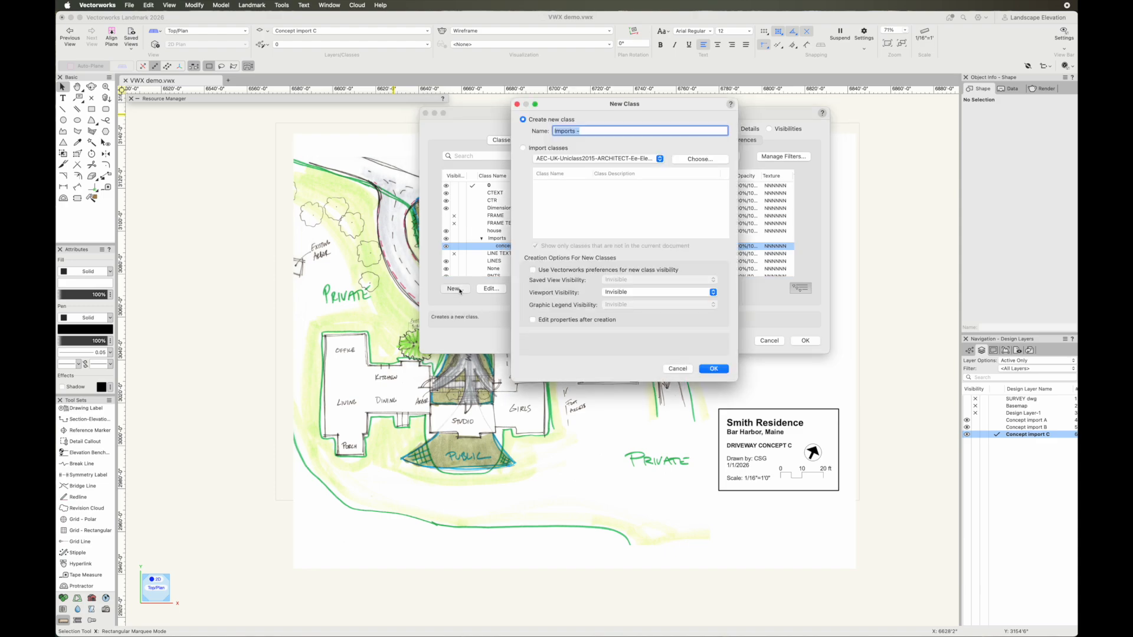
key(BackSpace)
text(landscape lines)
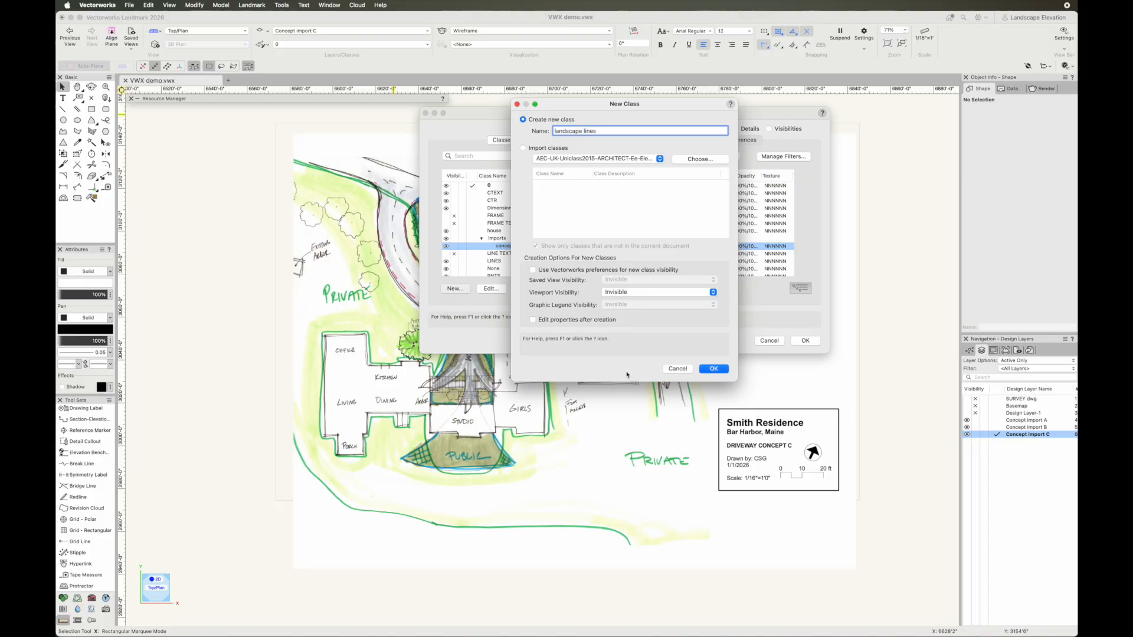
click(533, 320)
click(714, 369)
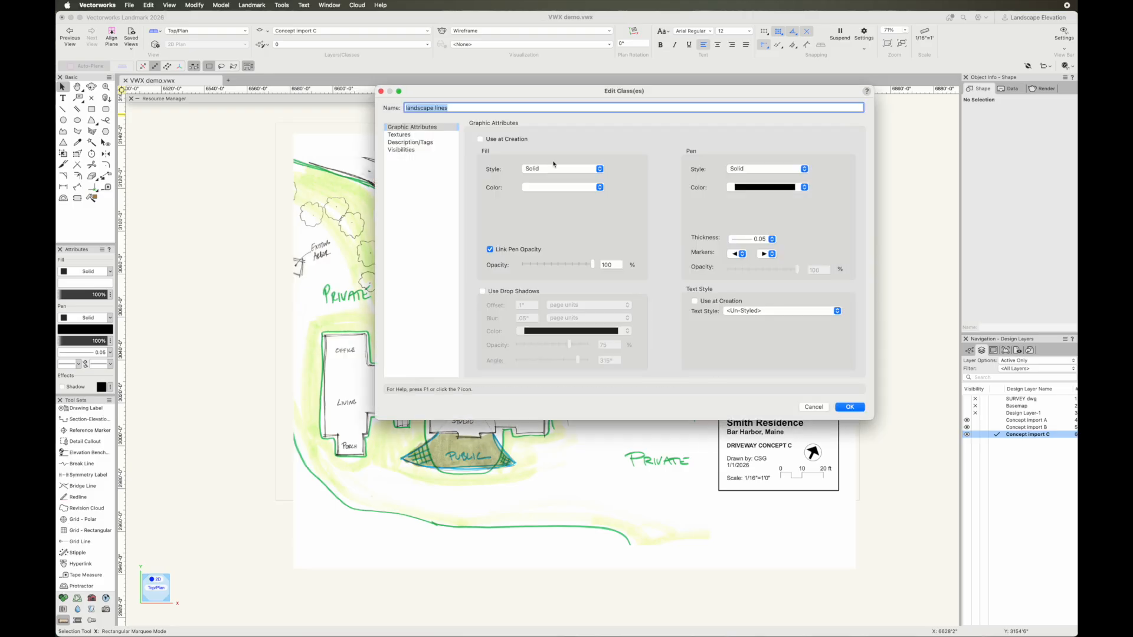
Step: Set the landscape lines class to use its graphics at creation, with fill None and pen thickness 0.25, and accept the organization changes
click(479, 138)
click(570, 171)
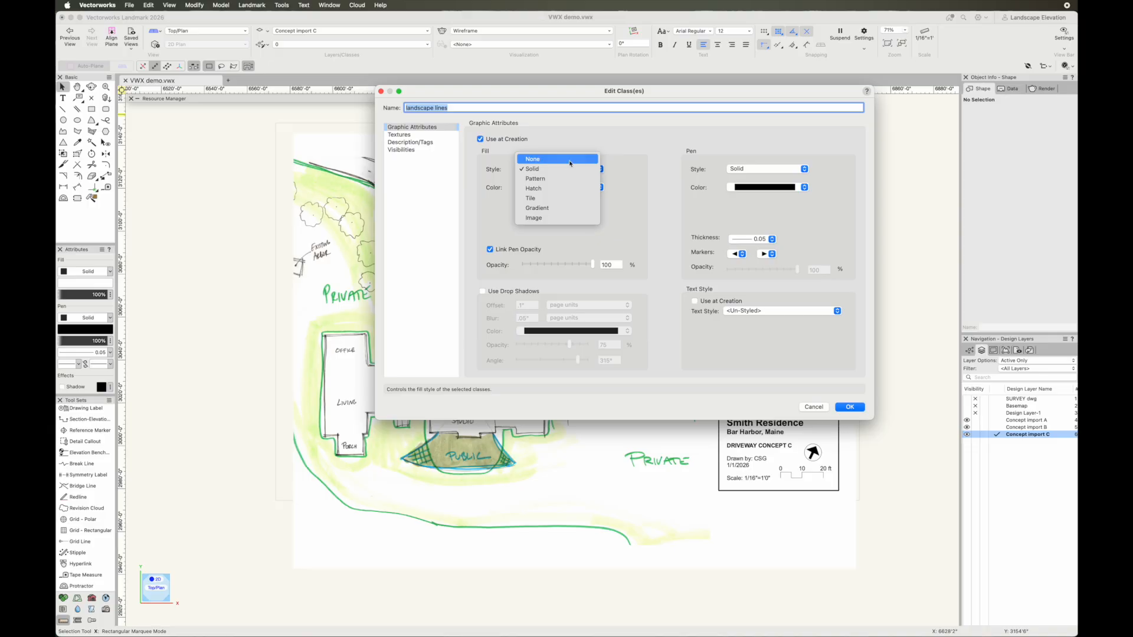
click(570, 161)
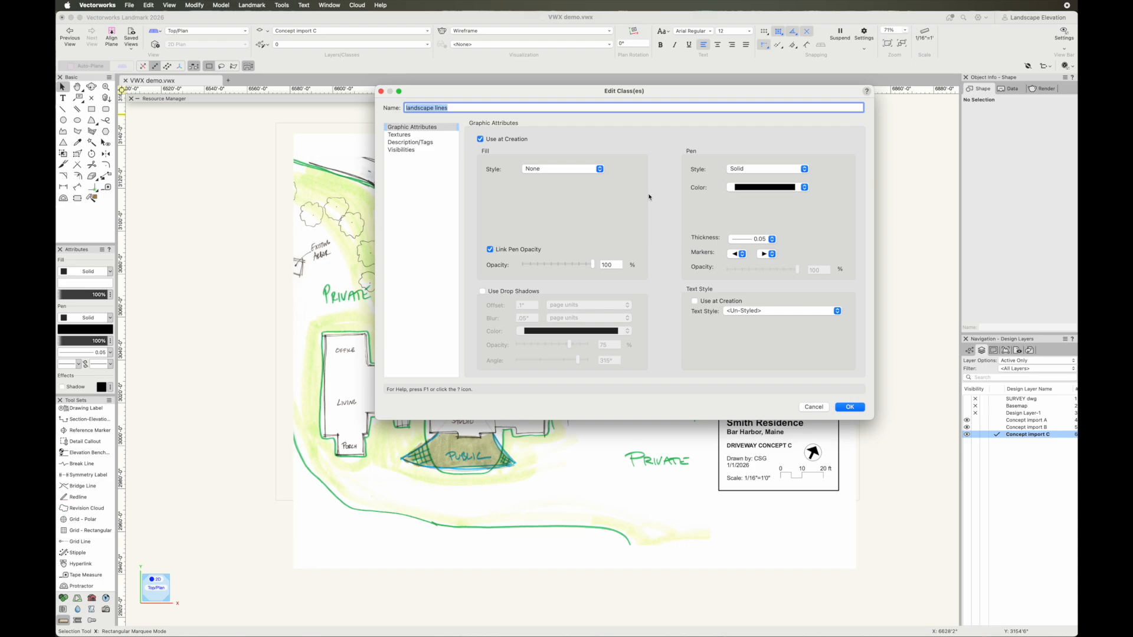
click(751, 240)
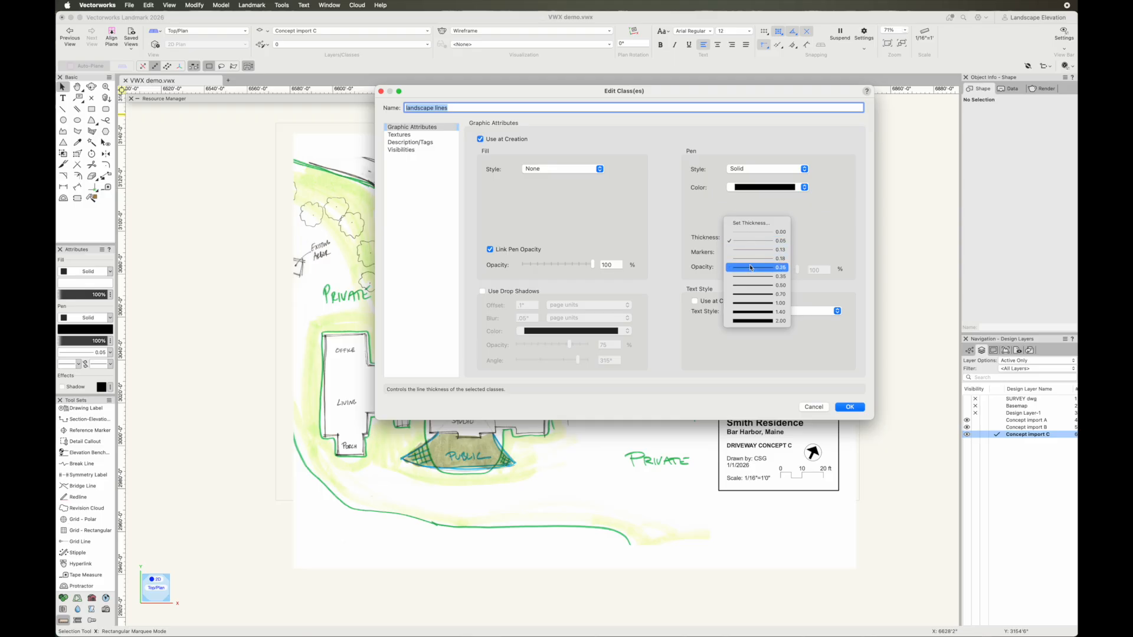
click(751, 267)
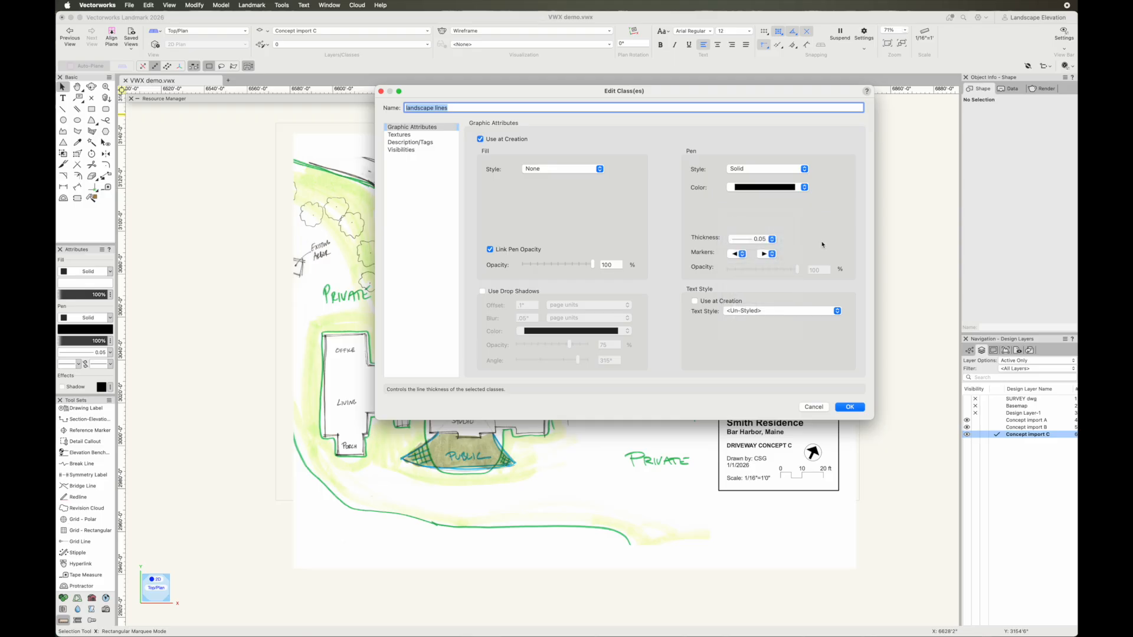
click(850, 407)
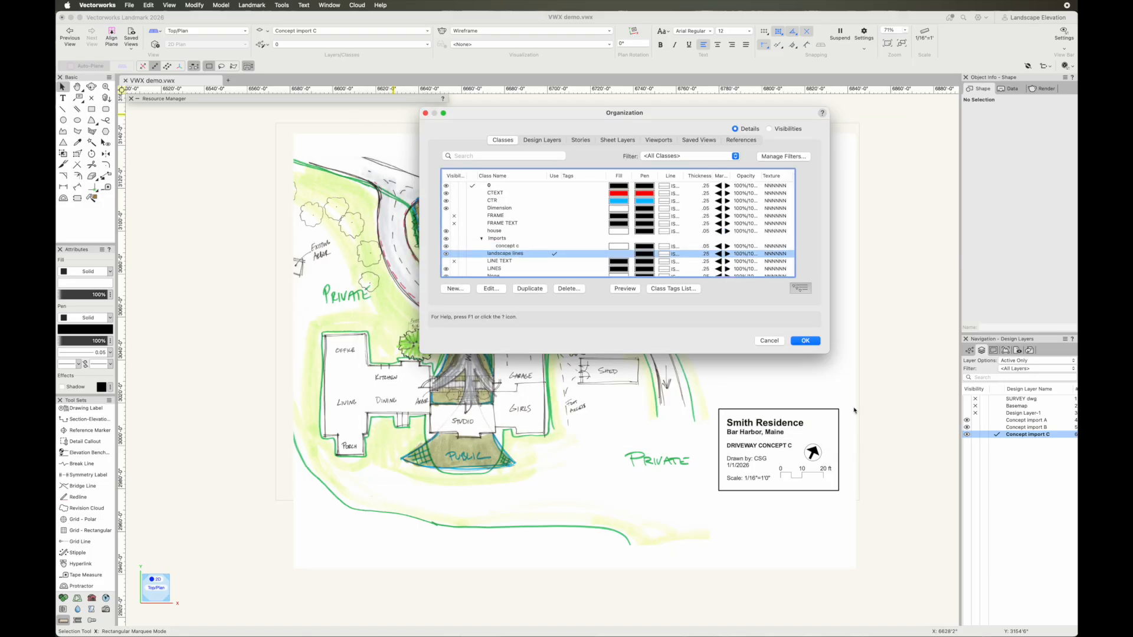
click(806, 341)
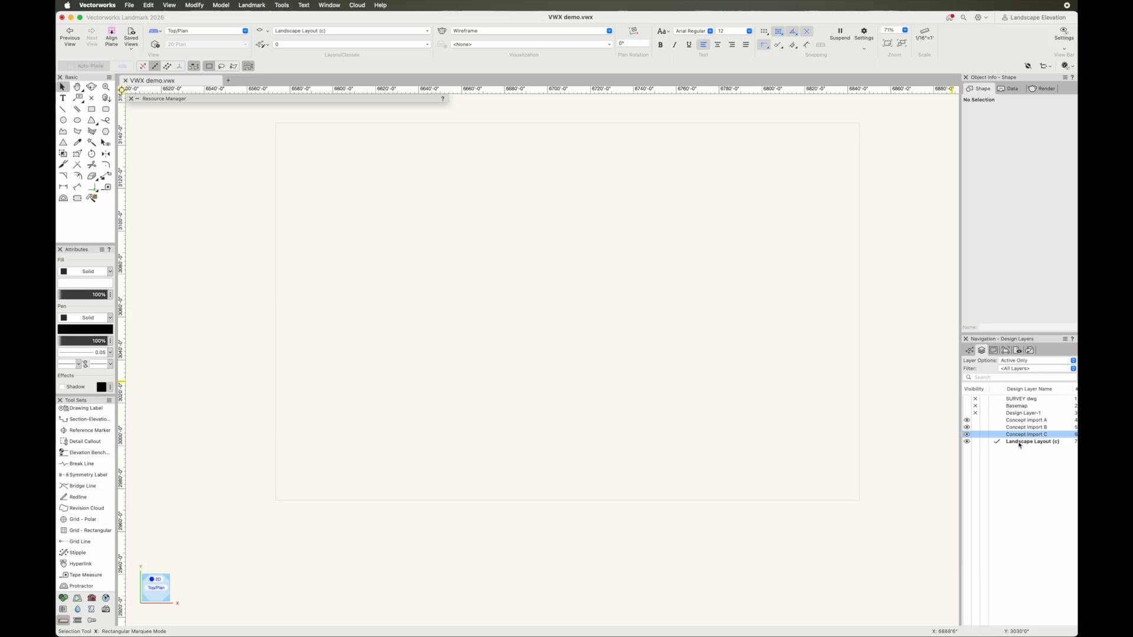
Step: Duplicate the whole drawing and title block on Concept import C and assign the copies to the Landscape Layout (c) layer
click(1059, 449)
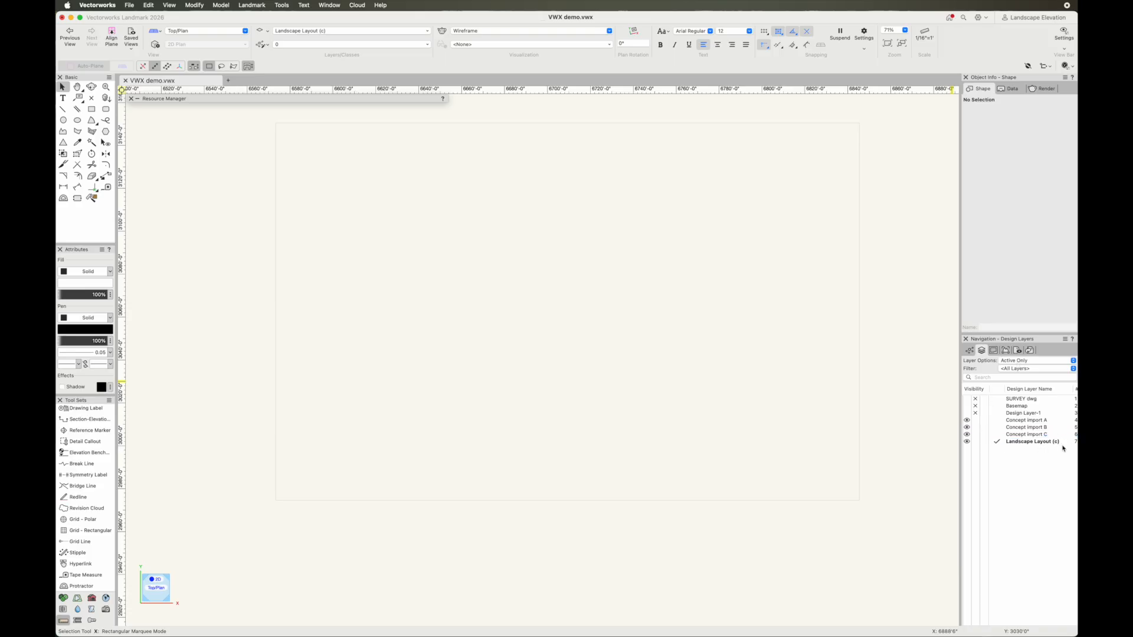
click(997, 434)
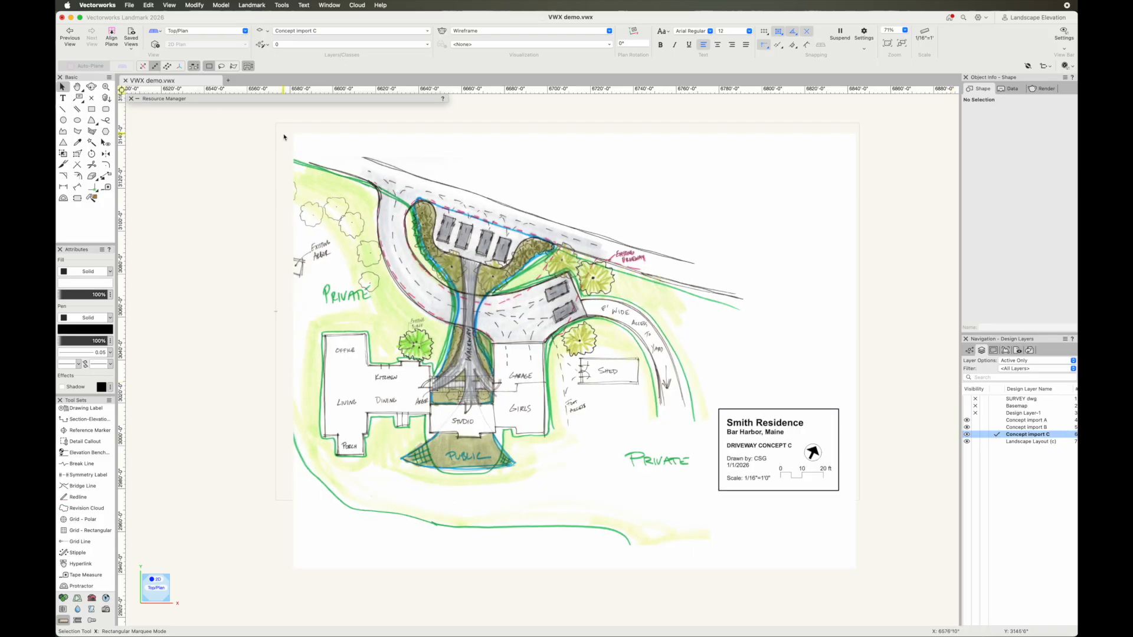
drag(271, 118, 878, 579)
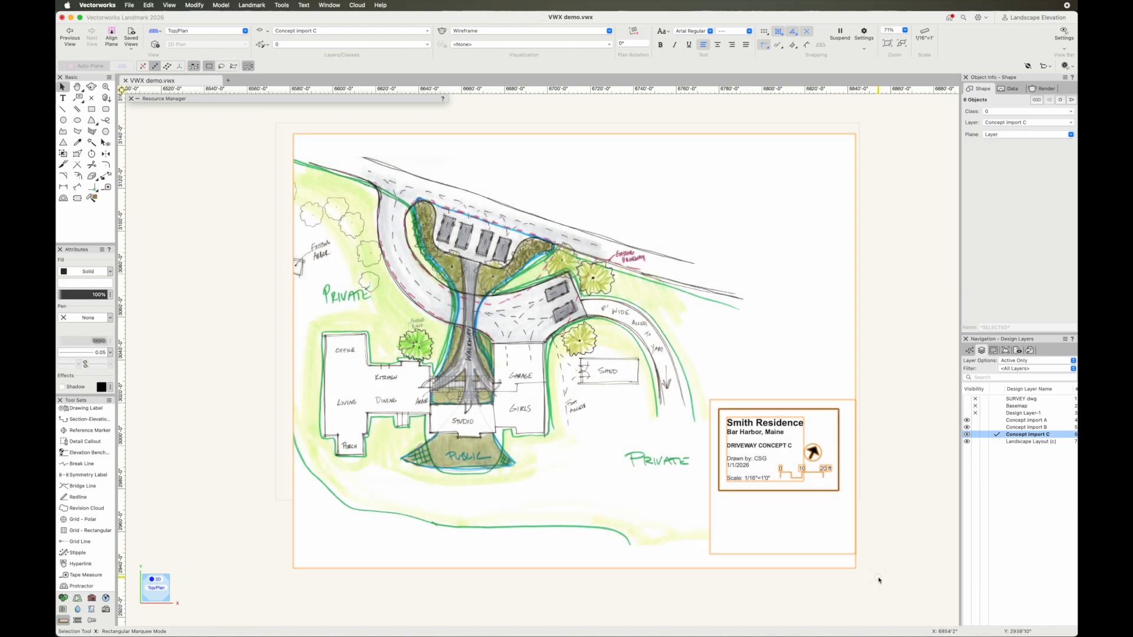
key(shift+Right)
key(shift+Up)
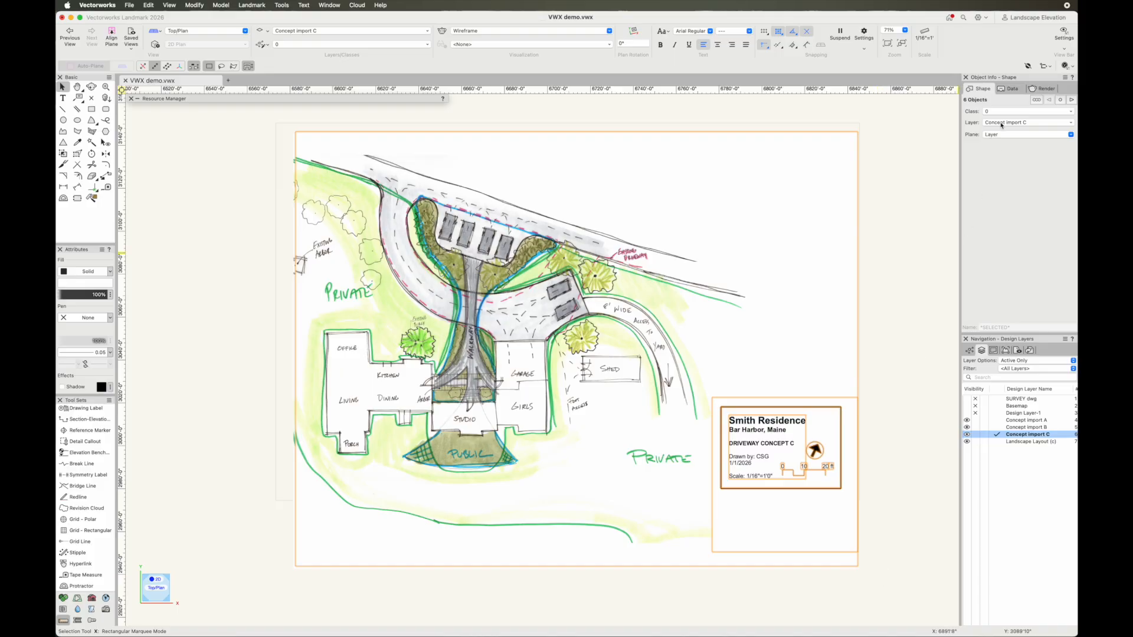
click(1021, 123)
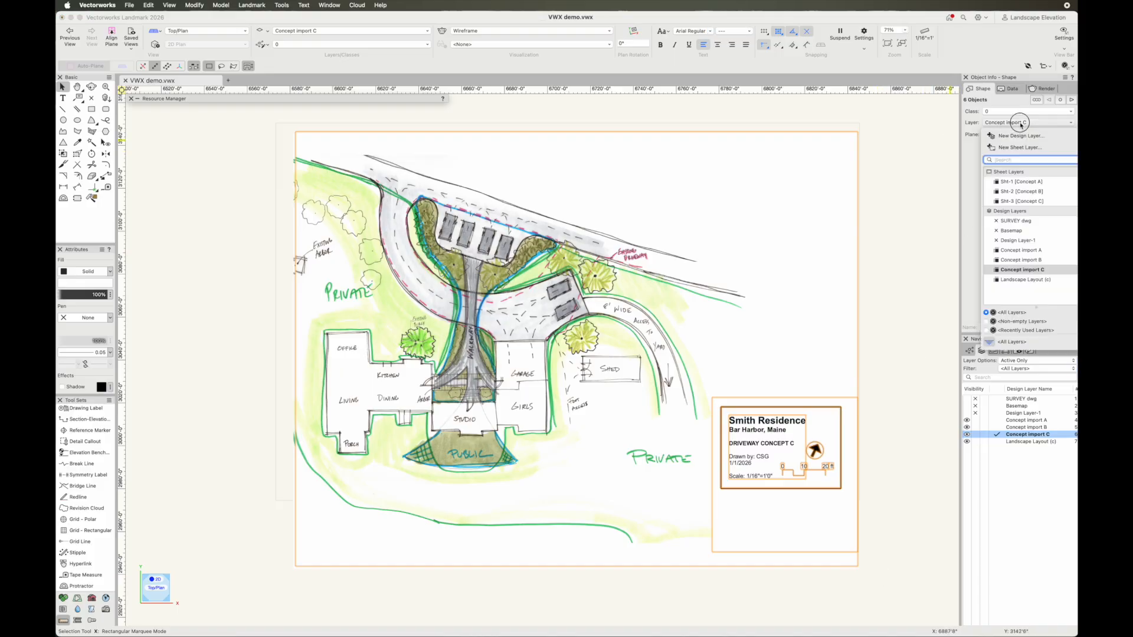
click(1024, 281)
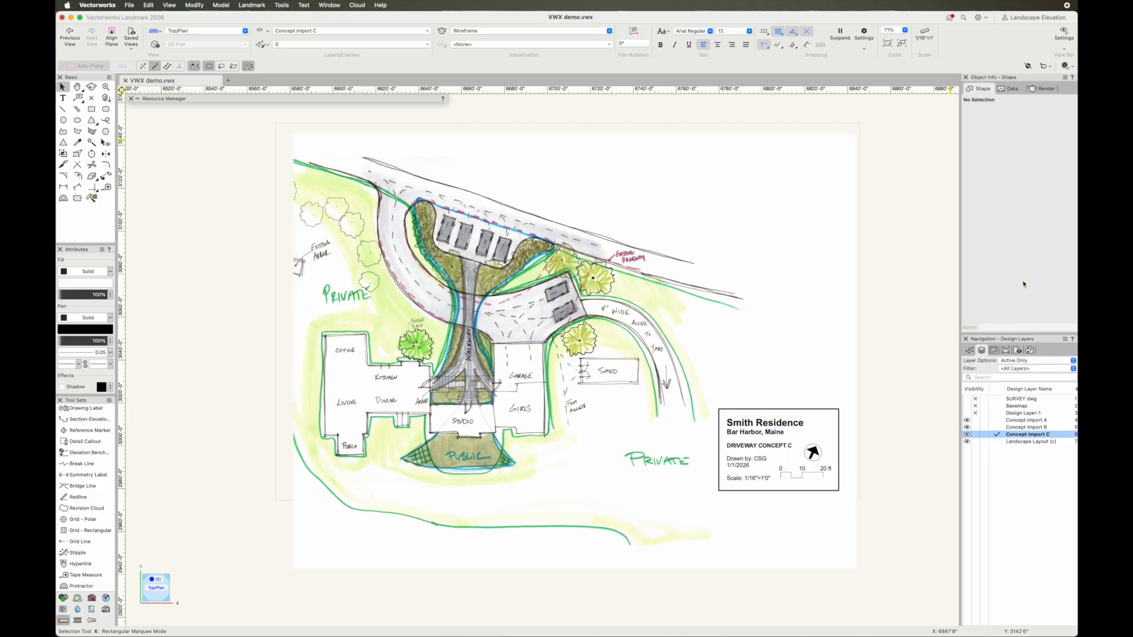
click(928, 455)
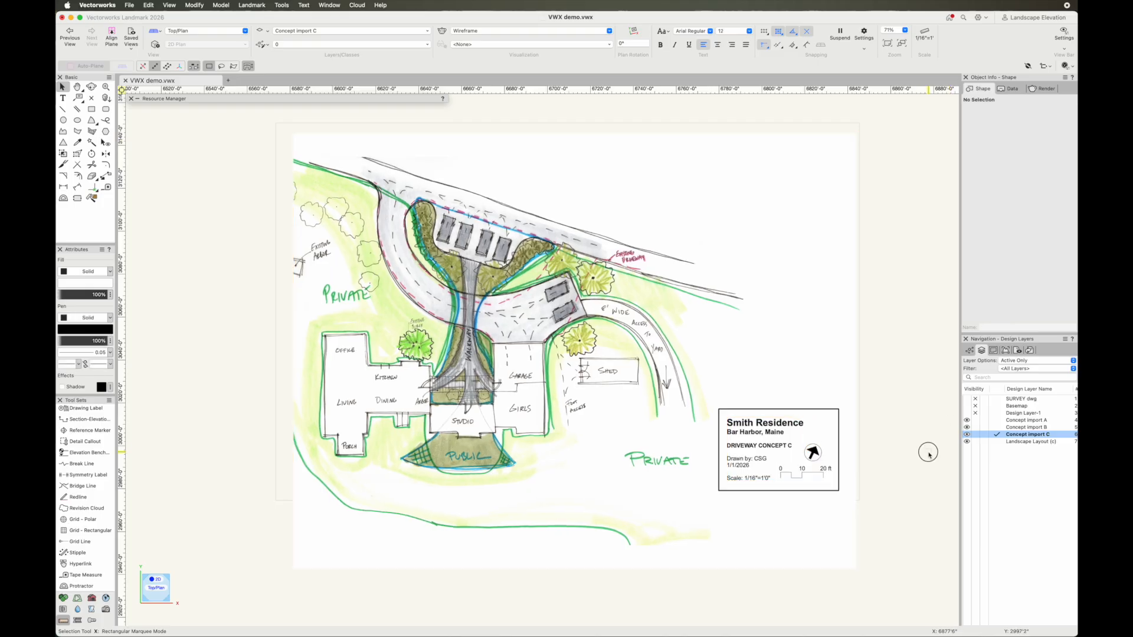
Step: Make Landscape Layout (c) the active layer and turn off the visibility of Concept import A, B and C
click(997, 442)
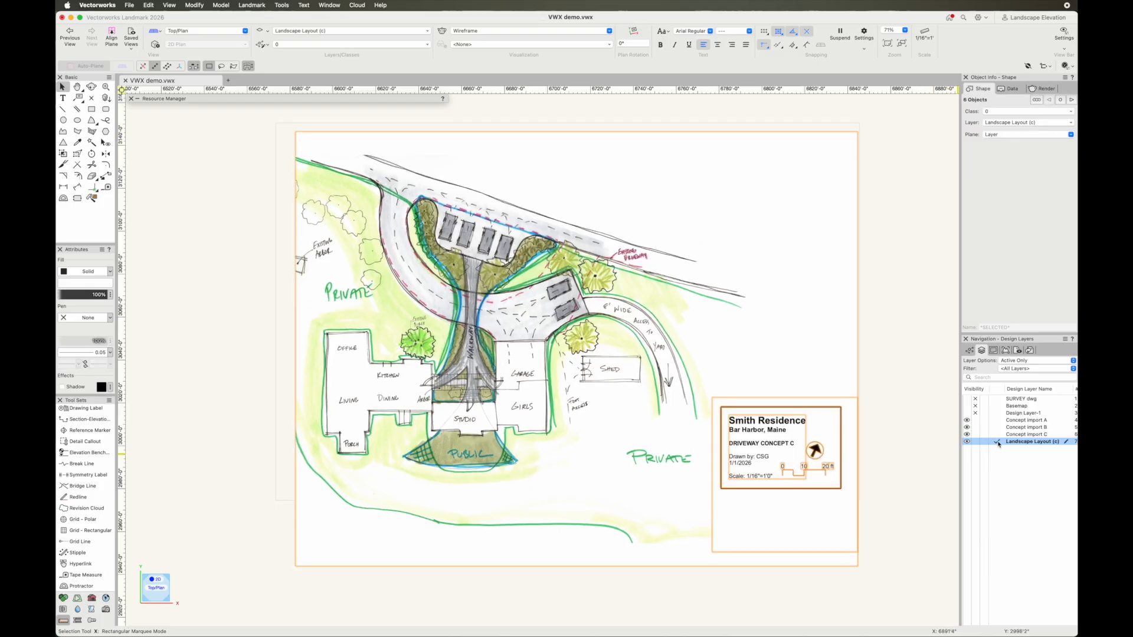
click(975, 421)
click(975, 427)
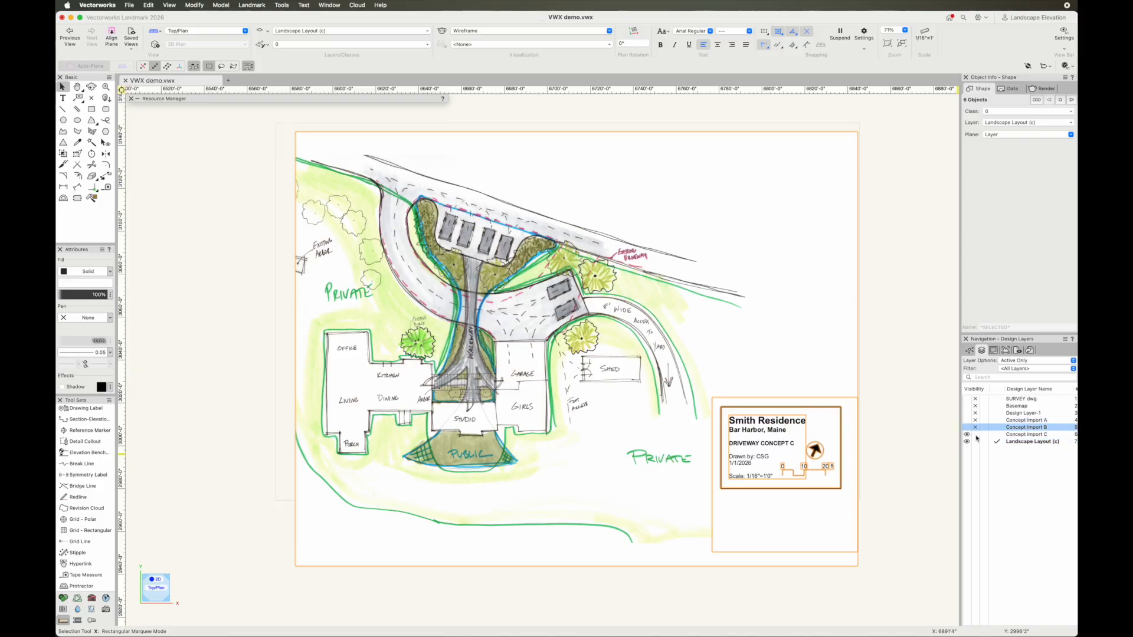
click(976, 435)
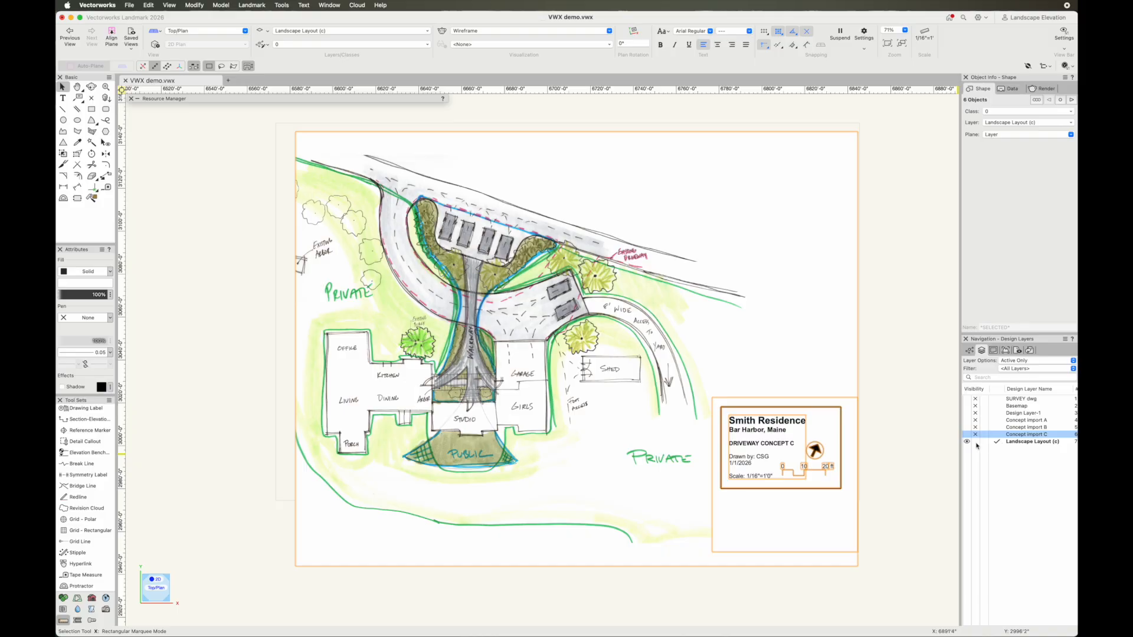
Step: View the Concept import A layer briefly, return to Landscape Layout (c) and deselect its objects
click(999, 421)
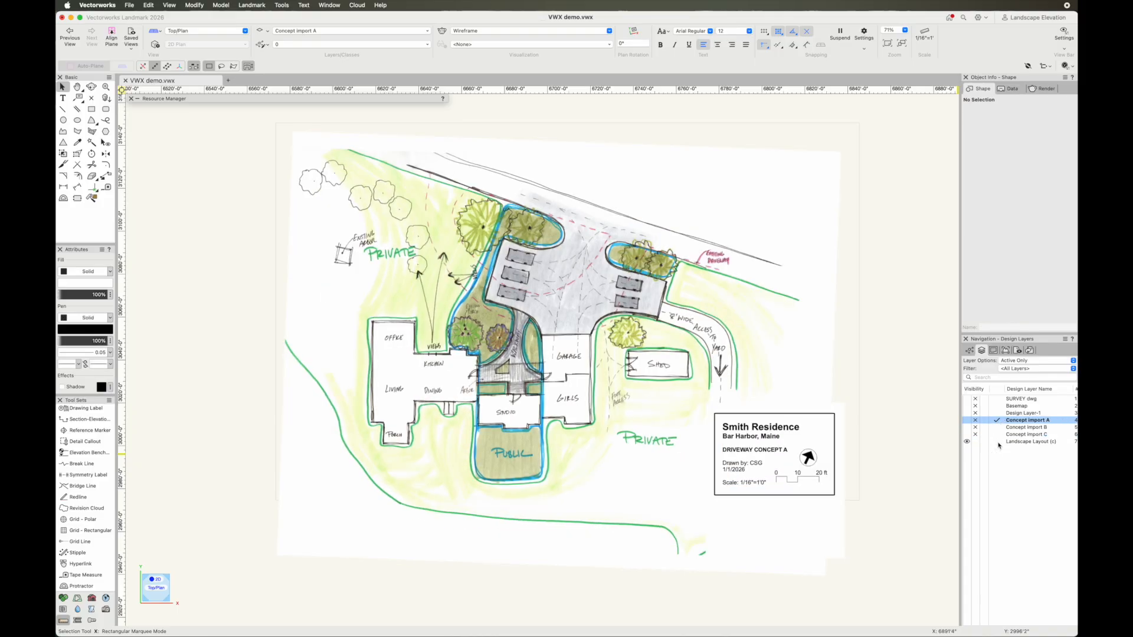
click(998, 443)
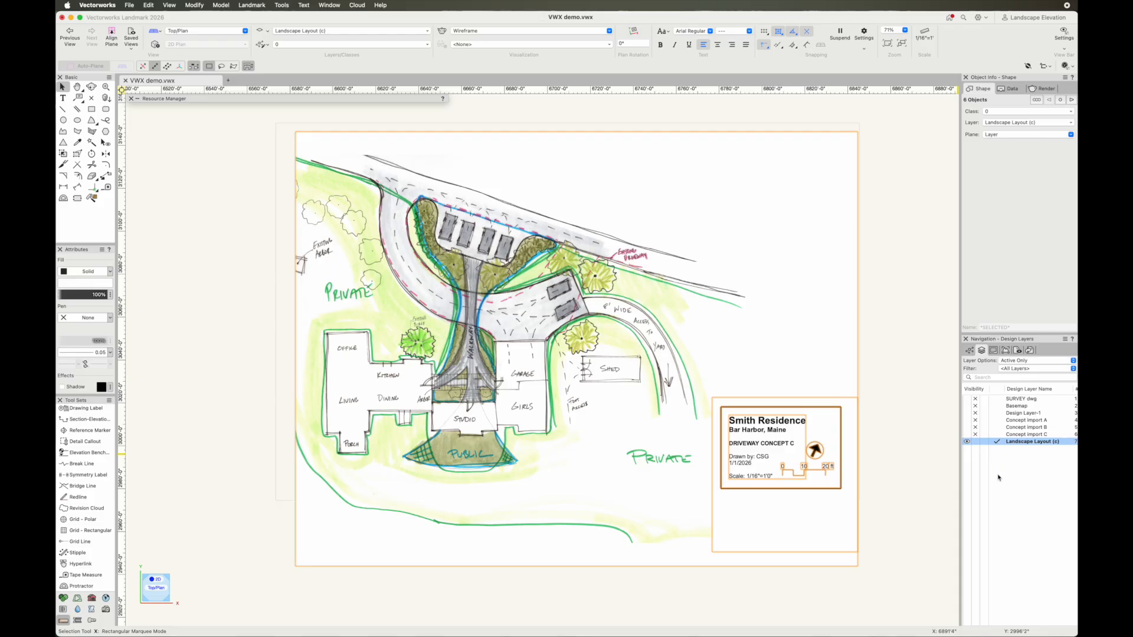
click(891, 495)
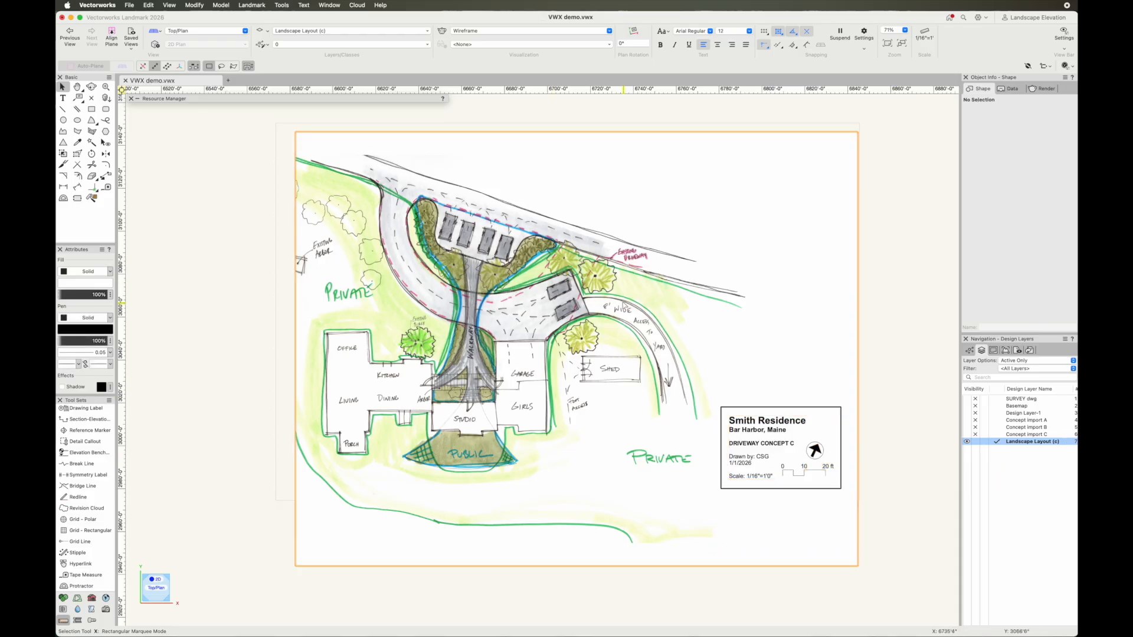
Step: Assign all the title block objects on Landscape Layout (c) to the Title Block class
click(624, 305)
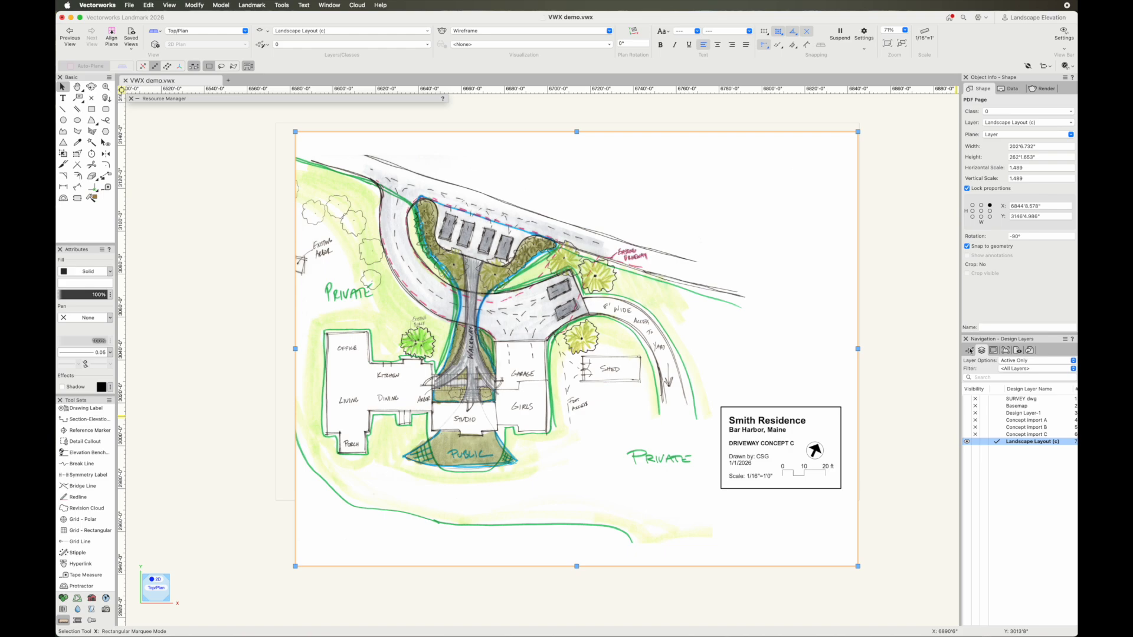
click(971, 351)
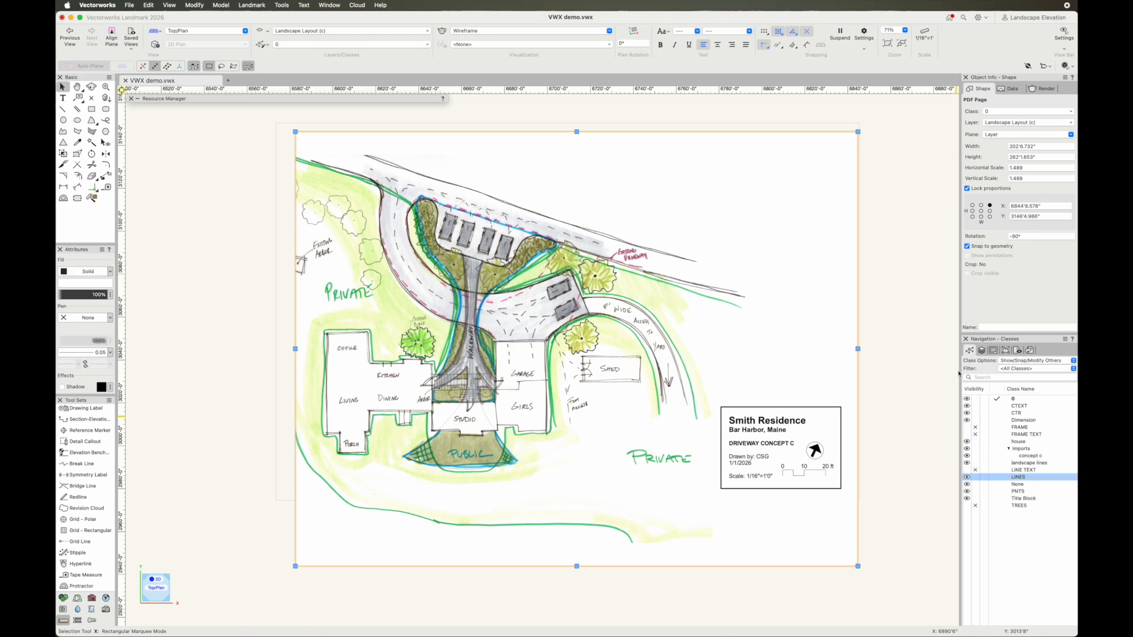
click(896, 477)
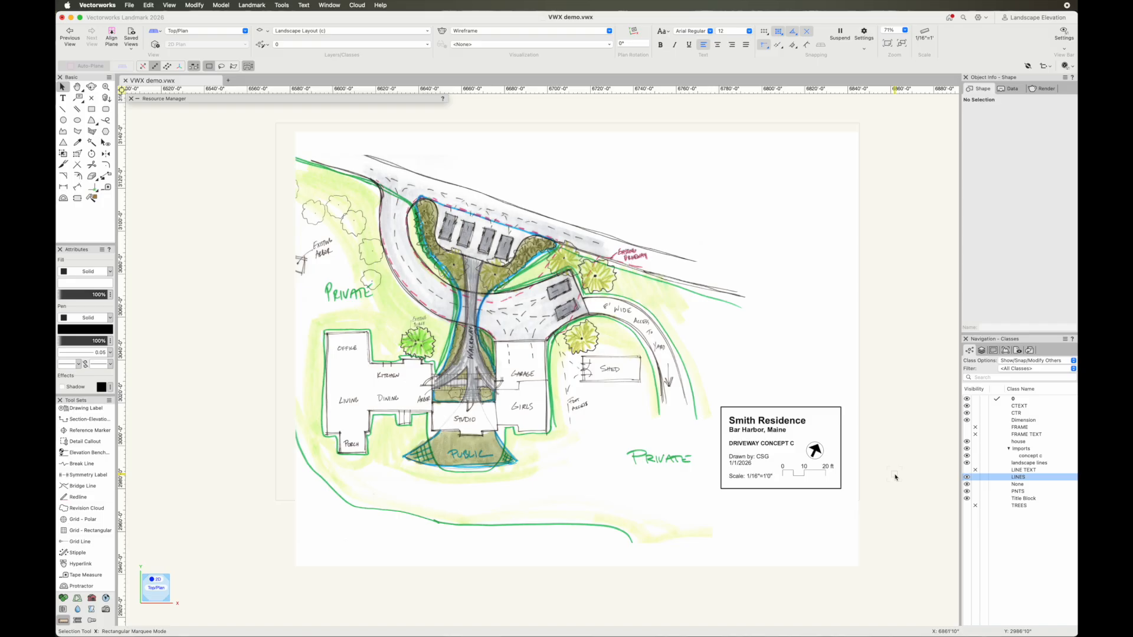
drag(905, 505, 719, 400)
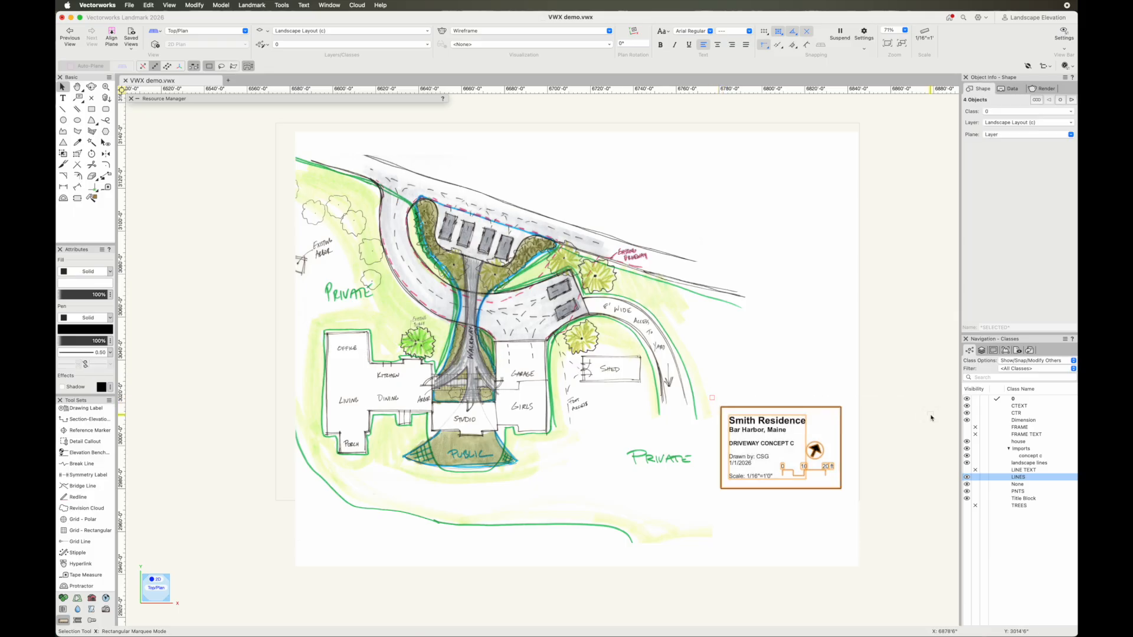
click(1005, 111)
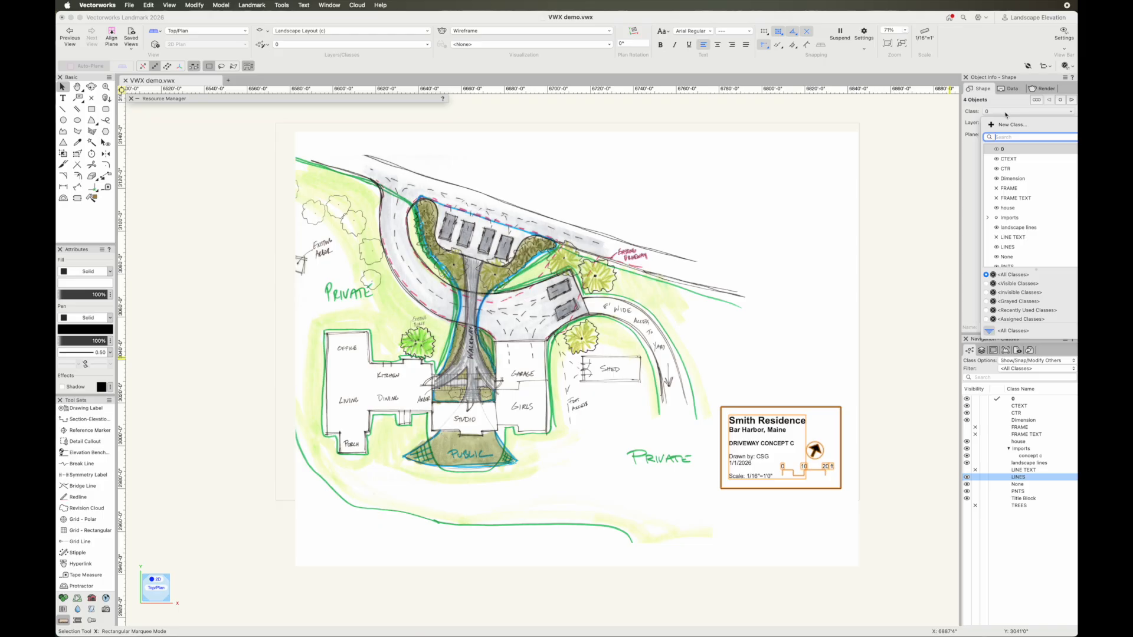
scroll(1014, 204, down, 2)
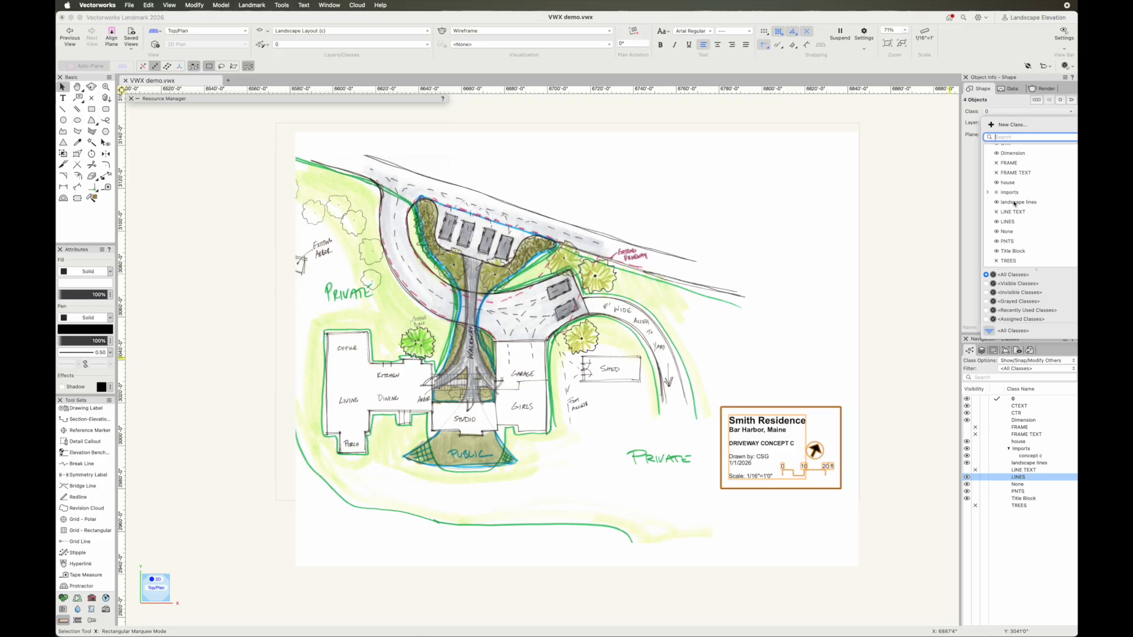
click(1014, 256)
Step: Assign the concept sketch PDF to the concept c class under imports and deselect it
click(774, 296)
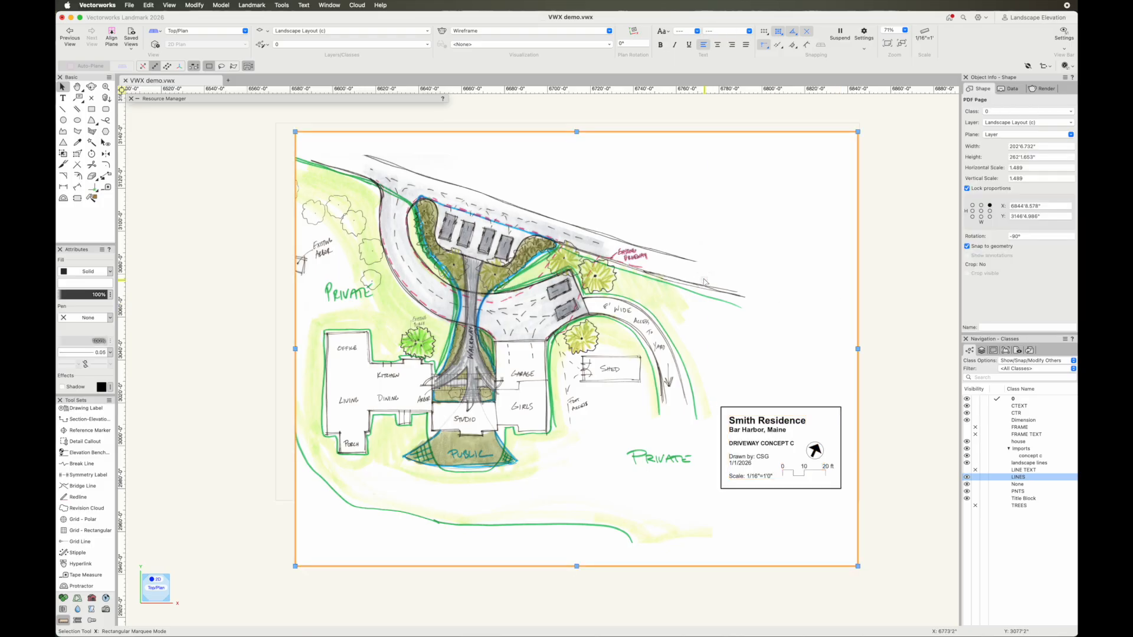
click(989, 111)
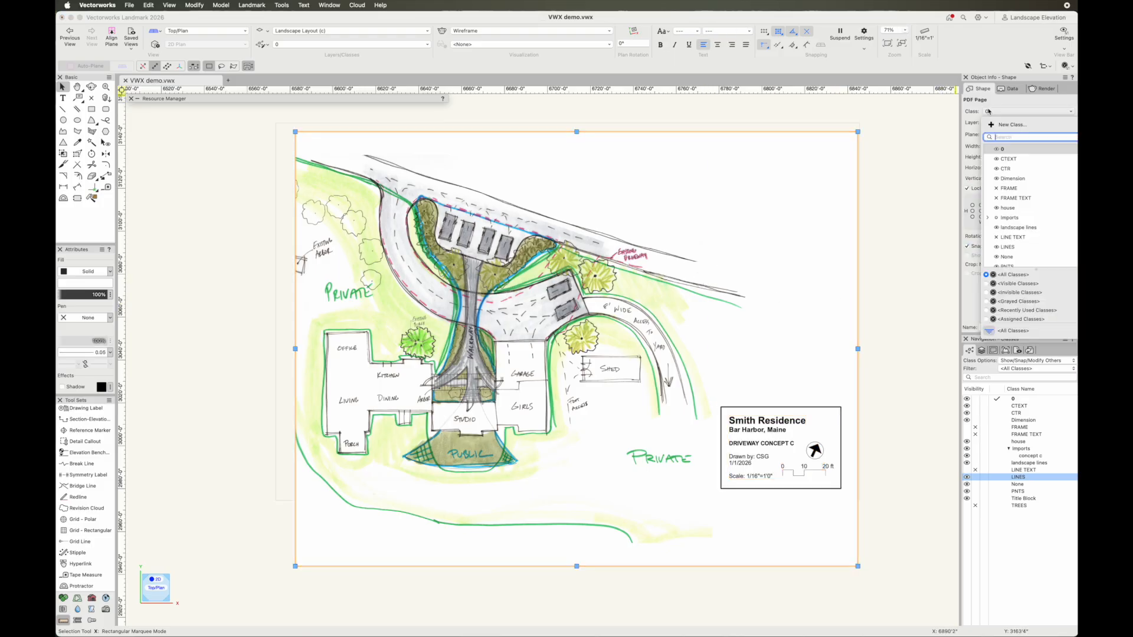
scroll(1021, 213, down, 3)
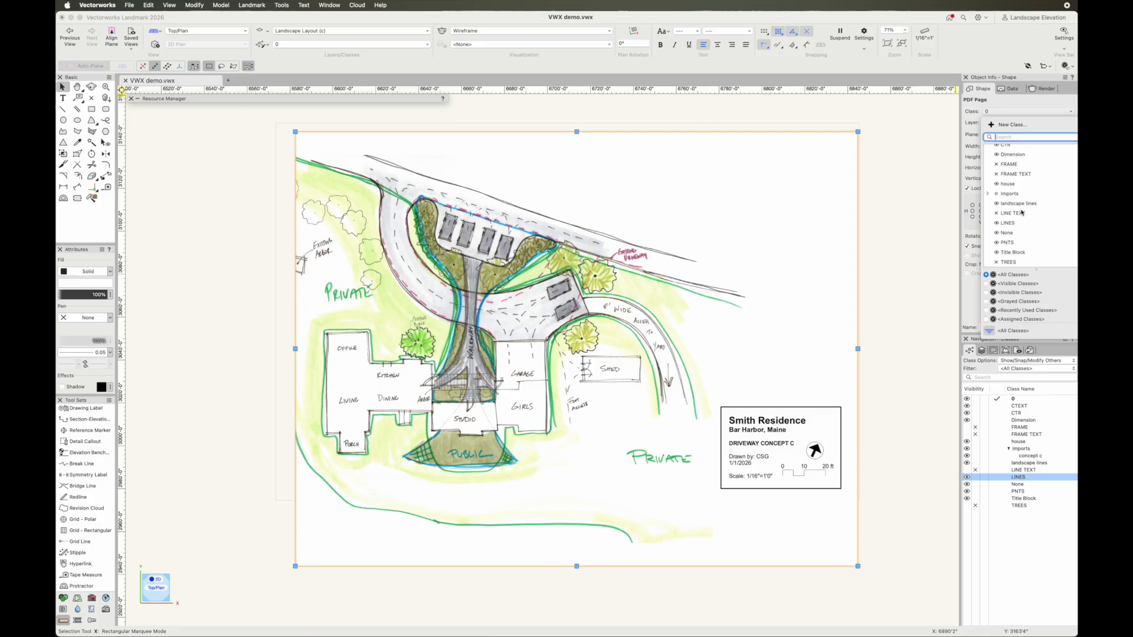
click(988, 194)
click(1018, 204)
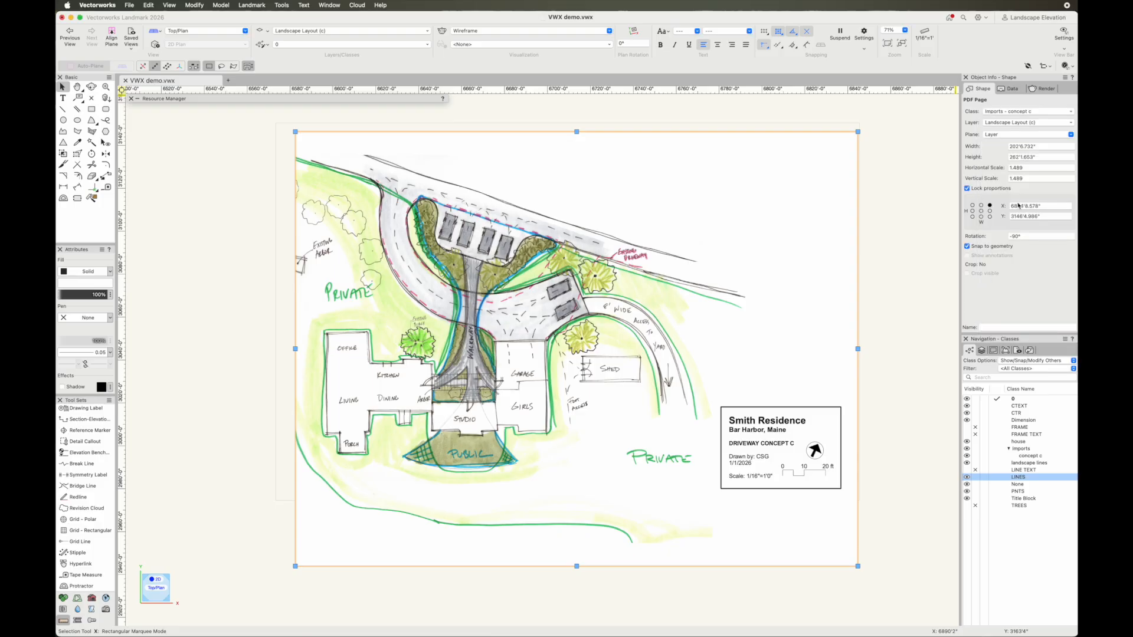
click(923, 299)
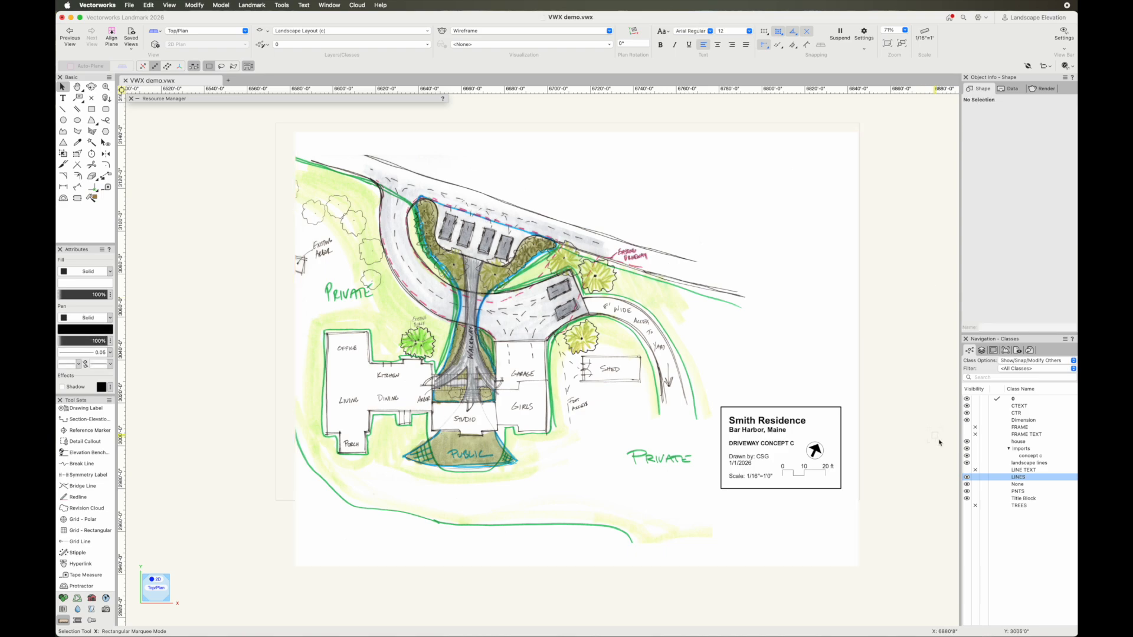
Step: Make landscape lines the active class and set the class options to Show/Snap Others
click(998, 463)
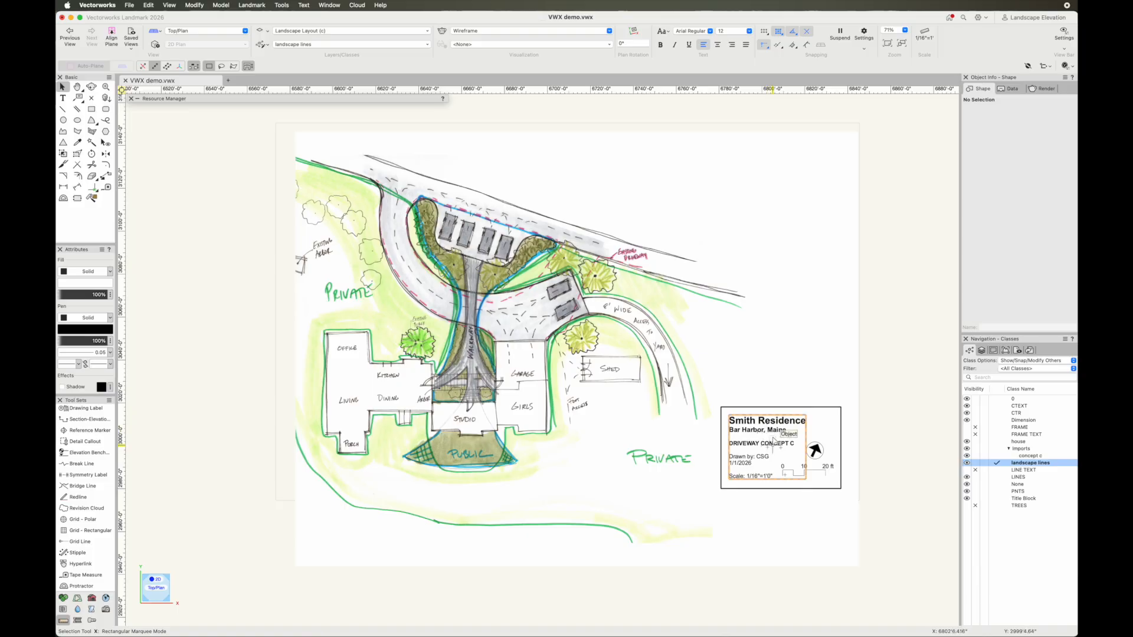
click(850, 375)
click(888, 236)
click(774, 222)
click(893, 238)
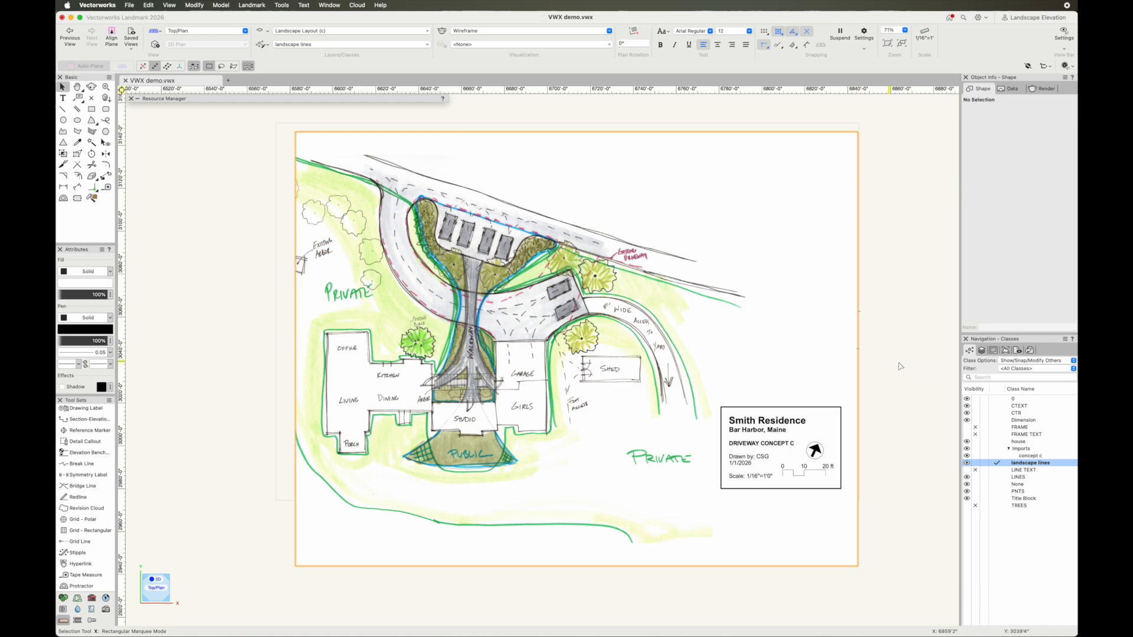
click(1015, 361)
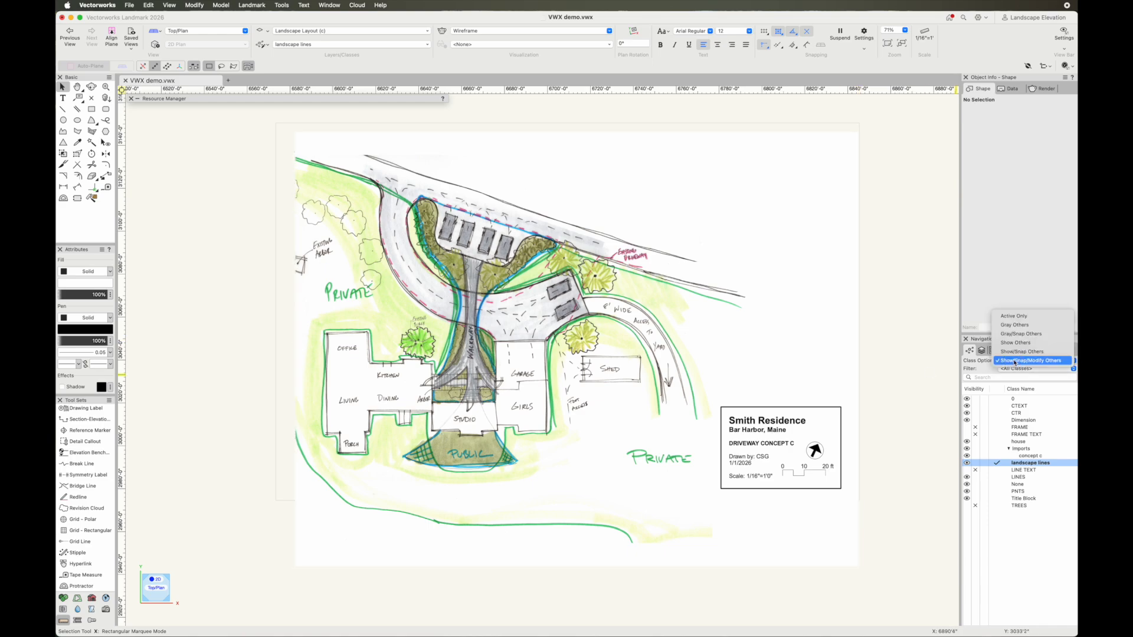
click(1056, 352)
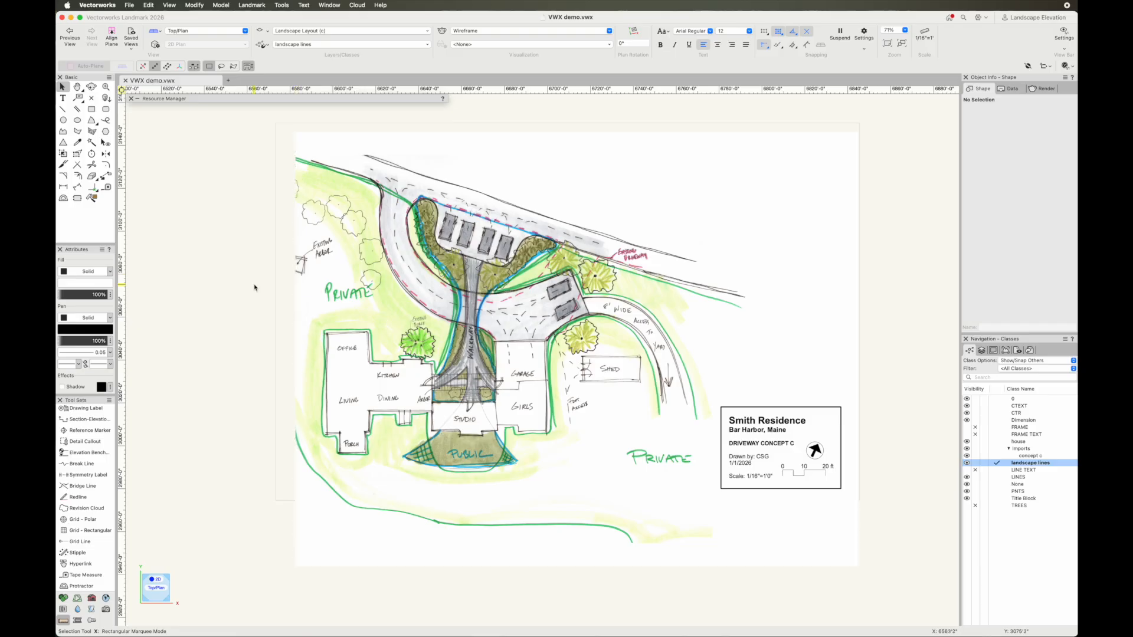
Step: Make Basemap the active design layer and set the class options to Show/Snap/Modify Others
middle_drag(413, 276, 380, 303)
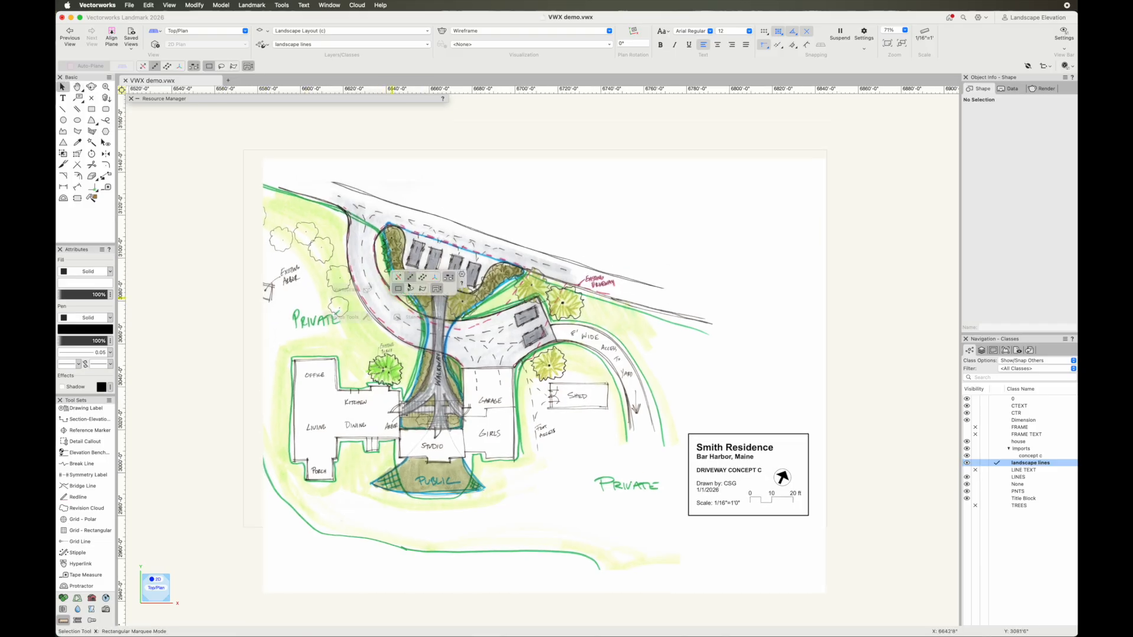
scroll(353, 258, up, 3)
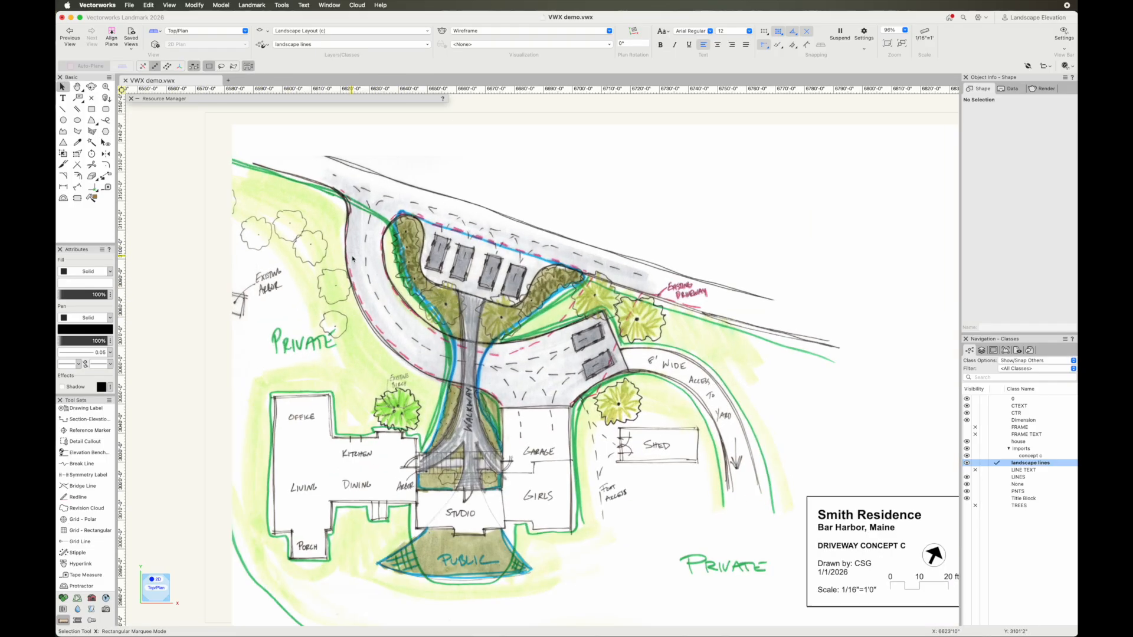
middle_drag(371, 280, 357, 248)
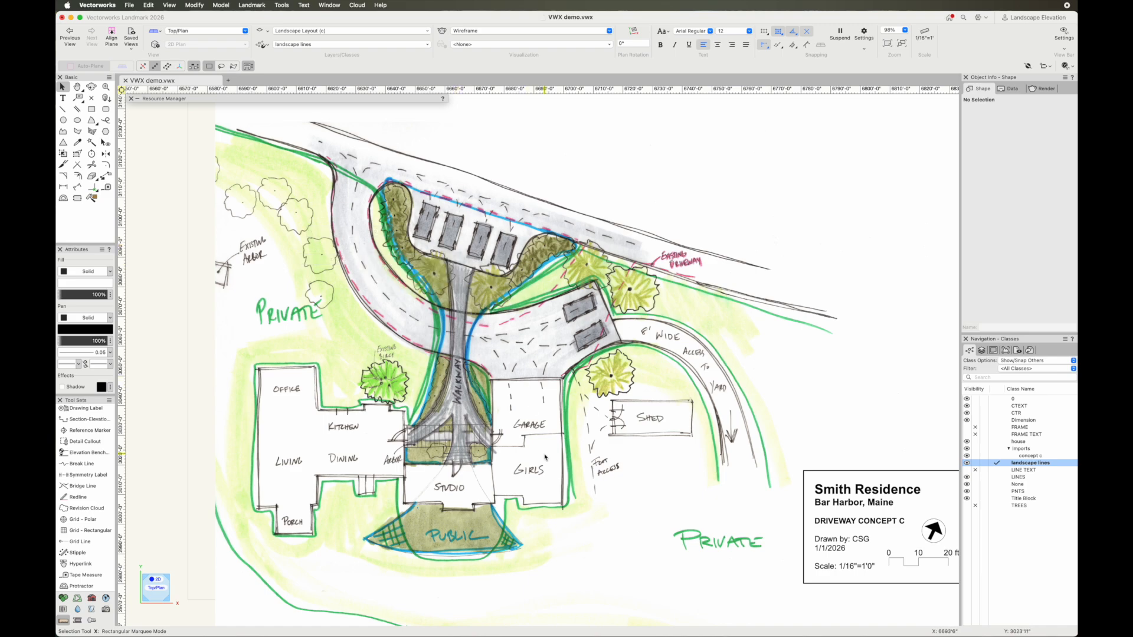
click(982, 350)
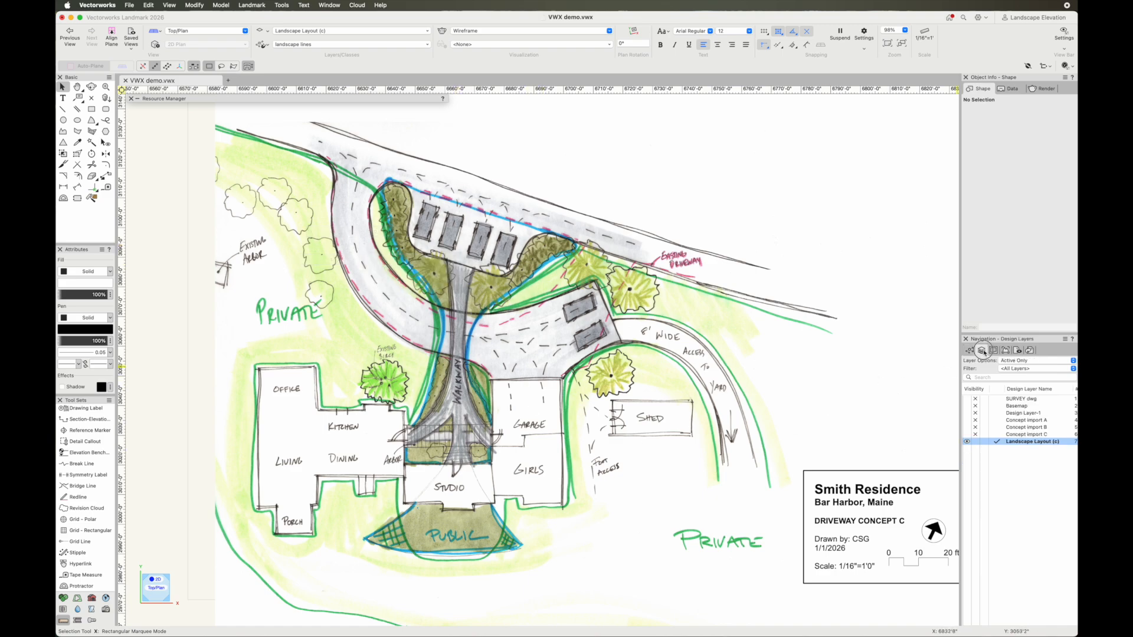
click(993, 406)
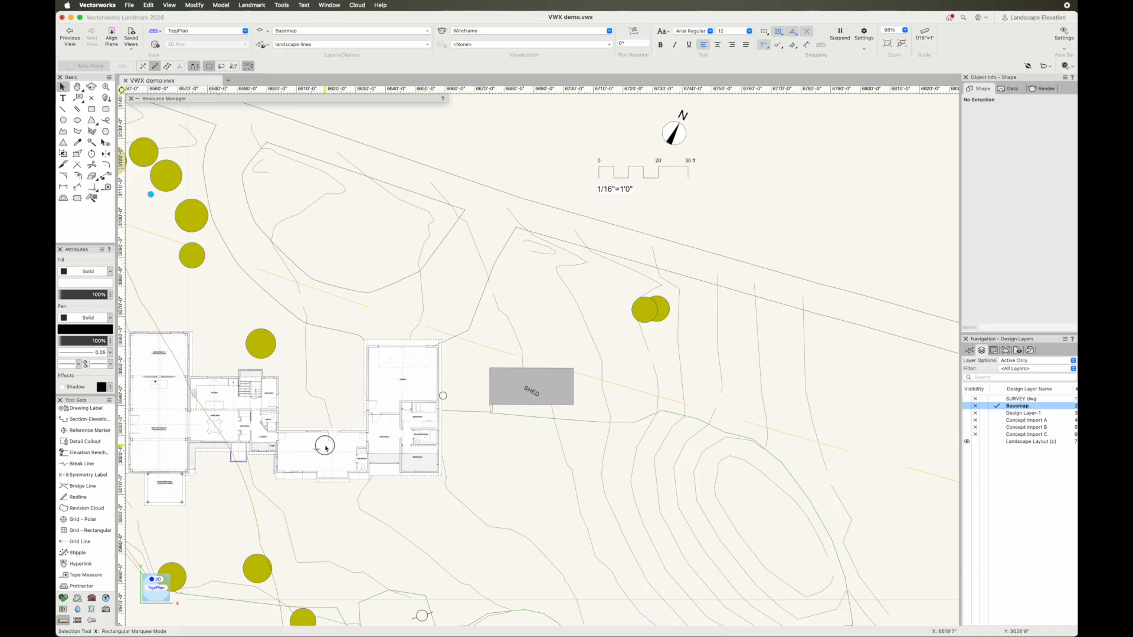
click(970, 351)
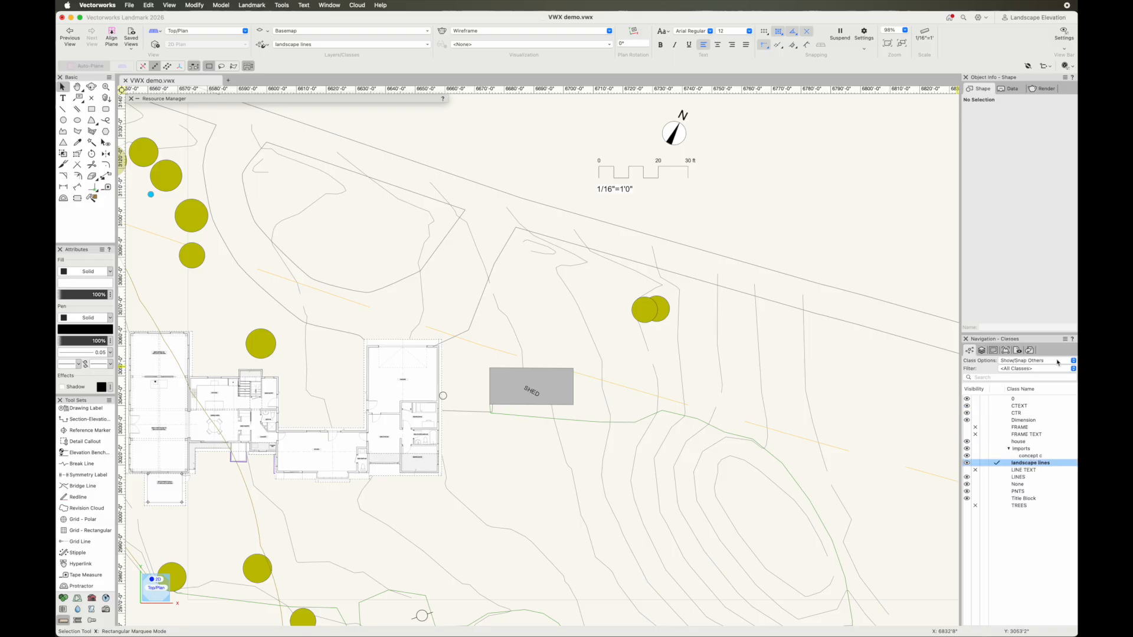
click(1060, 361)
click(1056, 369)
Step: Copy the house floor plan from Basemap and paste it onto the Landscape Layout (c) layer
click(983, 352)
click(389, 412)
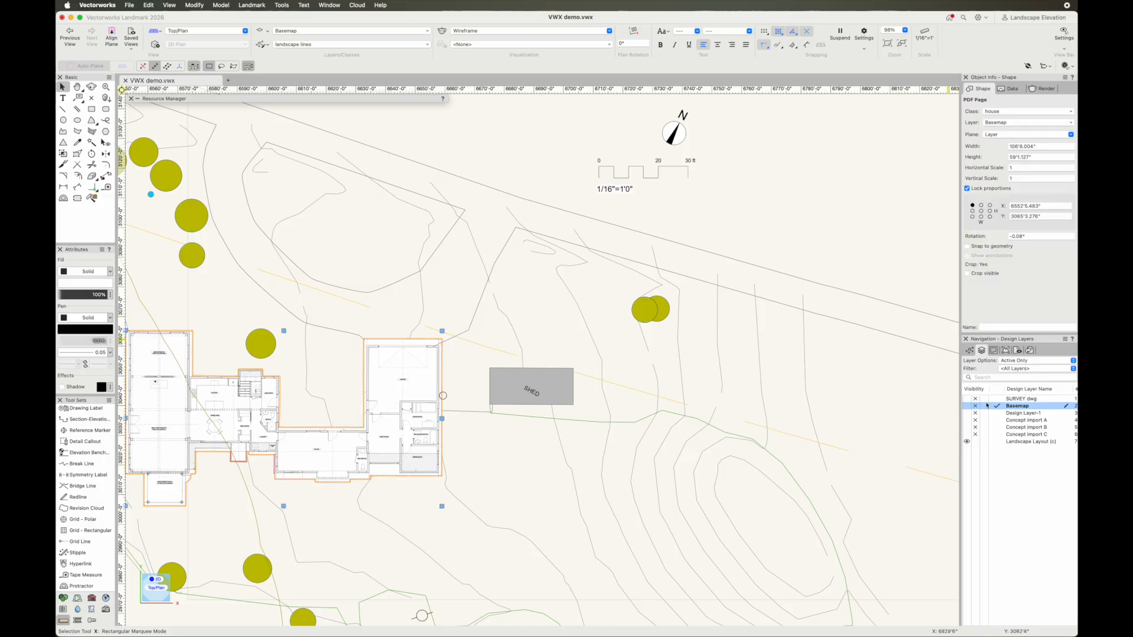
click(997, 442)
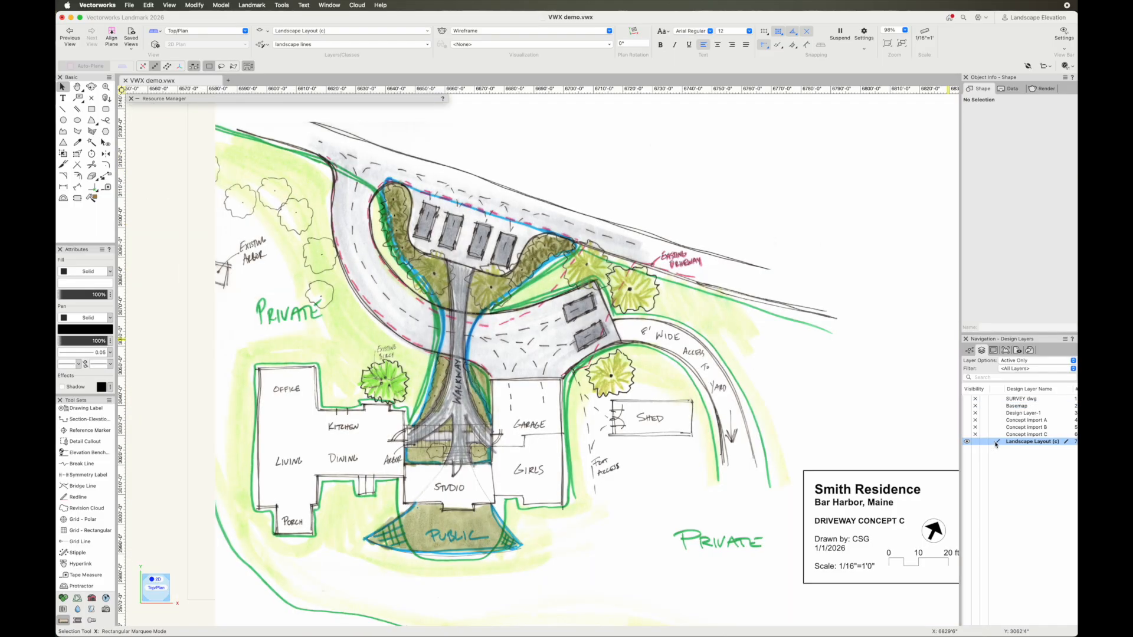
click(342, 428)
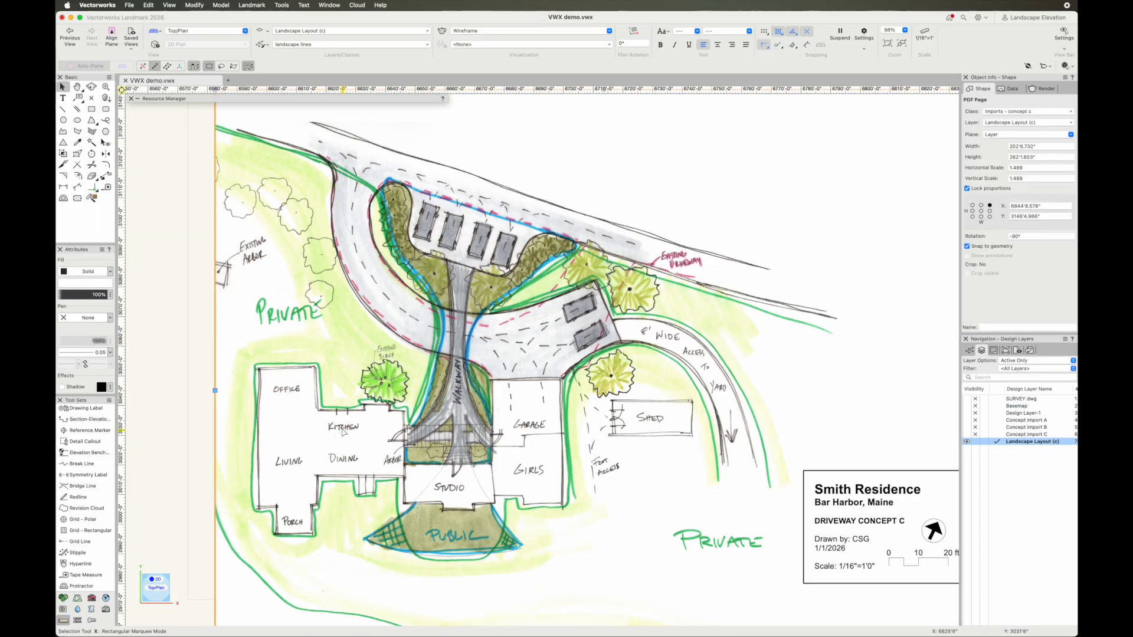
key(super+v)
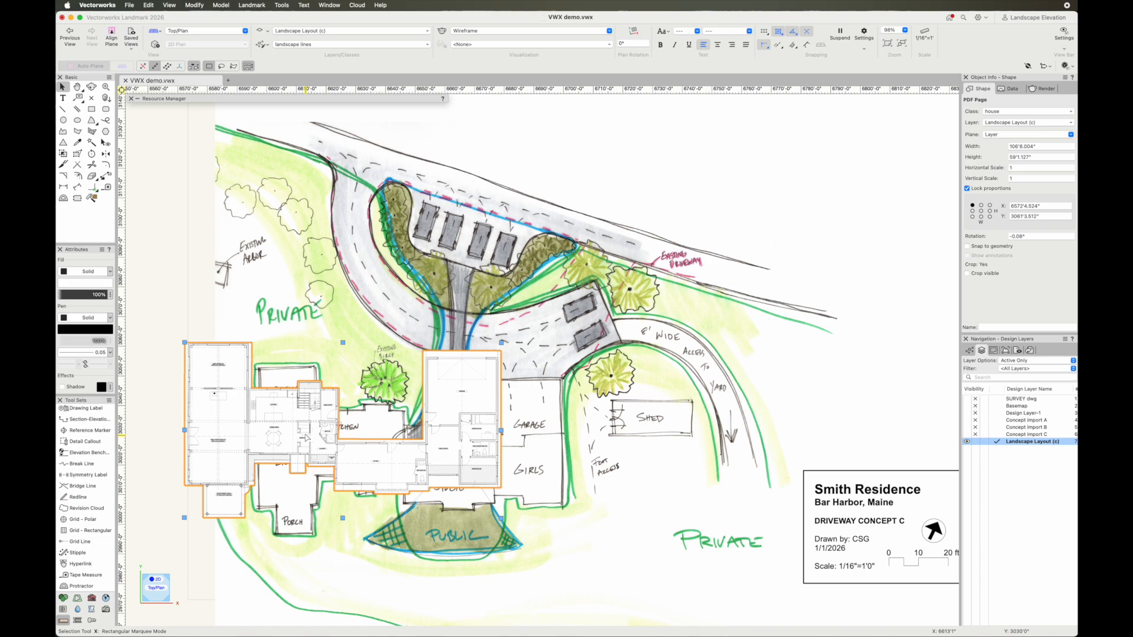
Step: Move and nudge the pasted house floor plan so it lines up with the sketched house outline
key(grave)
drag(292, 434, 355, 461)
key(shift+Right)
key(shift+Right)
key(shift+Up)
key(shift+Up)
key(shift+Right)
key(shift+Right)
key(shift+Right)
key(shift+Right)
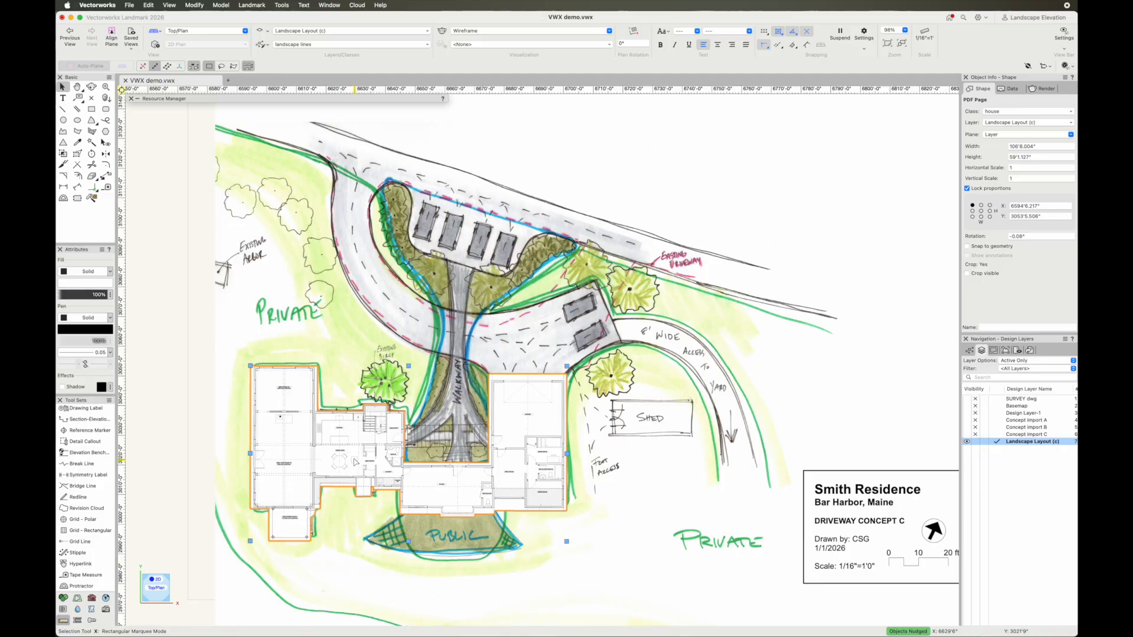
Step: Fine-tune the vertical position of the house floor plan over the sketch with small nudges
key(v)
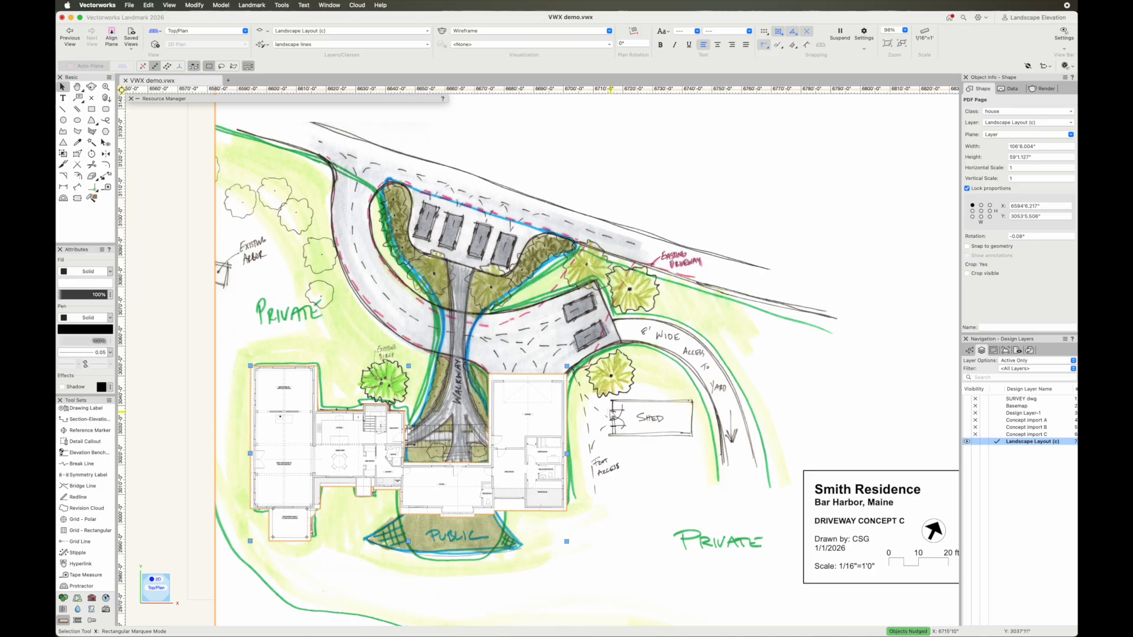
key(Down)
key(Down)
key(Down)
key(Down)
key(Down)
key(Down)
key(Down)
key(Down)
key(Down)
key(Down)
key(Down)
key(Down)
key(Up)
key(Up)
key(Up)
key(Up)
key(Up)
key(Up)
key(Up)
key(Up)
key(Up)
key(Up)
key(Up)
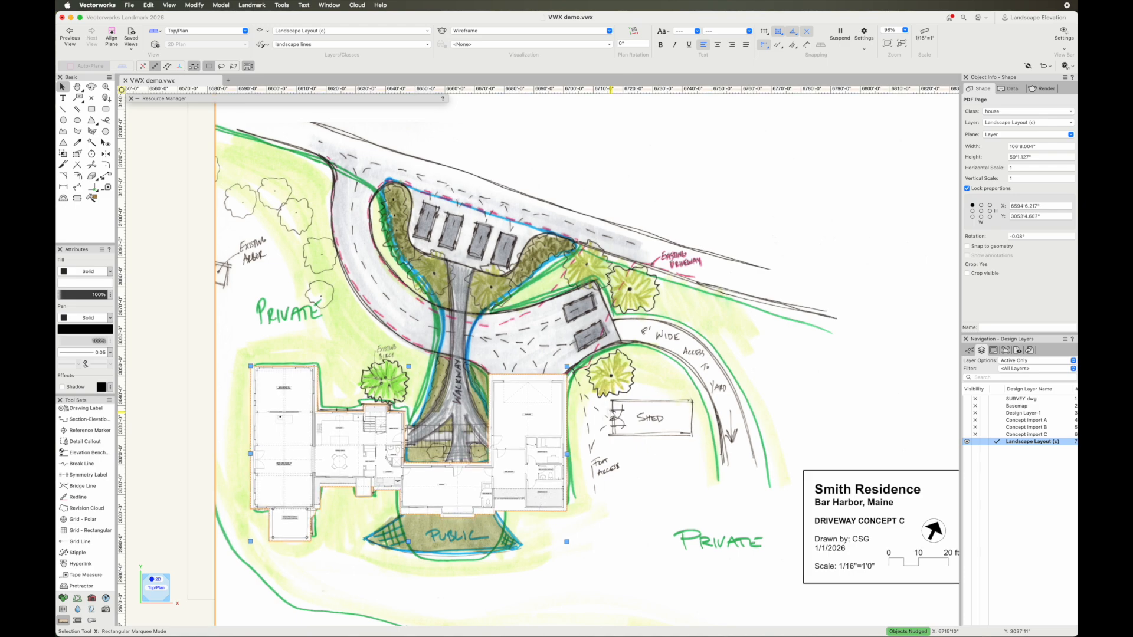
Step: Set the class options back to Show/Snap Others so only landscape lines objects can be modified, and return to the design layer list
click(892, 224)
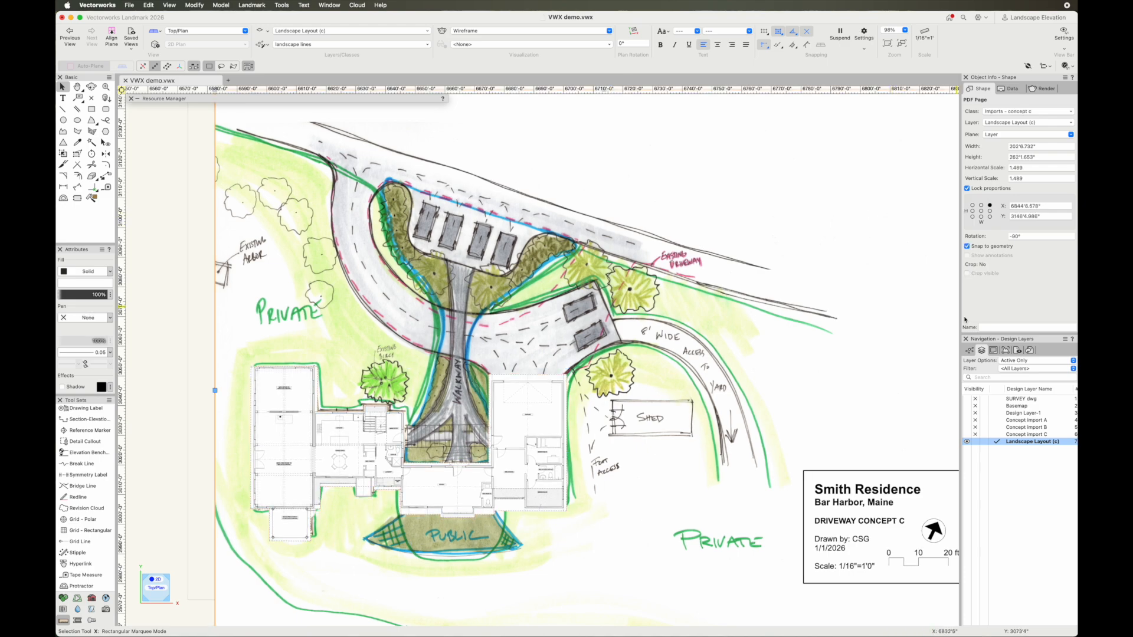
click(970, 351)
click(1025, 361)
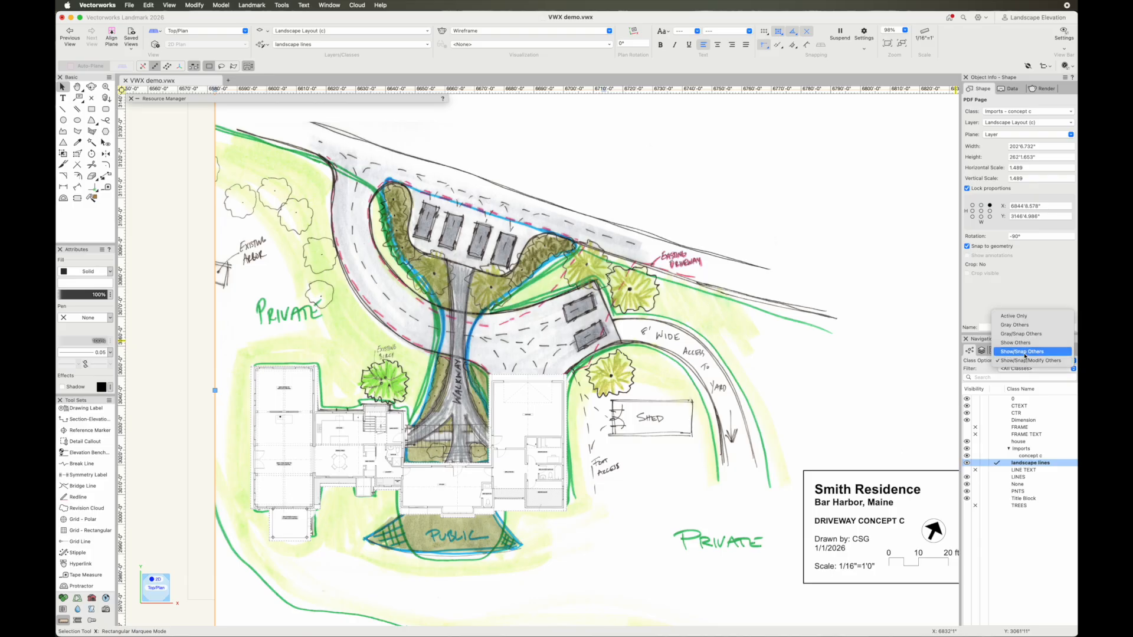
click(1025, 353)
click(525, 439)
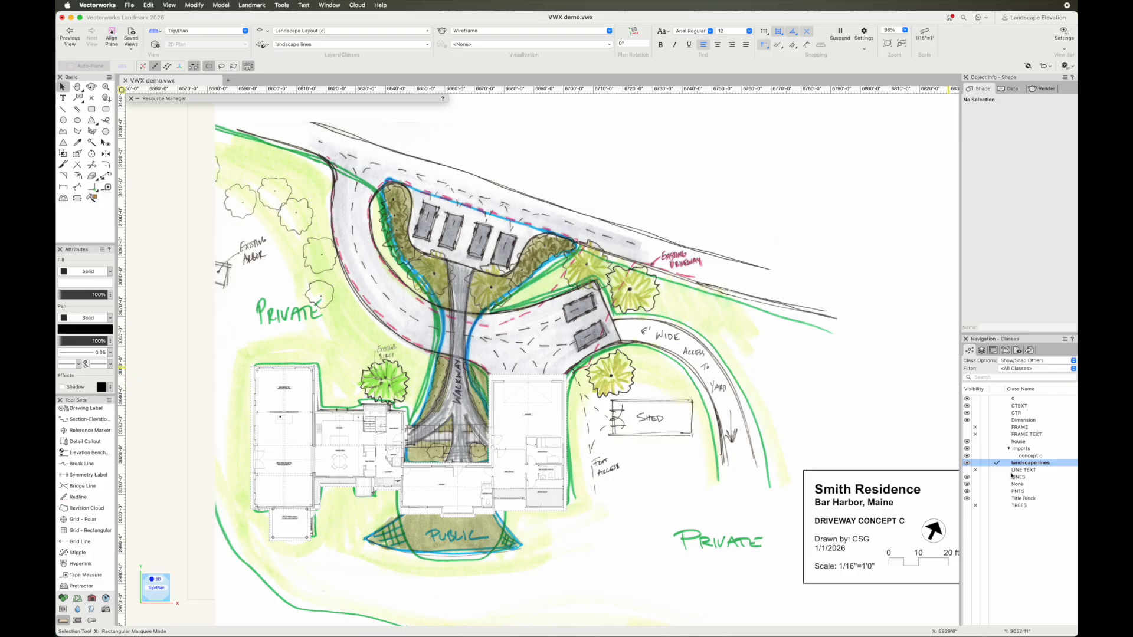
click(984, 351)
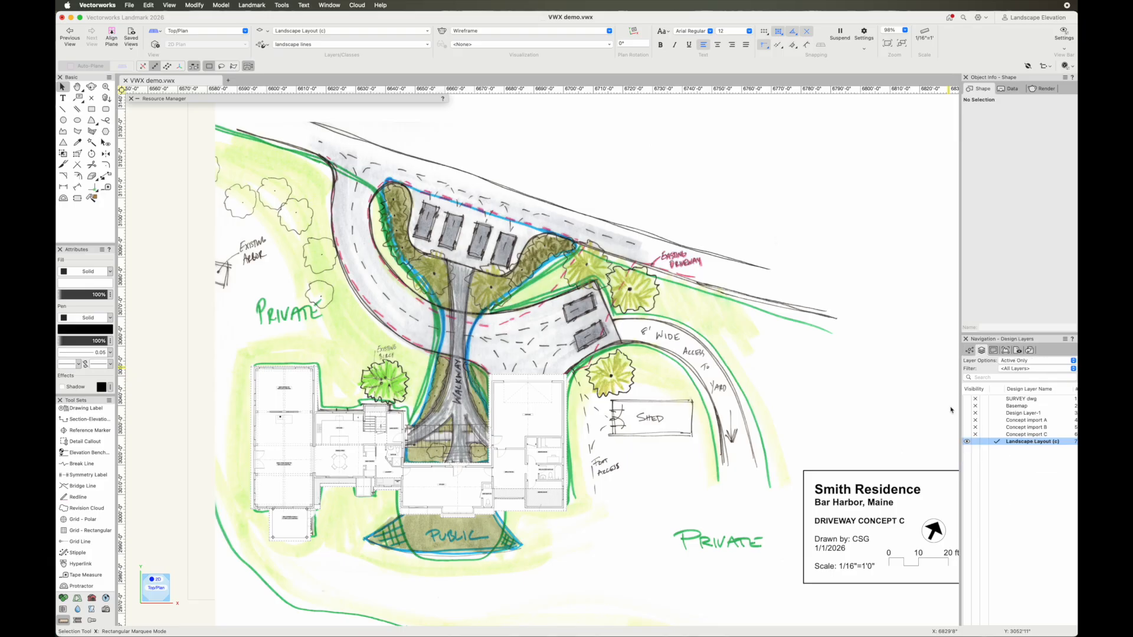
click(818, 263)
Step: Start a Bezier-vertex polyline at the road edge's upper-left end and trace the driveway's outer curve, with snapping suspended, toward the garage
scroll(820, 265, up, 3)
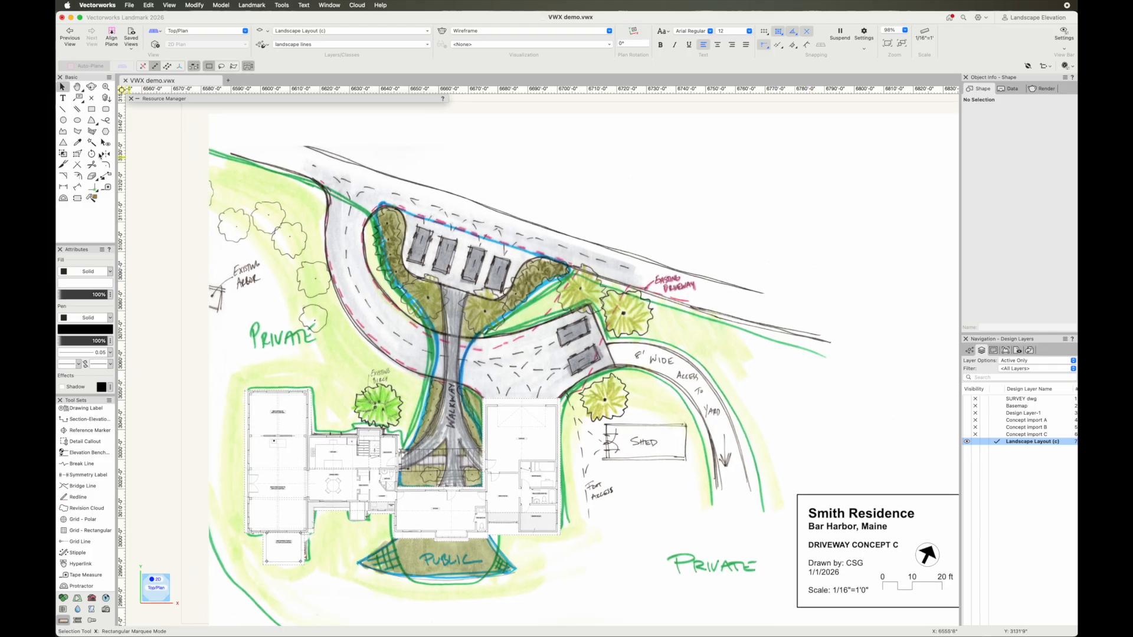
click(64, 132)
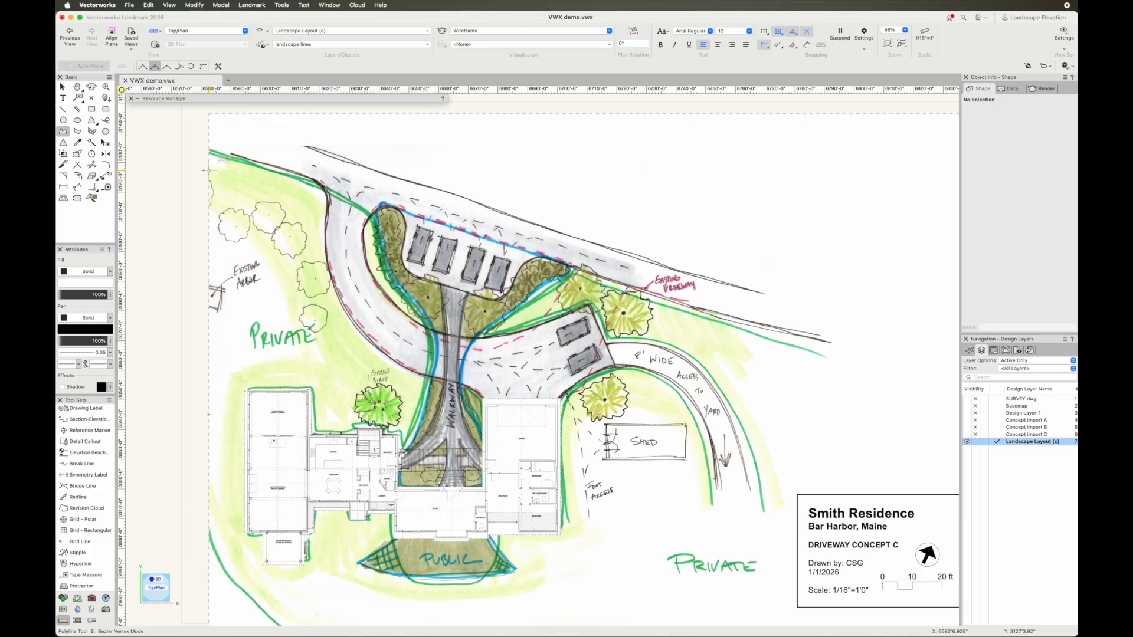
click(231, 155)
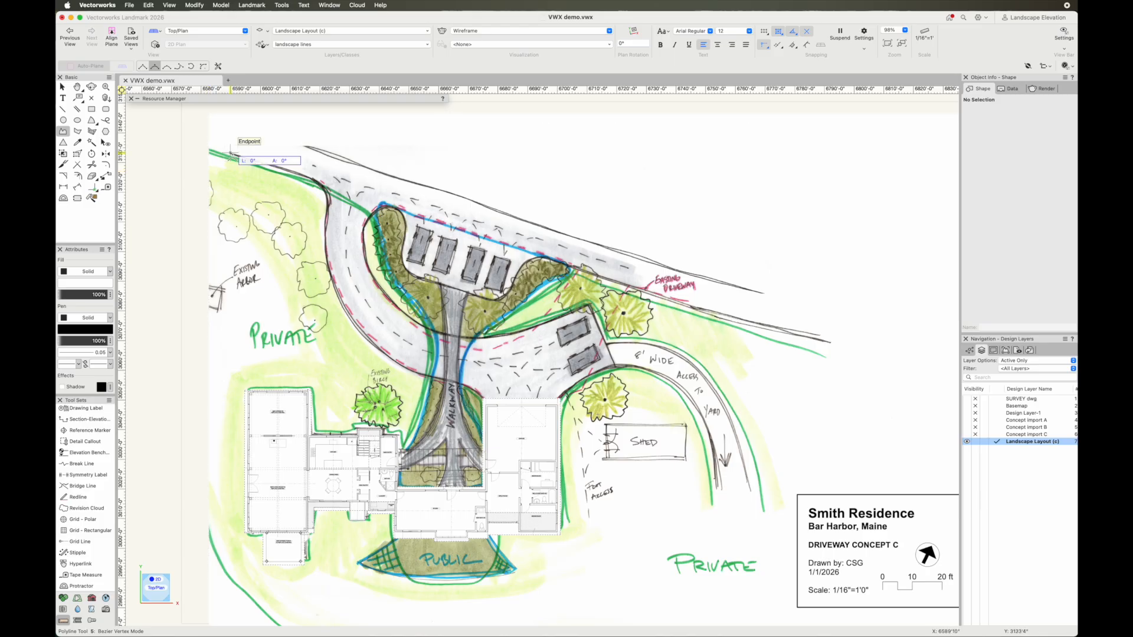
key(grave)
click(317, 181)
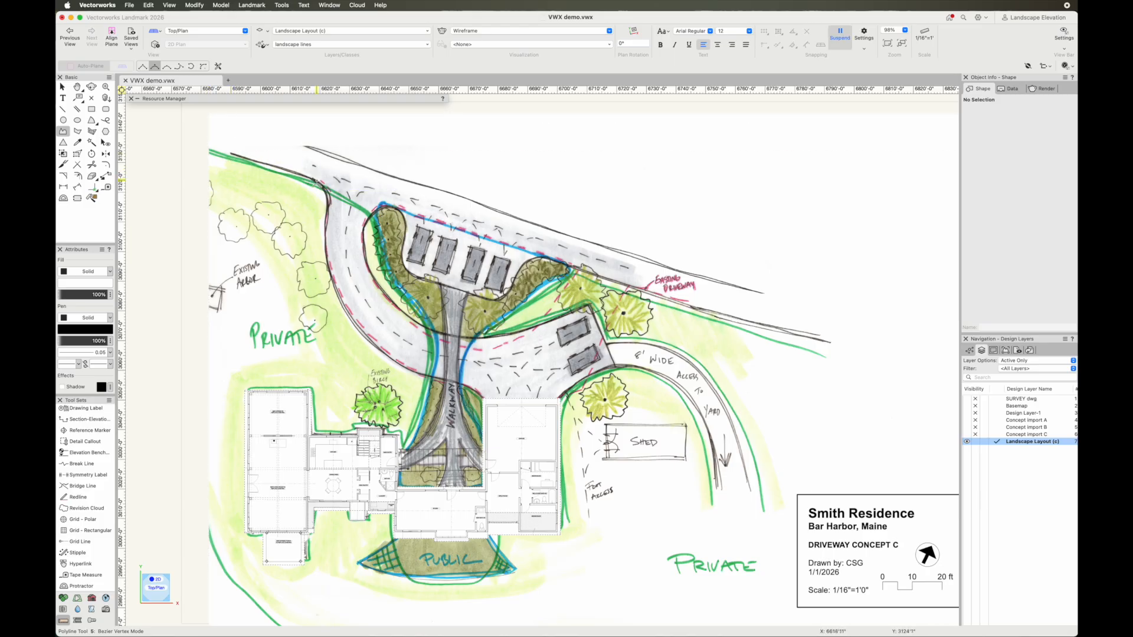
click(326, 237)
click(338, 303)
click(434, 379)
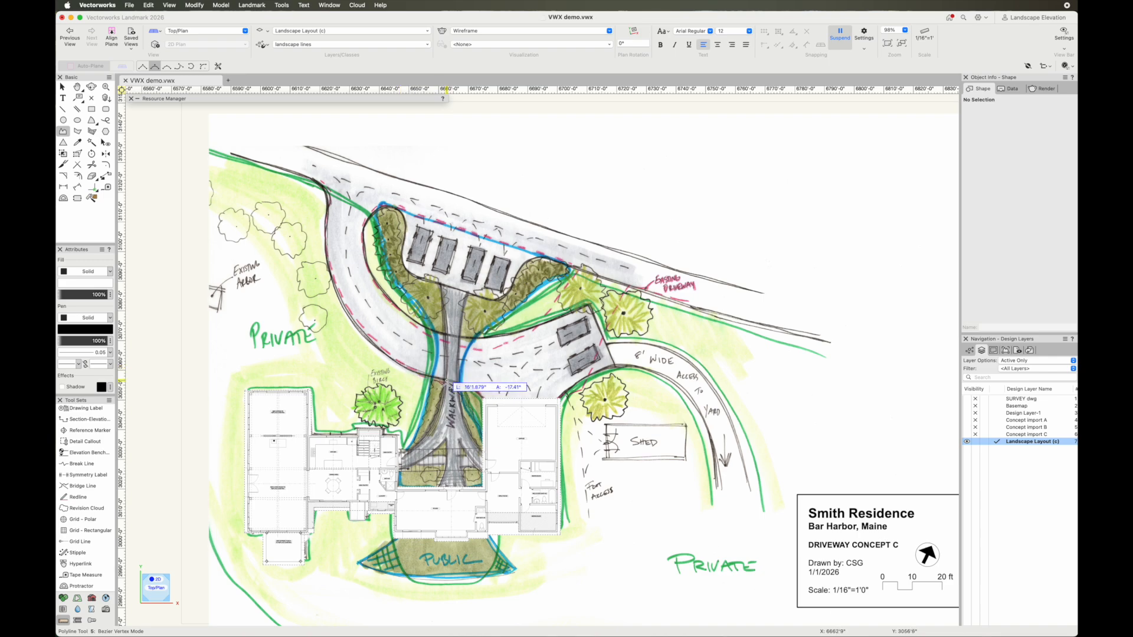
click(462, 385)
click(479, 393)
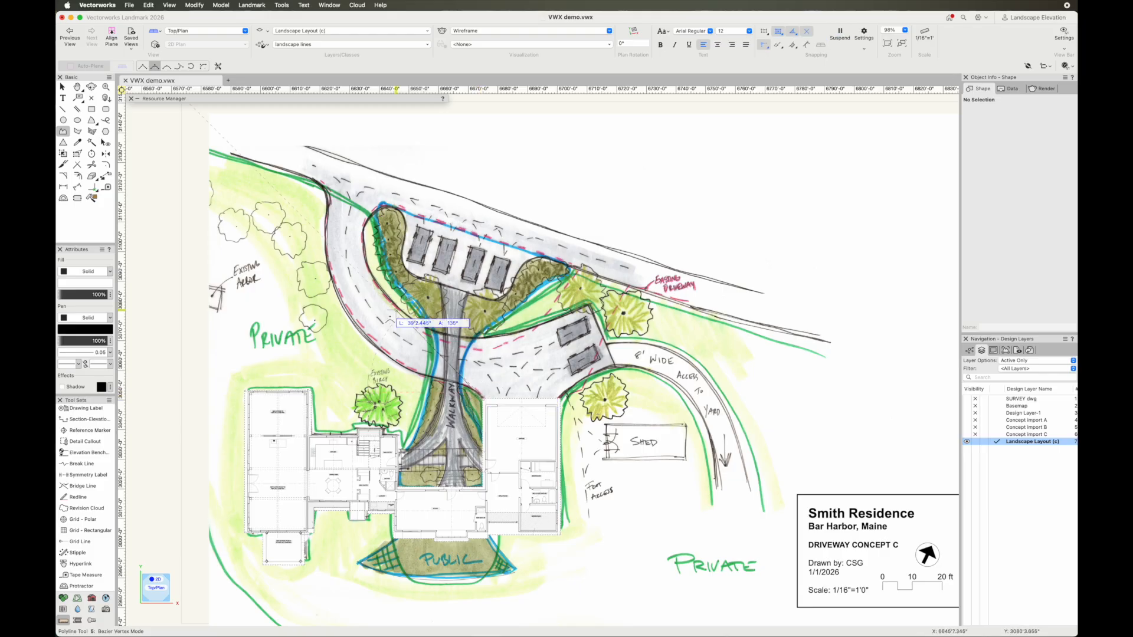
Step: Continue the polyline with corner vertices across the front of the garage, from one front corner of the house plan to the other
click(142, 66)
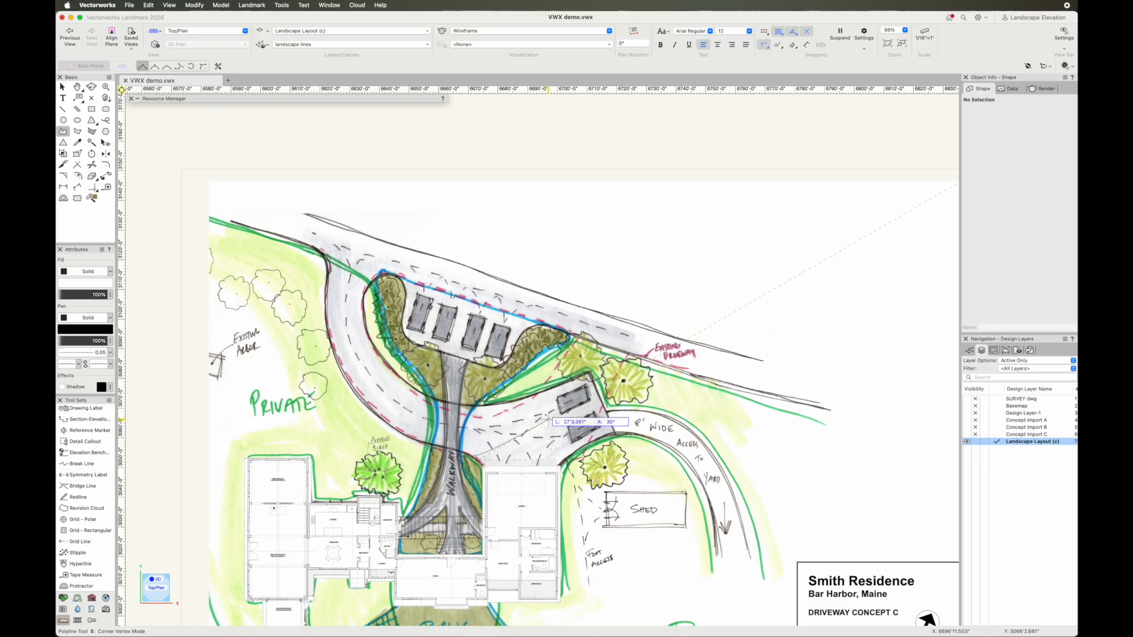
scroll(500, 442, up, 3)
key(grave)
click(451, 513)
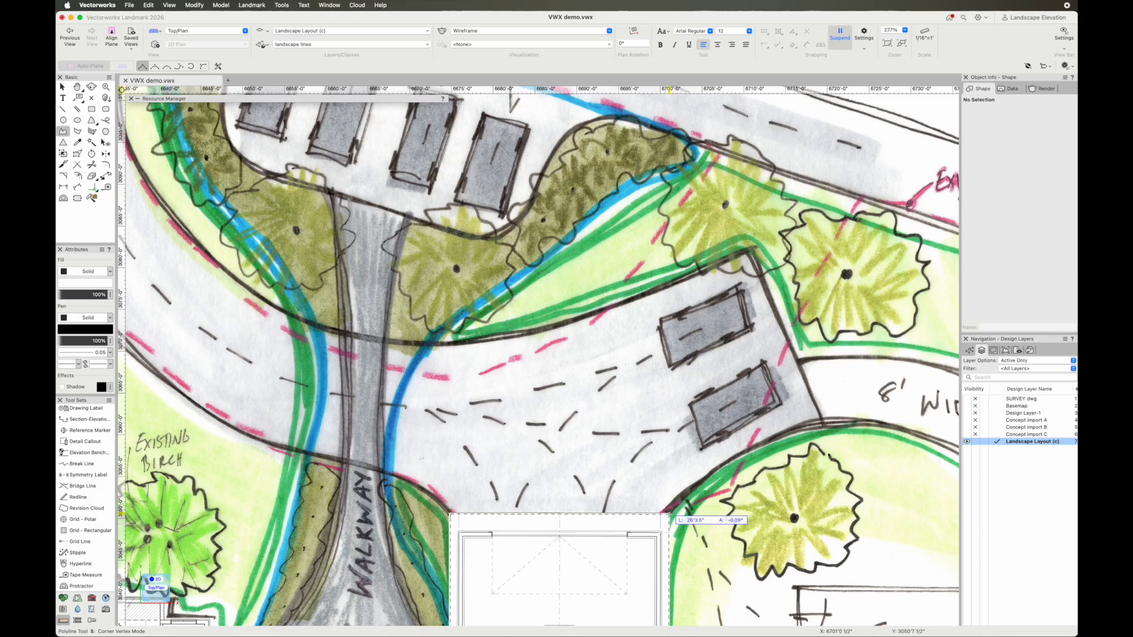
key(grave)
click(669, 513)
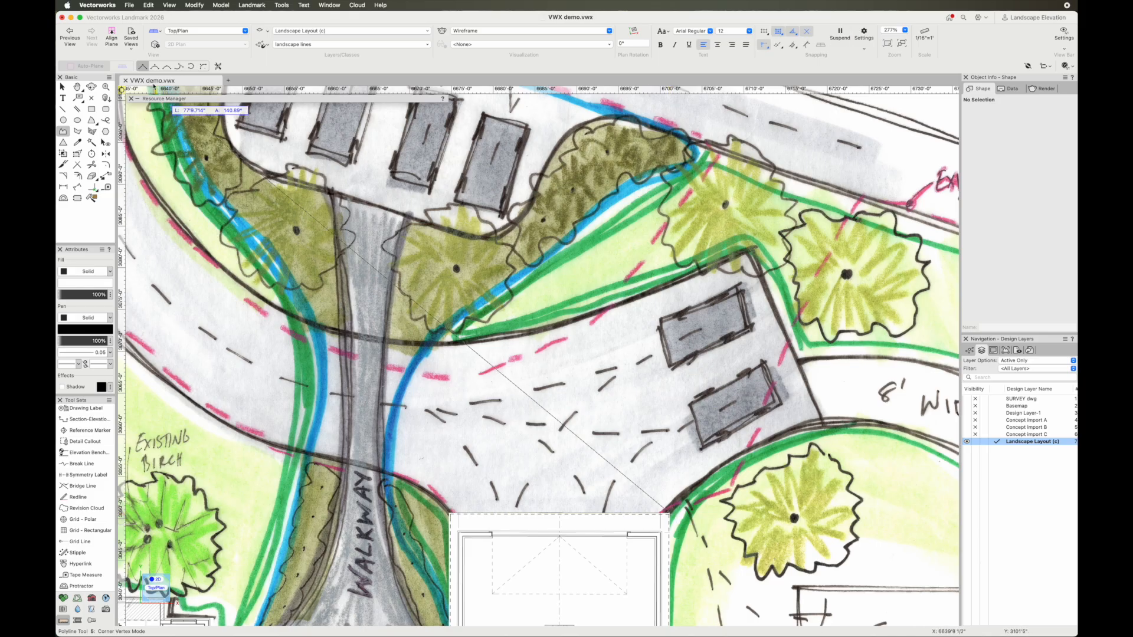
Step: Trace the curved edge from the garage to the two-car parking area, then follow its end with corner vertices up to its outer corner
click(154, 66)
scroll(684, 369, up, 2)
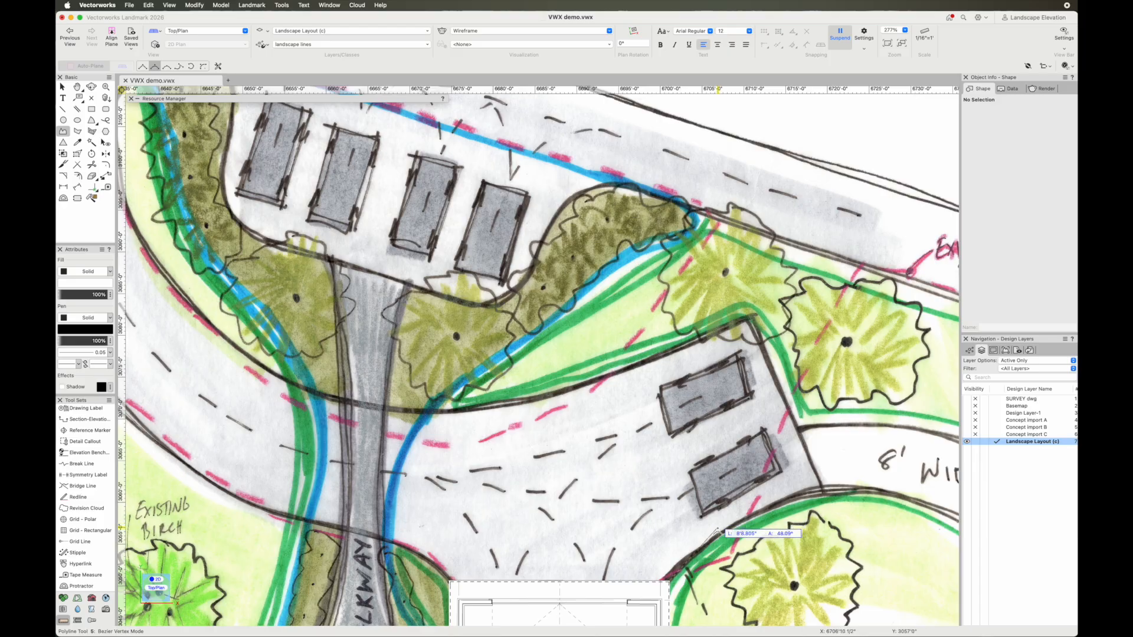
click(724, 537)
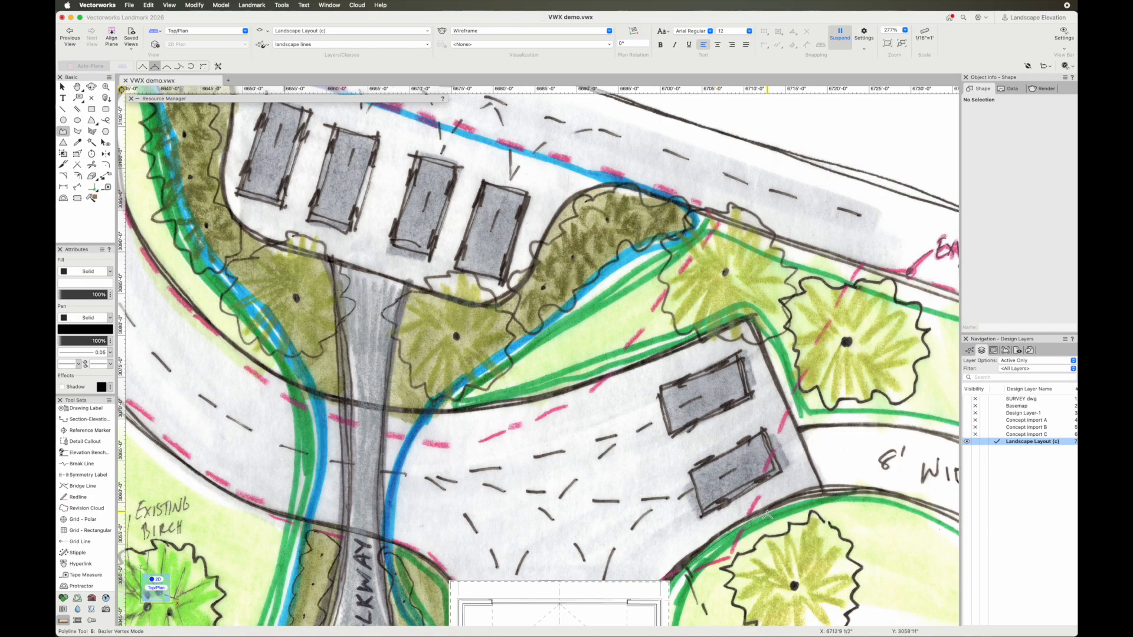
click(790, 494)
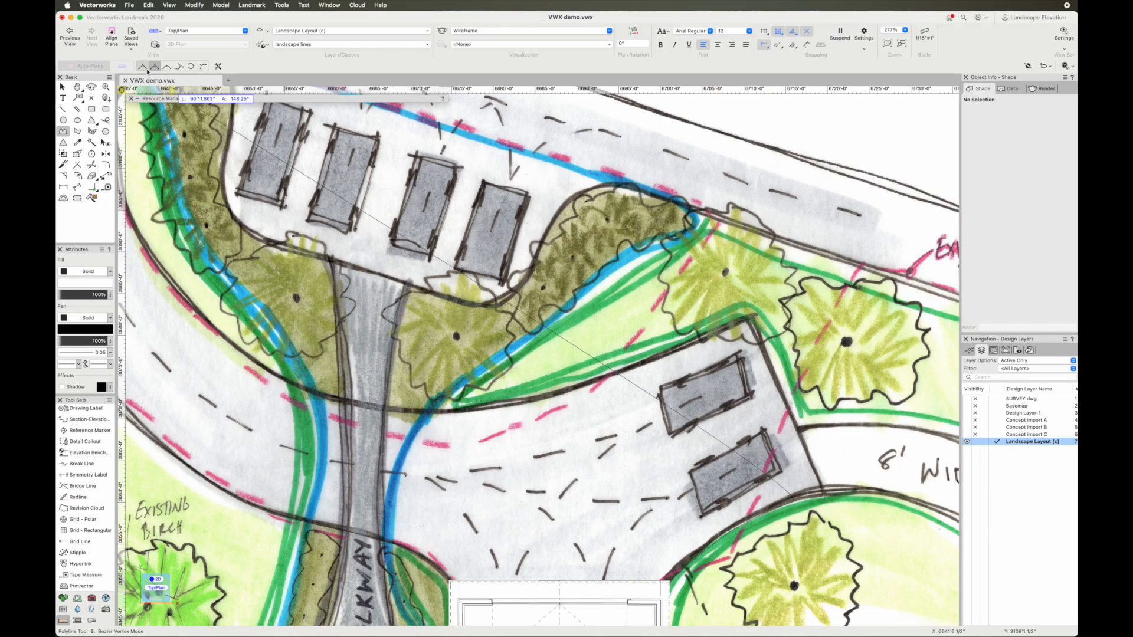
key(grave)
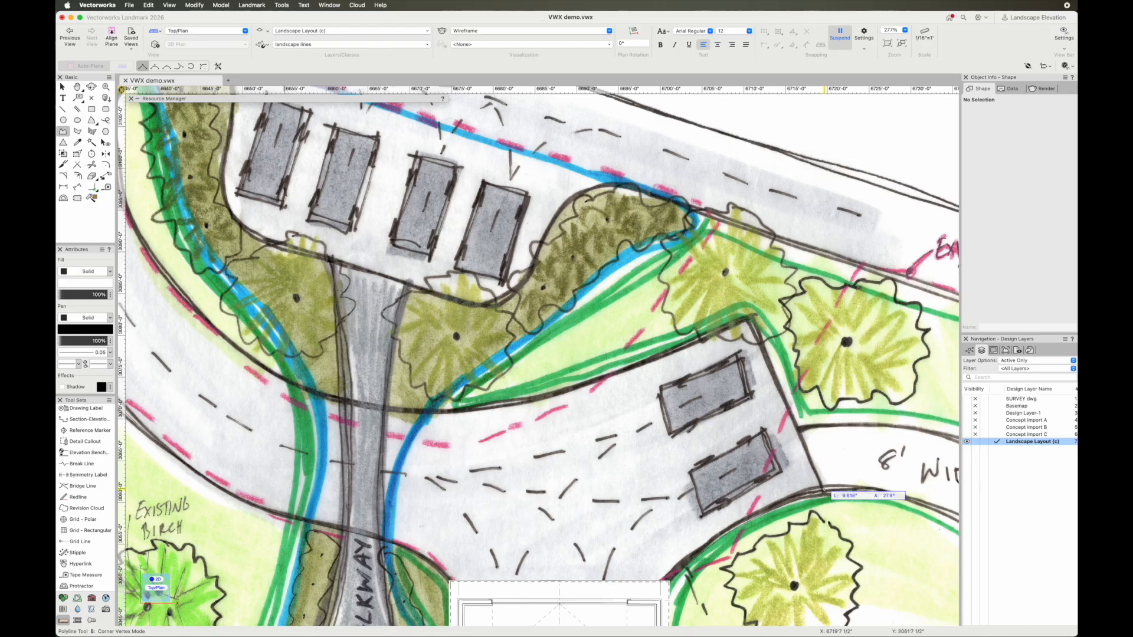
key(grave)
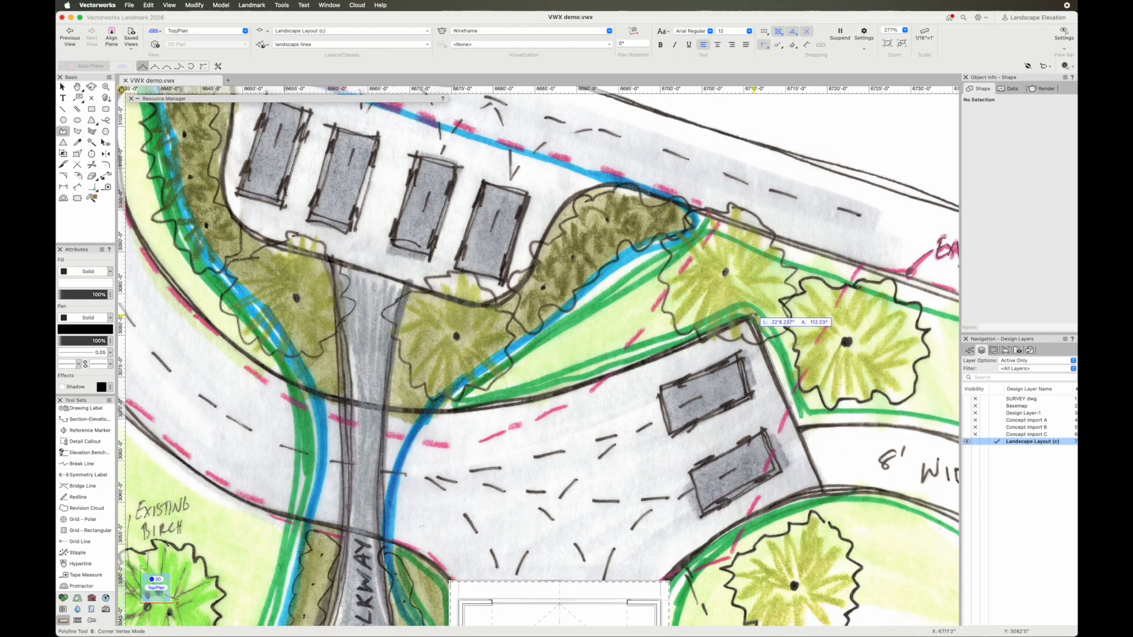
click(752, 315)
Step: Trace the parking area's upper edge with Bezier vertices and carry the curve across the walkway
click(155, 66)
key(grave)
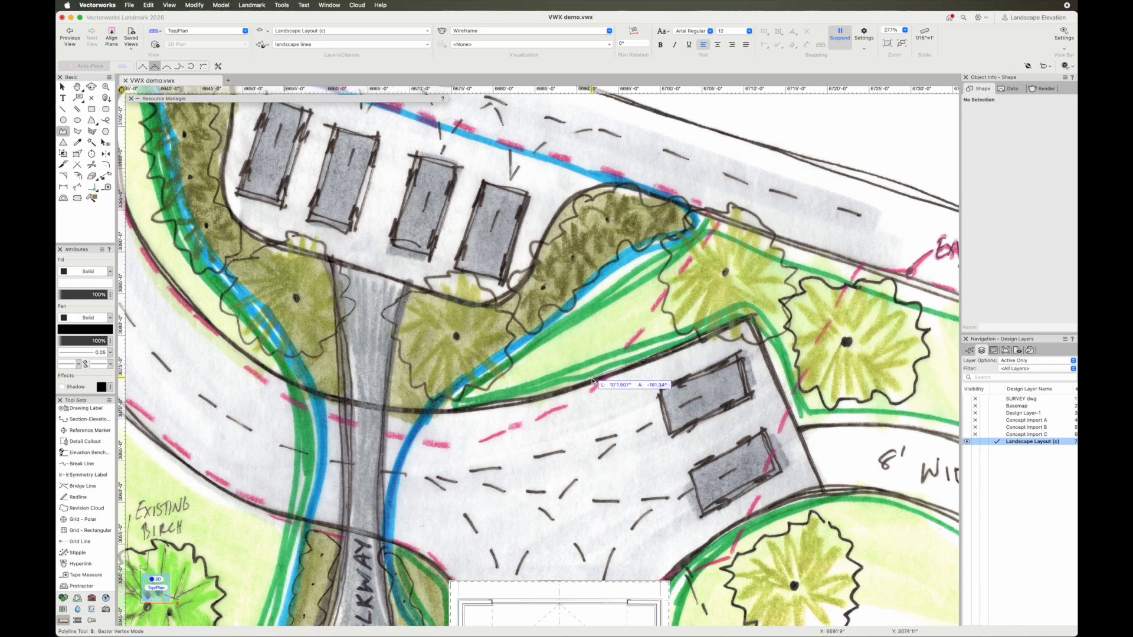
click(505, 405)
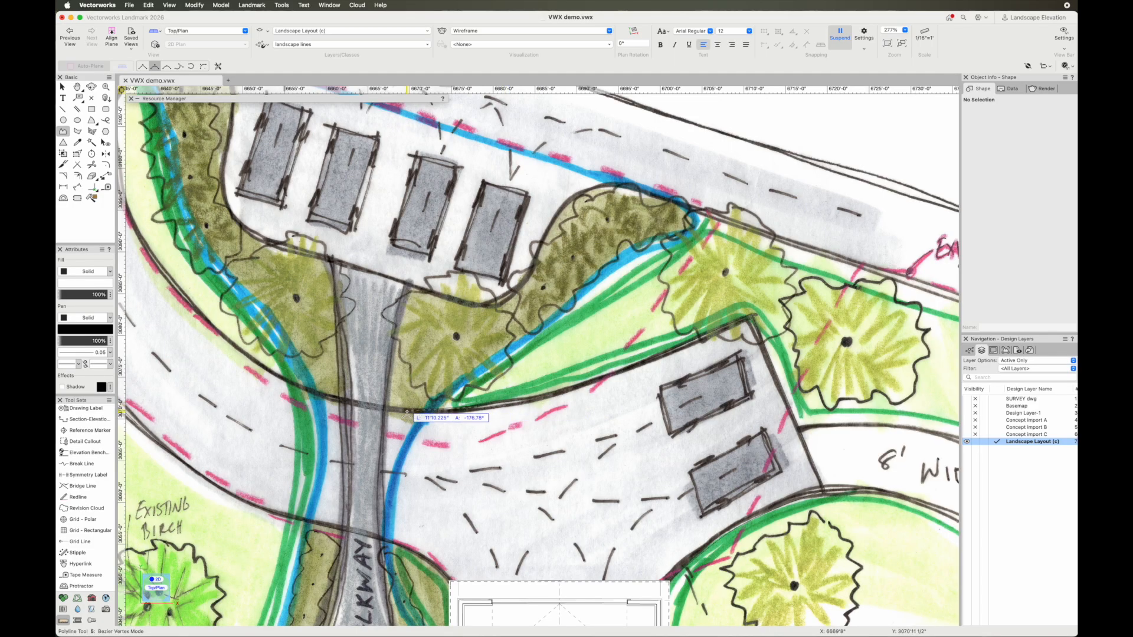
click(314, 395)
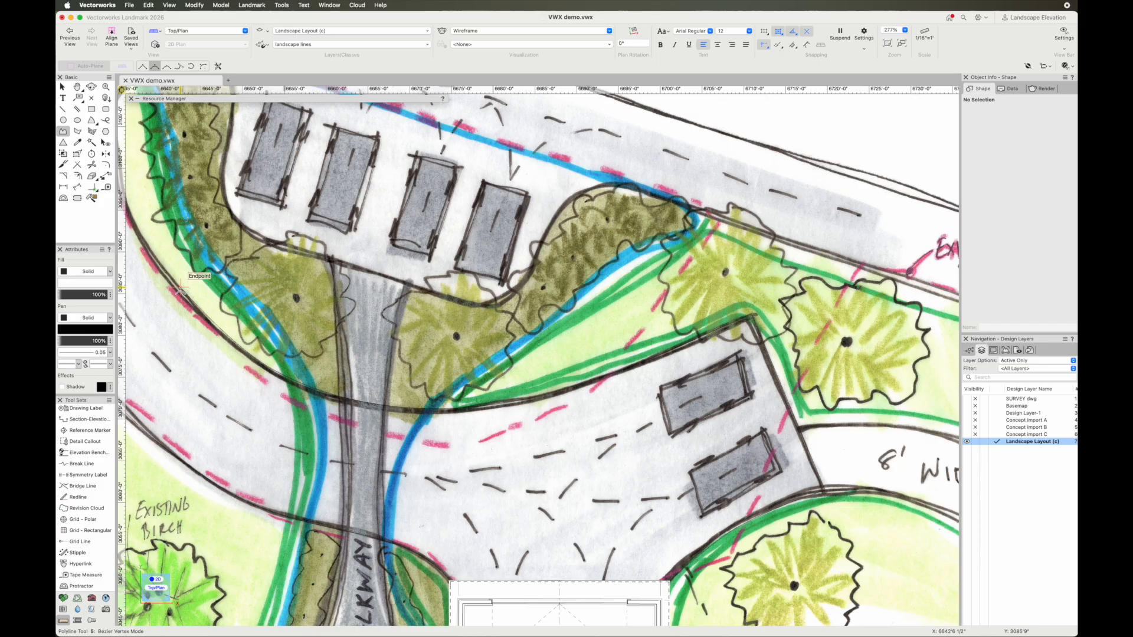
Step: Trace the planting island's outer edge along the curved driveway with Bezier vertices and round its upper end
key(h)
drag(180, 288, 458, 382)
key(space)
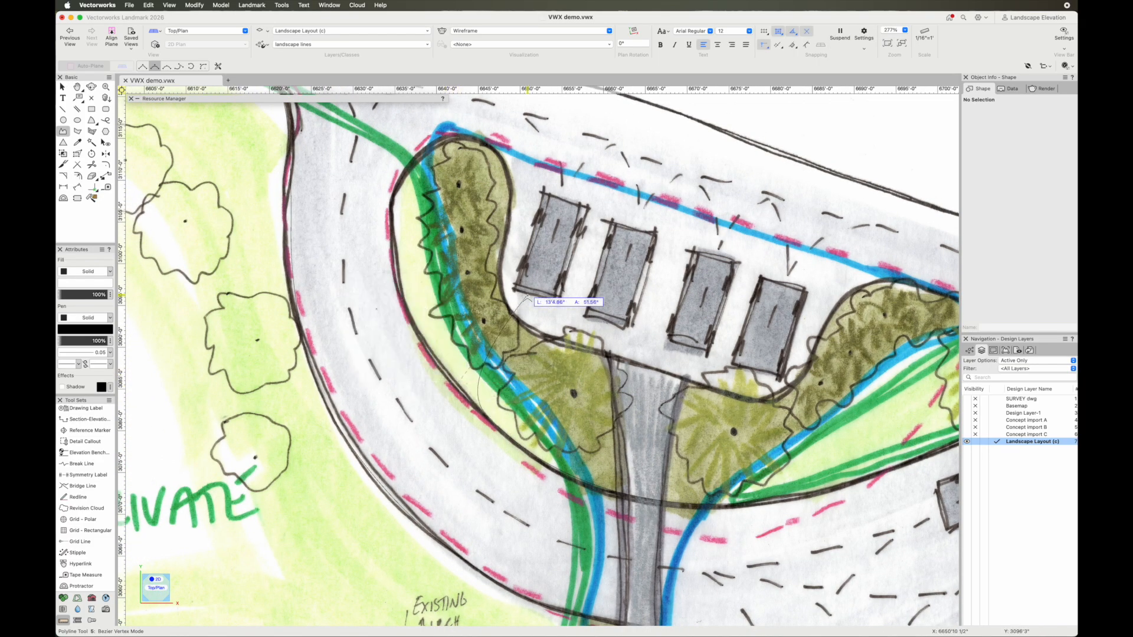
key(grave)
click(428, 352)
click(399, 308)
click(392, 249)
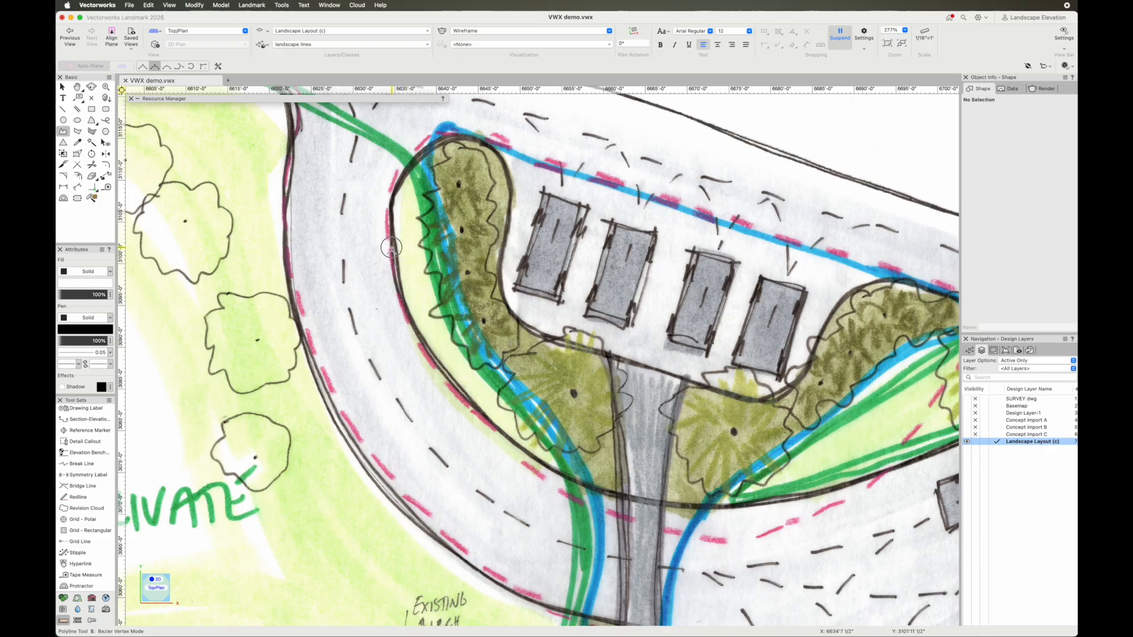
click(392, 205)
click(411, 154)
click(437, 134)
click(471, 137)
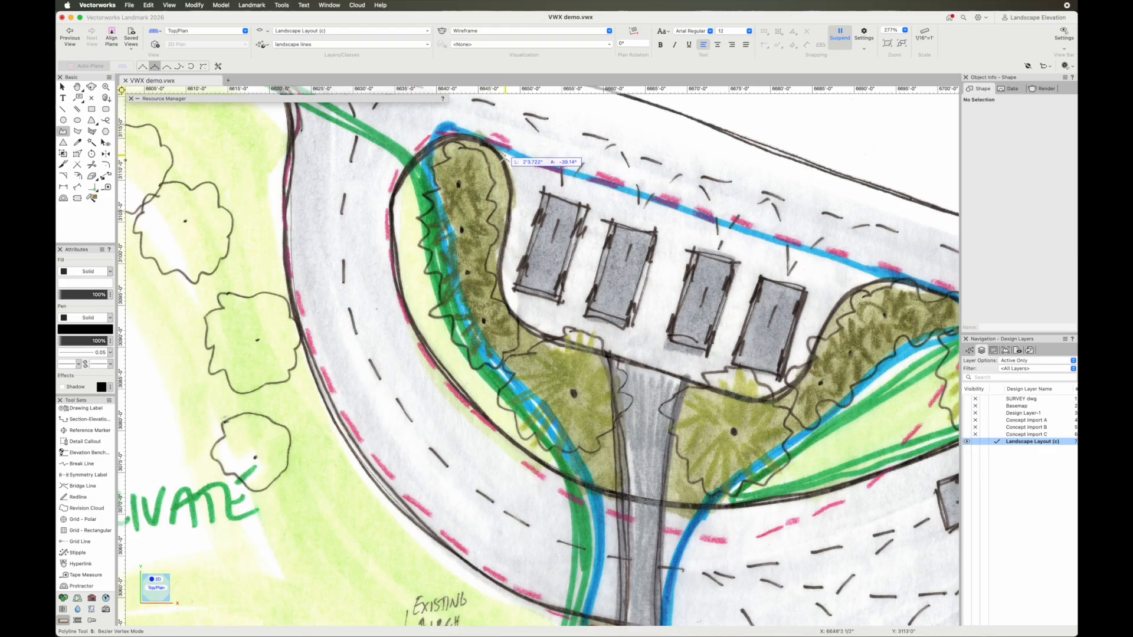
Step: Trace the planting island's inner edge past the four parking stalls and up around the bed at their far end
click(515, 192)
click(508, 237)
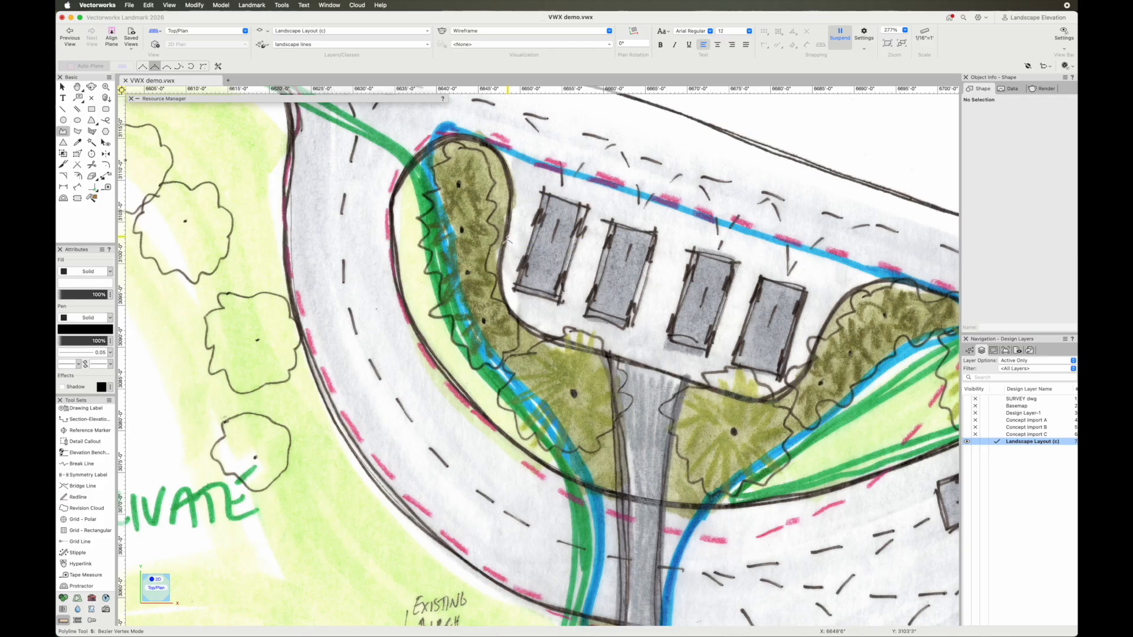
click(499, 276)
click(501, 300)
click(521, 329)
click(597, 355)
click(710, 392)
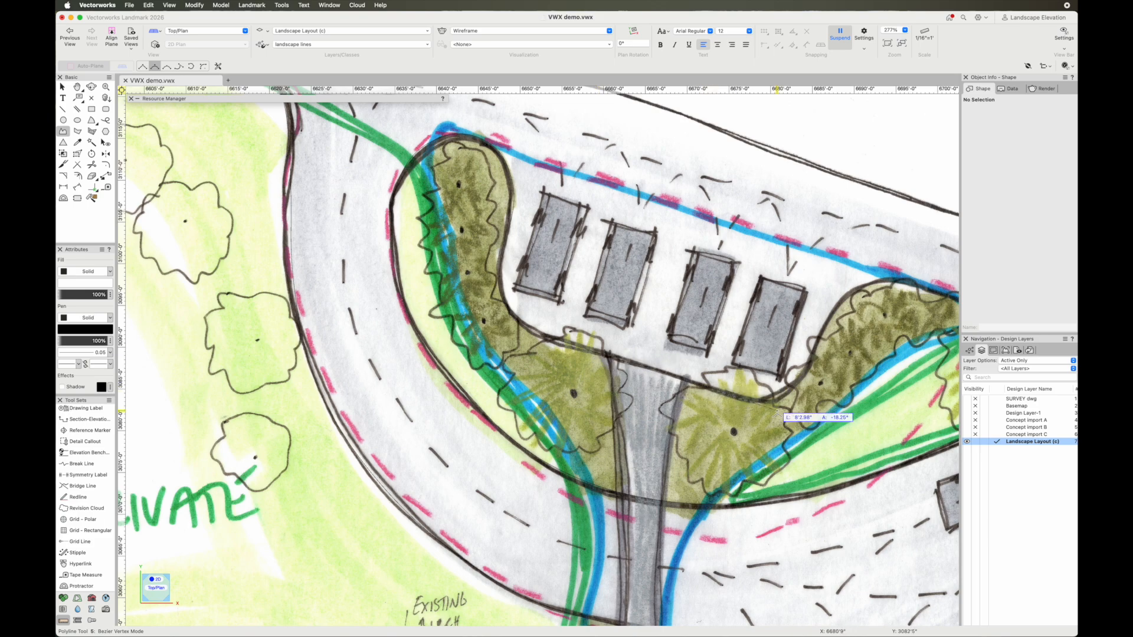
click(789, 403)
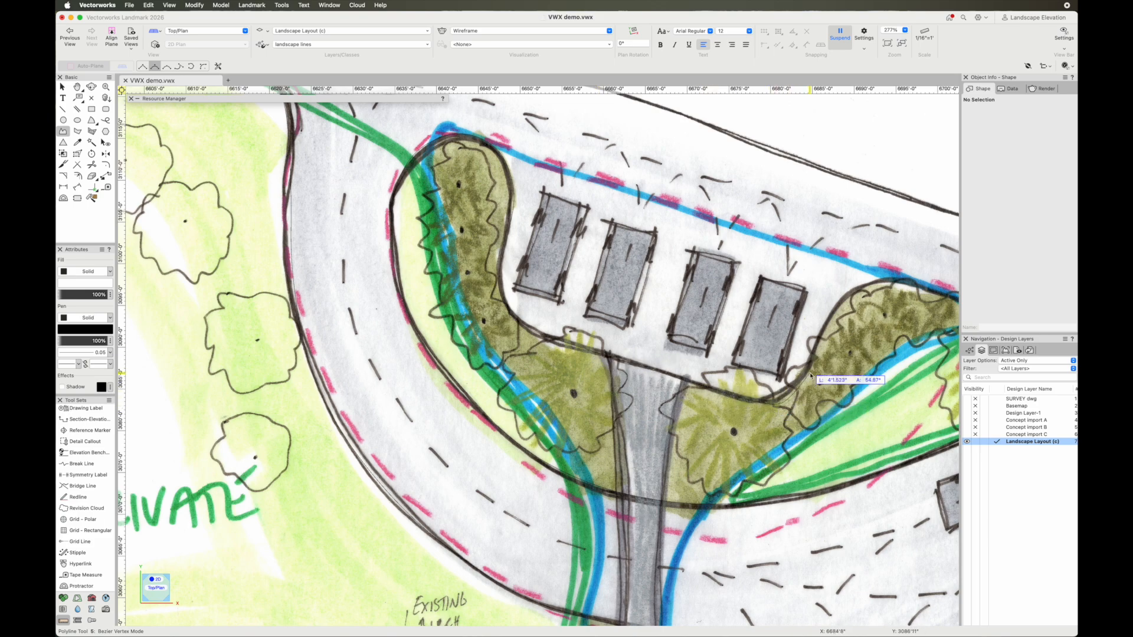
click(812, 370)
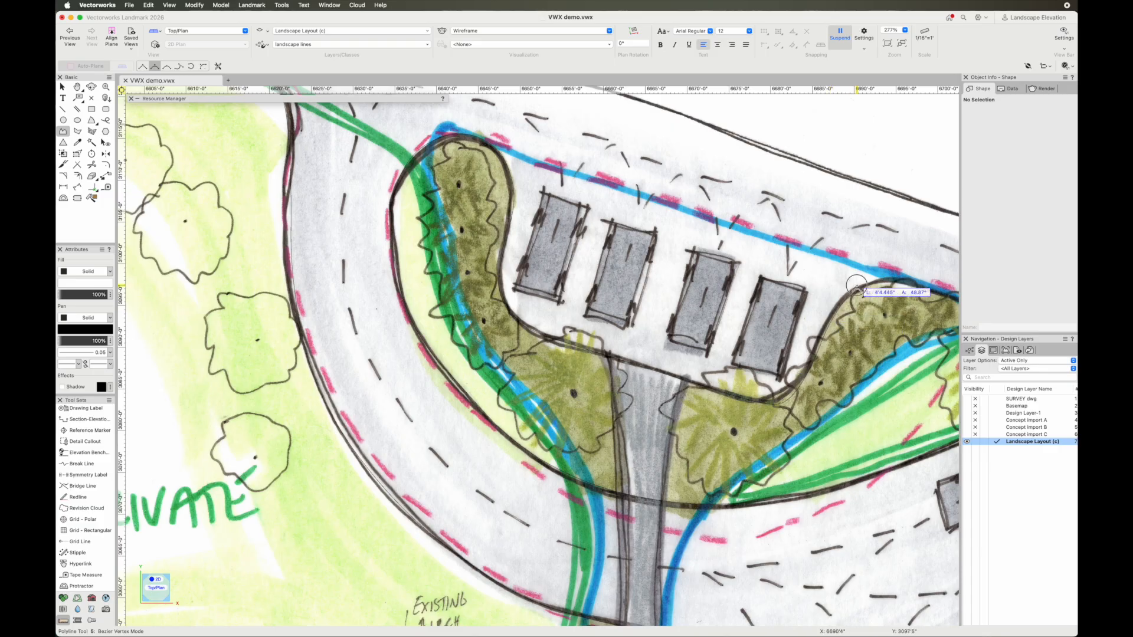
click(893, 276)
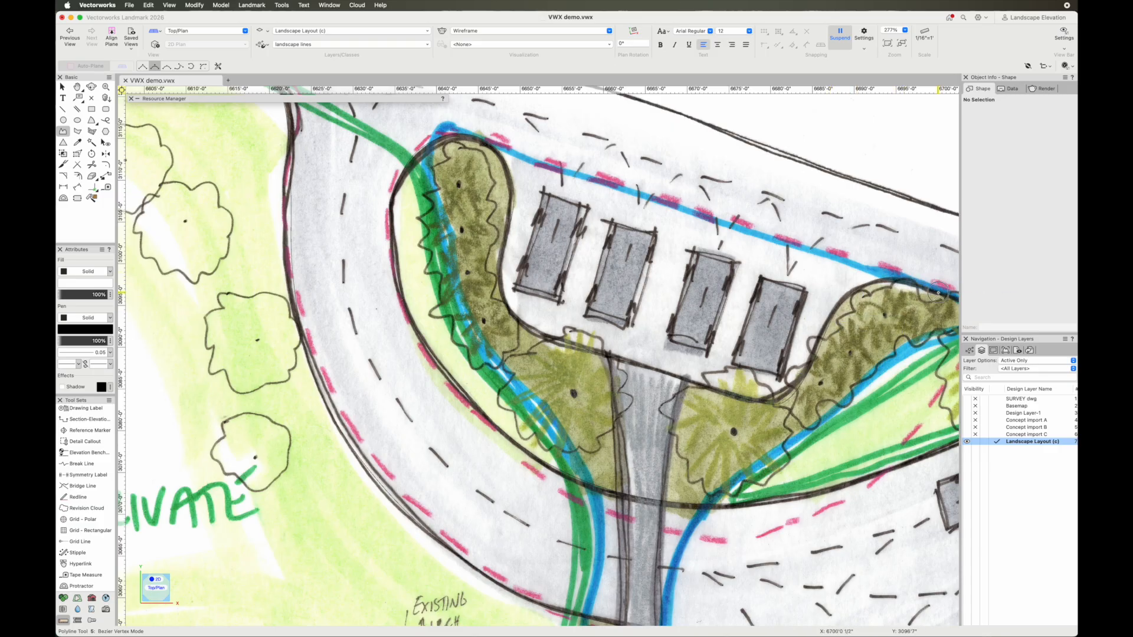
Step: Extend the outline along the existing driveway's lower edge and place corner vertices across its far end
mouse_move(938, 292)
mouse_down()
mouse_move(336, 191)
mouse_move(222, 155)
mouse_up()
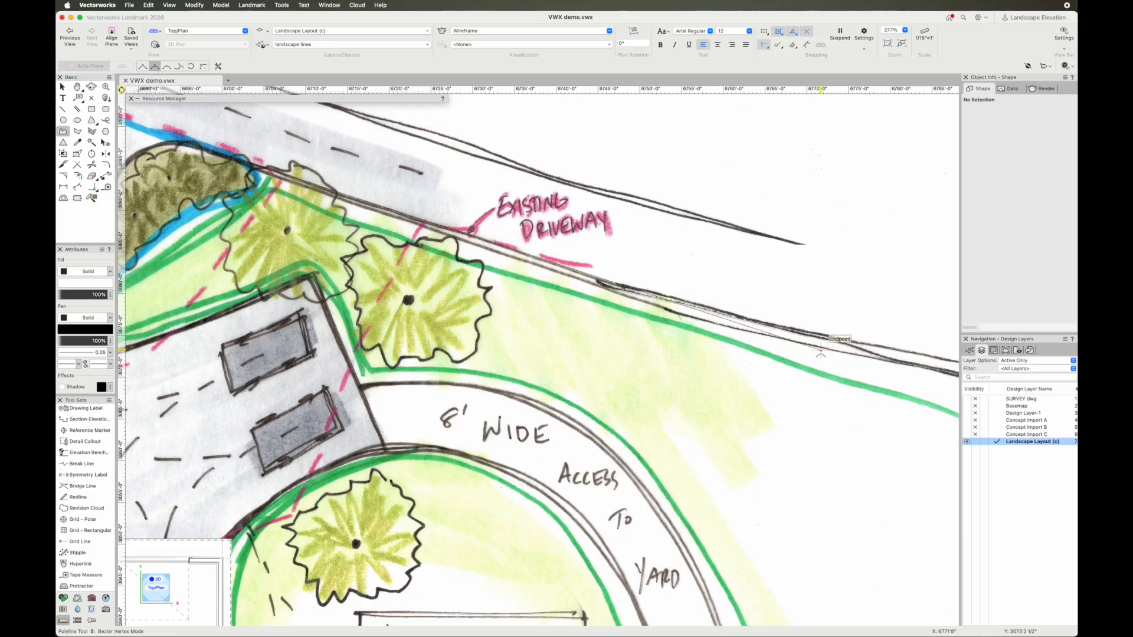
click(142, 66)
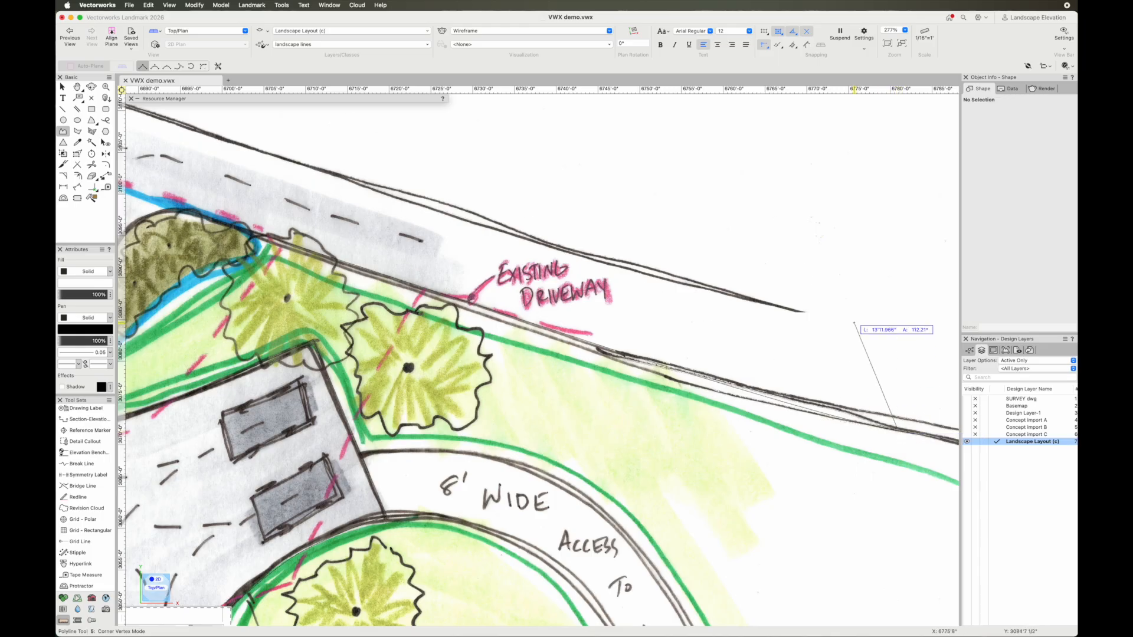
click(801, 311)
Step: Trace the existing driveway's upper edge with Bezier vertices back toward the outline's starting end
click(155, 67)
middle_drag(303, 211, 614, 272)
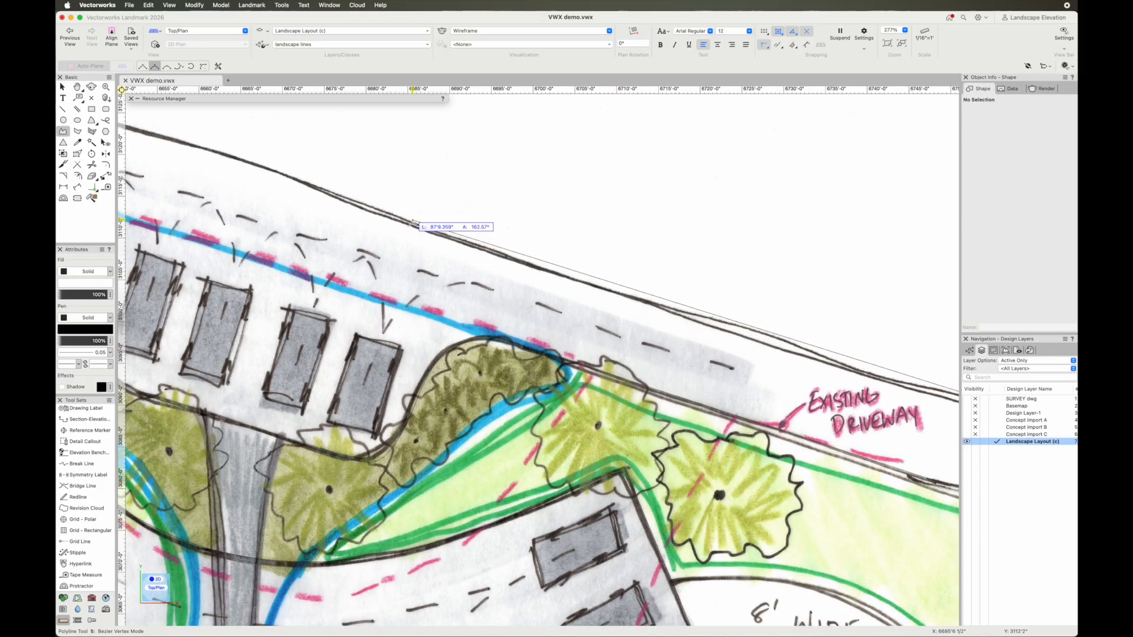
key(h)
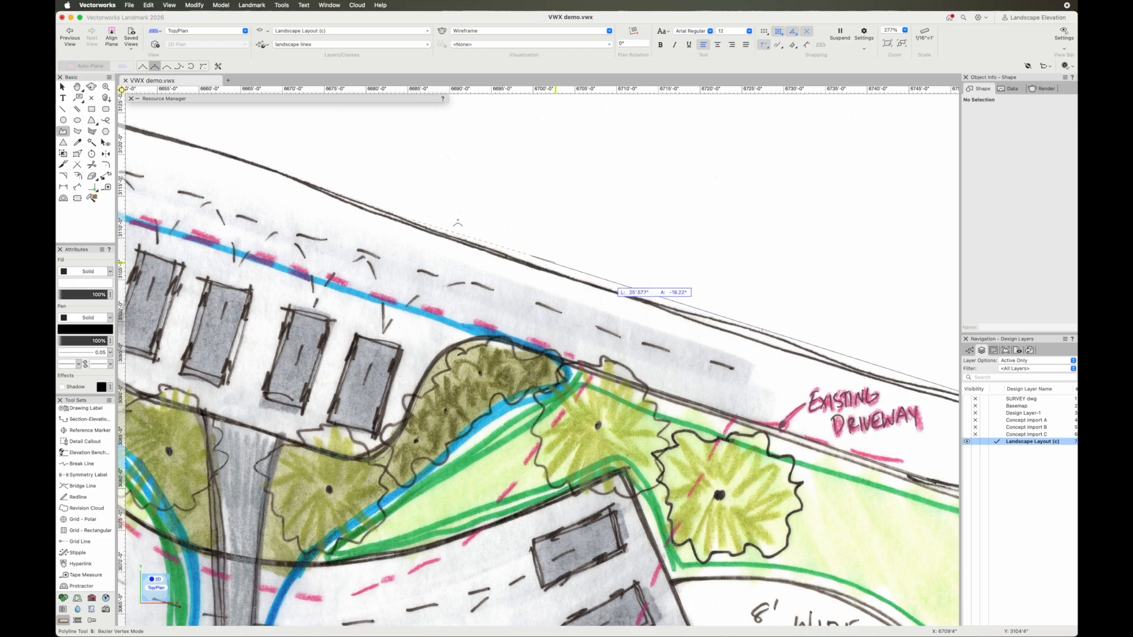
drag(339, 189, 806, 345)
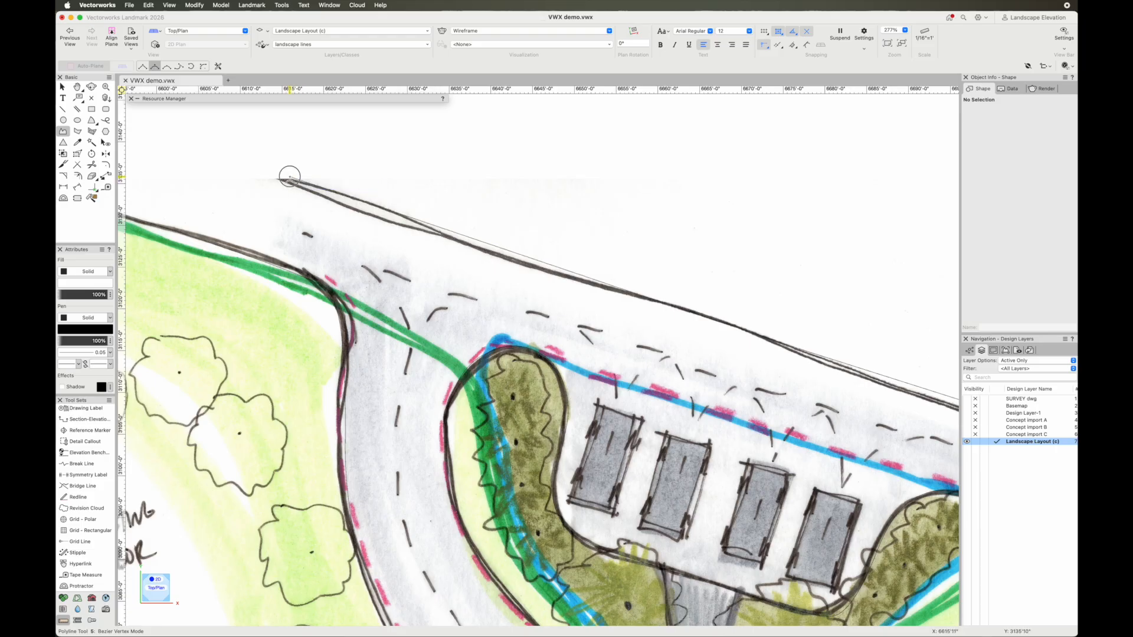
drag(289, 177, 506, 278)
key(space)
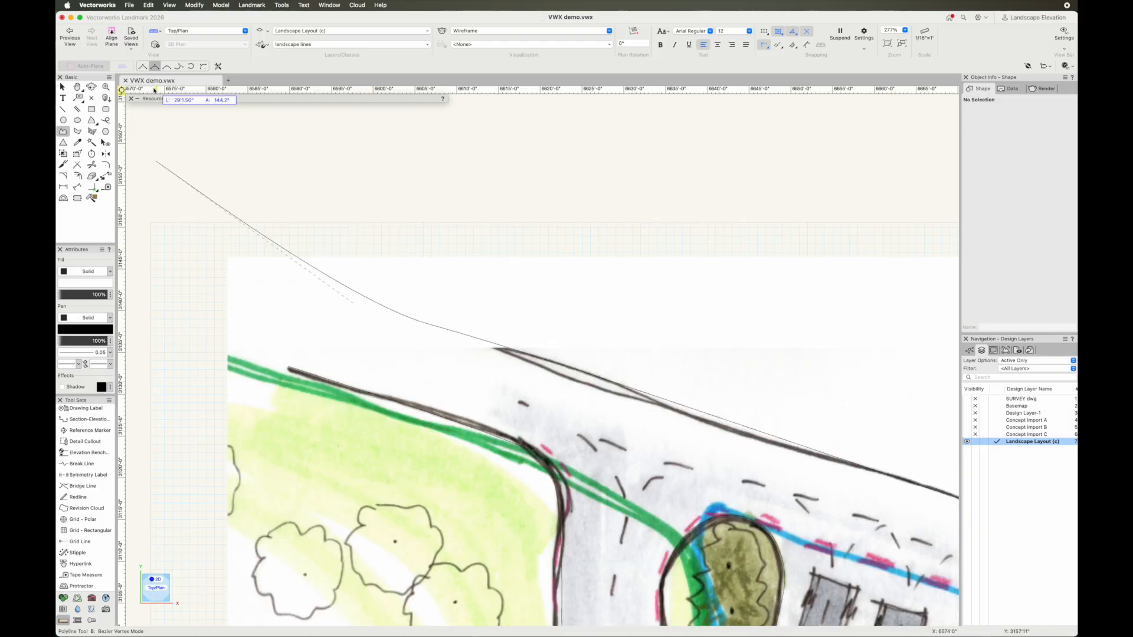
Step: Place a corner vertex at the driveway's near end, close the polyline at its starting point, and deselect the finished outline
click(142, 66)
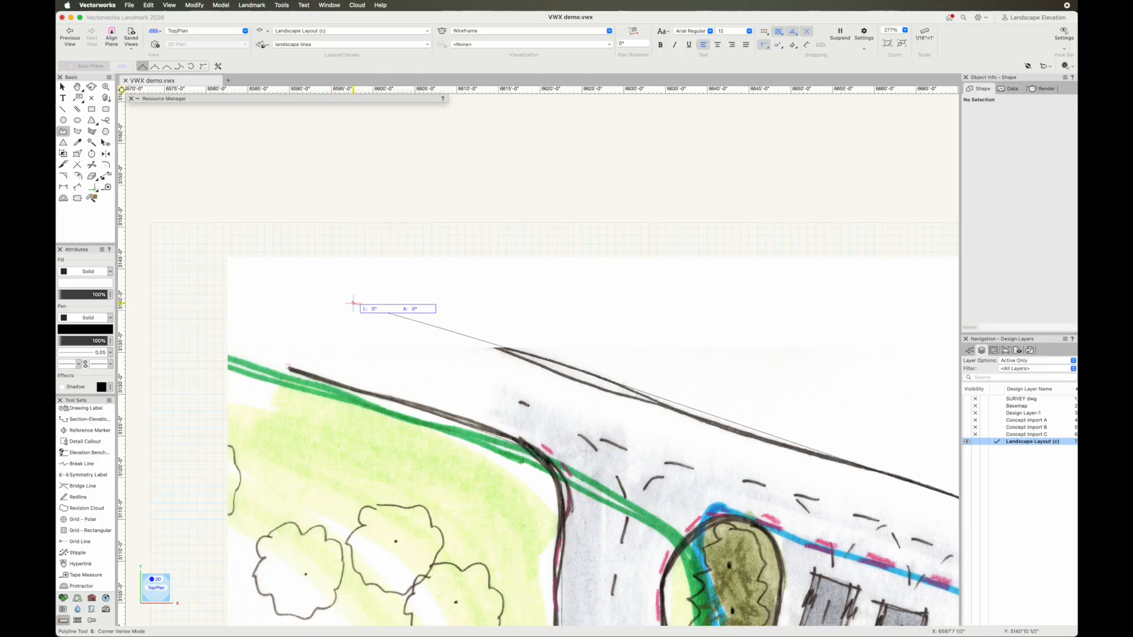
click(329, 303)
double_click(291, 368)
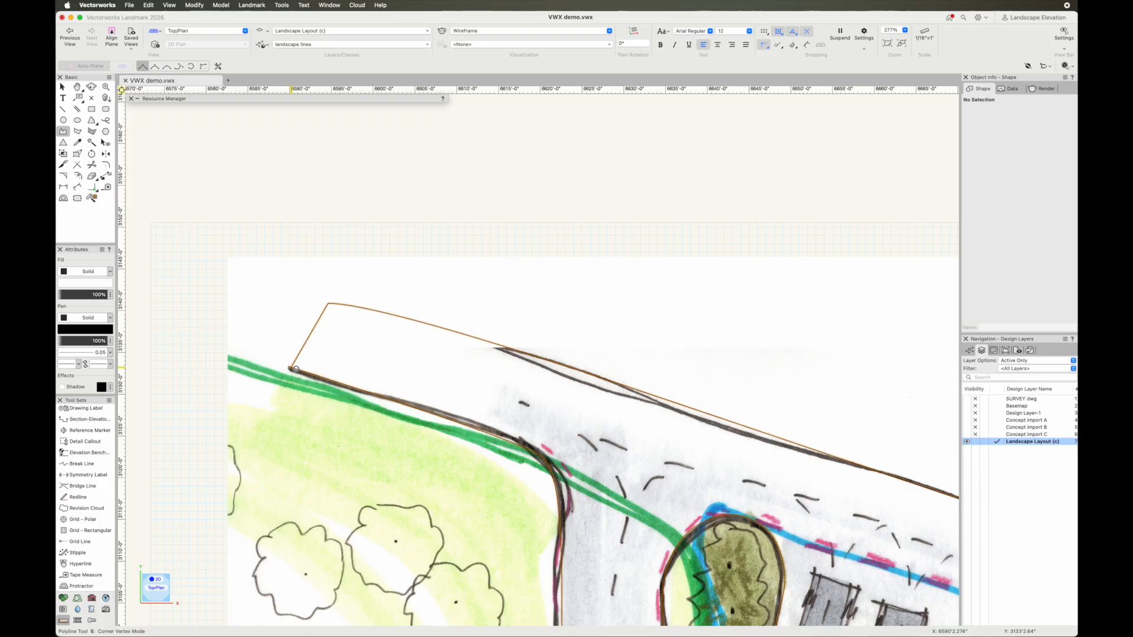
key(x)
click(638, 342)
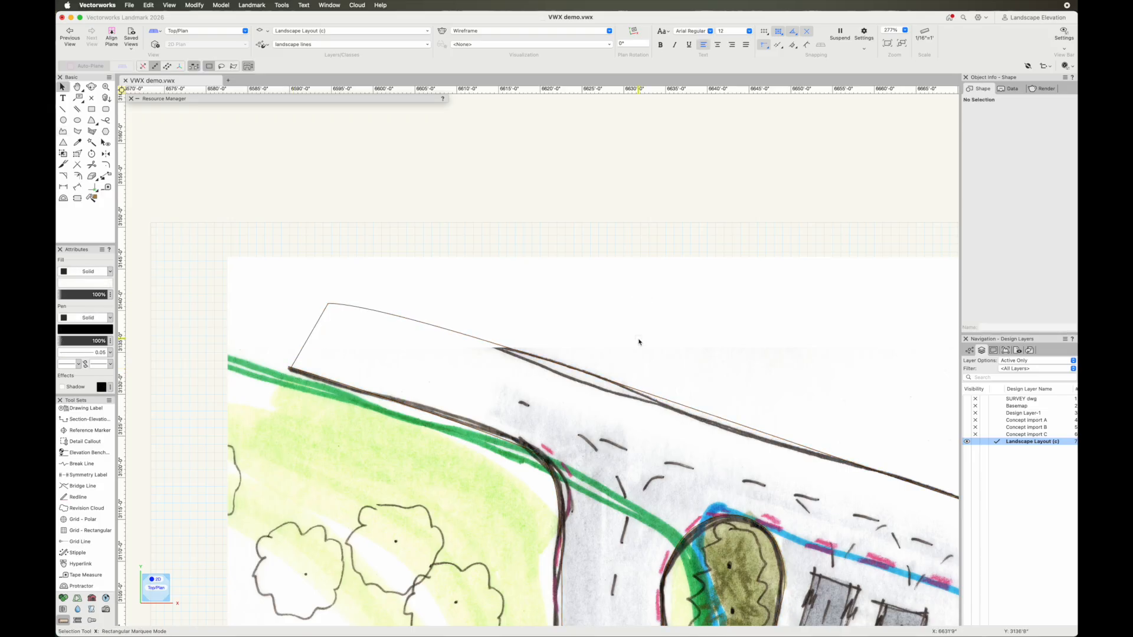
scroll(639, 341, down, 3)
scroll(638, 342, down, 1)
middle_drag(639, 341, 356, 179)
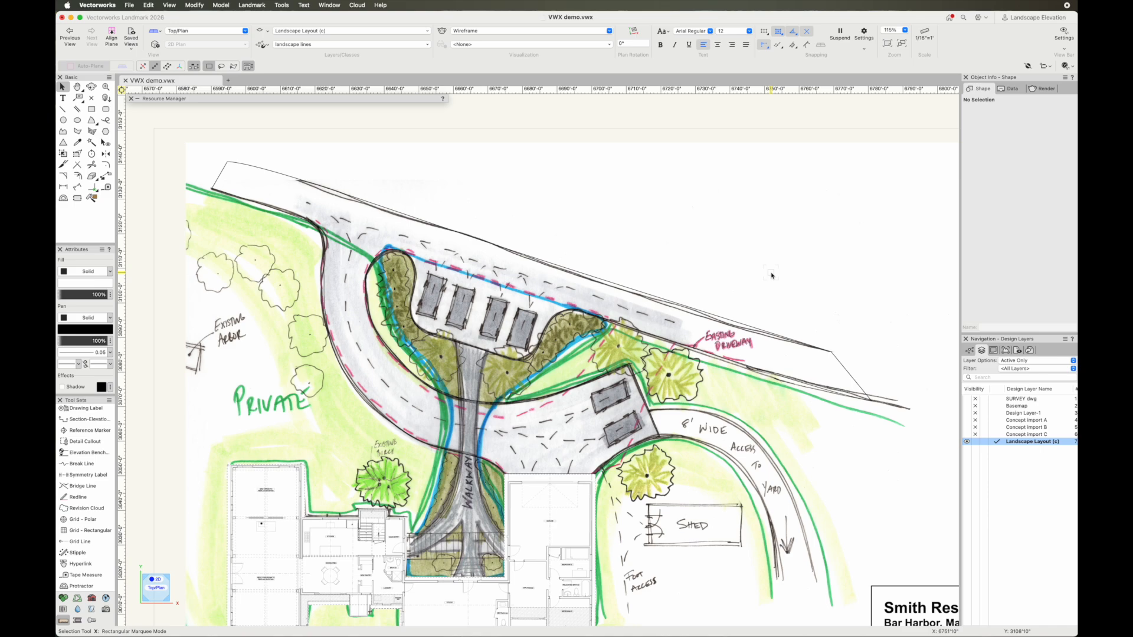
Step: Hide the concept c import class so only the traced driveway outline and the house plan are displayed
middle_drag(772, 275, 797, 251)
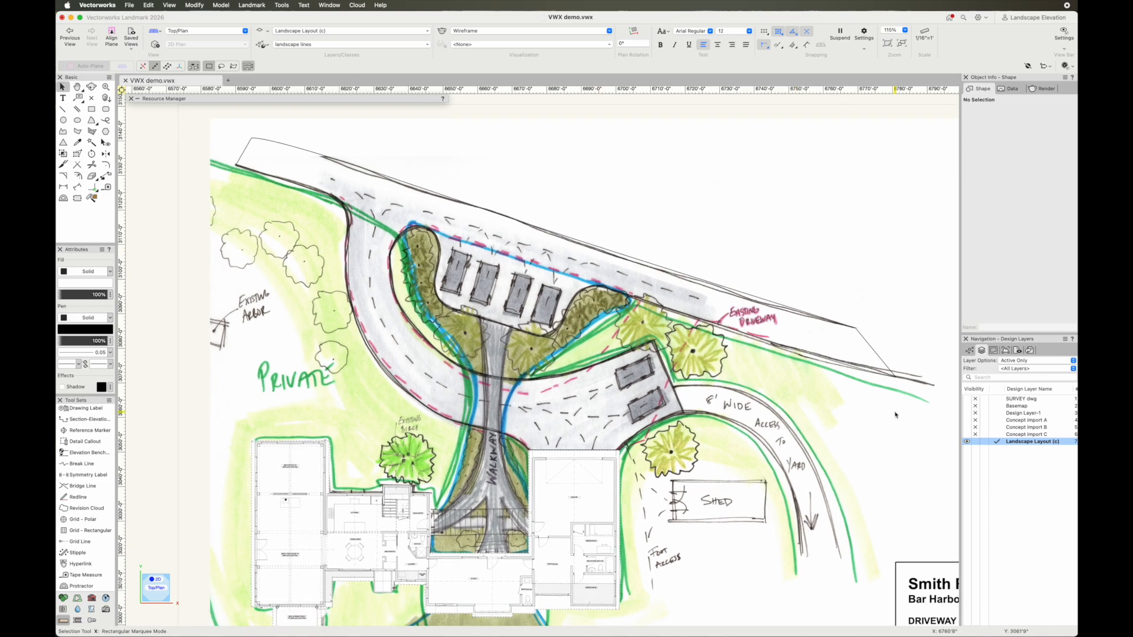
click(969, 353)
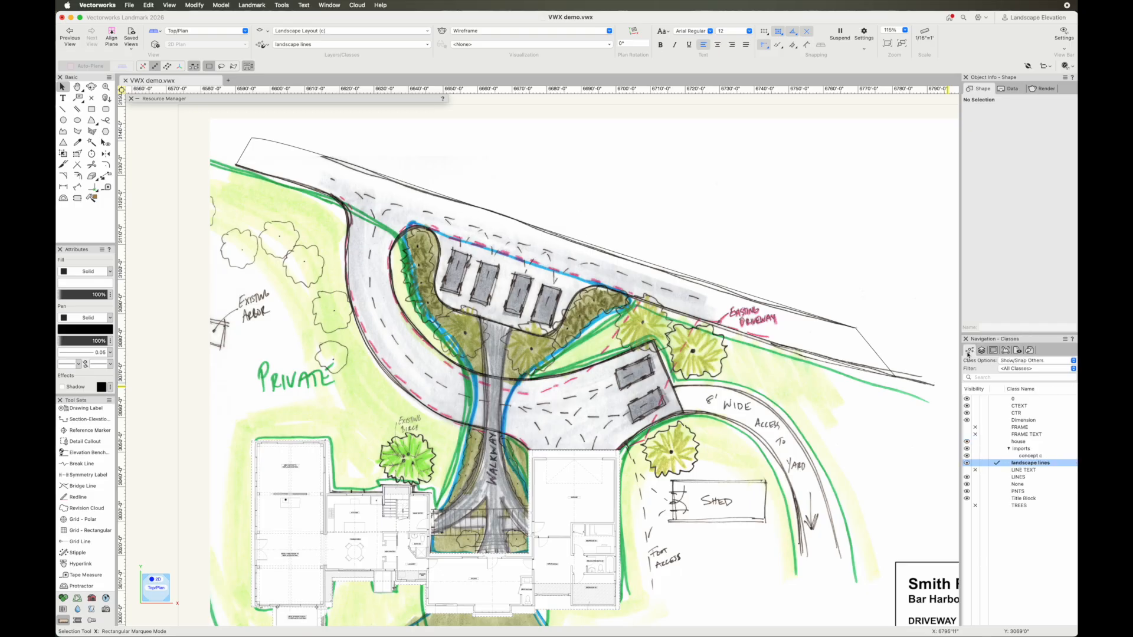
click(976, 456)
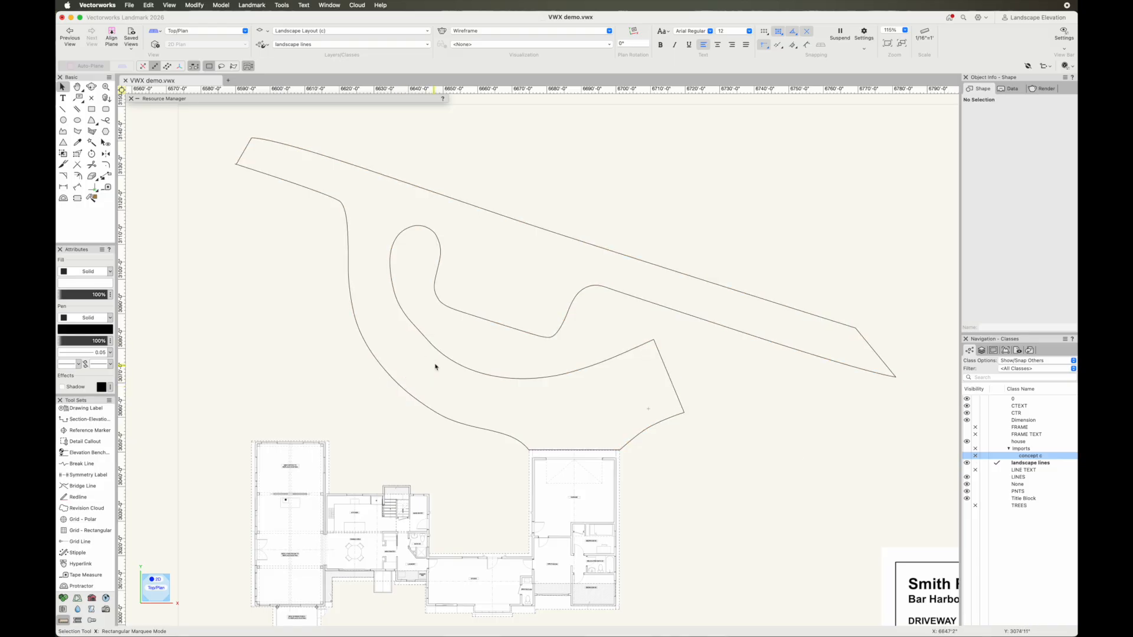
Step: Reshape the driveway polyline by moving the Bezier vertices along the lower-left bend of its inner curve to smooth it
scroll(441, 355, up, 5)
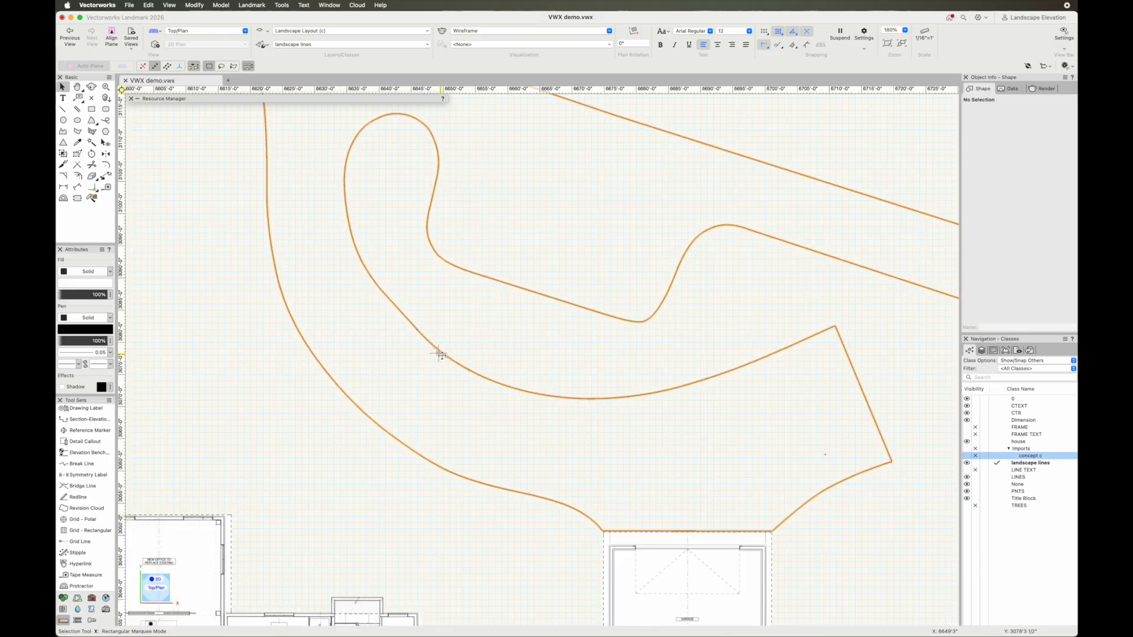
double_click(442, 356)
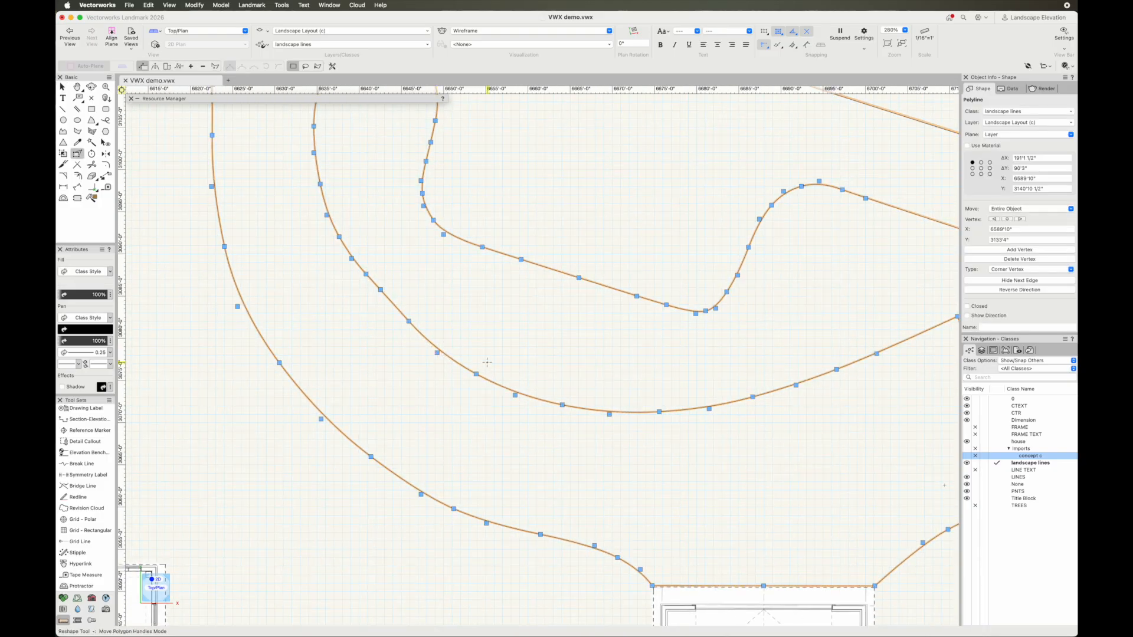
key(grave)
drag(477, 374, 472, 379)
drag(382, 291, 349, 258)
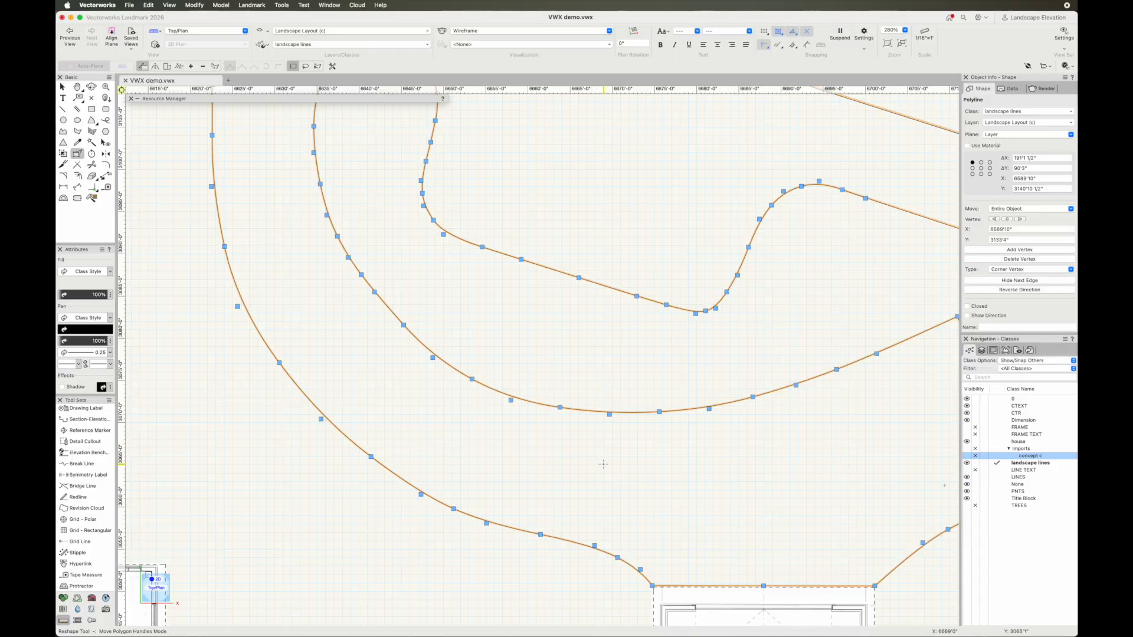
scroll(604, 464, down, 5)
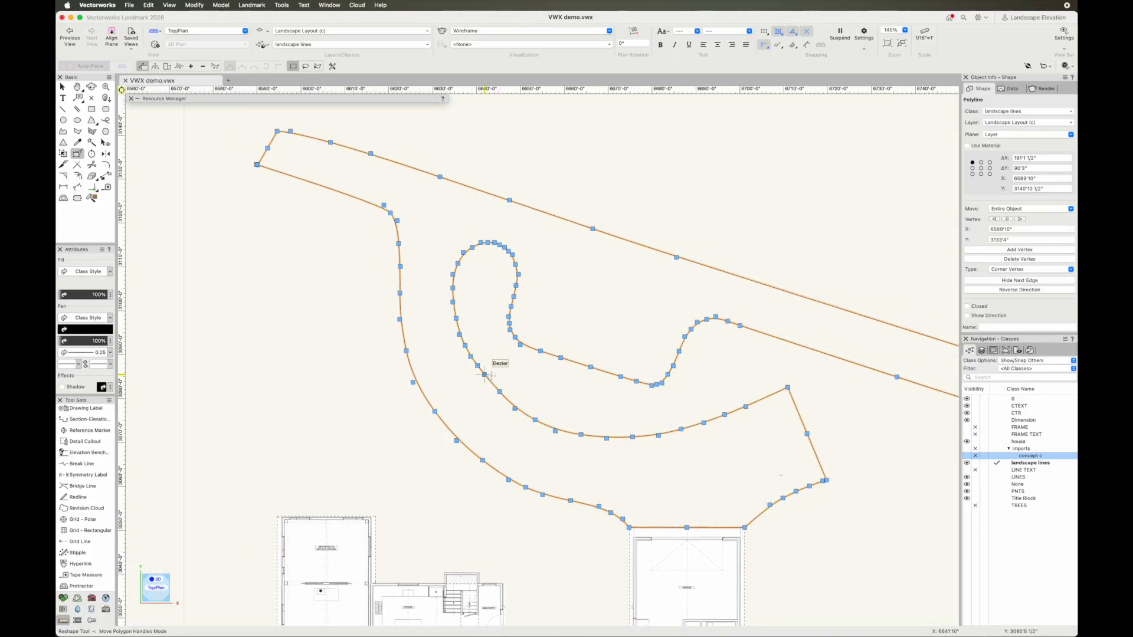
Step: Refine the inner curve by nudging individual Bezier vertices from the island's left side around to the bottom of the bend
scroll(491, 375, up, 5)
key(grave)
drag(478, 375, 476, 379)
drag(453, 341, 451, 342)
drag(571, 455, 569, 461)
drag(701, 491, 702, 493)
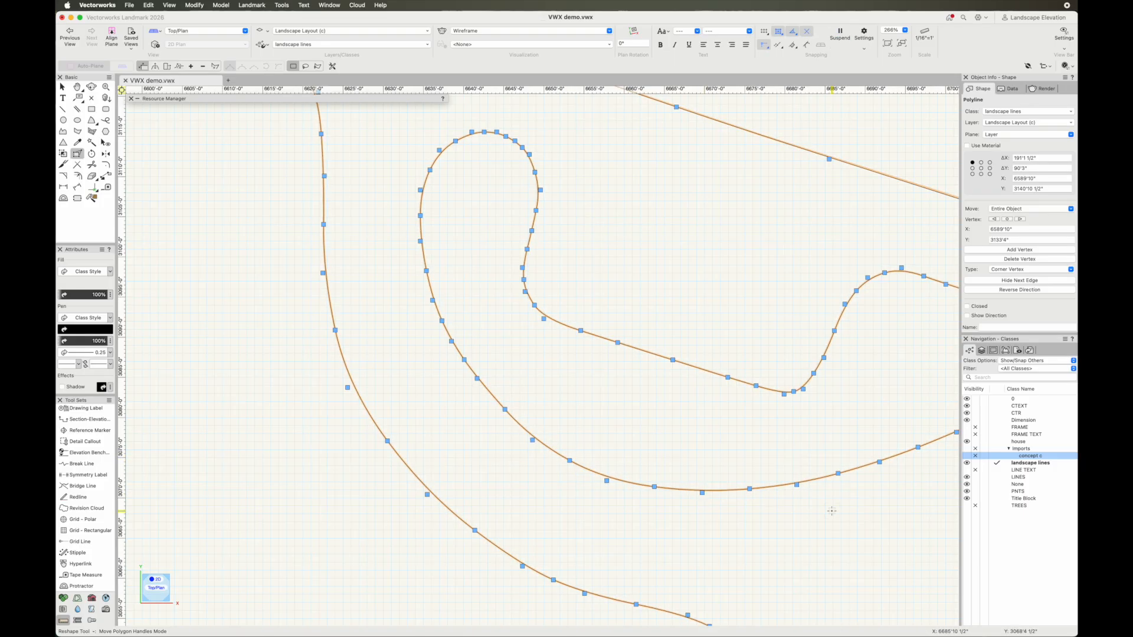
drag(796, 484, 751, 493)
scroll(789, 524, down, 2)
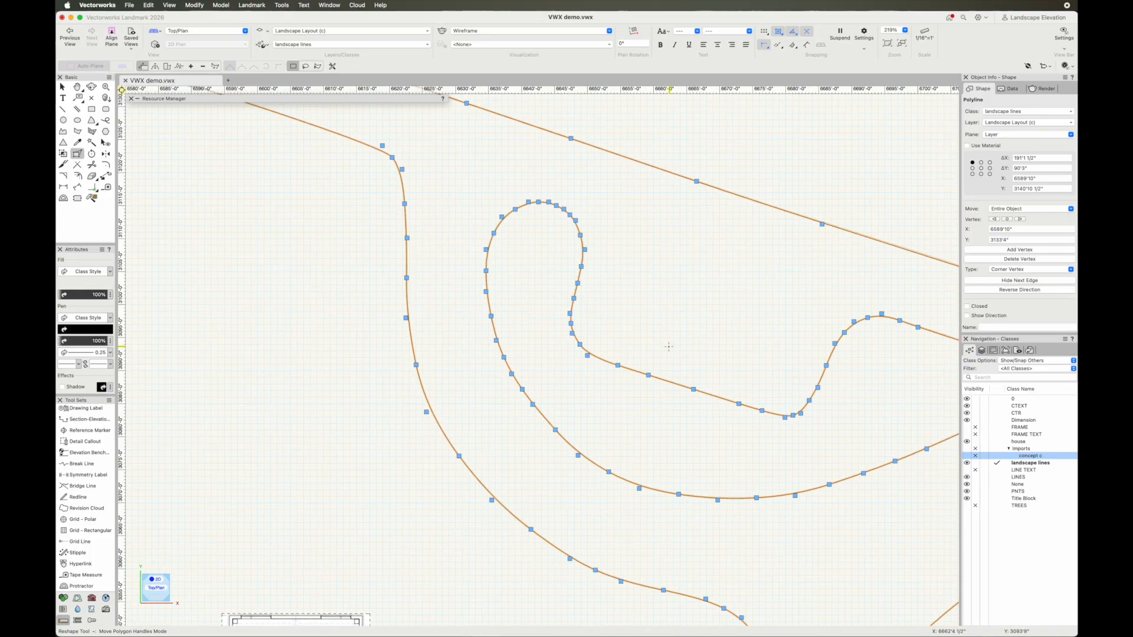
Step: Fine-tune one more vertex on the inner curve, finish reshaping, and deselect the driveway polyline
scroll(669, 347, down, 2)
key(grave)
drag(616, 431, 615, 433)
key(grave)
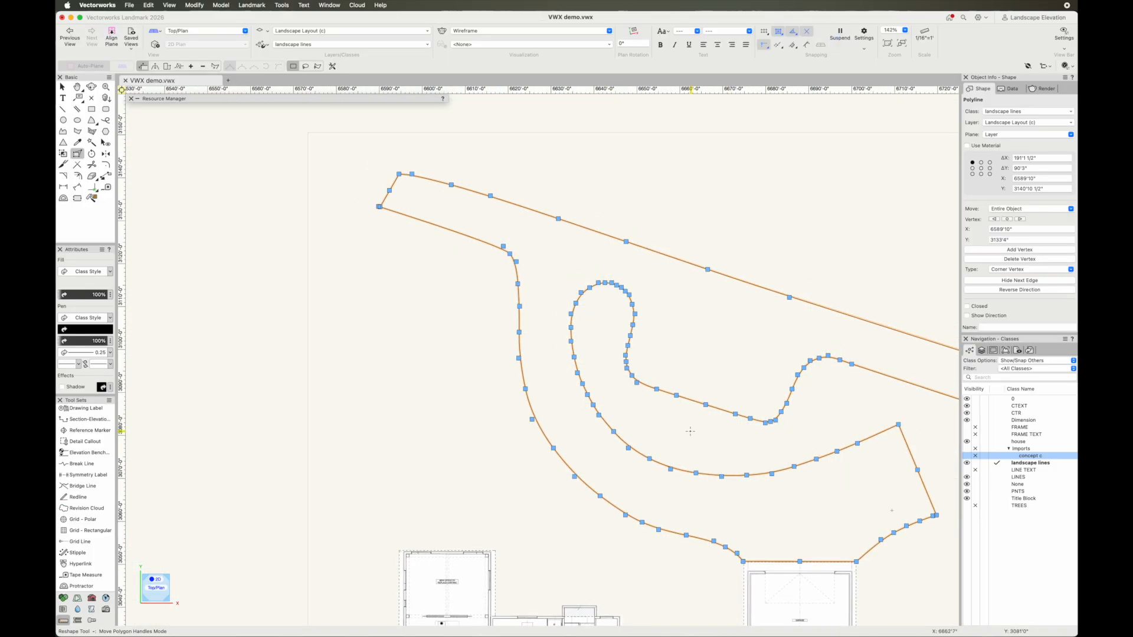
key(x)
click(707, 436)
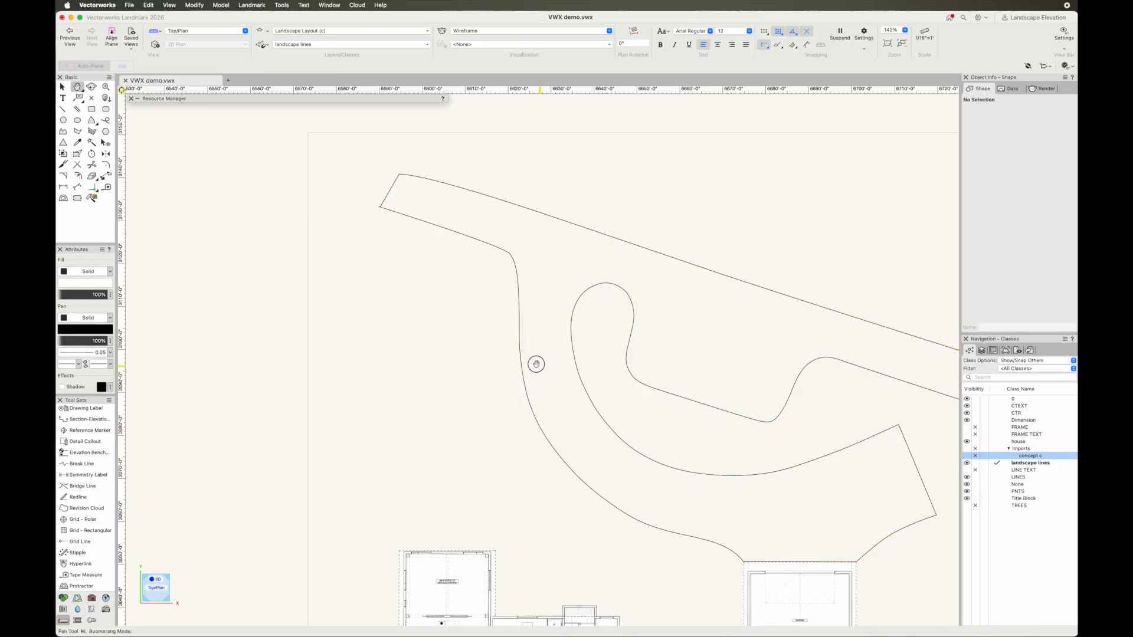
click(728, 408)
click(702, 435)
key(h)
drag(702, 435, 529, 370)
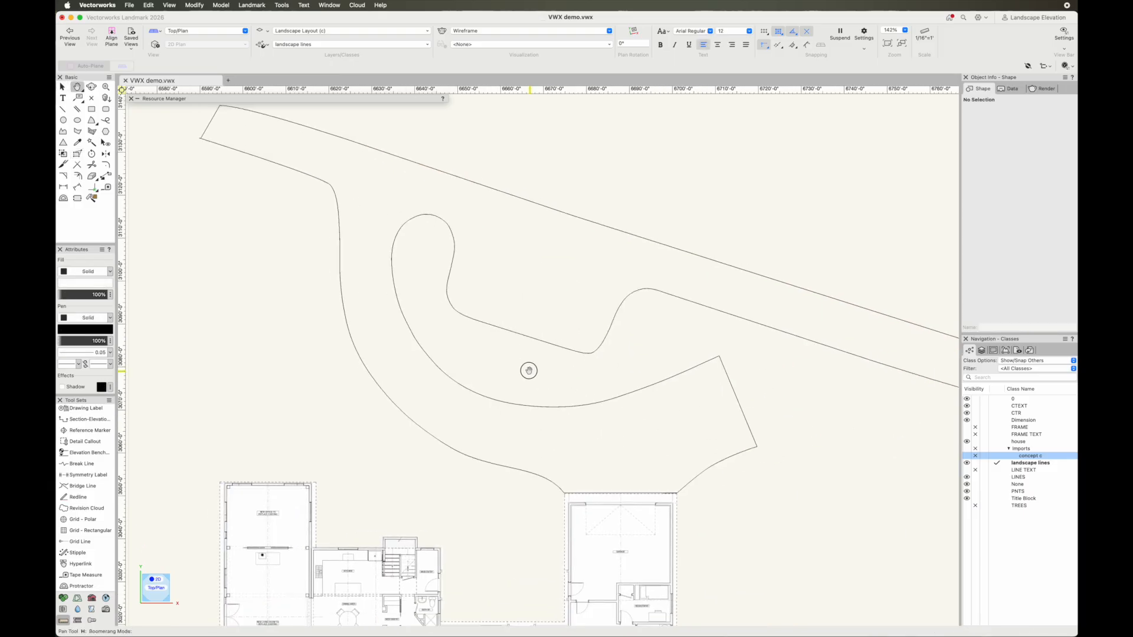
Step: Show the concept c import class again and make it the active class
click(967, 457)
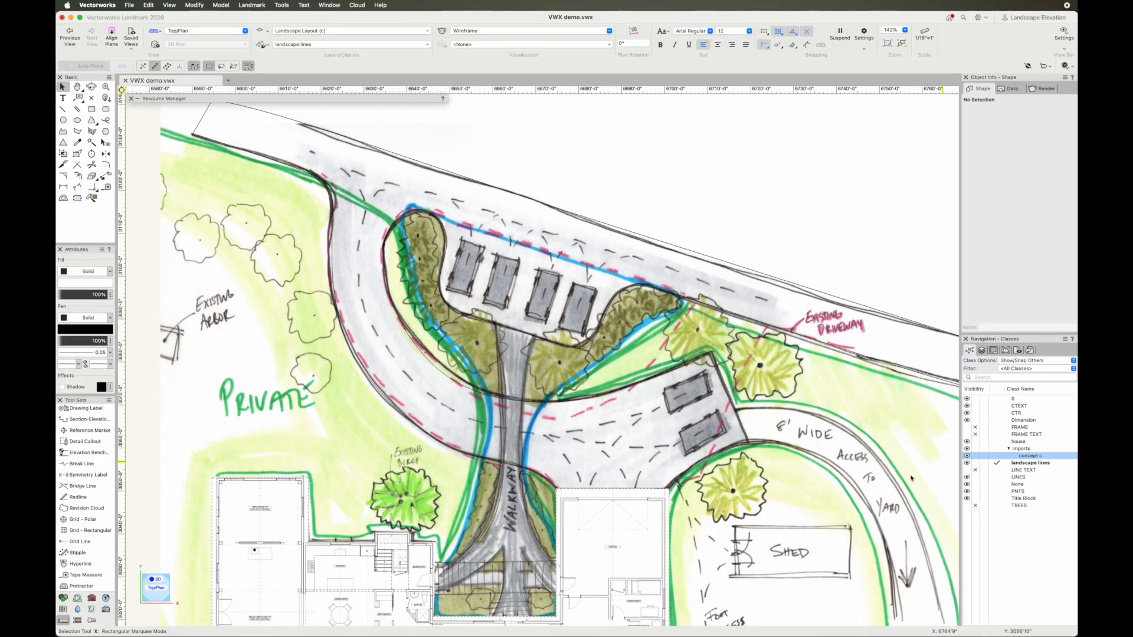
scroll(734, 407, down, 2)
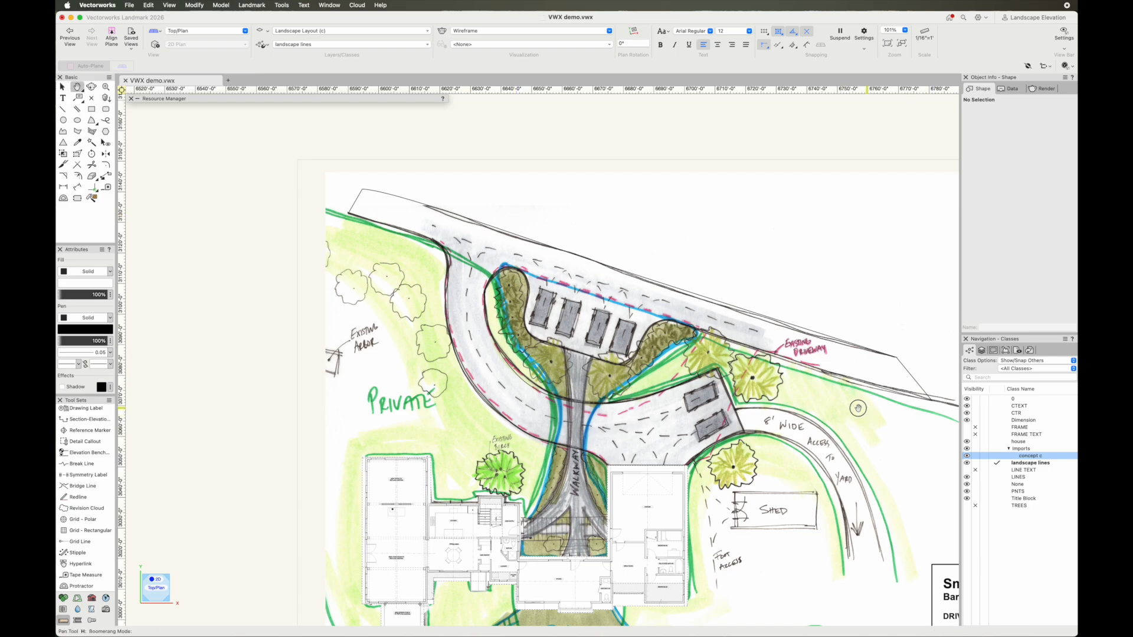
scroll(850, 413, right, 5)
scroll(849, 413, down, 3)
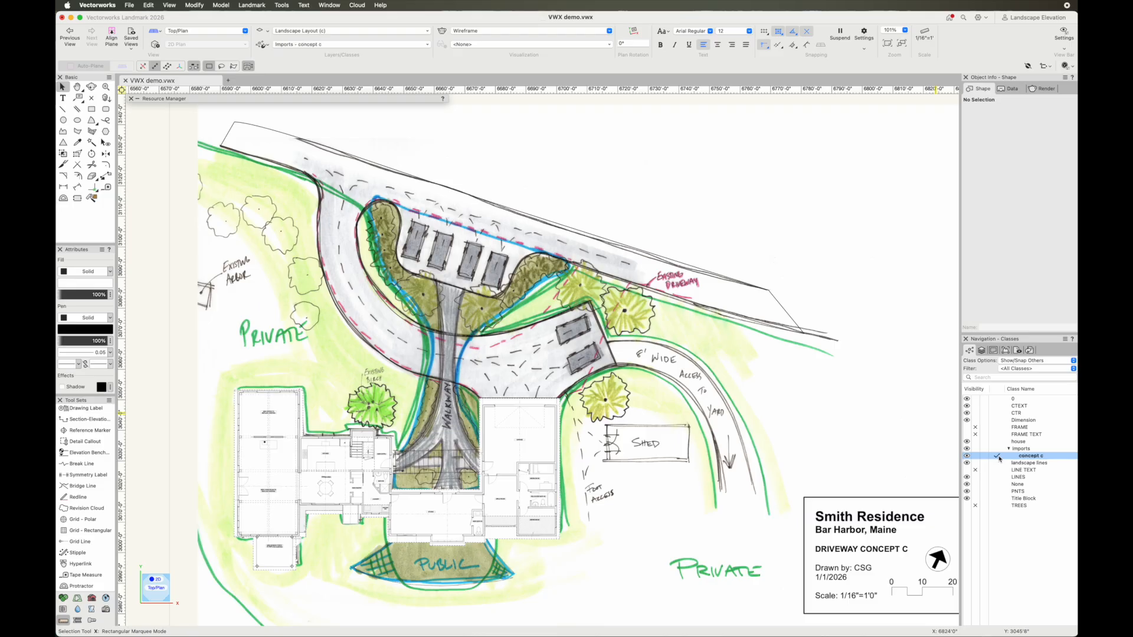
Step: Lower the opacity of the imported concept sketch PDF, make landscape lines the active class, and clear the selection
click(300, 254)
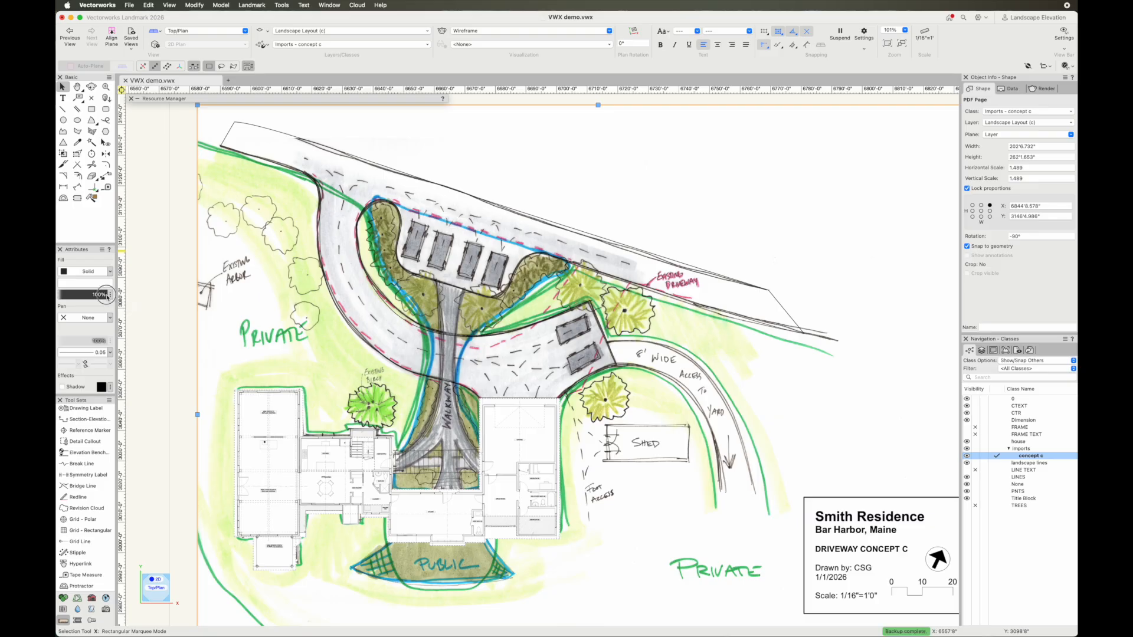
drag(87, 298, 85, 298)
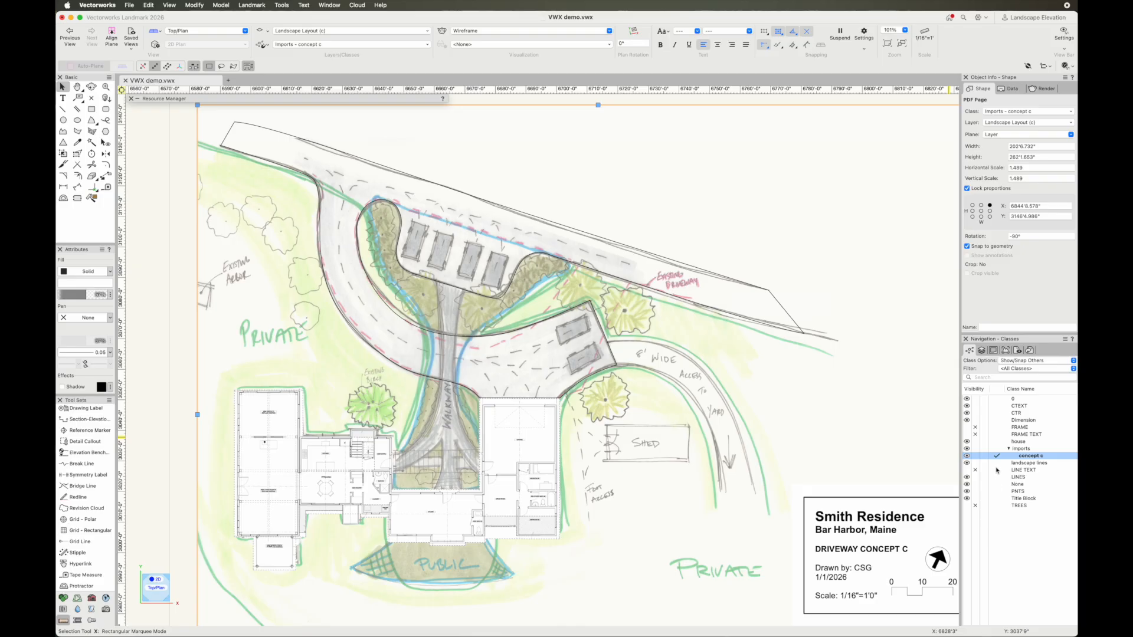
click(997, 464)
click(908, 444)
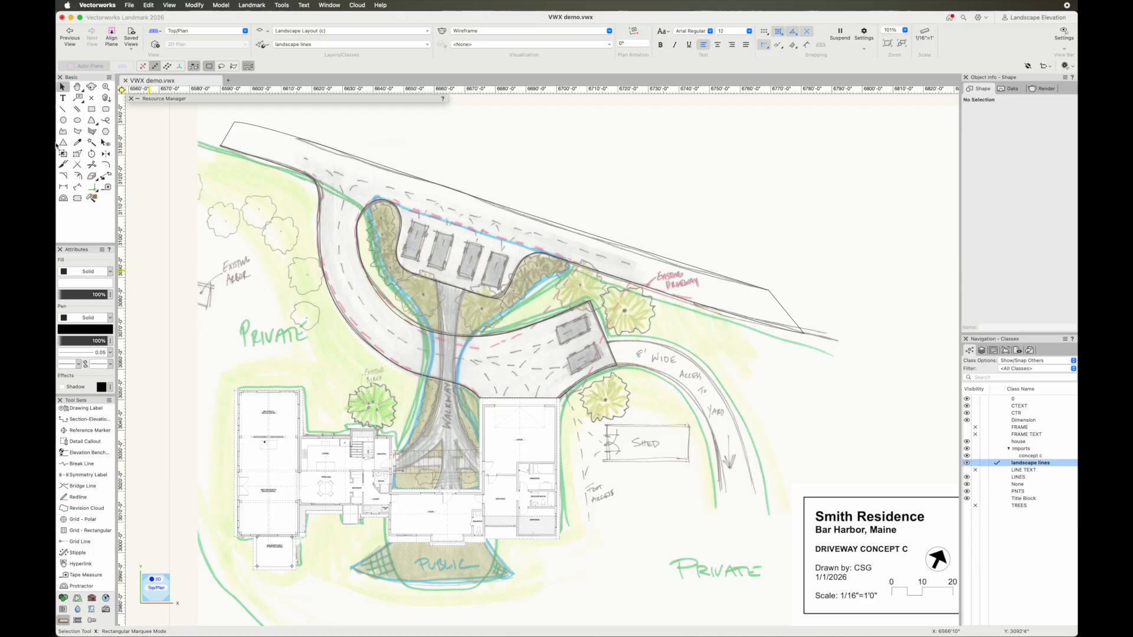
Step: Draw a rectangle about 26'5" by 11'8" over the sketched shed and deselect it
click(91, 109)
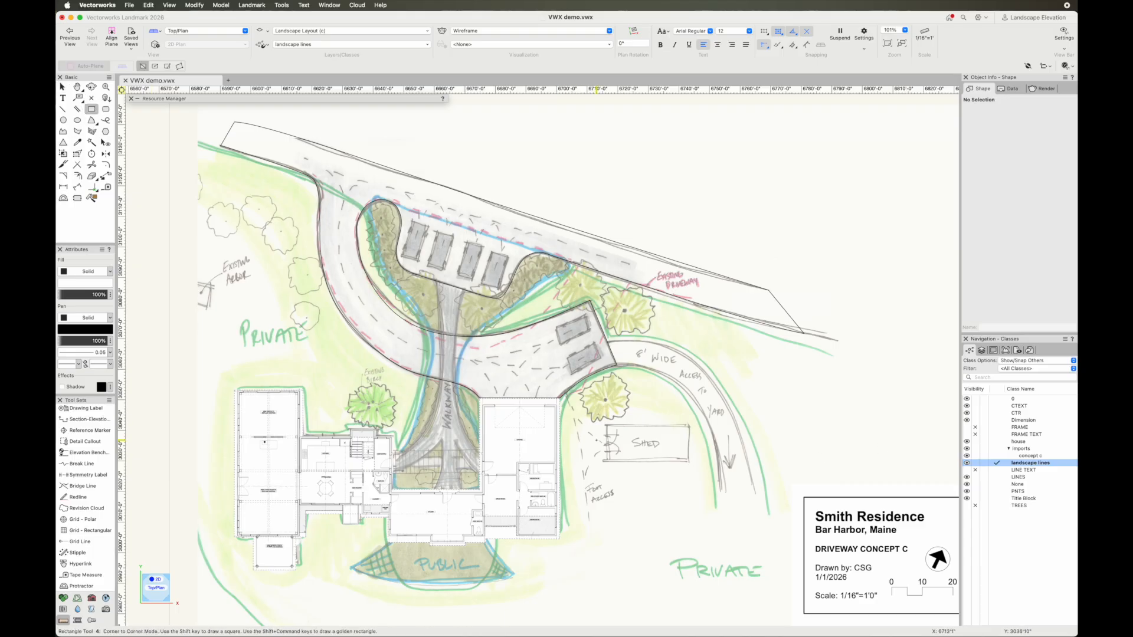
click(608, 425)
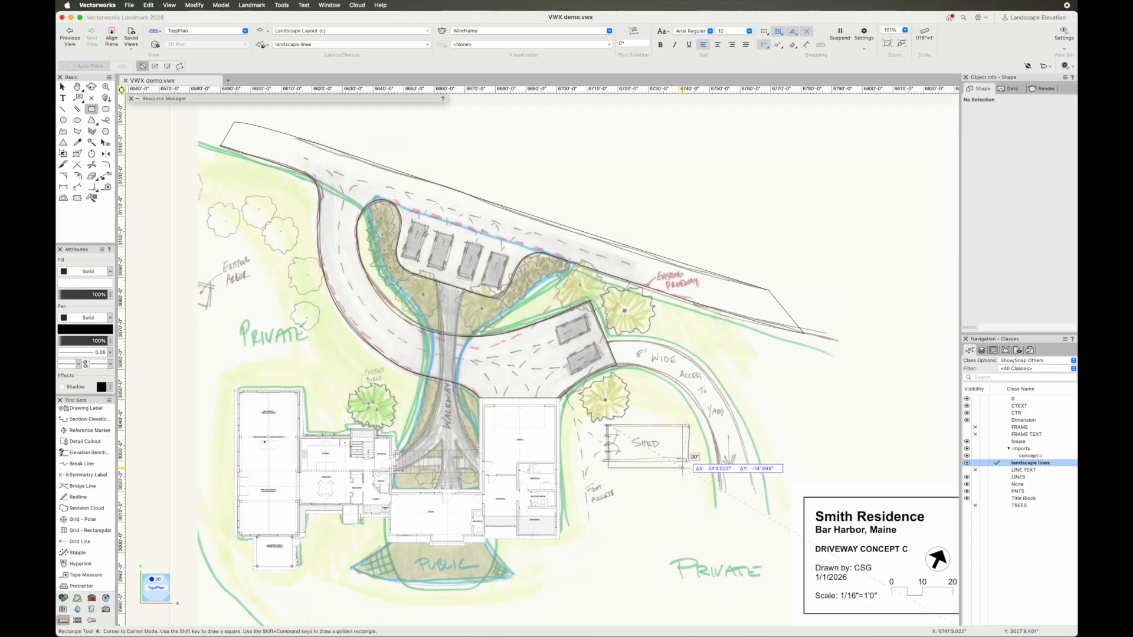
click(690, 461)
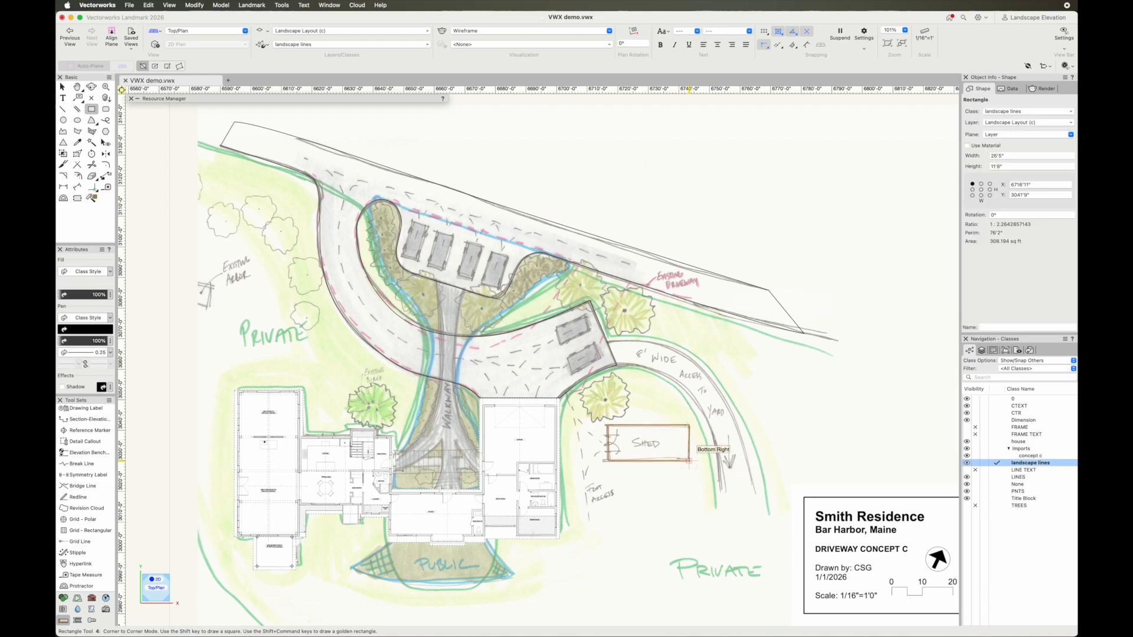
key(x)
click(750, 389)
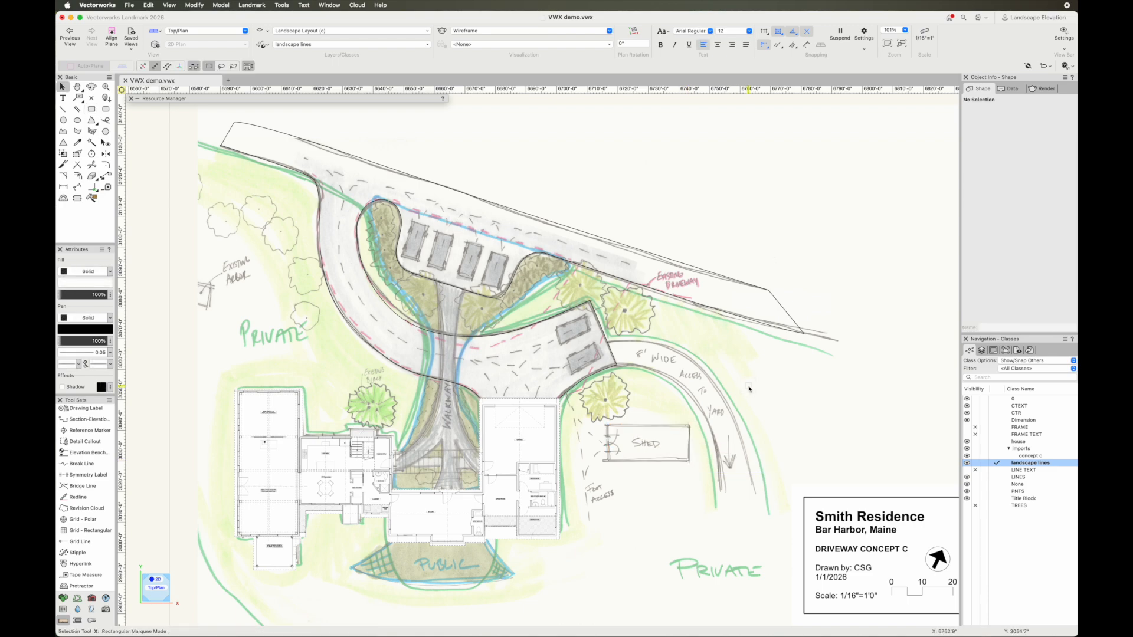
scroll(447, 407, up, 3)
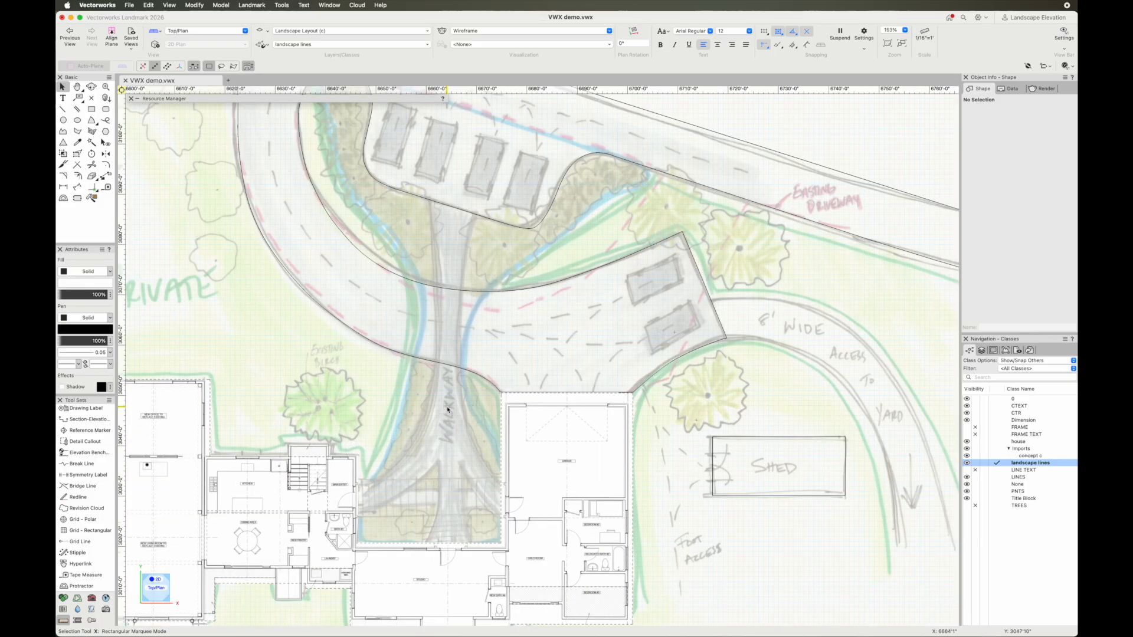
click(63, 131)
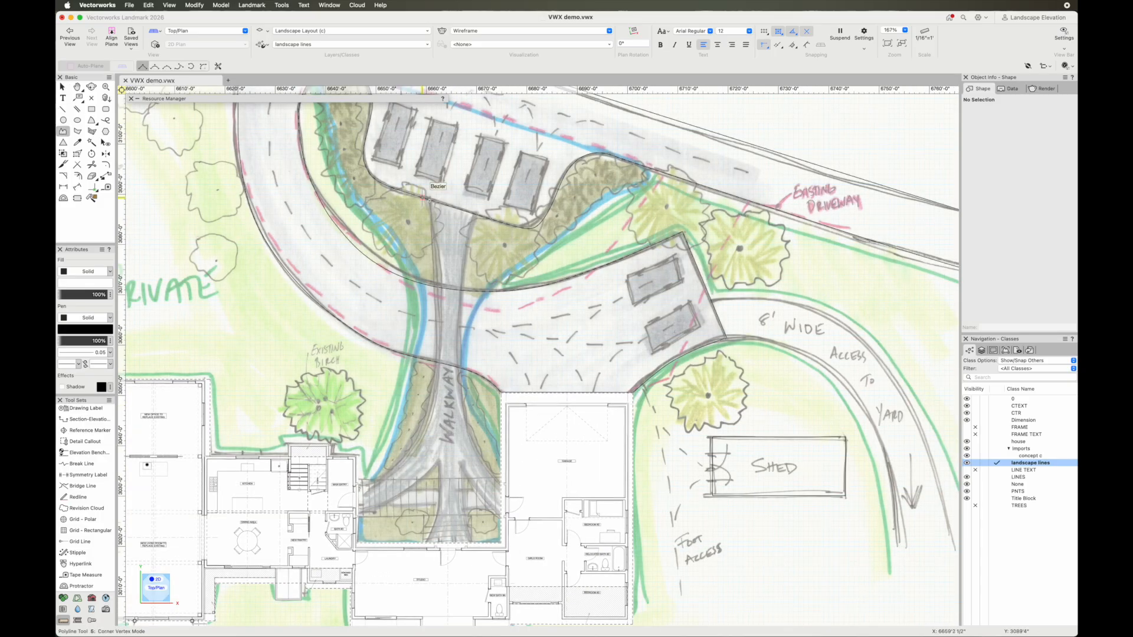
key(grave)
key(grave)
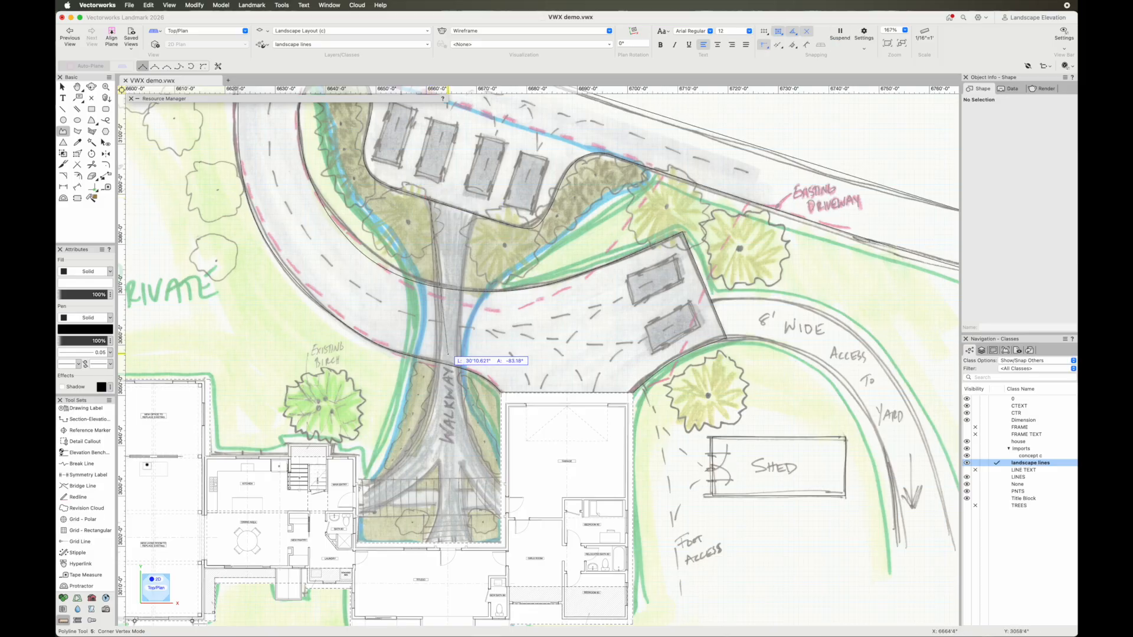
click(439, 296)
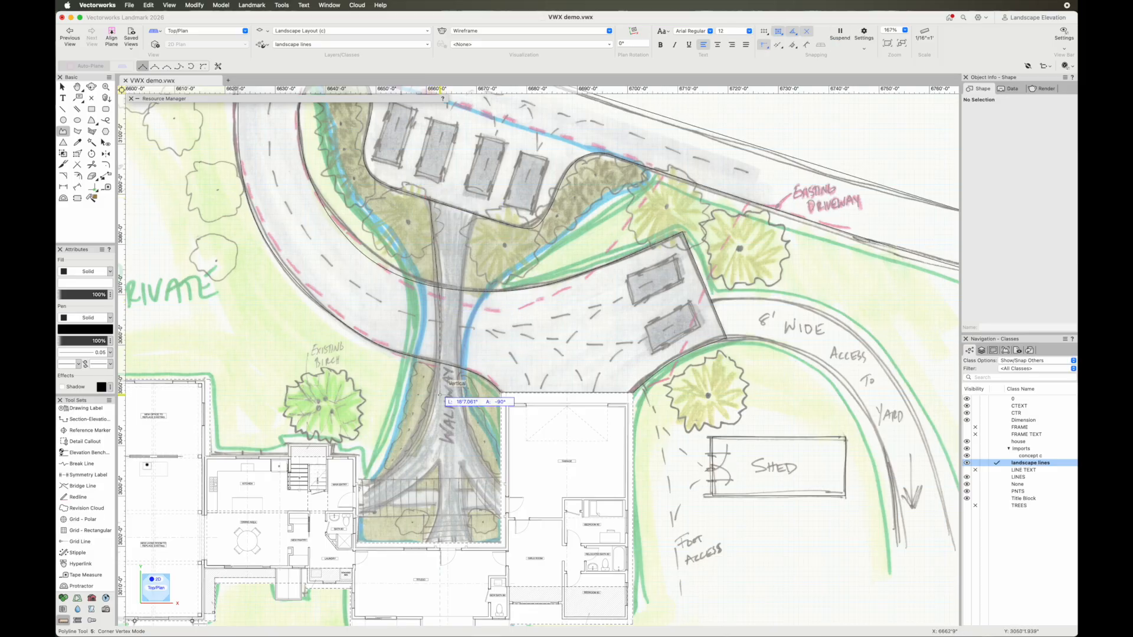
key(grave)
click(438, 394)
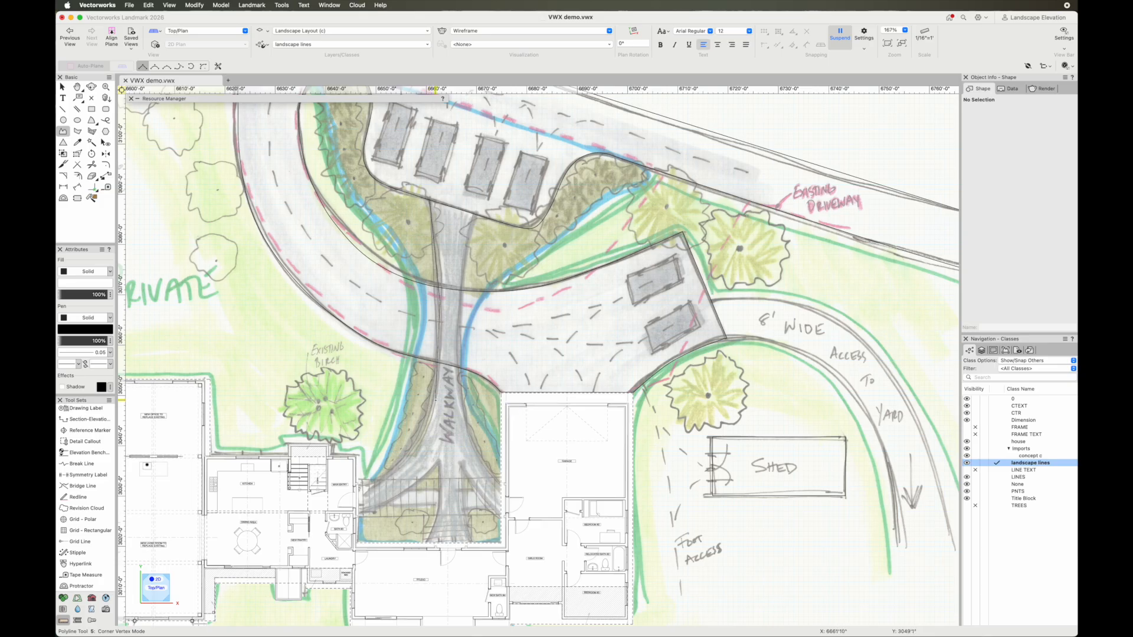
click(387, 474)
key(grave)
double_click(357, 487)
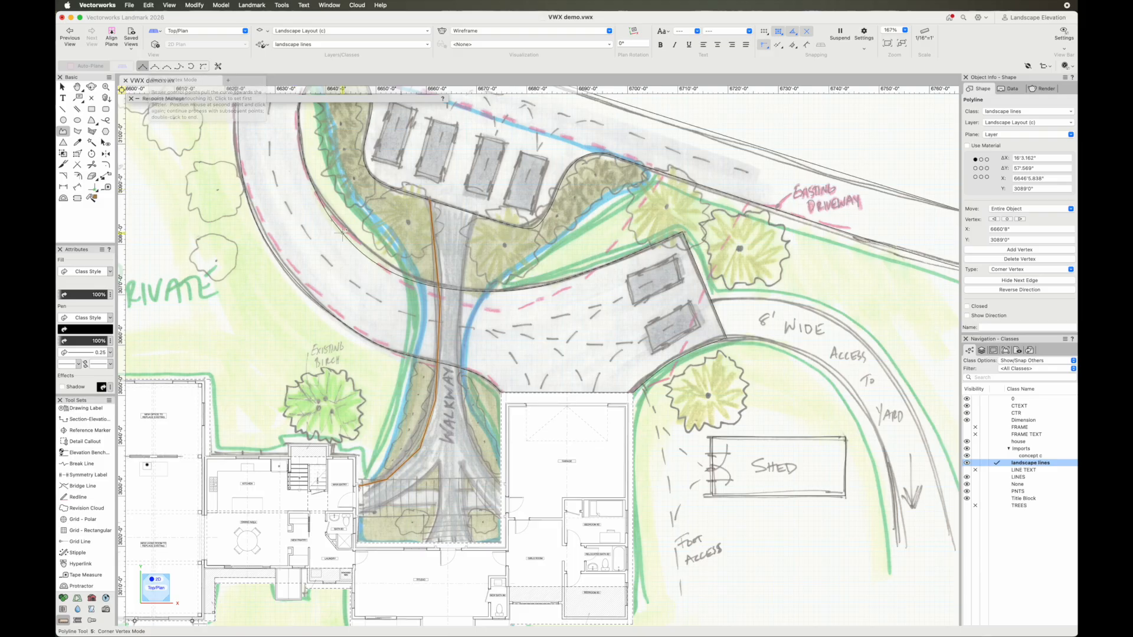
key(Delete)
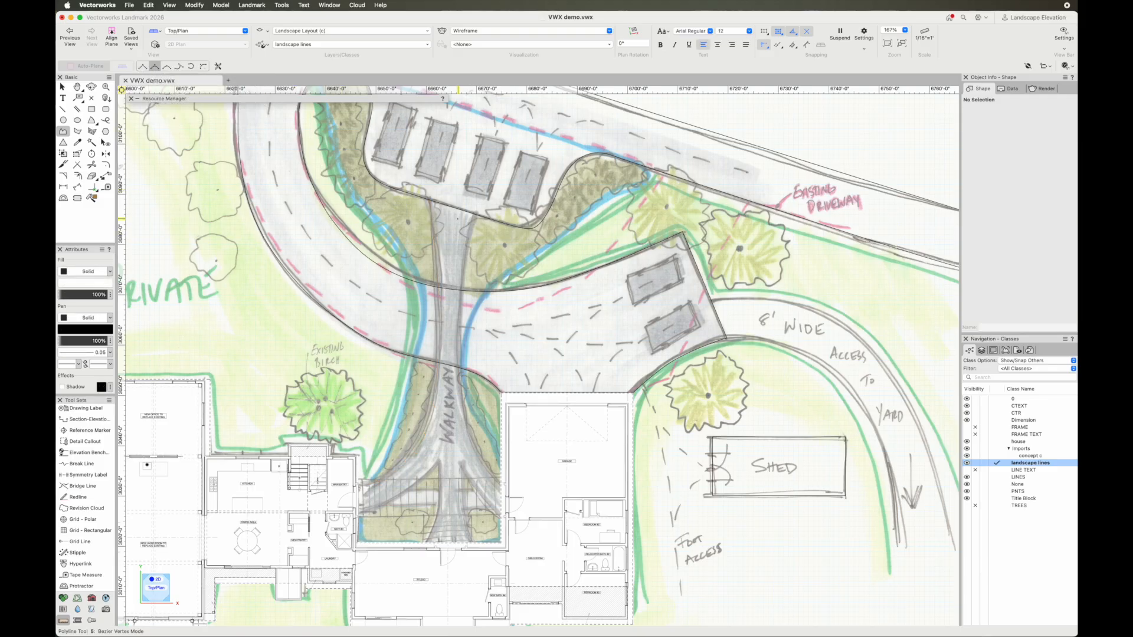
Step: Trace the walkway's left edge with a Bezier-vertex polyline from the parking court to the house, about 16' wide and 57'4" long
key(grave)
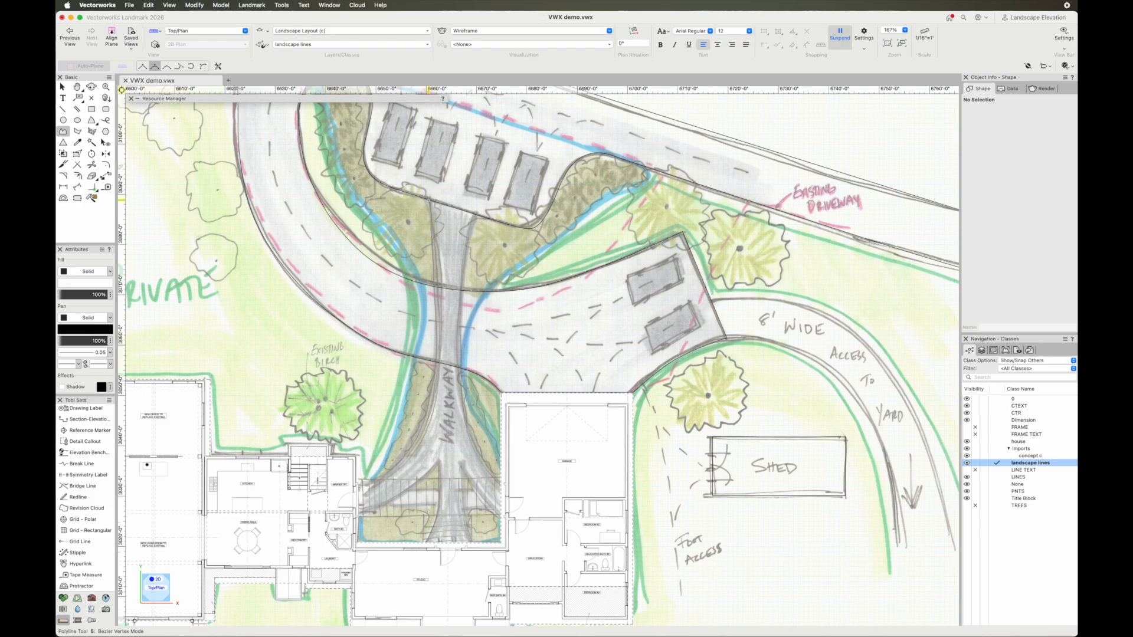
click(429, 202)
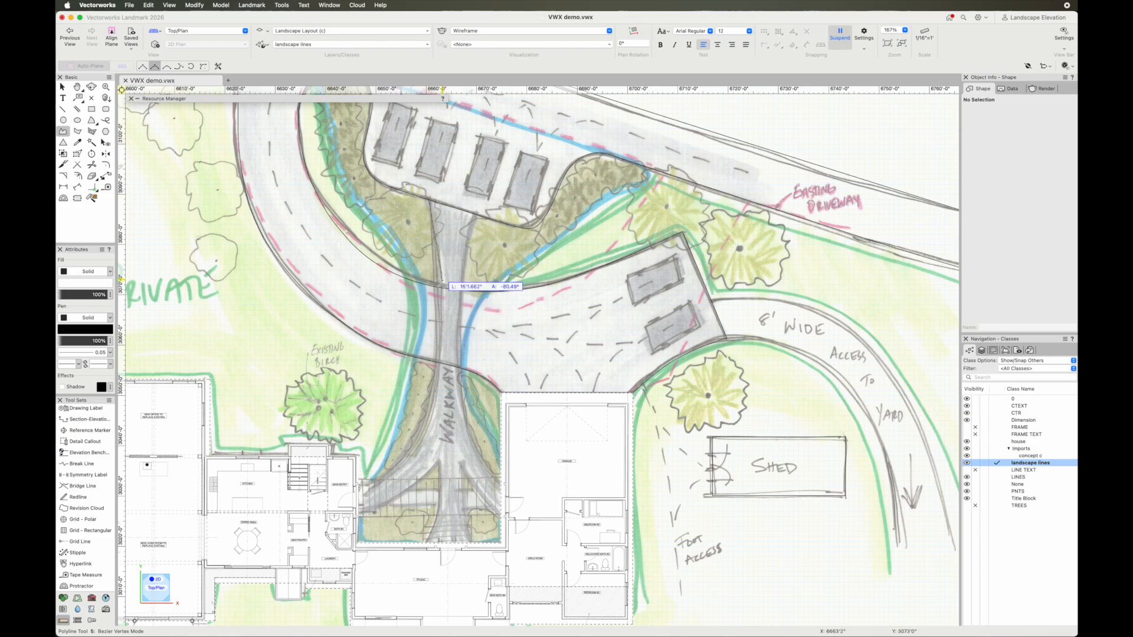
click(440, 281)
click(438, 334)
click(433, 396)
click(419, 444)
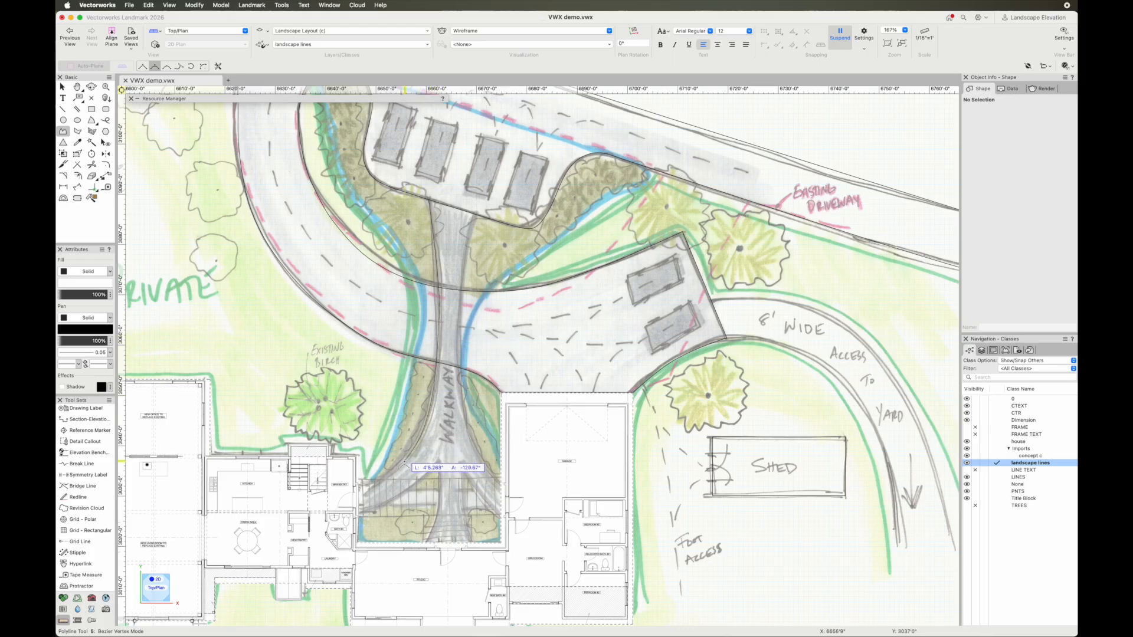
click(384, 478)
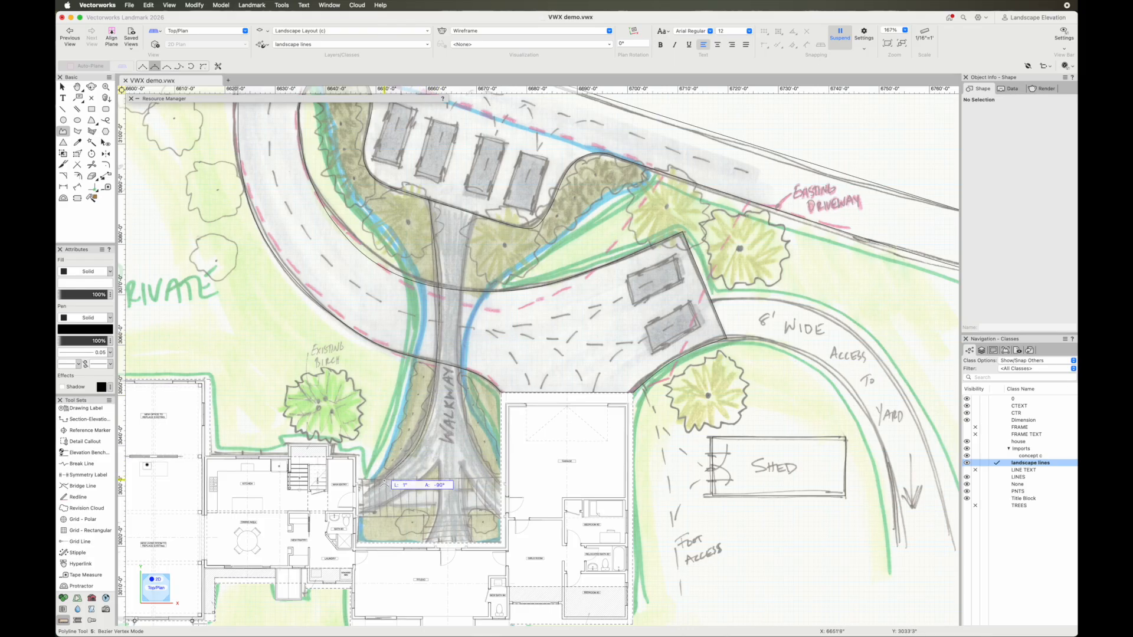
double_click(361, 487)
Step: Trace the walkway's right edge with a Bezier-vertex polyline from the parking court to the house, about 8' wide and 53'11" long
click(469, 212)
key(grave)
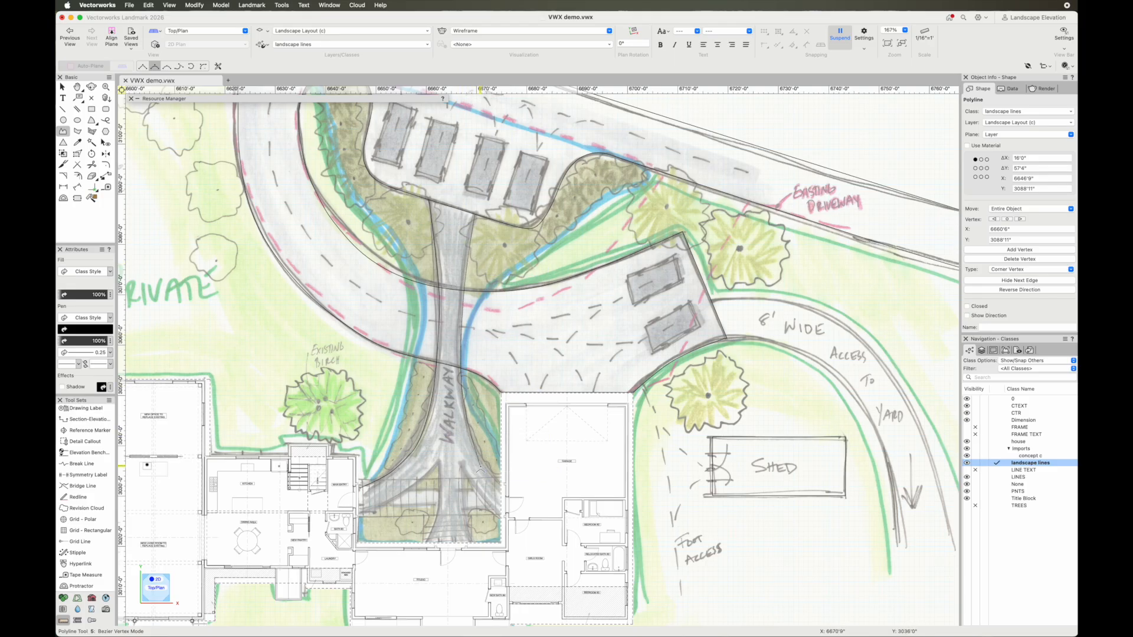
double_click(502, 485)
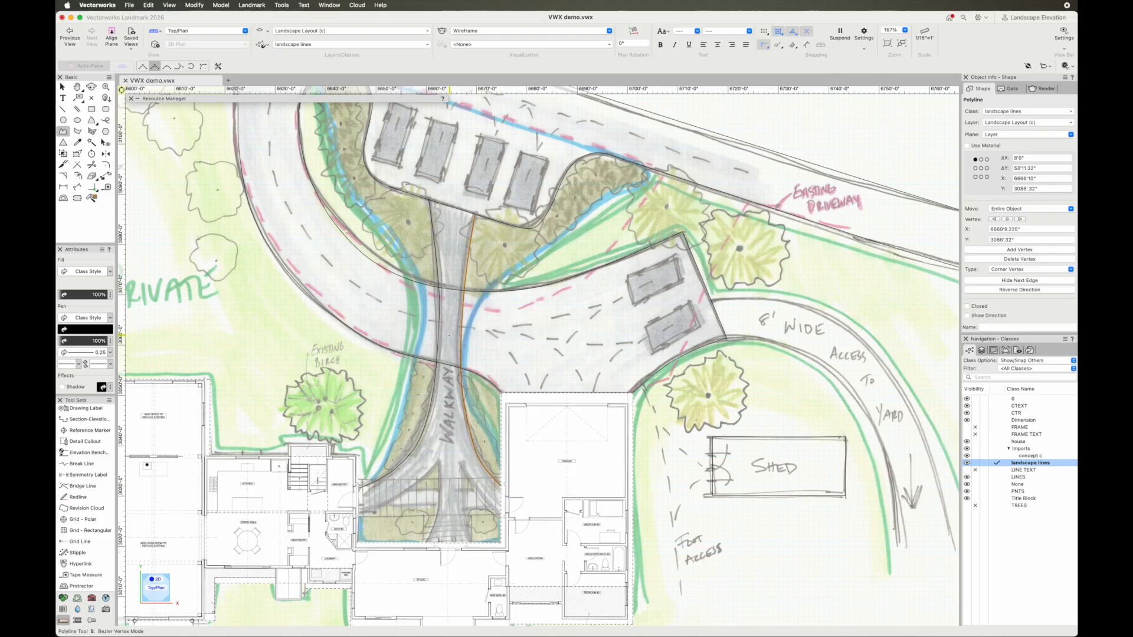
Step: Start a Bezier-vertex polyline with snapping suspended, tracing the walkway's left inner branch from the main entry wall up to the fork
scroll(447, 408, down, 5)
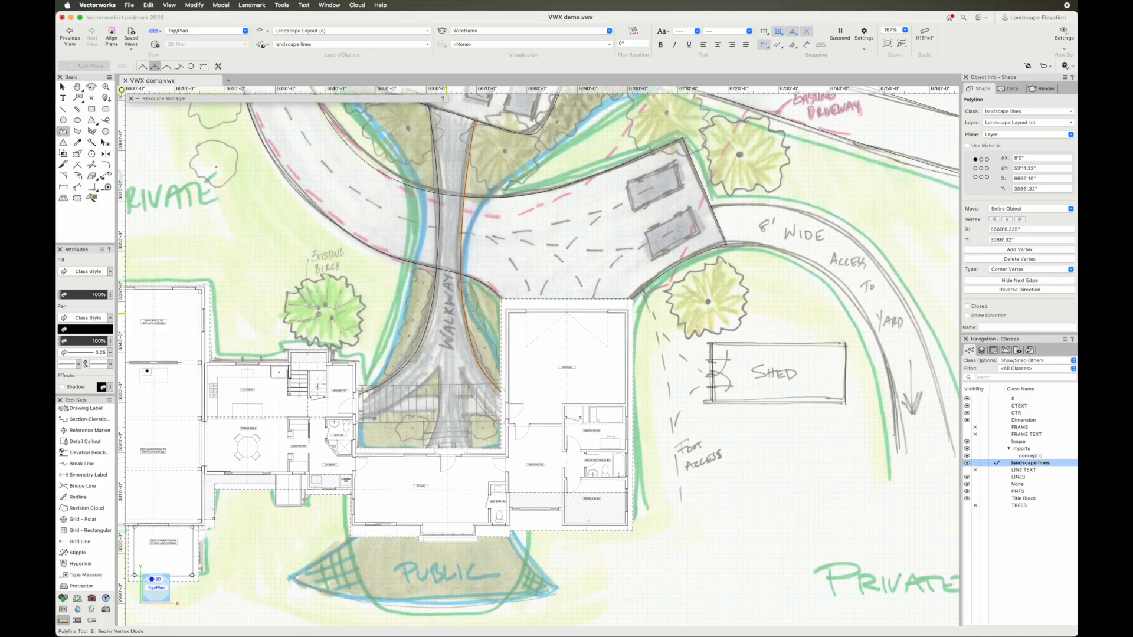
scroll(446, 314, up, 3)
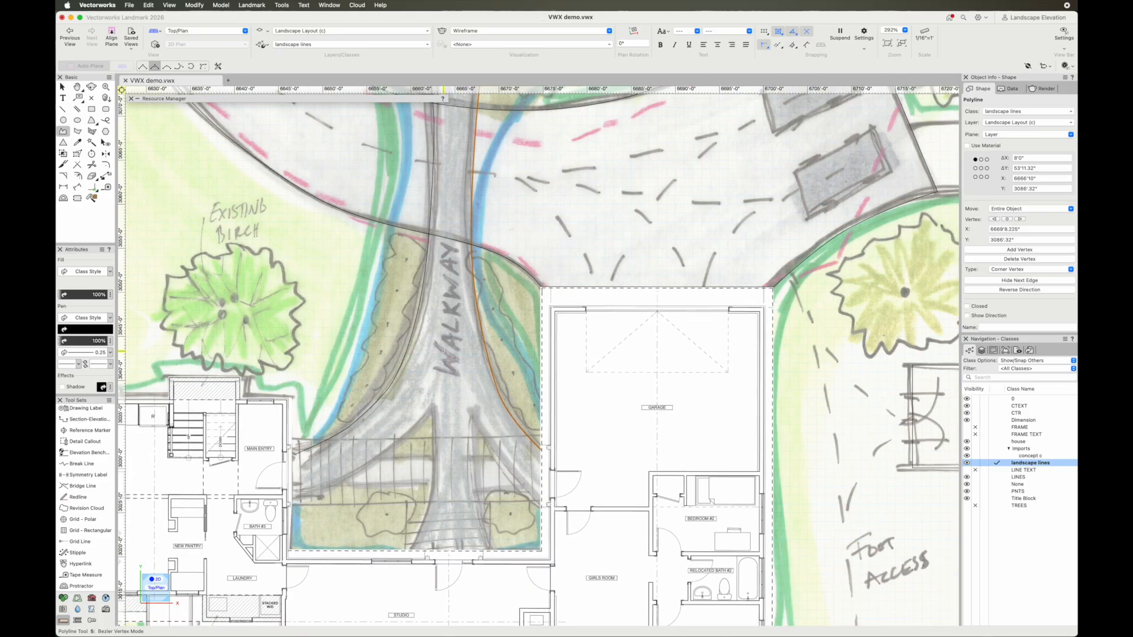
scroll(443, 351, up, 2)
key(h)
drag(443, 351, 476, 239)
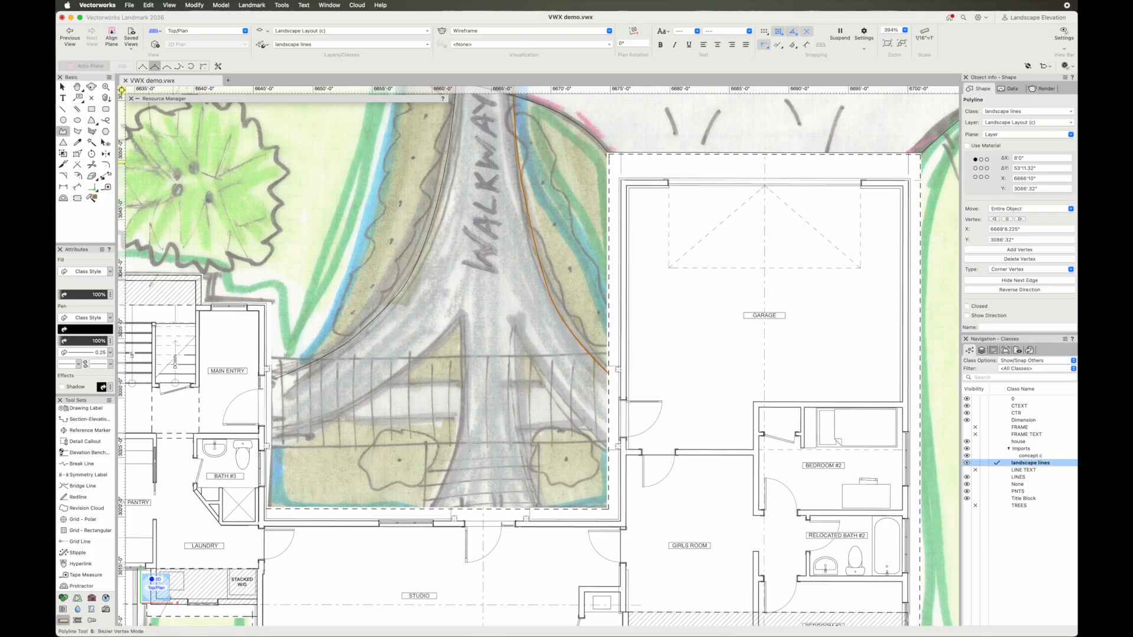
click(272, 436)
key(grave)
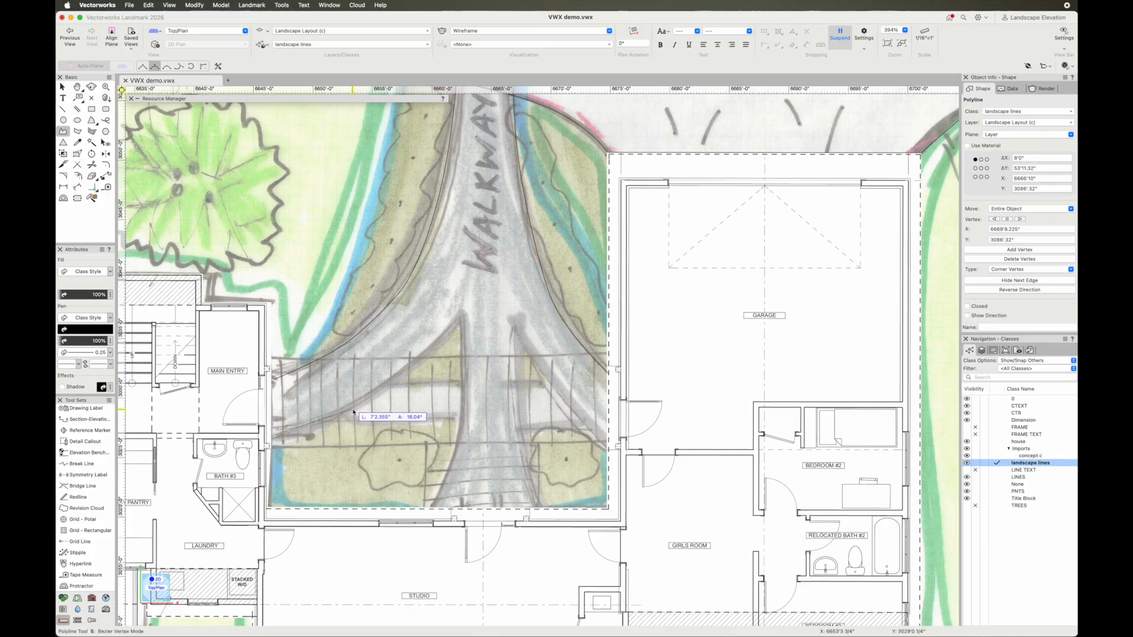
click(355, 409)
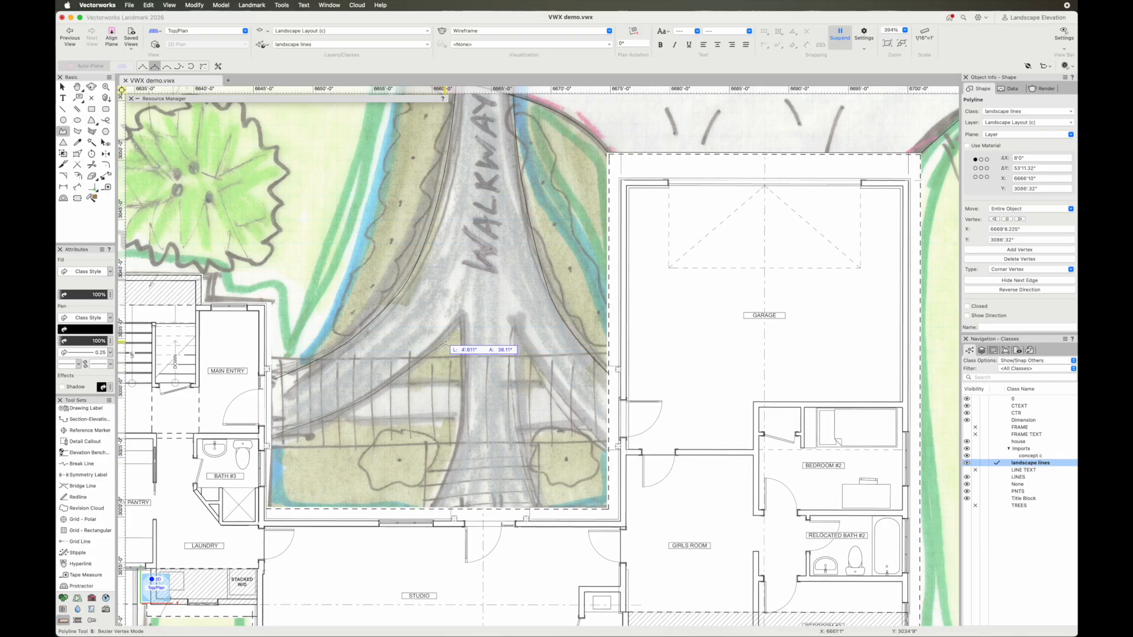
click(453, 332)
Step: Add a corner vertex at the left fork's peak and curve the polyline down to the studio wall, about 16'3" by 16'3" overall
click(142, 66)
key(grave)
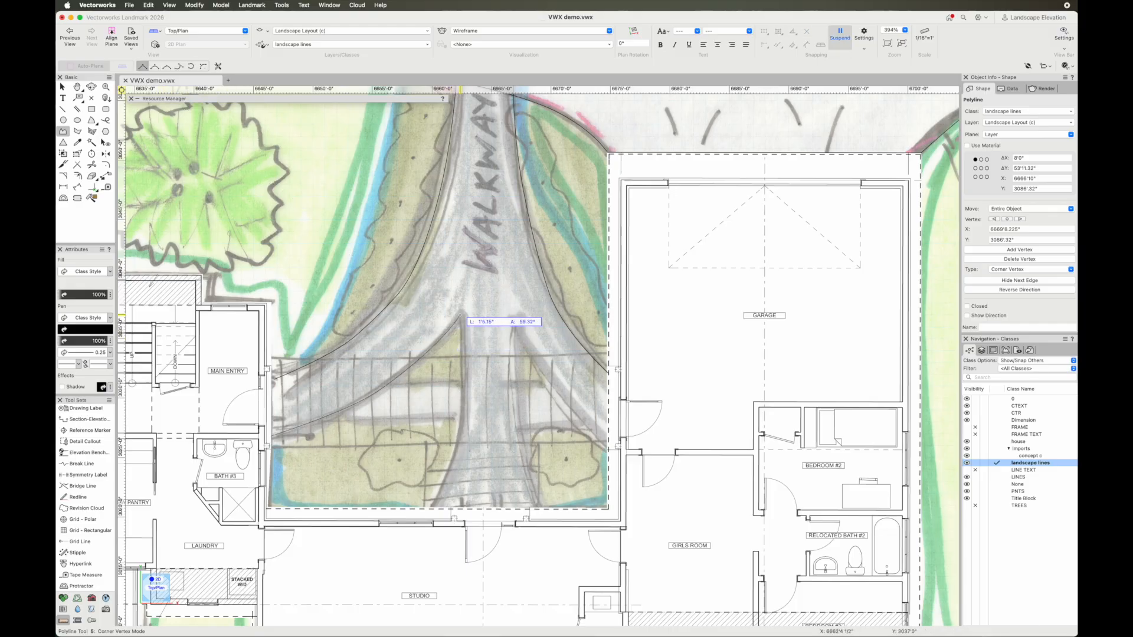
key(grave)
click(154, 66)
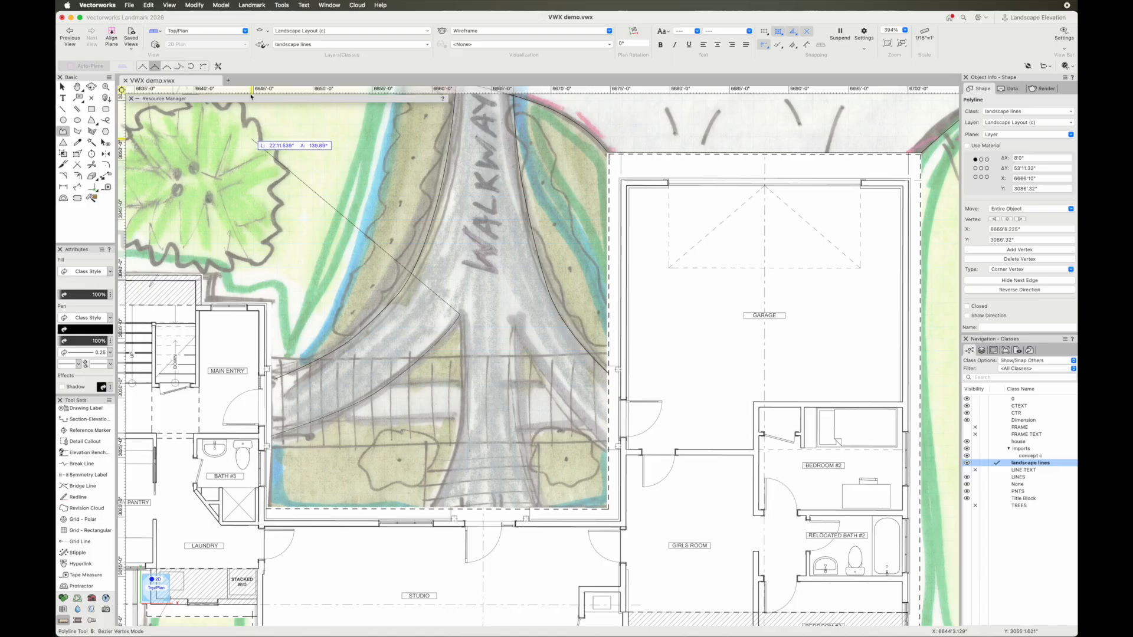
key(grave)
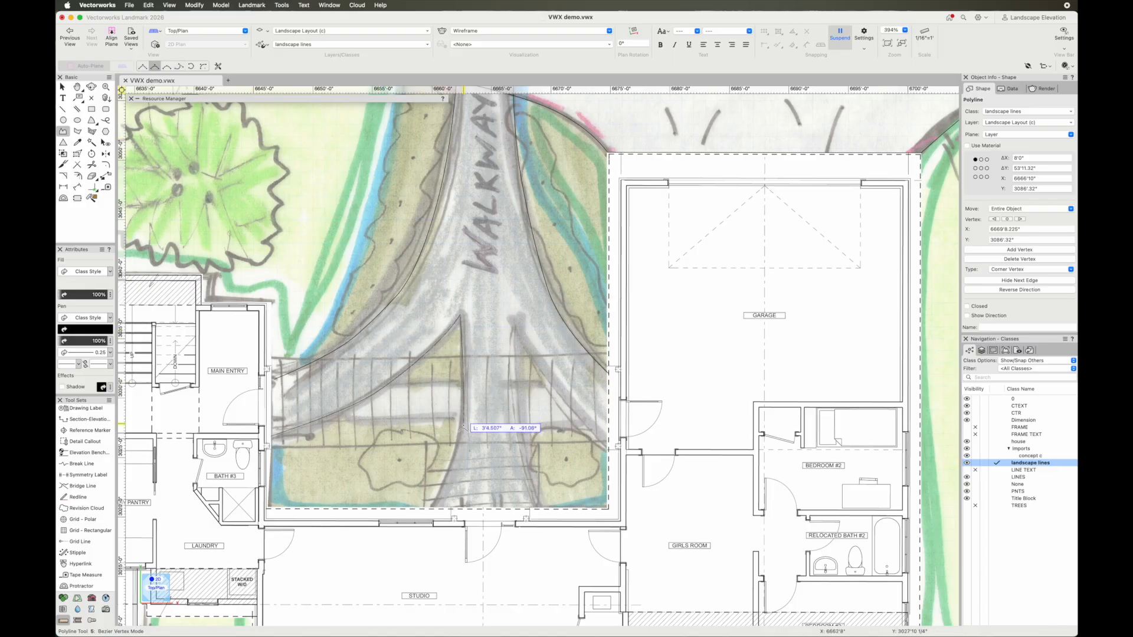
key(grave)
double_click(435, 508)
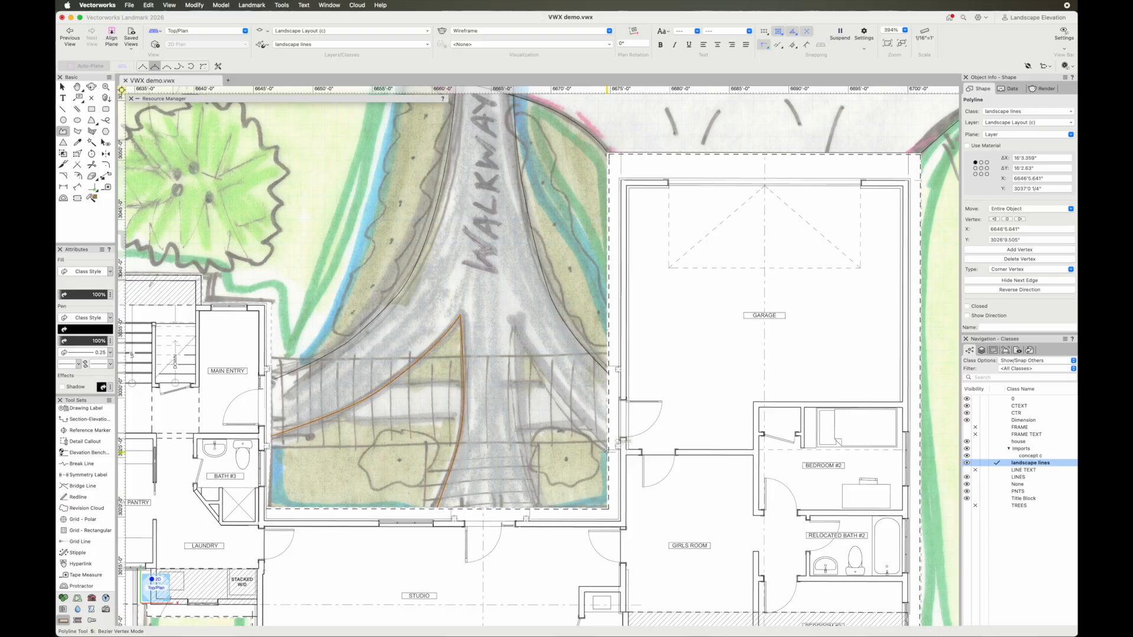
Step: Start a polyline for the walkway's right inner branch at the garage wall, curving up to a corner vertex at the fork's peak
click(617, 440)
key(grave)
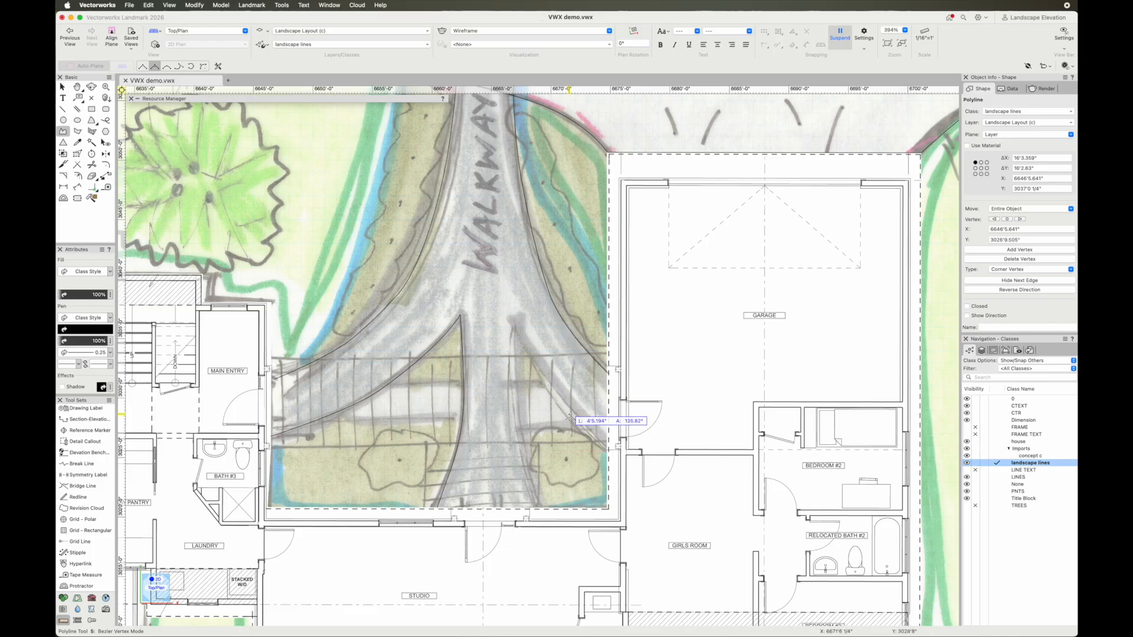
key(grave)
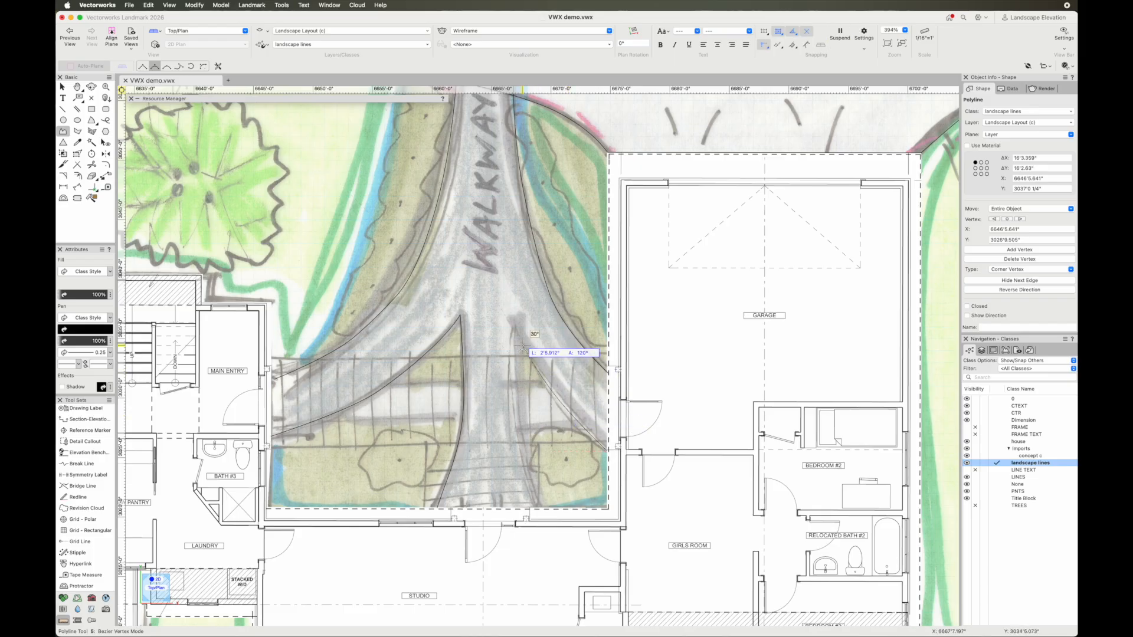
click(521, 344)
key(u)
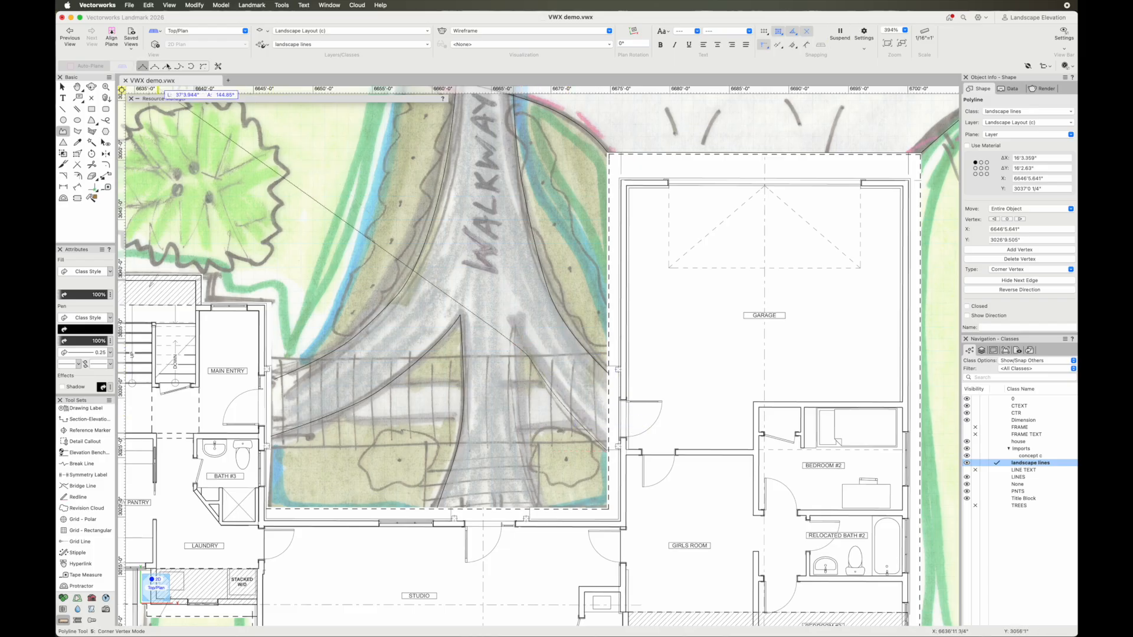
key(grave)
double_click(514, 325)
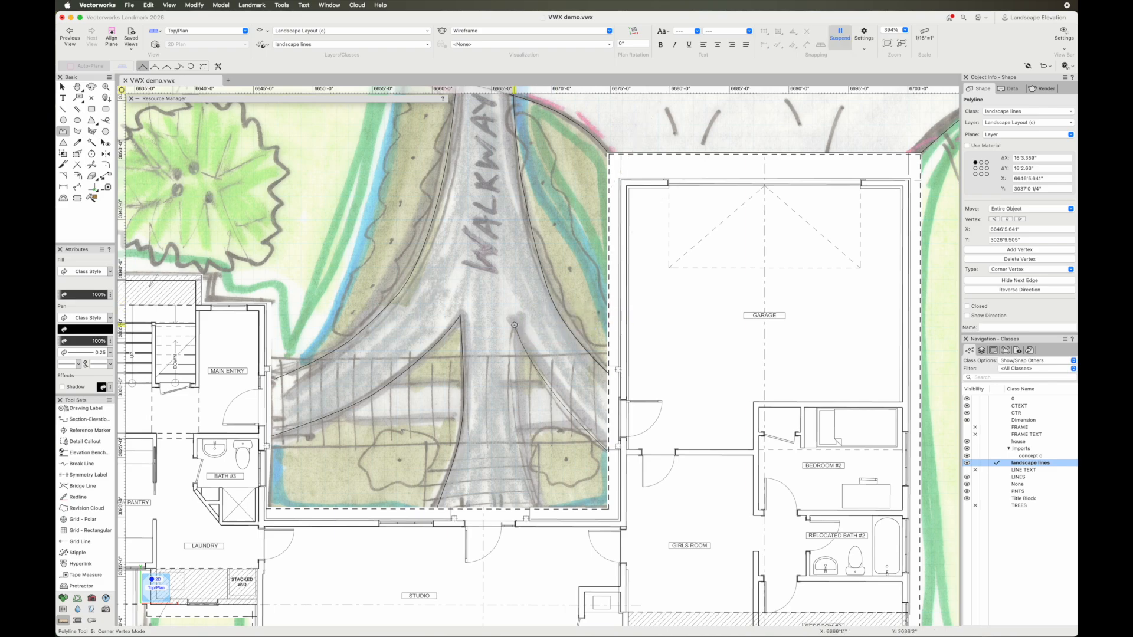
key(grave)
click(514, 325)
Step: Continue the right fork polyline with Bezier vertices down to the studio wall, about 7'9" by 15'5" overall, and deselect it
click(155, 66)
middle_drag(520, 511, 495, 229)
key(grave)
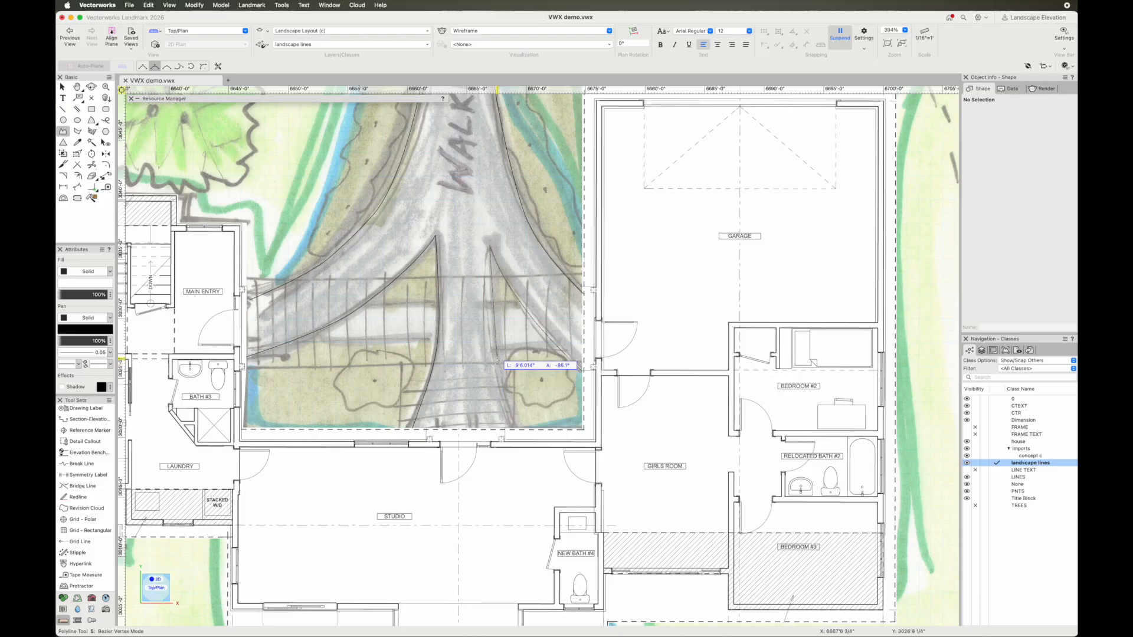
click(495, 345)
click(501, 402)
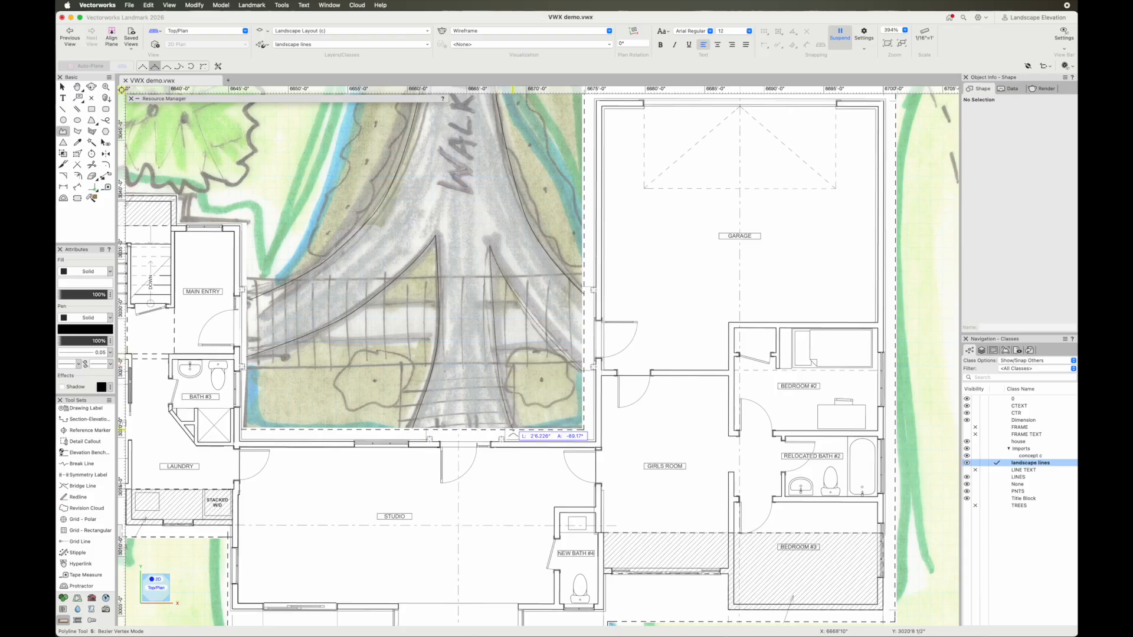
double_click(513, 429)
key(grave)
key(x)
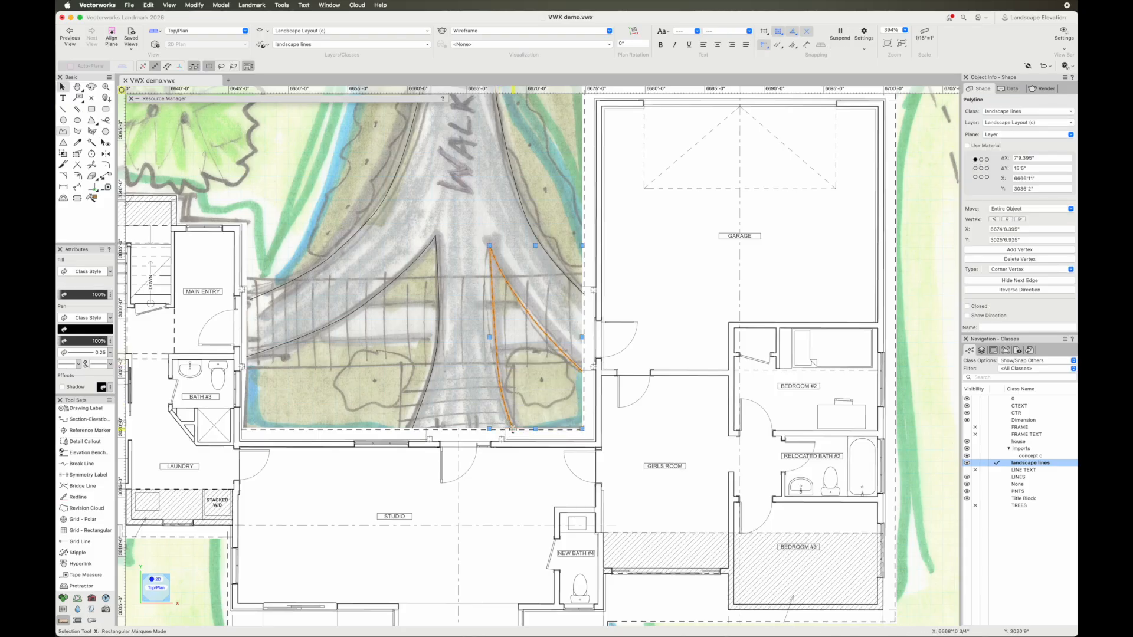
click(546, 420)
Step: Hide the concept c import class while keeping landscape lines as the active class
scroll(546, 420, down, 6)
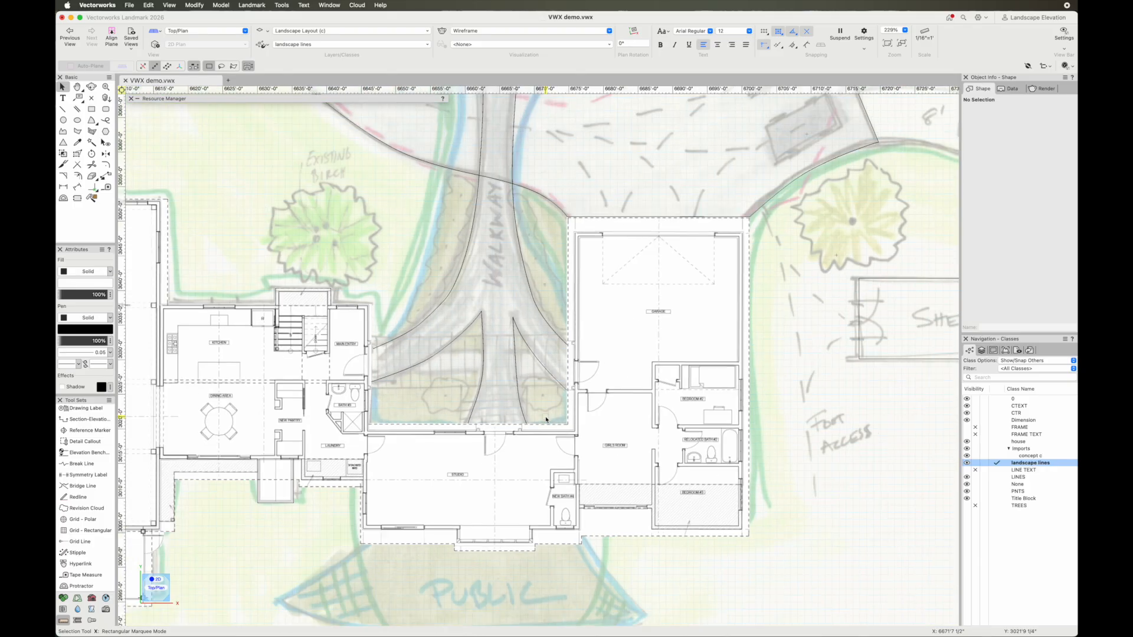
middle_drag(551, 400, 515, 488)
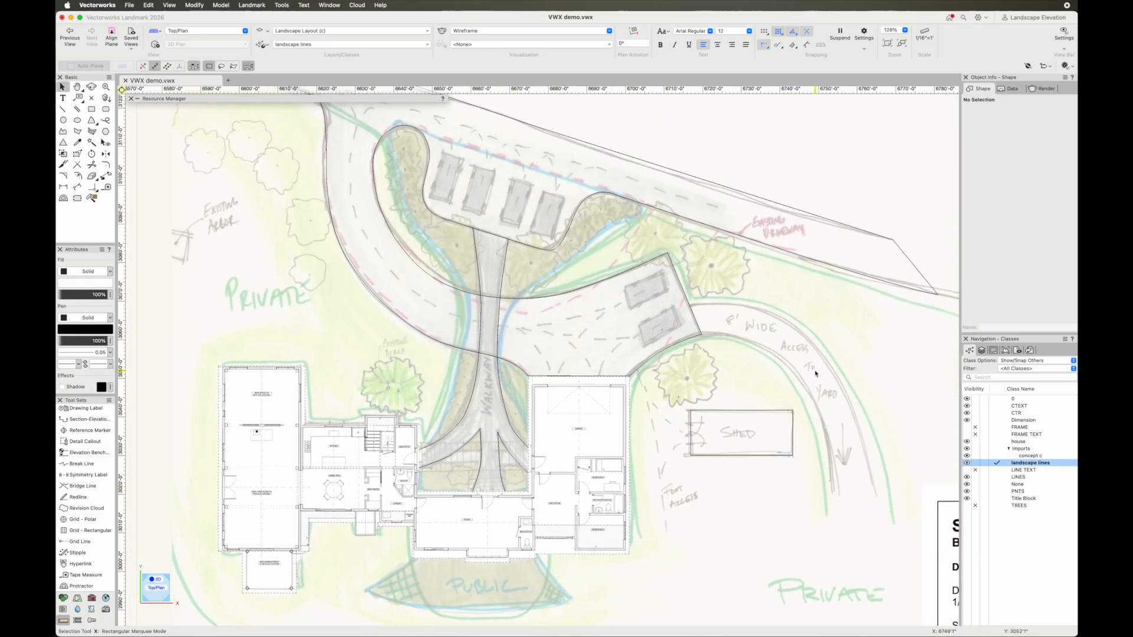
click(996, 457)
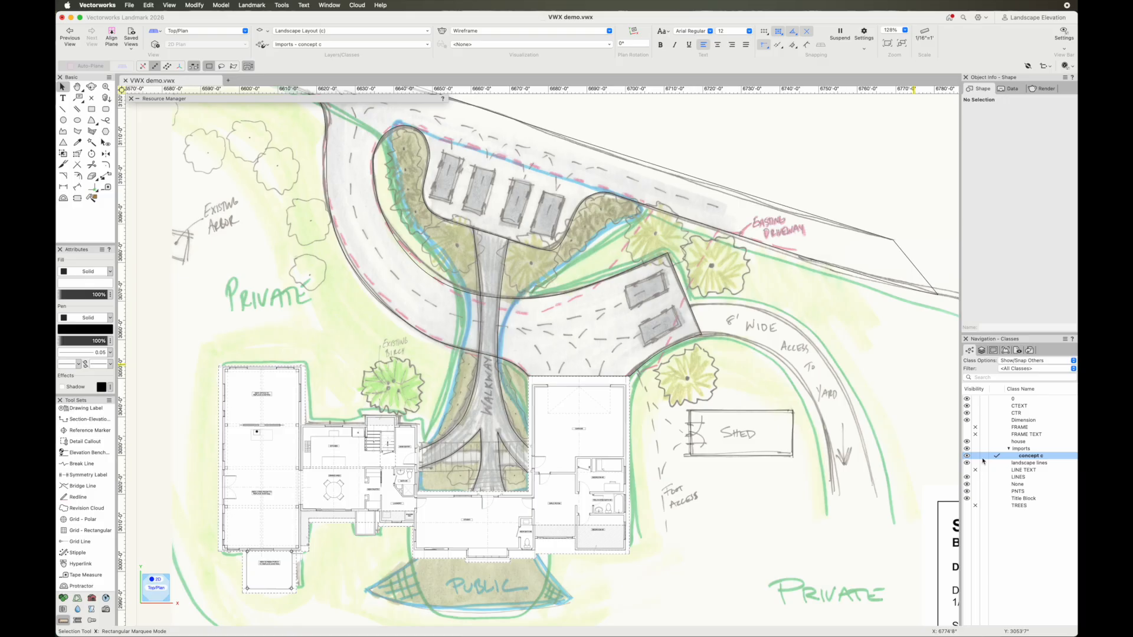
click(997, 463)
click(975, 456)
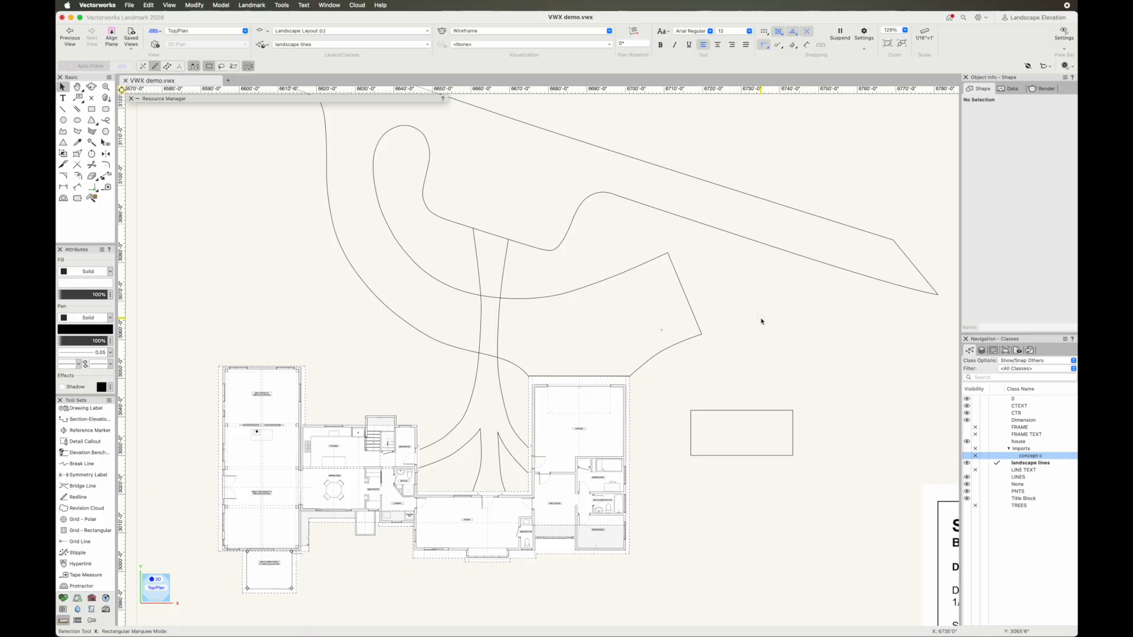
Step: Select all four walkway polylines, change their pen color to gray, and clear the selection
click(506, 408)
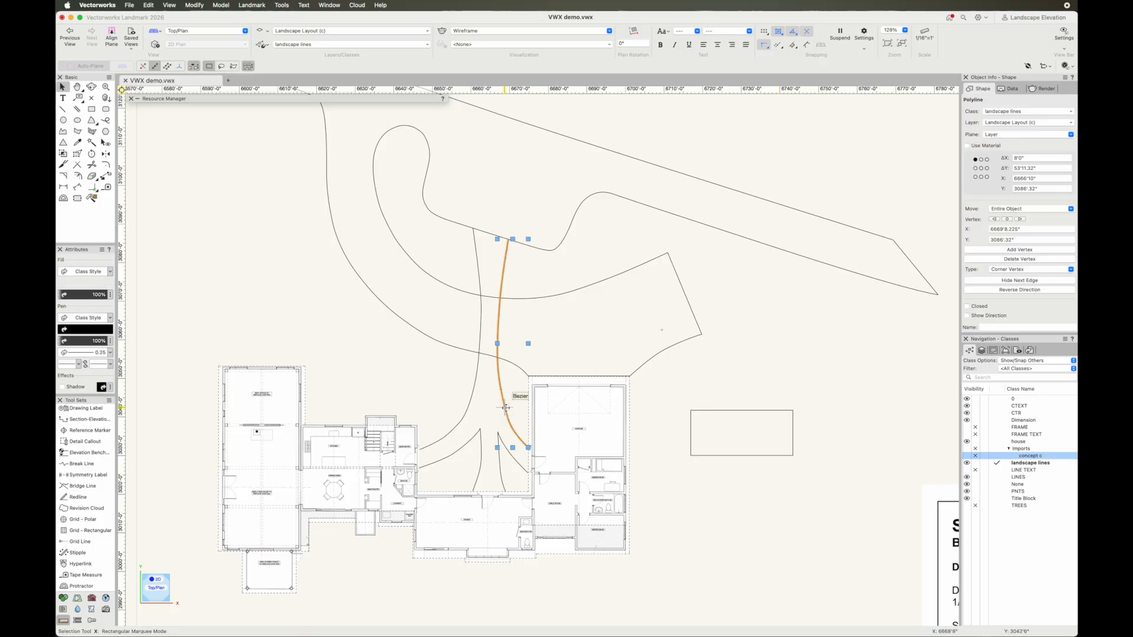
shift+click(474, 394)
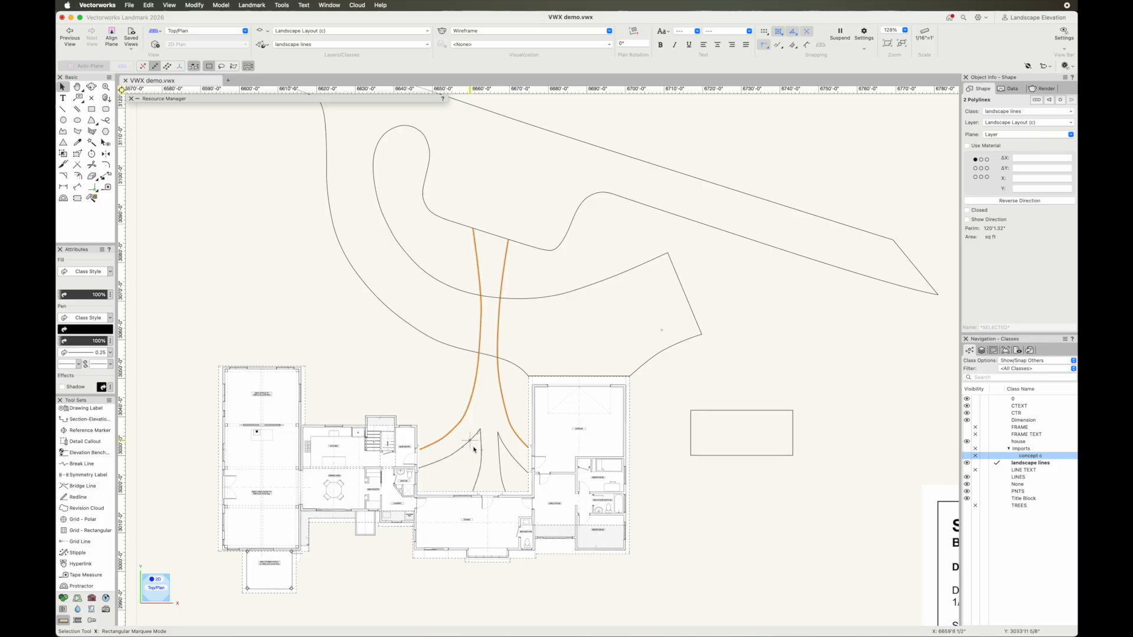
shift+click(470, 441)
shift+click(499, 448)
click(99, 335)
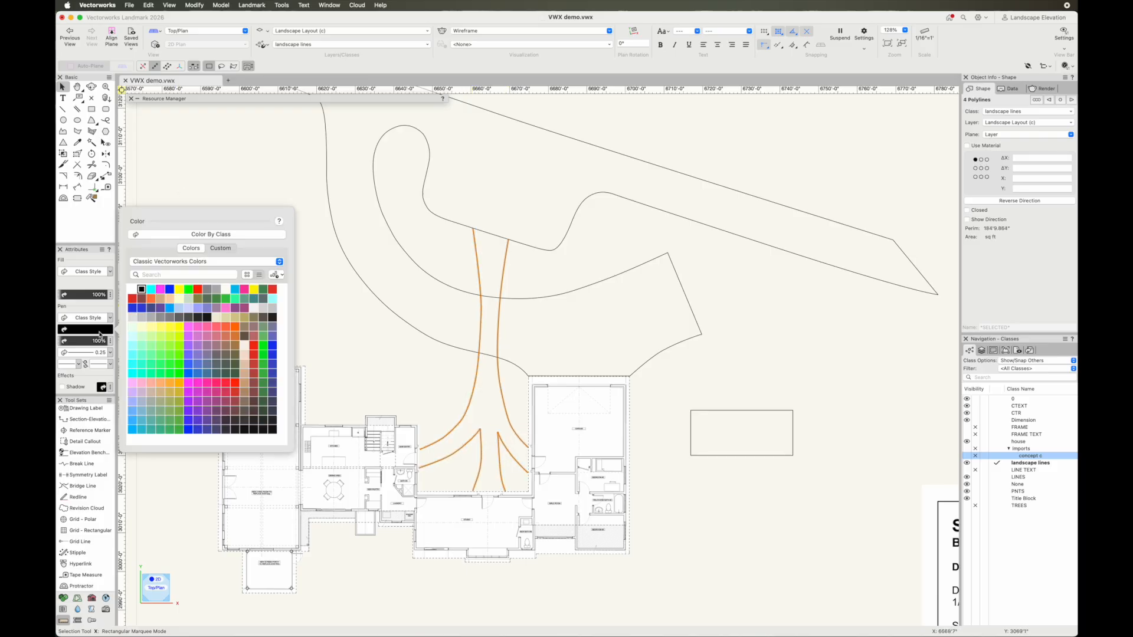
click(208, 290)
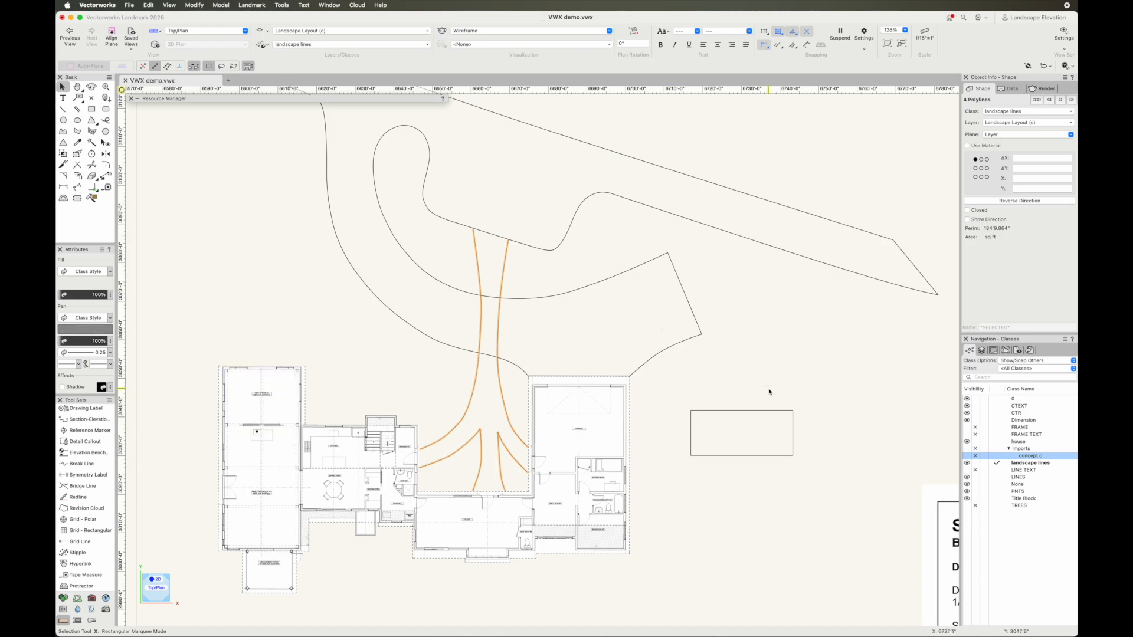
click(722, 339)
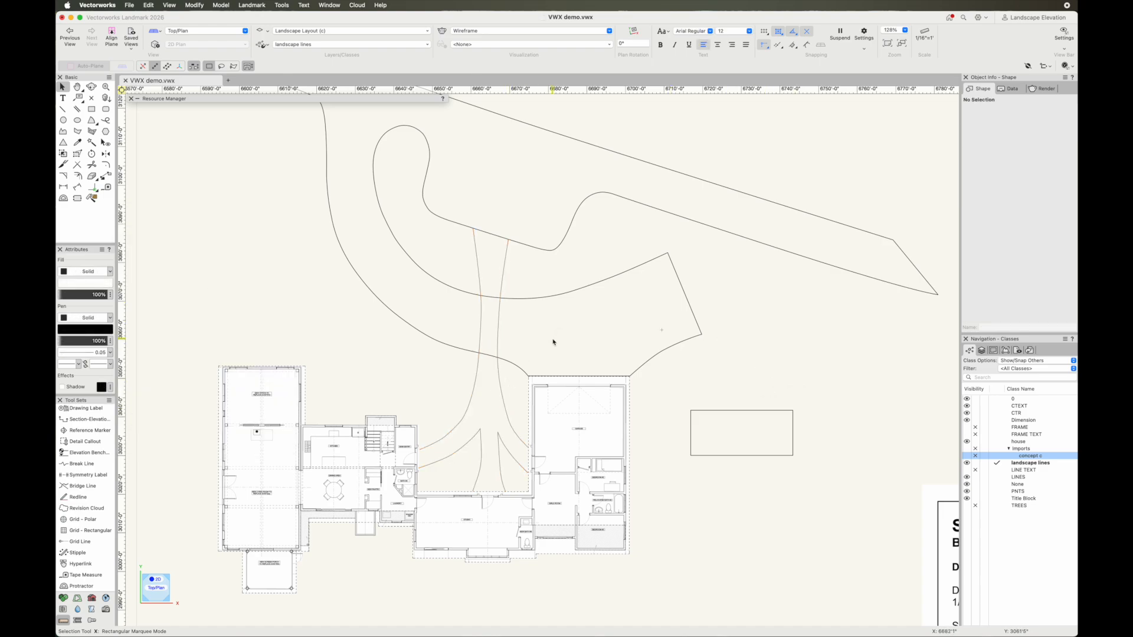
Step: Set the shed rectangle's line thickness to 0.70 and deselect it
click(738, 410)
click(94, 350)
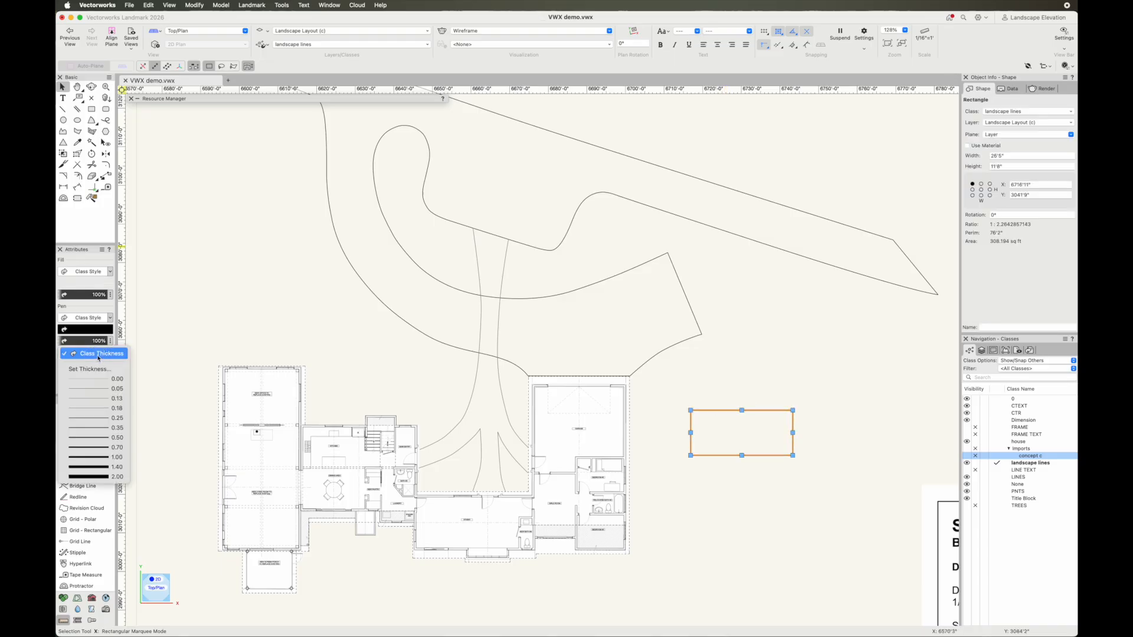
click(100, 444)
click(733, 369)
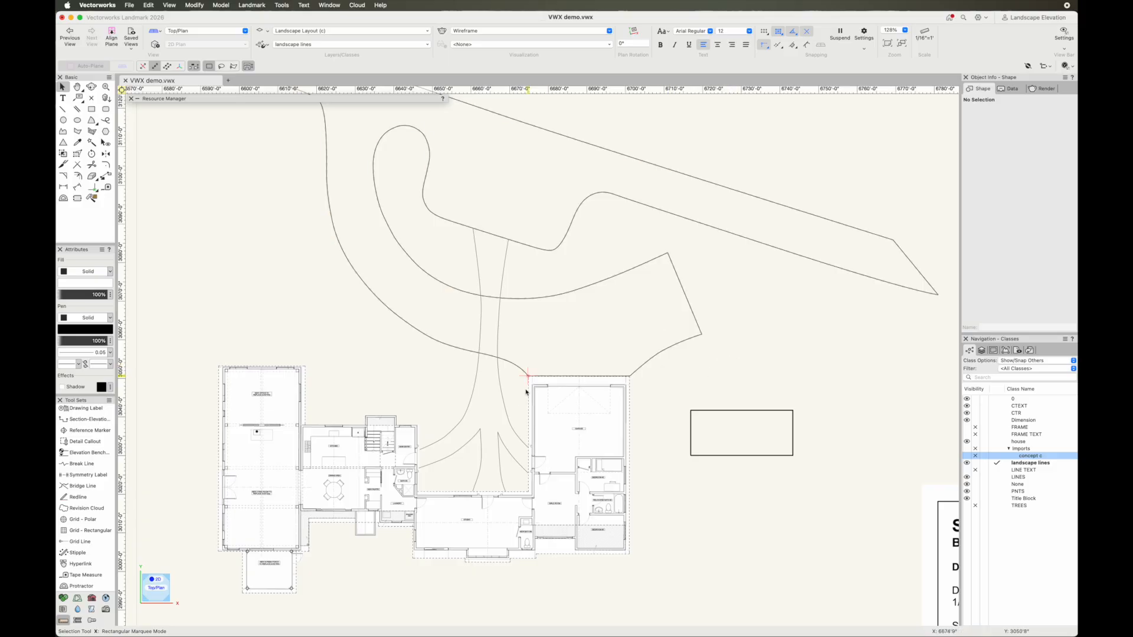
Step: Reshape the walkway's right outer edge beside the garage by slightly moving its two lower Bezier vertices with snapping suspended
scroll(517, 400, up, 8)
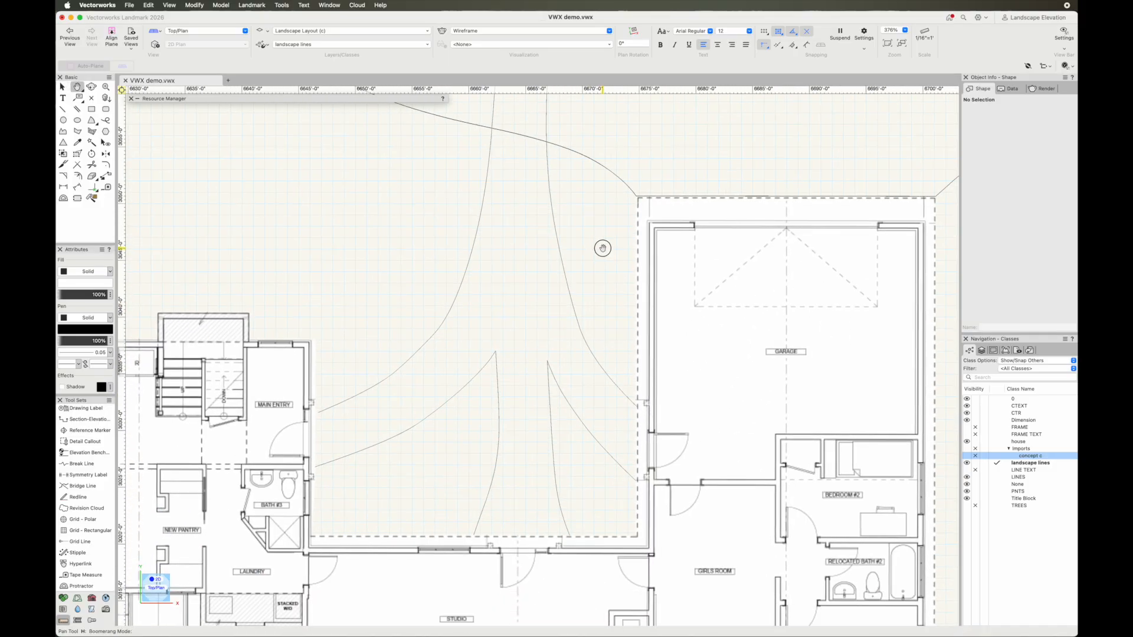
double_click(583, 342)
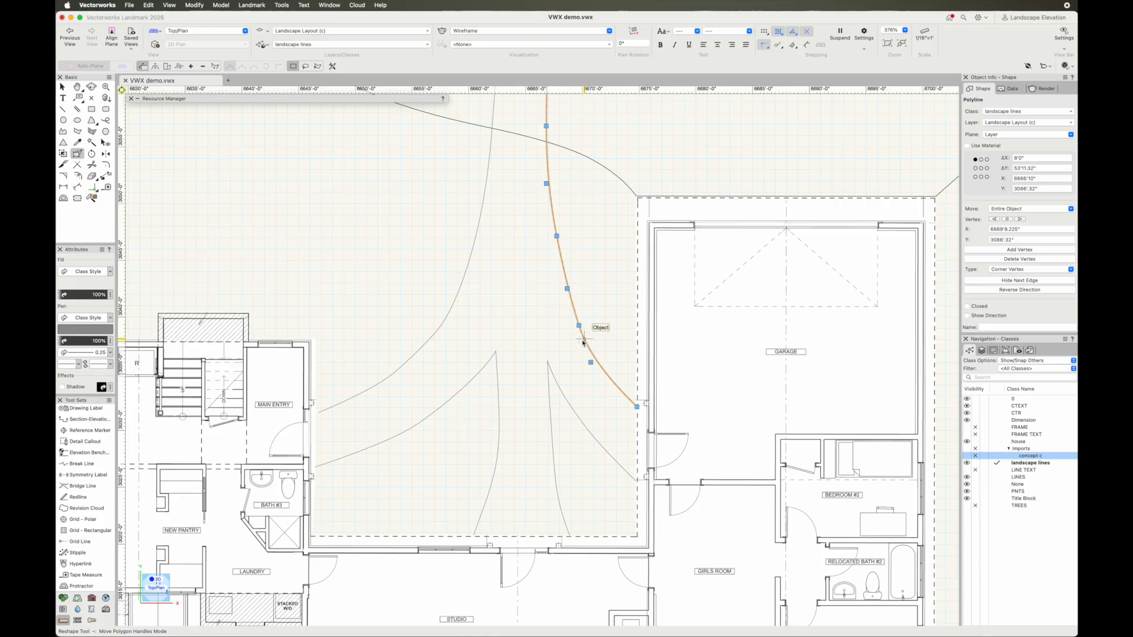
key(grave)
drag(568, 289, 565, 289)
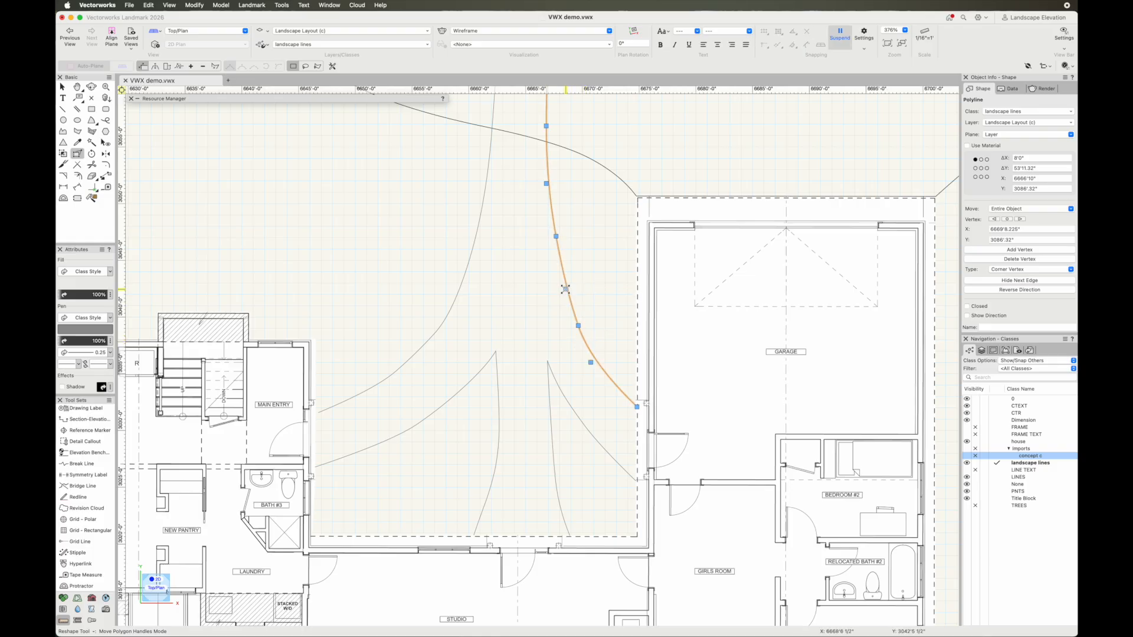
drag(589, 364, 596, 365)
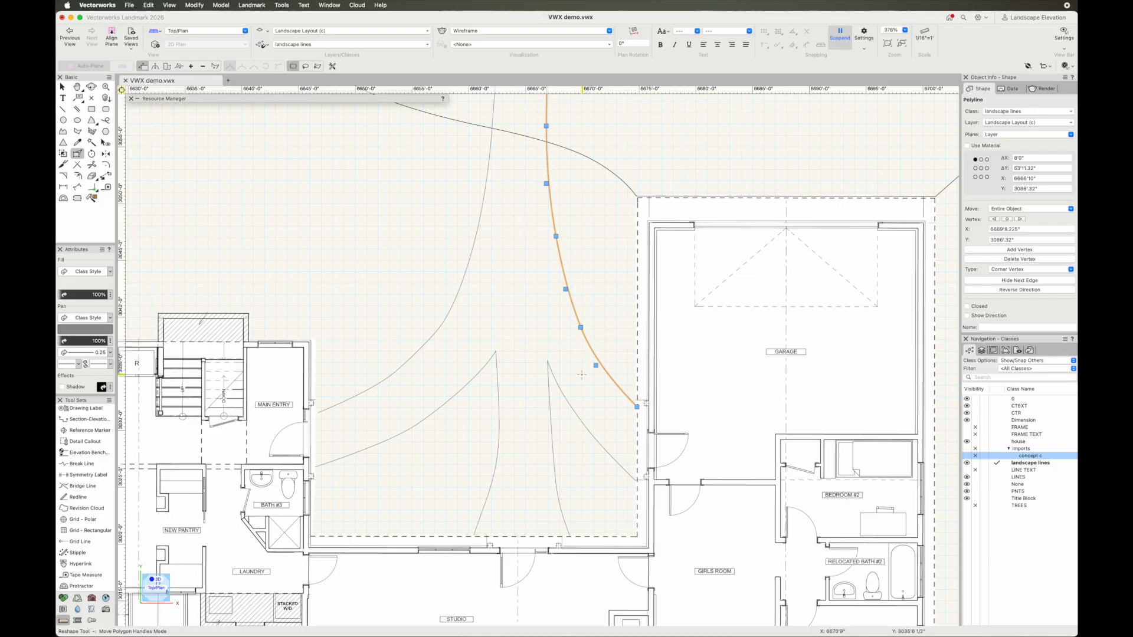
key(x)
Step: Try to reshape the left fork polyline at the middle Bezier vertex of its upper curve
click(440, 410)
key(shift+r)
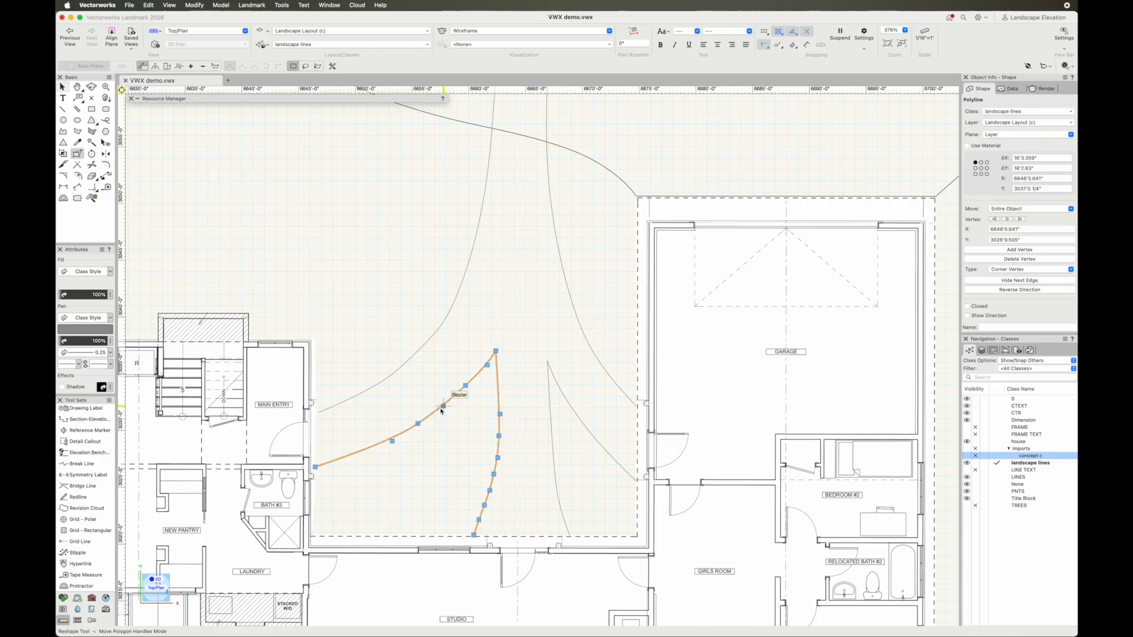
key(grave)
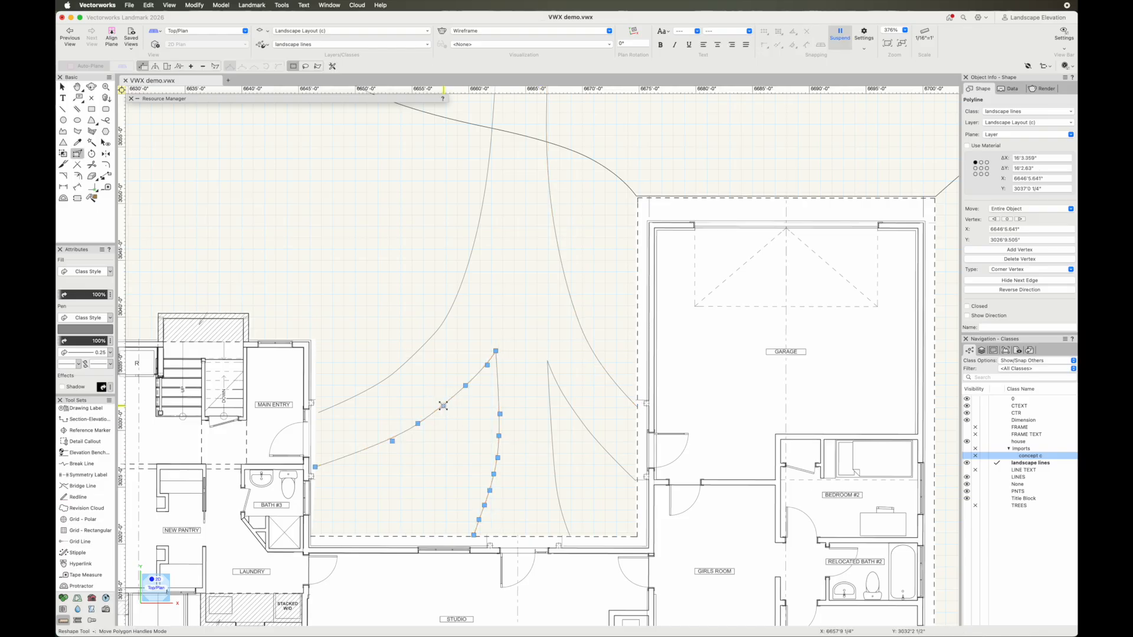
key(grave)
click(522, 459)
Step: Reshape the right fork polyline by moving the upper Bezier vertex on its studio-side curve slightly up and left with snapping suspended
click(552, 462)
key(x)
key(shift+r)
key(grave)
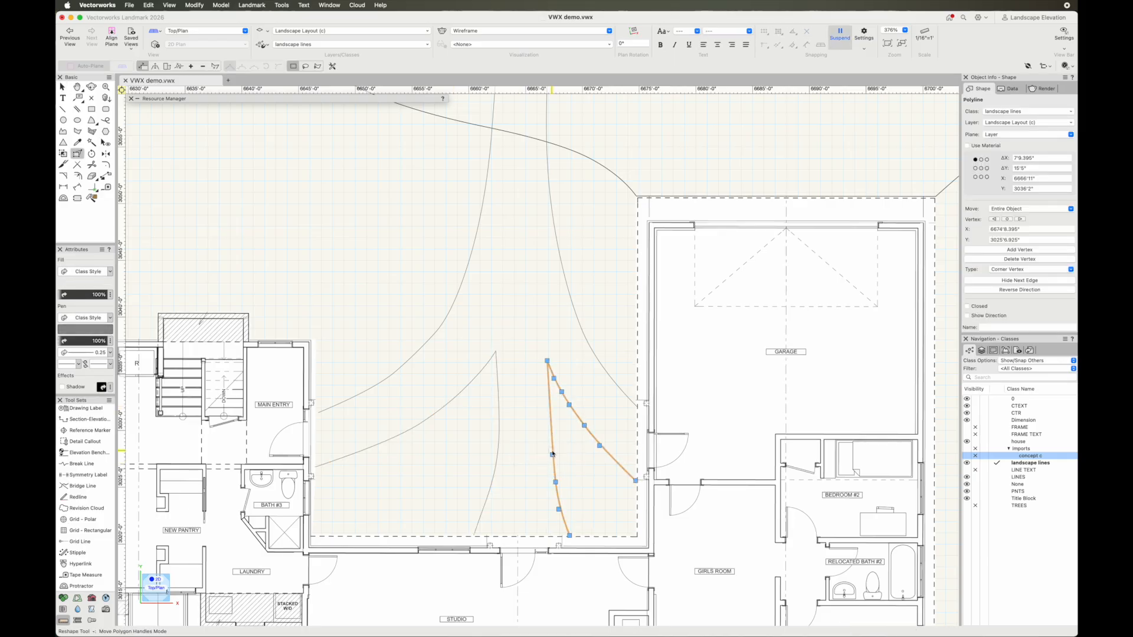
drag(552, 452, 548, 439)
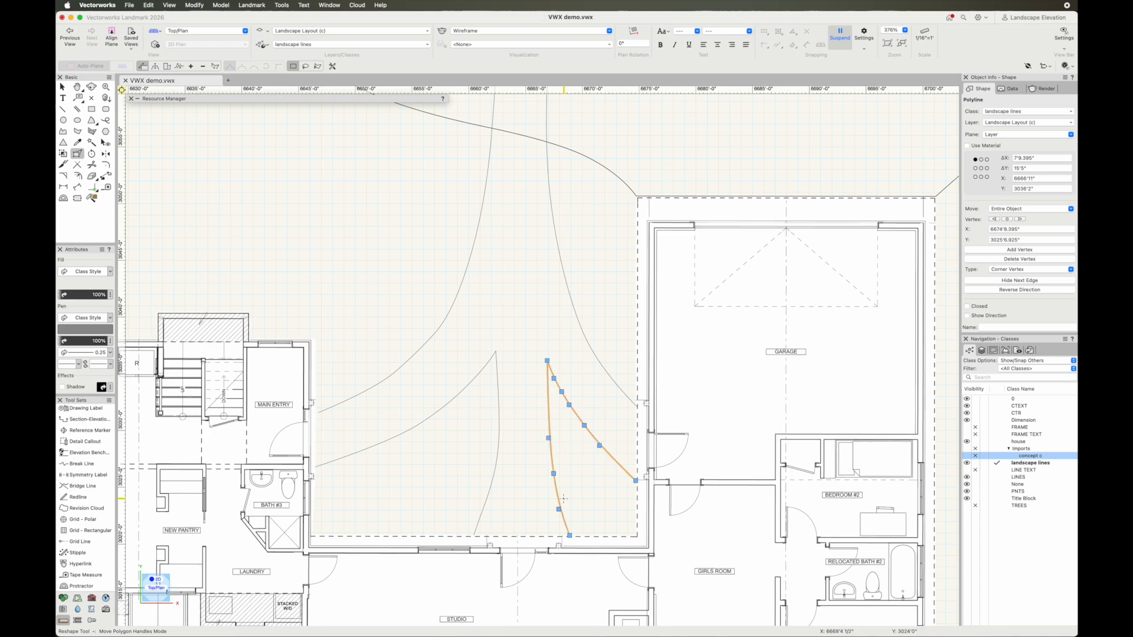
Step: Reshape the left fork polyline by moving a lower Bezier vertex of its studio-side curve slightly down with snapping suspended
key(grave)
key(x)
click(497, 458)
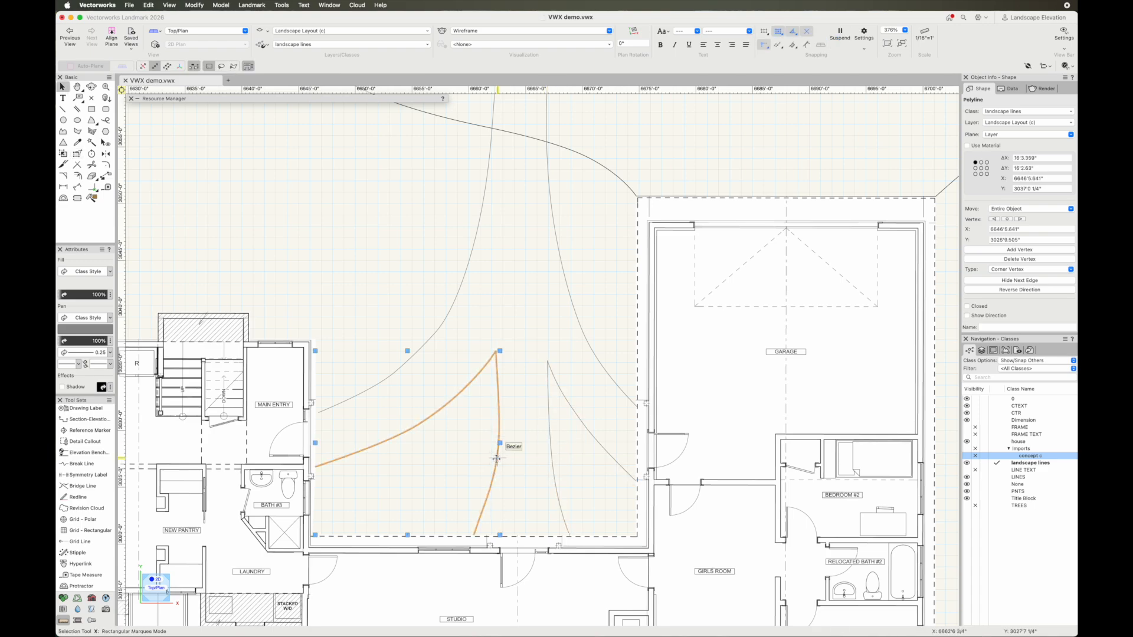
key(shift+r)
key(grave)
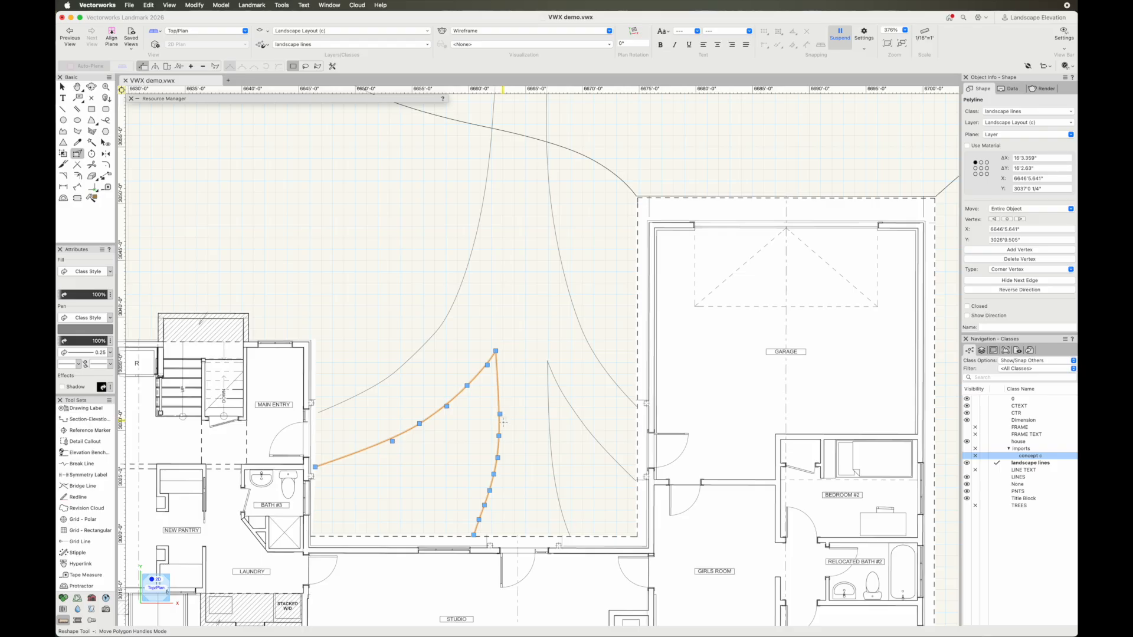
drag(493, 494, 495, 498)
key(grave)
key(x)
key(x)
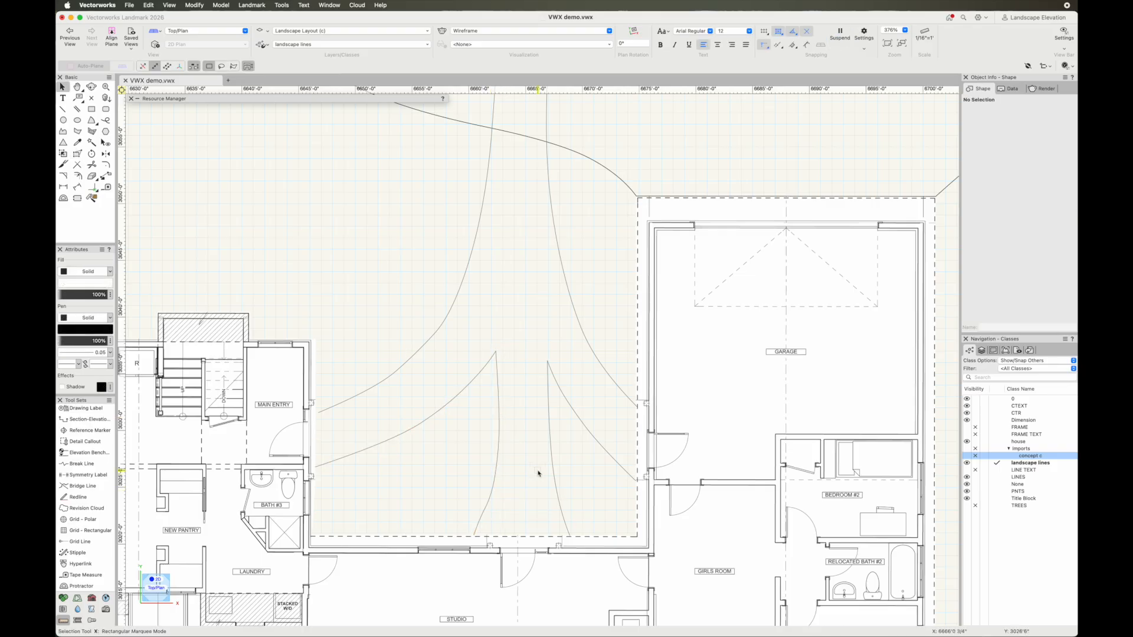
Step: Smooth the left fork's studio-side curve by moving its lowest and one upper Bezier vertex slightly to the right with snapping suspended
click(499, 482)
key(shift+r)
scroll(494, 490, up, 3)
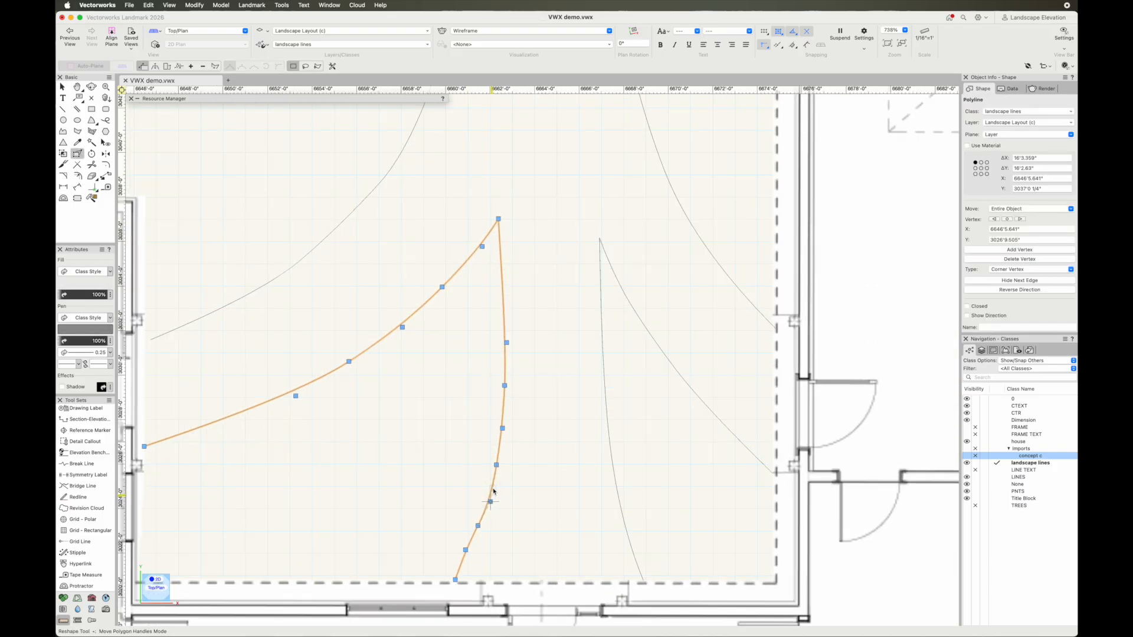
key(grave)
drag(467, 552, 469, 554)
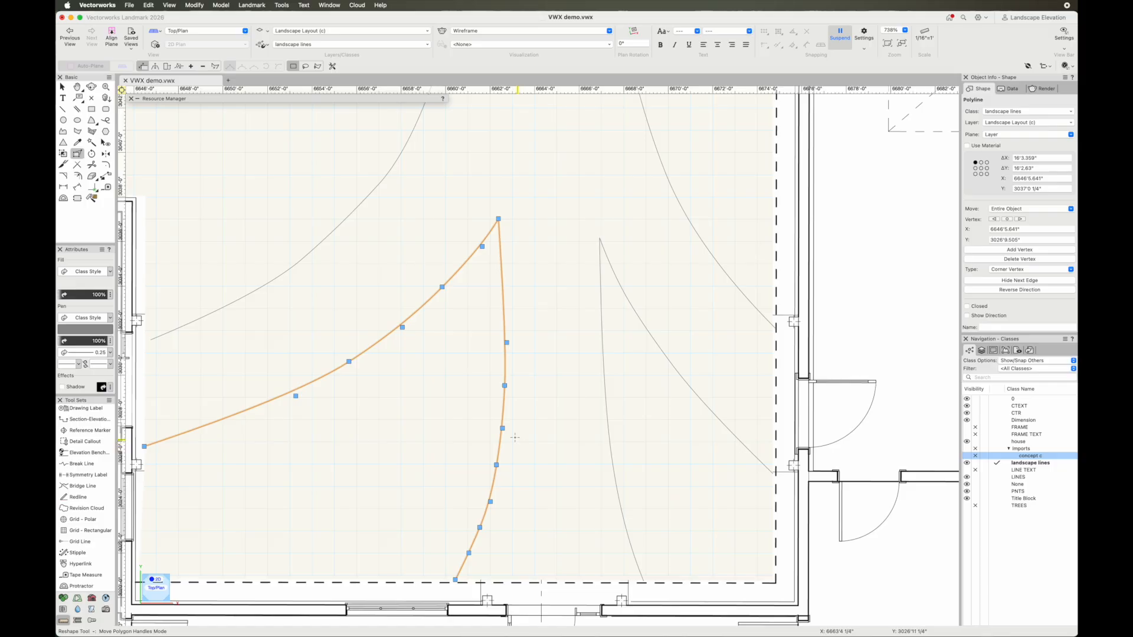
drag(503, 429, 505, 429)
key(x)
key(x)
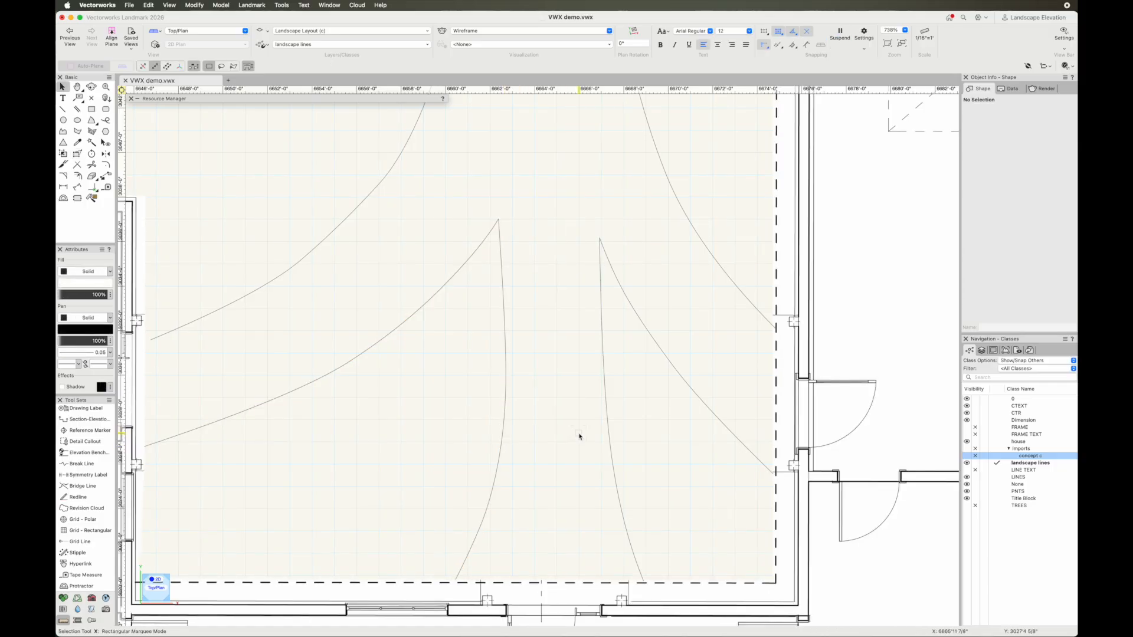
Step: Measure the walkway's width where it crosses the driveway's upper edge
scroll(579, 434, down, 3)
scroll(579, 435, down, 1)
middle_drag(575, 380, 516, 479)
click(568, 352)
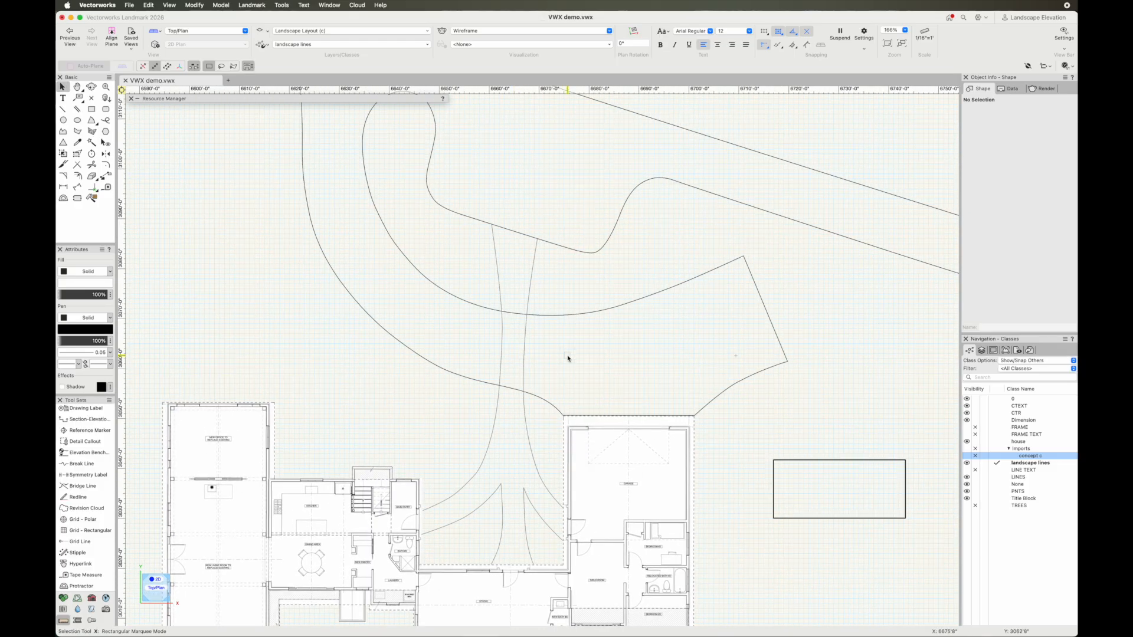
scroll(518, 382, up, 3)
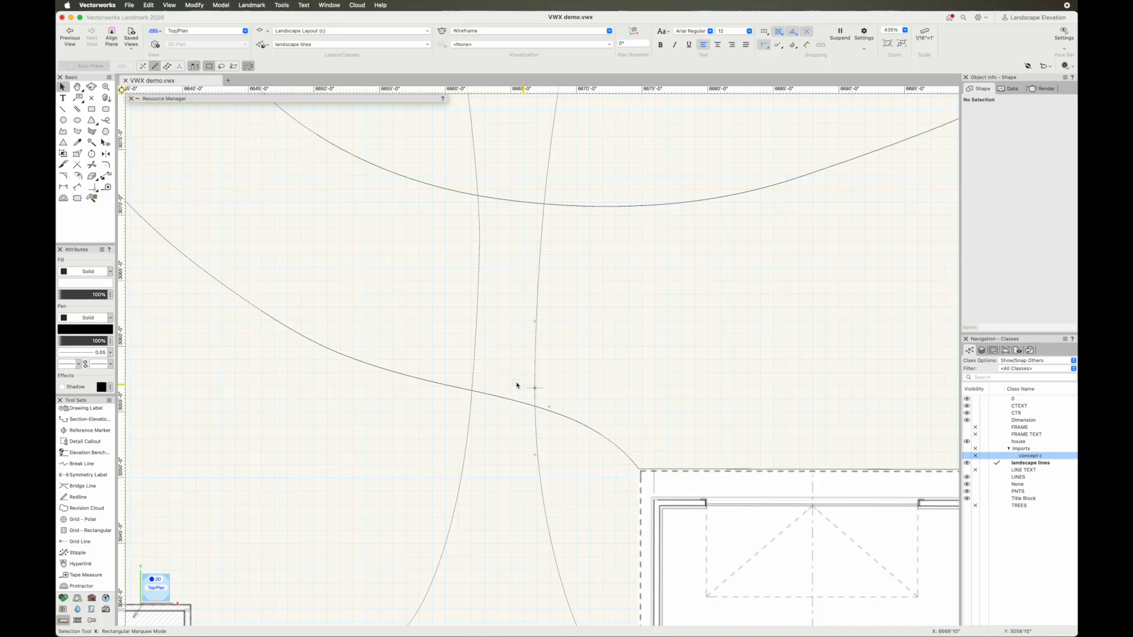
key(h)
drag(513, 321, 484, 423)
key(x)
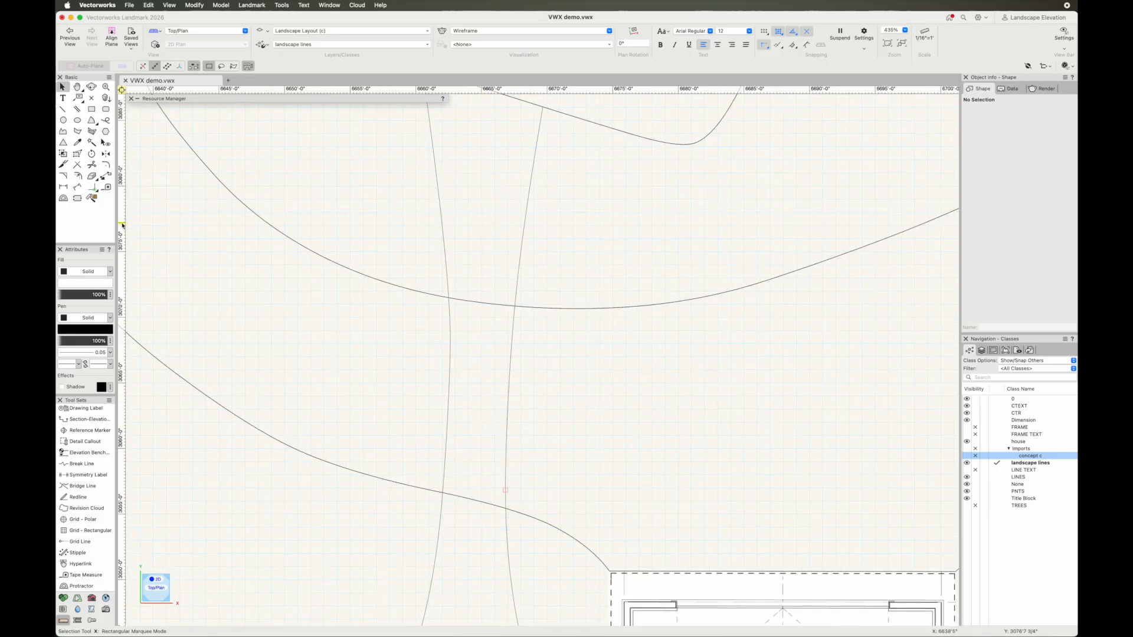
click(109, 187)
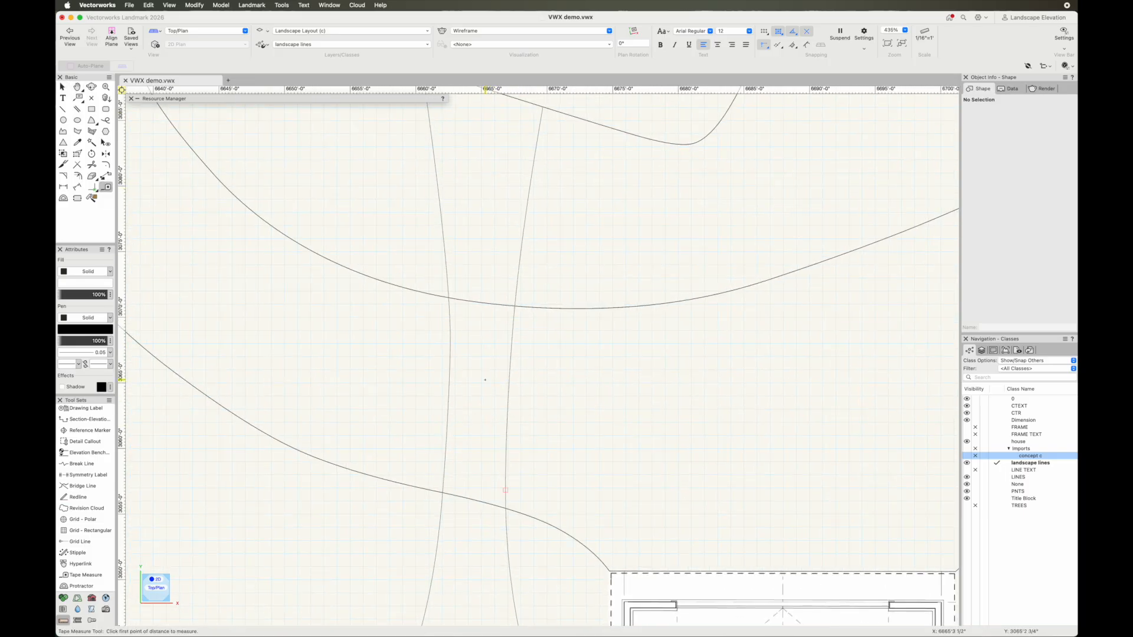
click(449, 298)
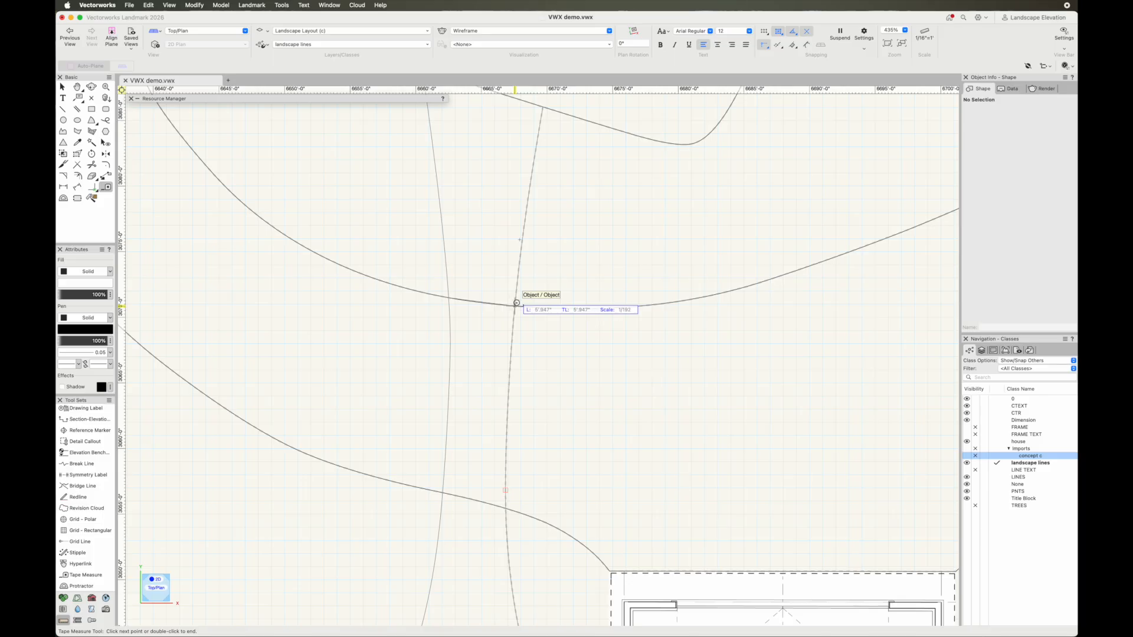
double_click(516, 306)
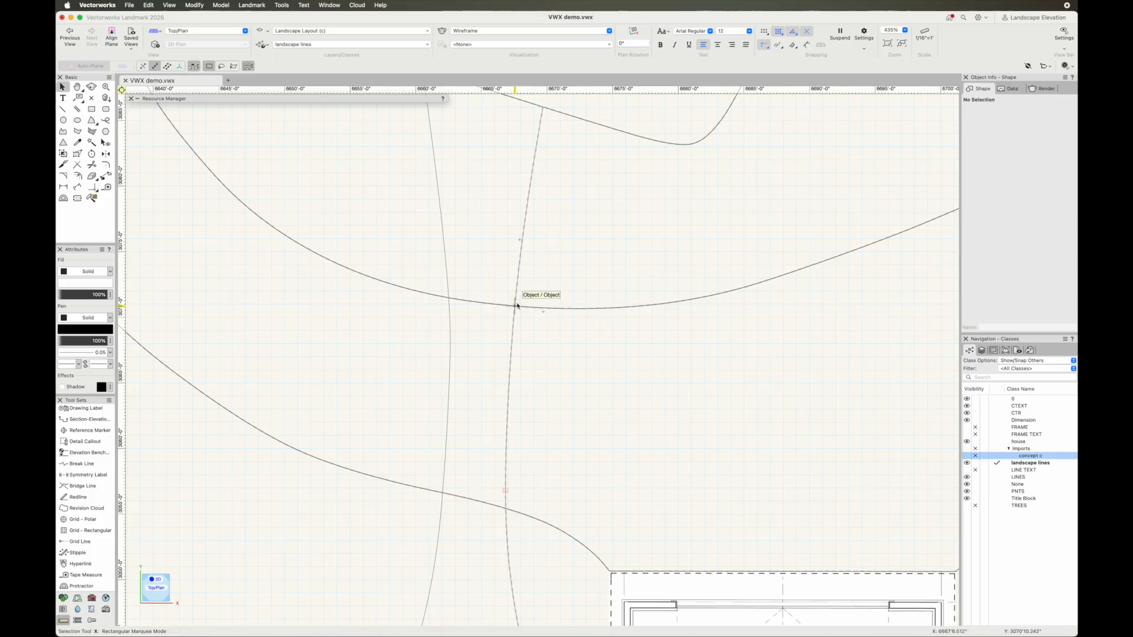
Step: Measure the walkway's width where it crosses the driveway's lower edge near the garage
click(106, 187)
click(443, 495)
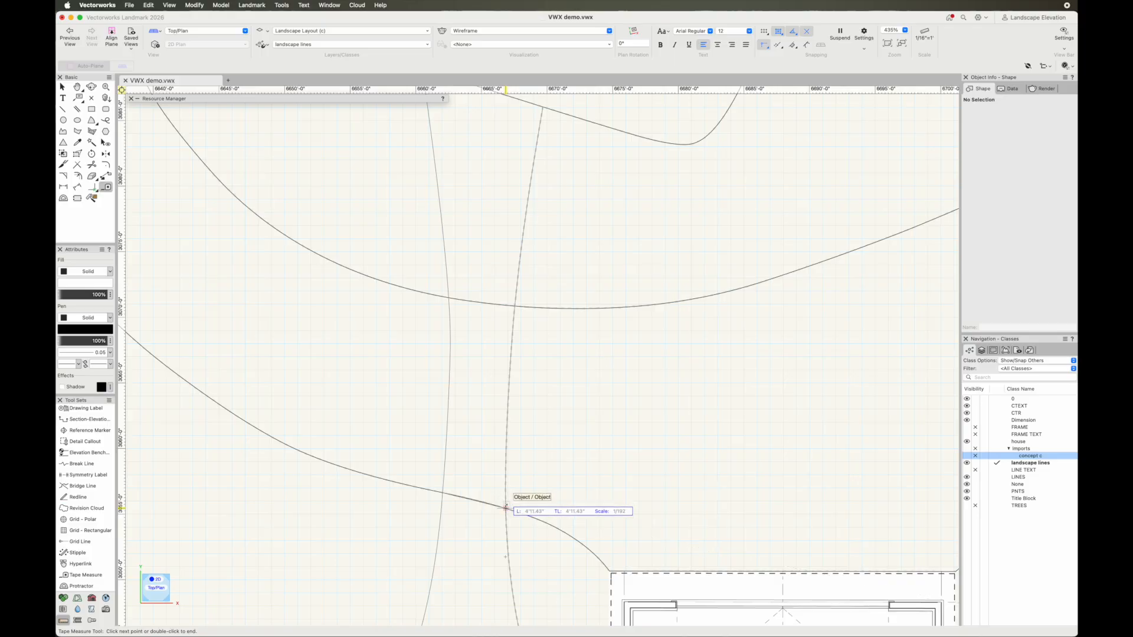
key(x)
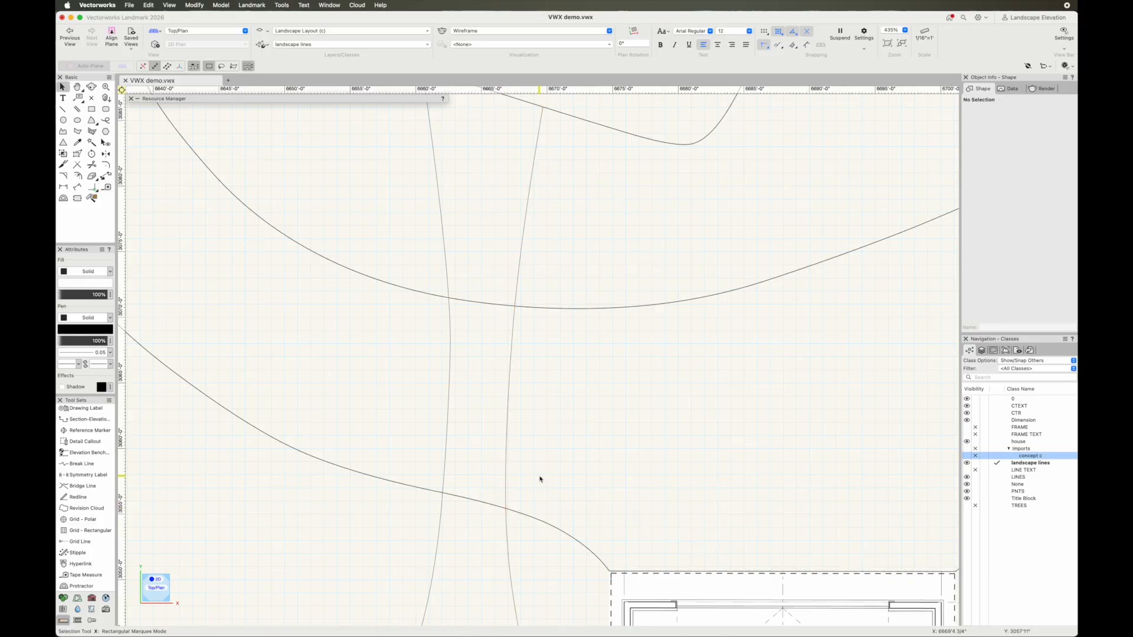
Step: Reshape the walkway's left edge by moving its Bezier vertex between the two driveway edges slightly left with snapping suspended
middle_drag(535, 420, 577, 318)
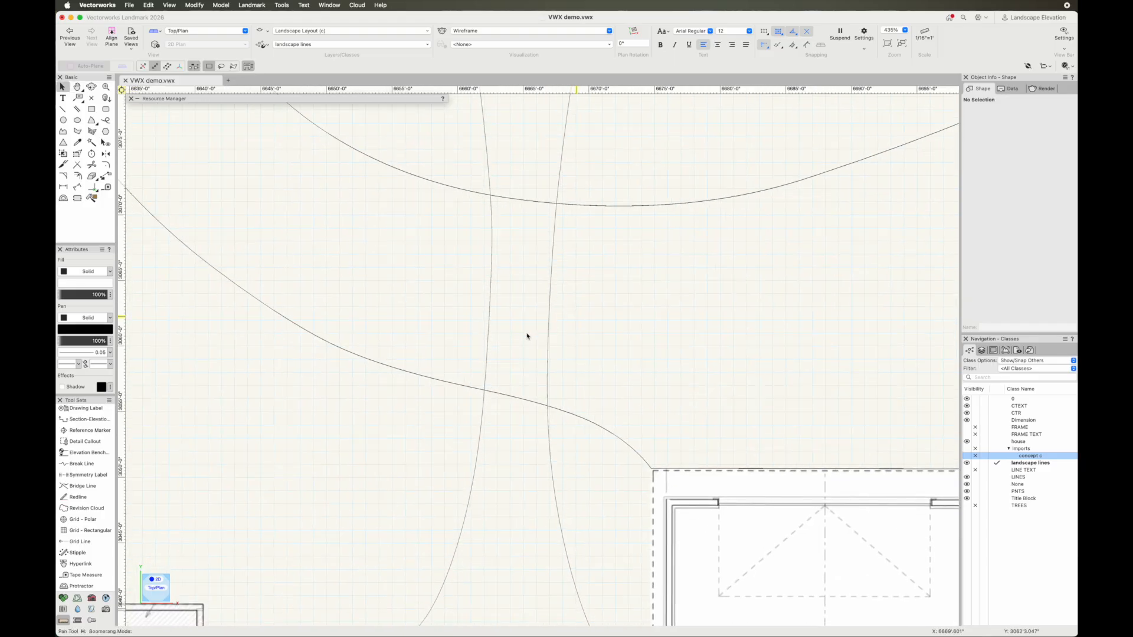
double_click(489, 348)
key(grave)
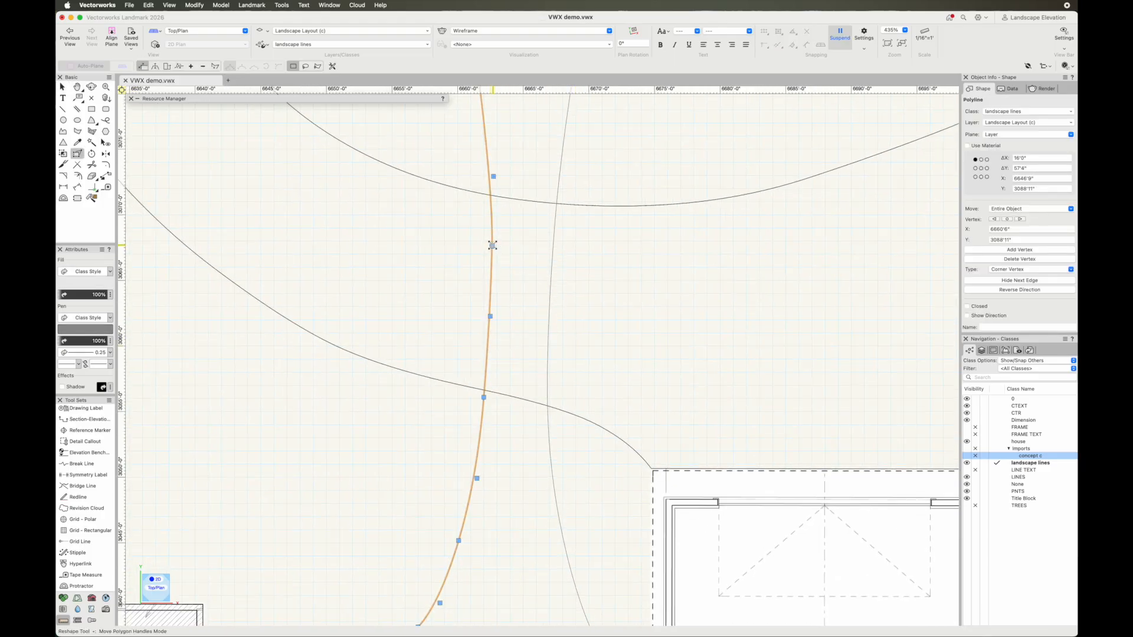
drag(491, 245, 489, 244)
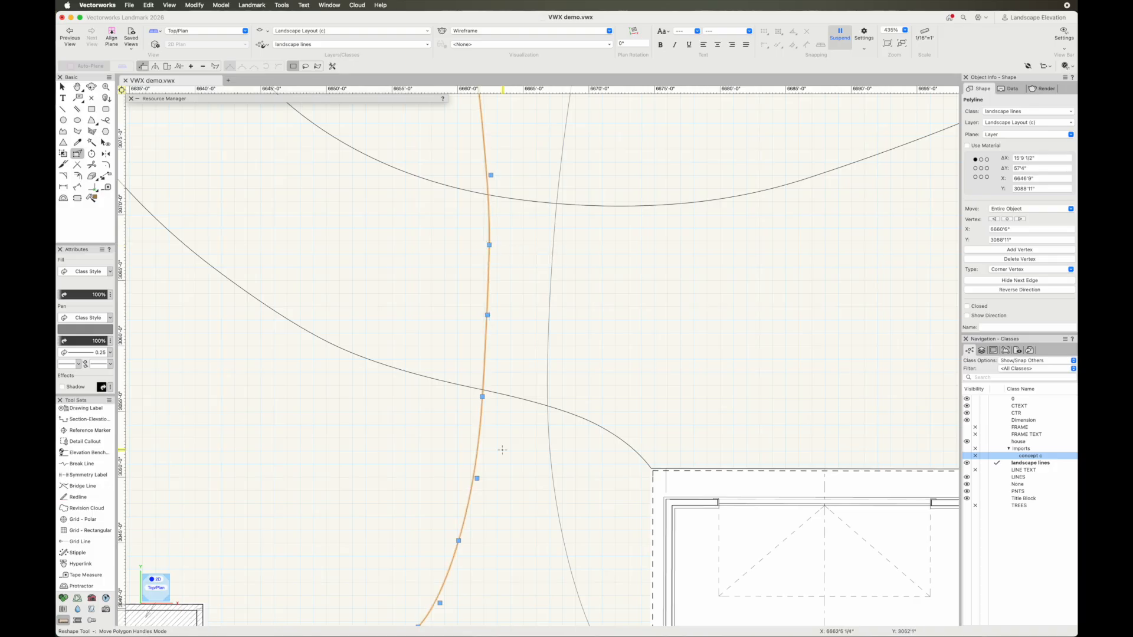
key(grave)
key(x)
click(581, 376)
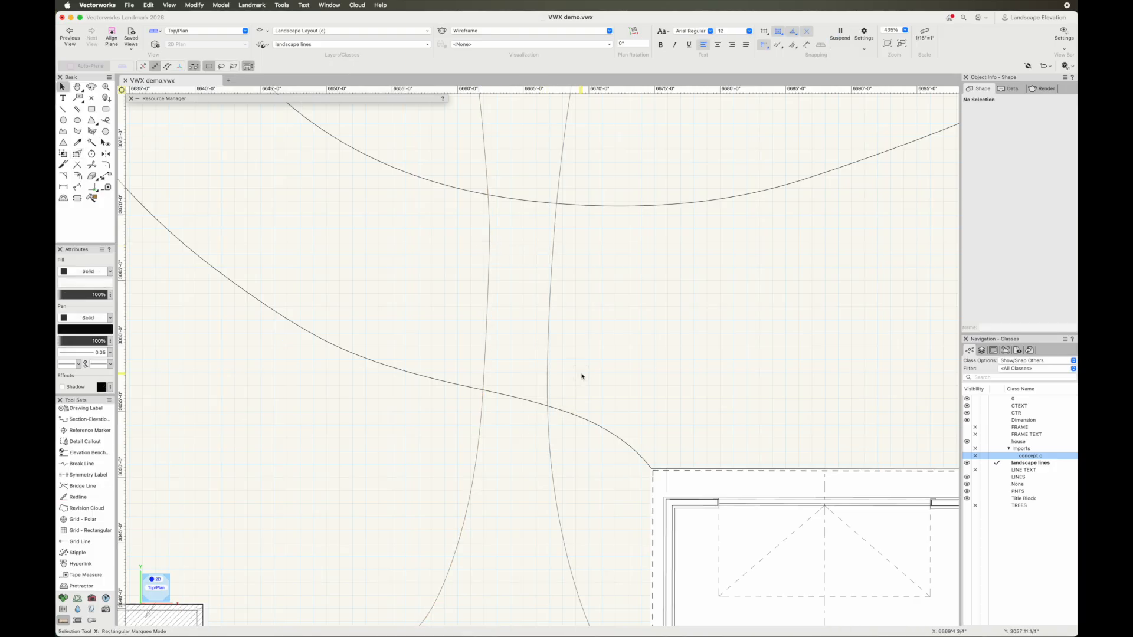
Step: Remeasure the walkway's width along the driveway's lower edge after the left edge adjustment
click(107, 189)
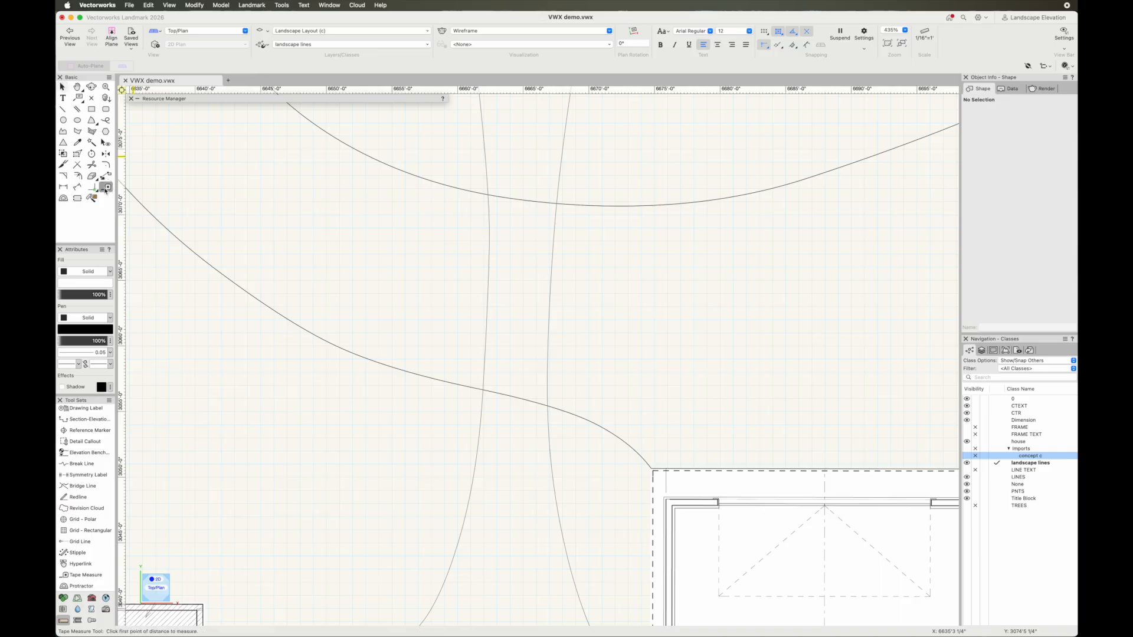
key(grave)
click(483, 390)
key(grave)
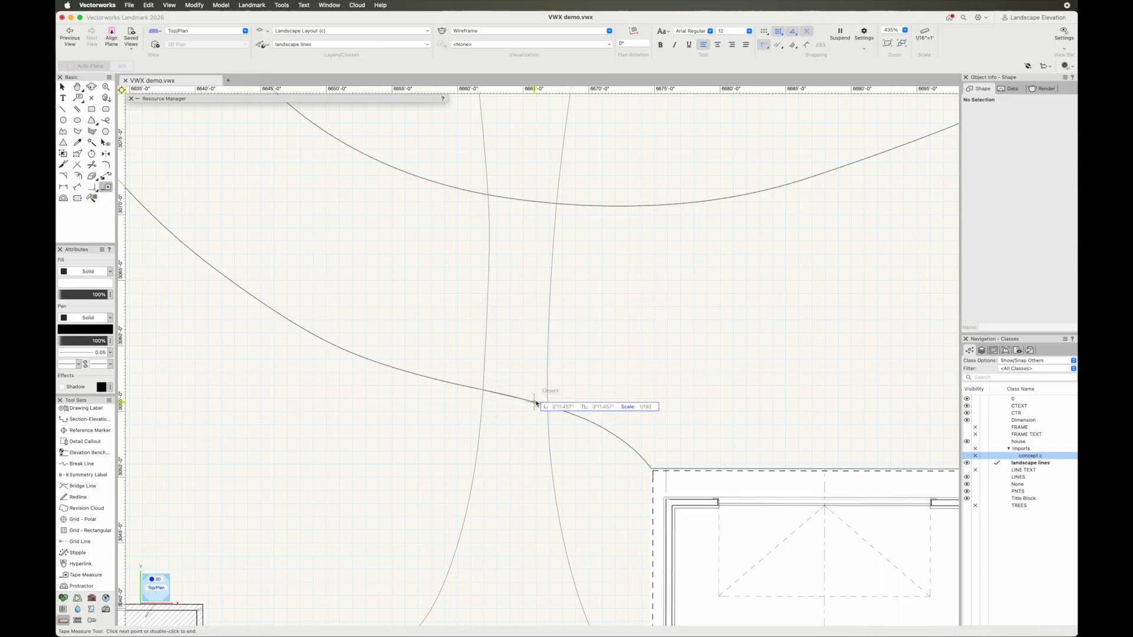
key(x)
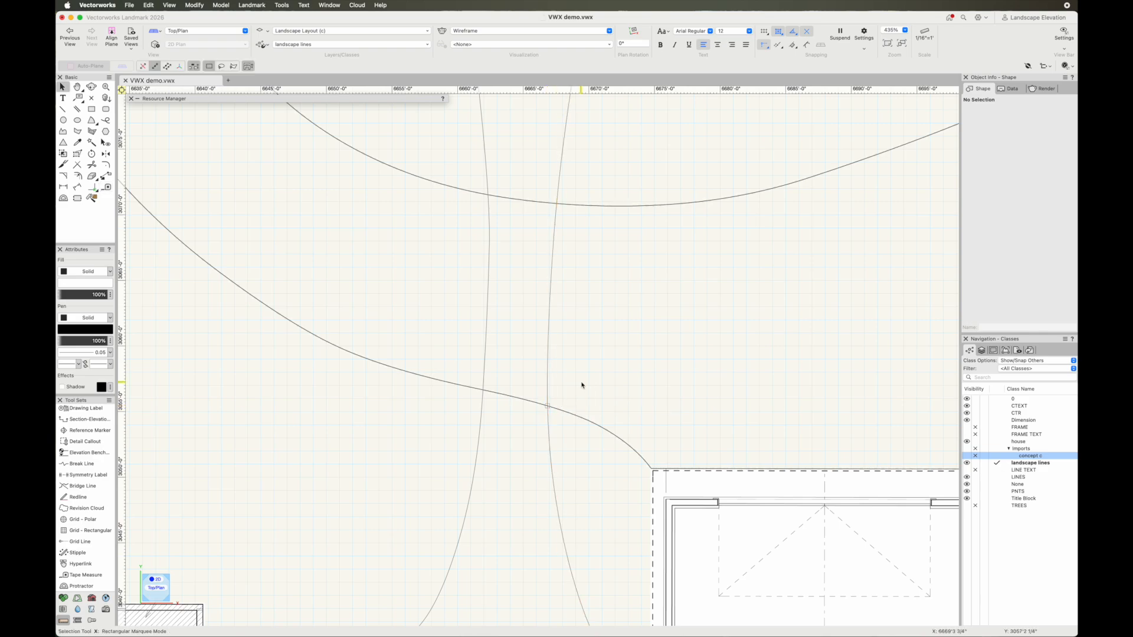
scroll(590, 378, down, 2)
middle_drag(590, 378, 541, 384)
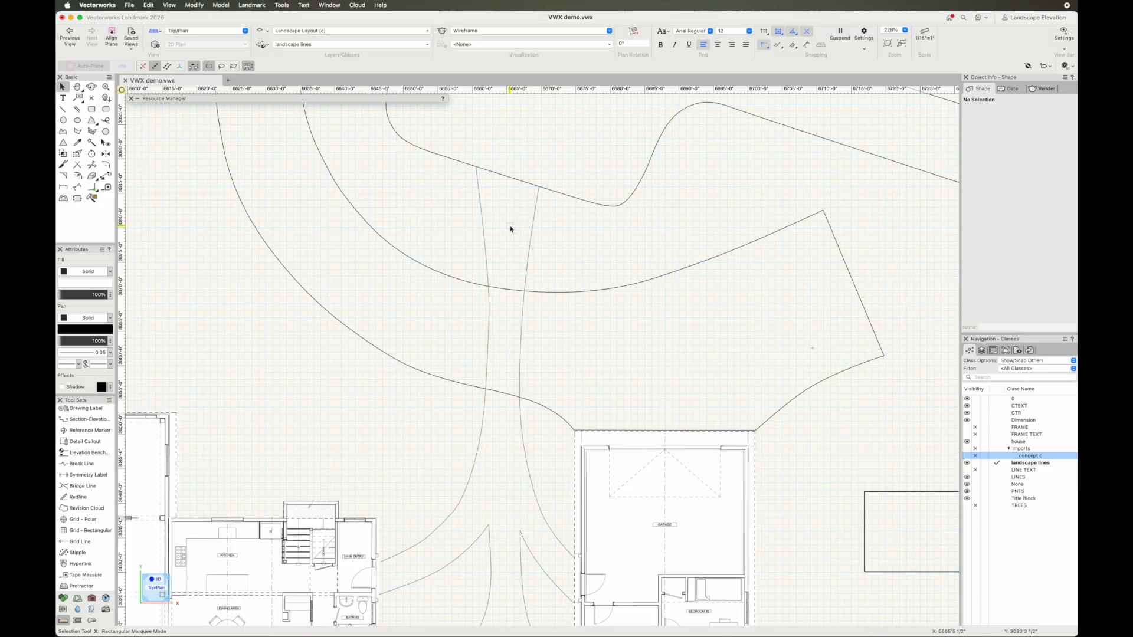
click(507, 435)
middle_drag(488, 169, 460, 204)
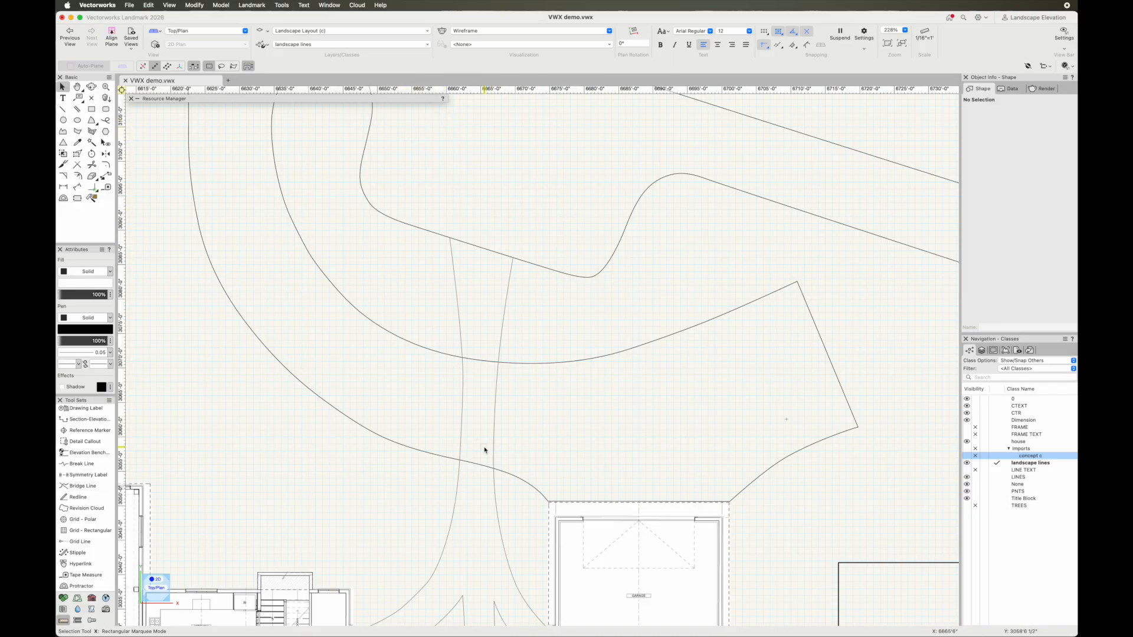
middle_drag(474, 523, 484, 225)
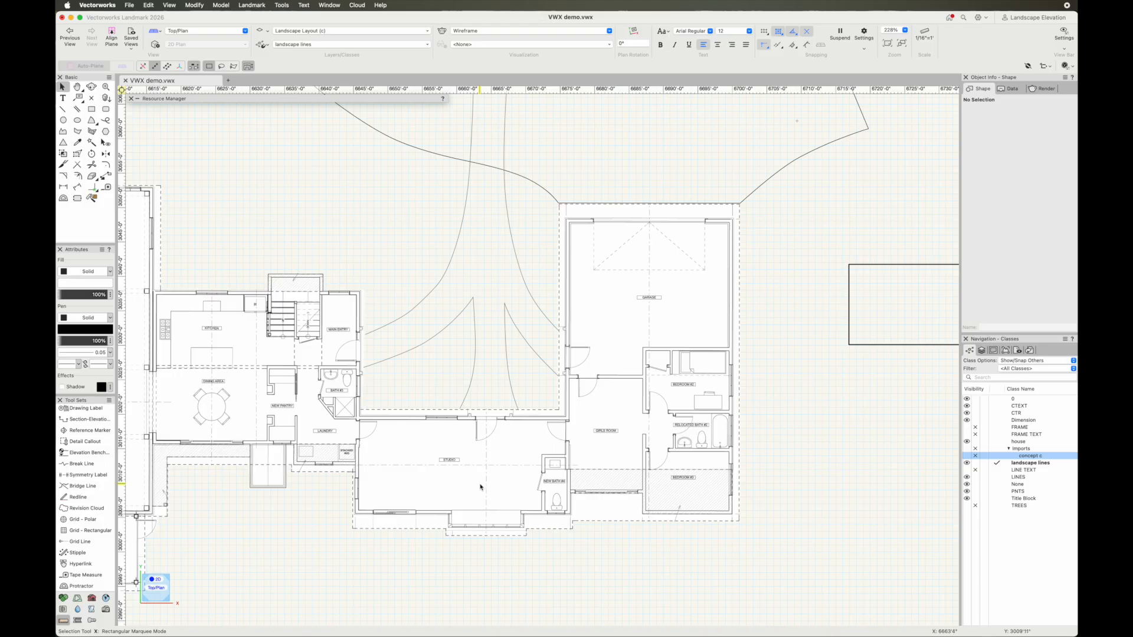
Step: Reshape the walkway's left edge just below the driveway by moving two neighbouring Bezier vertices slightly right with snapping suspended
middle_drag(482, 292, 439, 402)
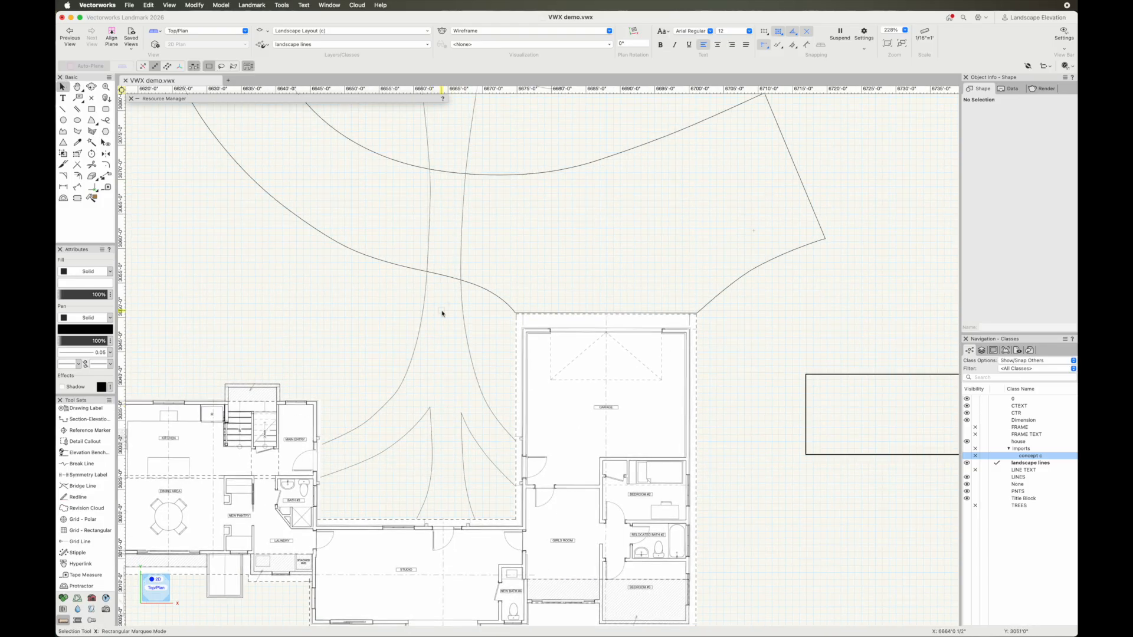
double_click(429, 227)
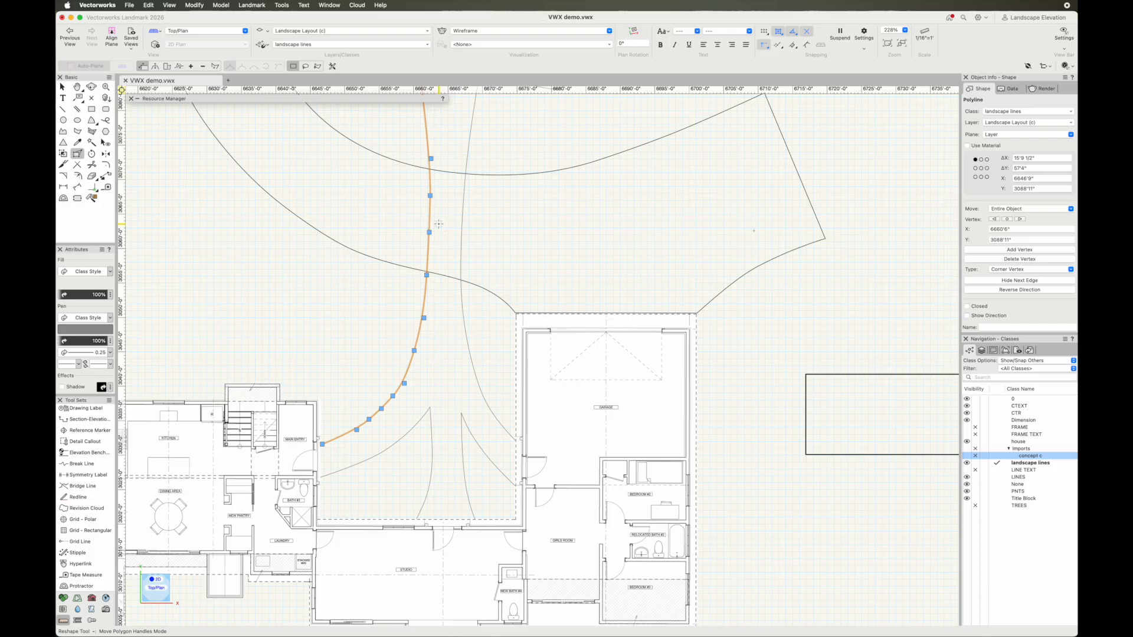
scroll(438, 224, up, 2)
scroll(438, 224, up, 1)
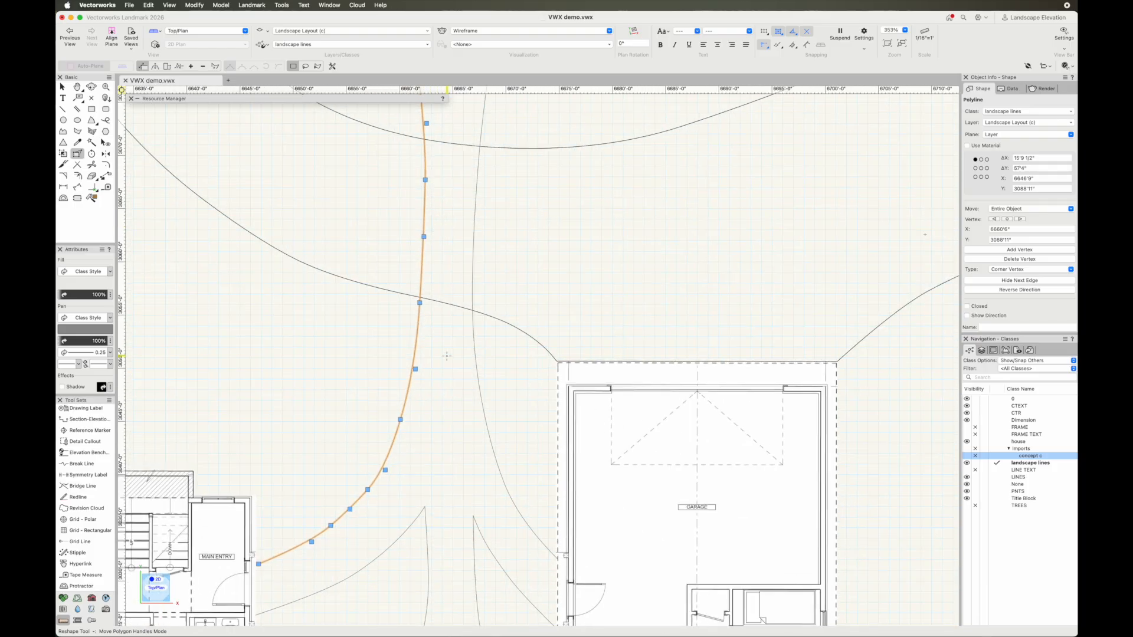
key(grave)
drag(416, 370, 418, 370)
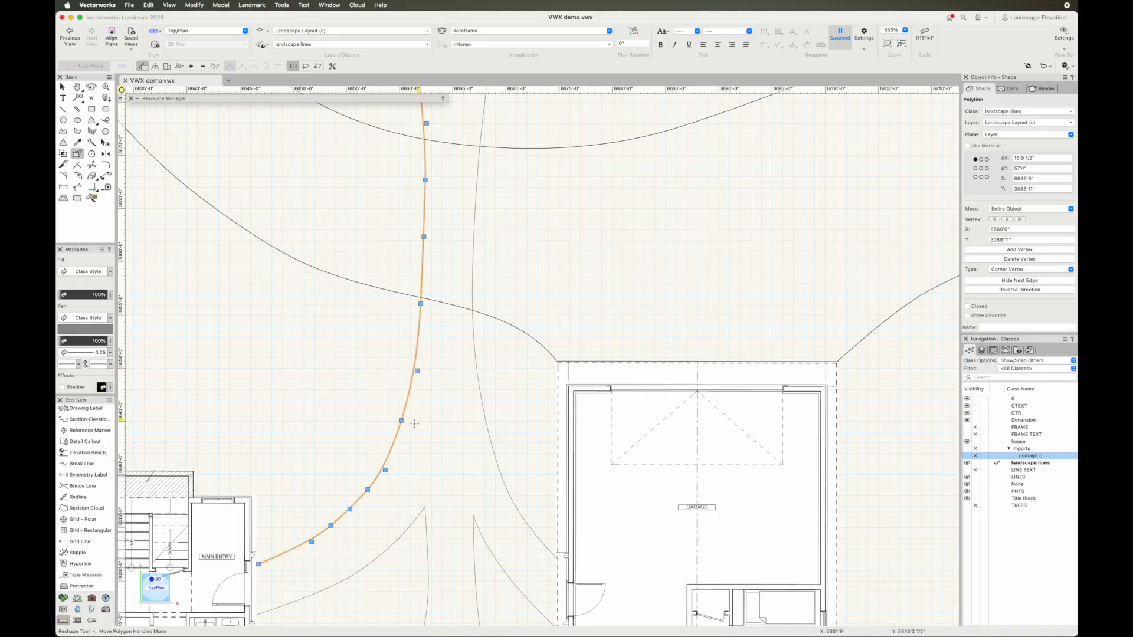
drag(402, 422, 405, 423)
drag(421, 374, 418, 372)
key(x)
key(x)
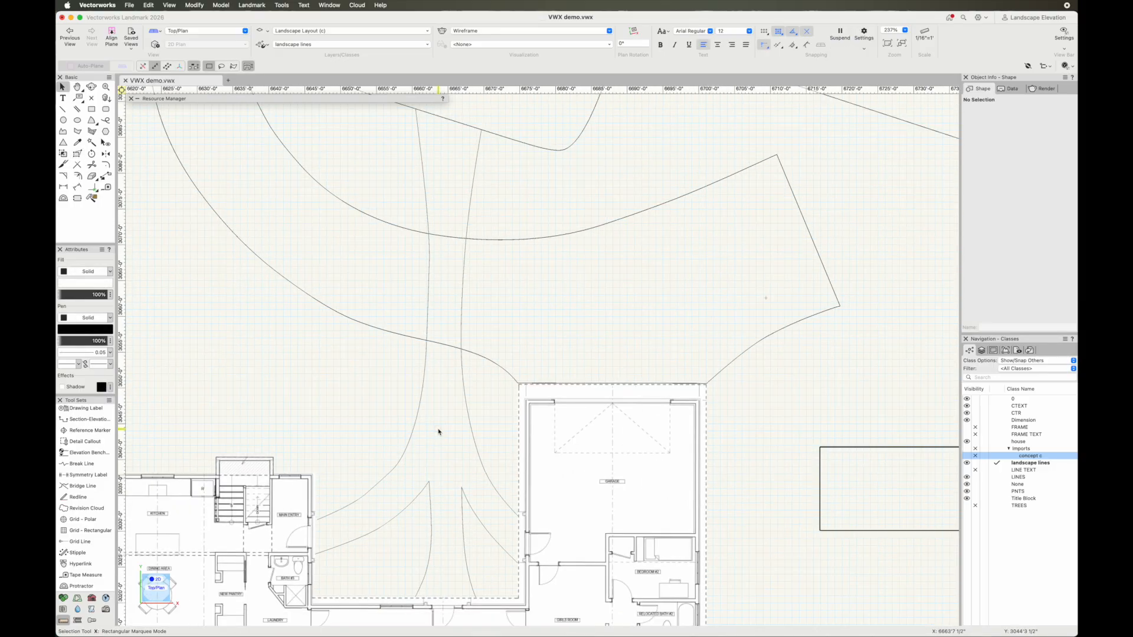
Step: Turn on visibility of the concept c class to show the sketch beneath the linework
scroll(439, 430, down, 5)
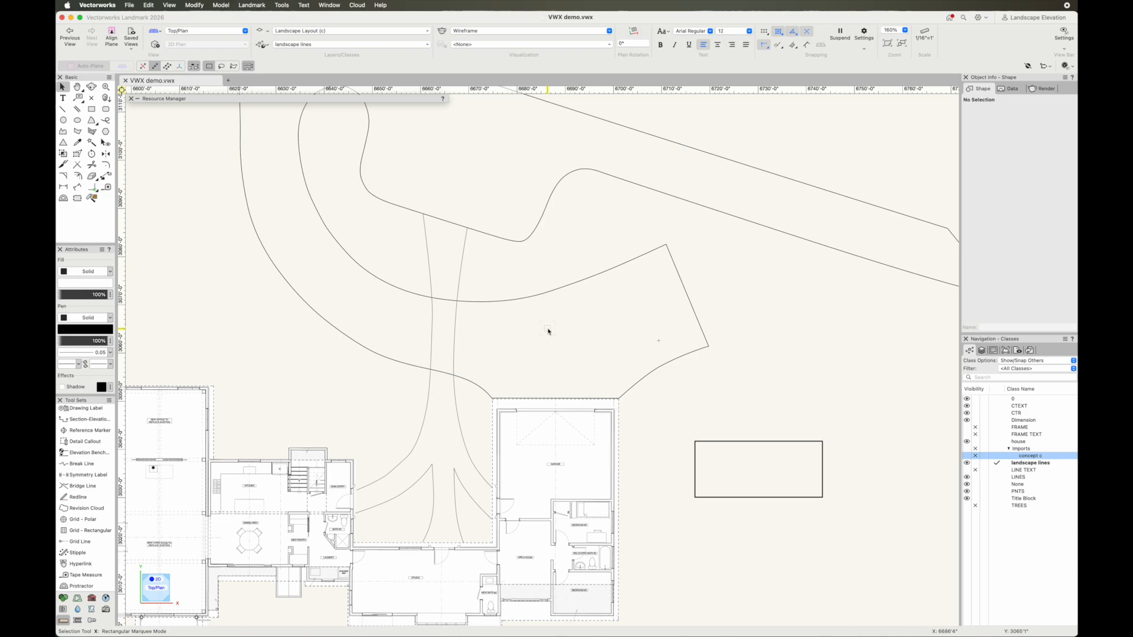
scroll(548, 331, down, 2)
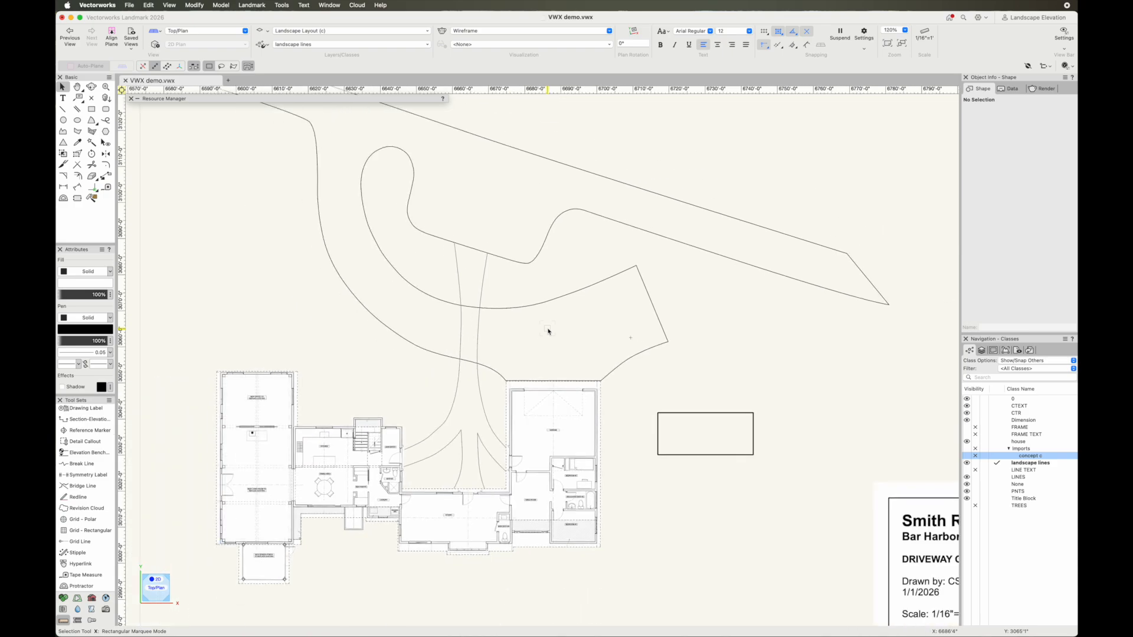
click(967, 456)
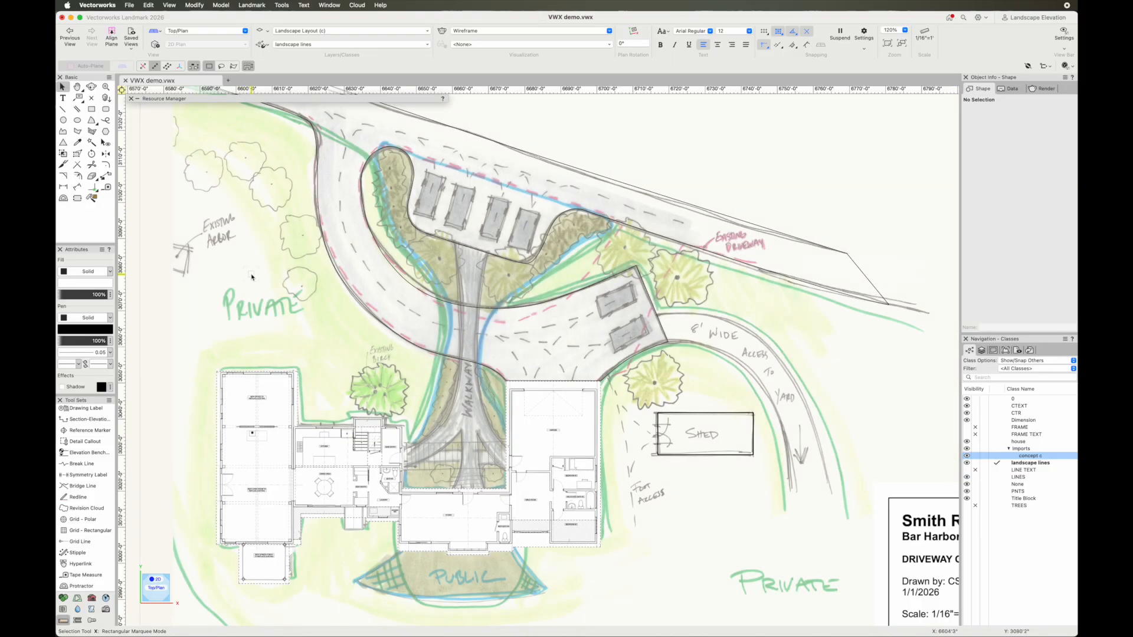
Step: Trace the leftmost tree above the existing arbor with a circle of about 5'2" radius
middle_drag(251, 275, 296, 306)
key(6)
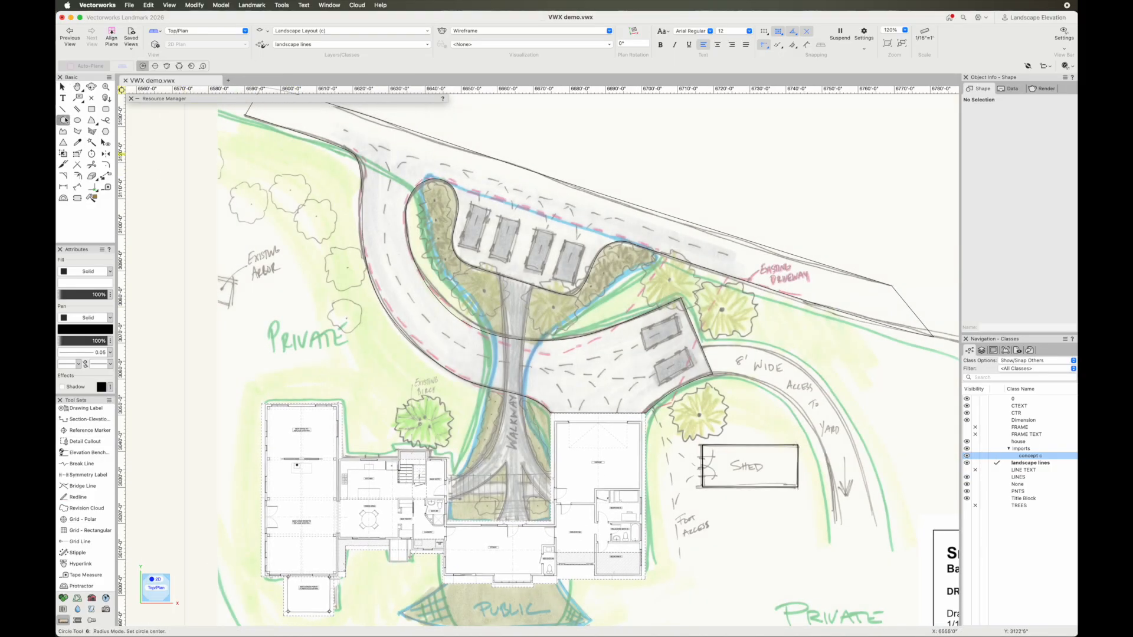
click(252, 206)
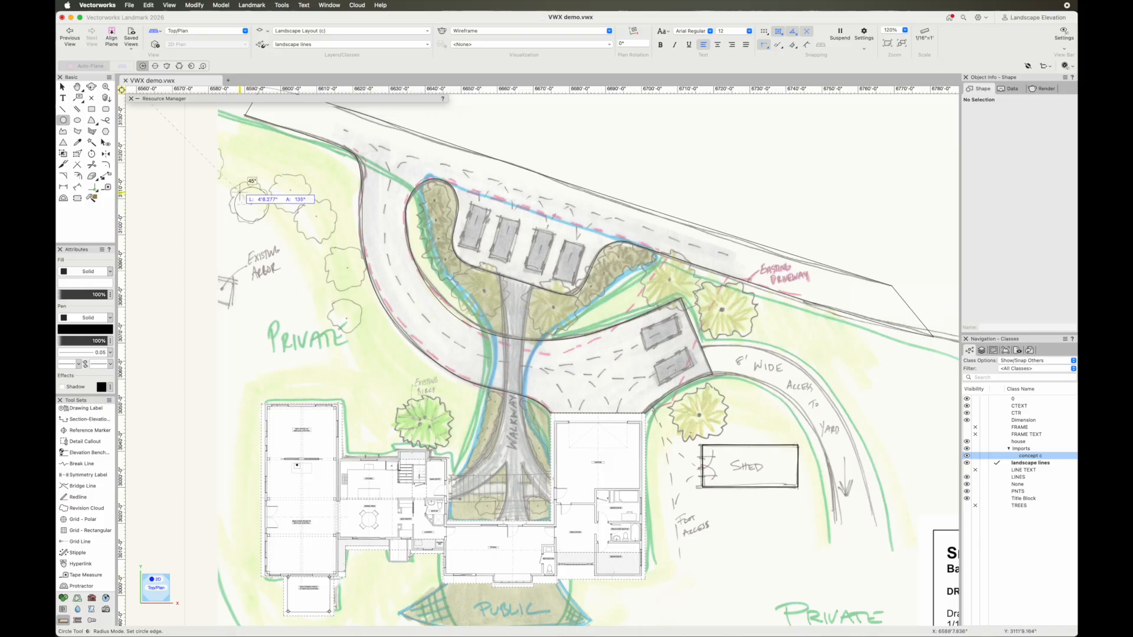
click(239, 193)
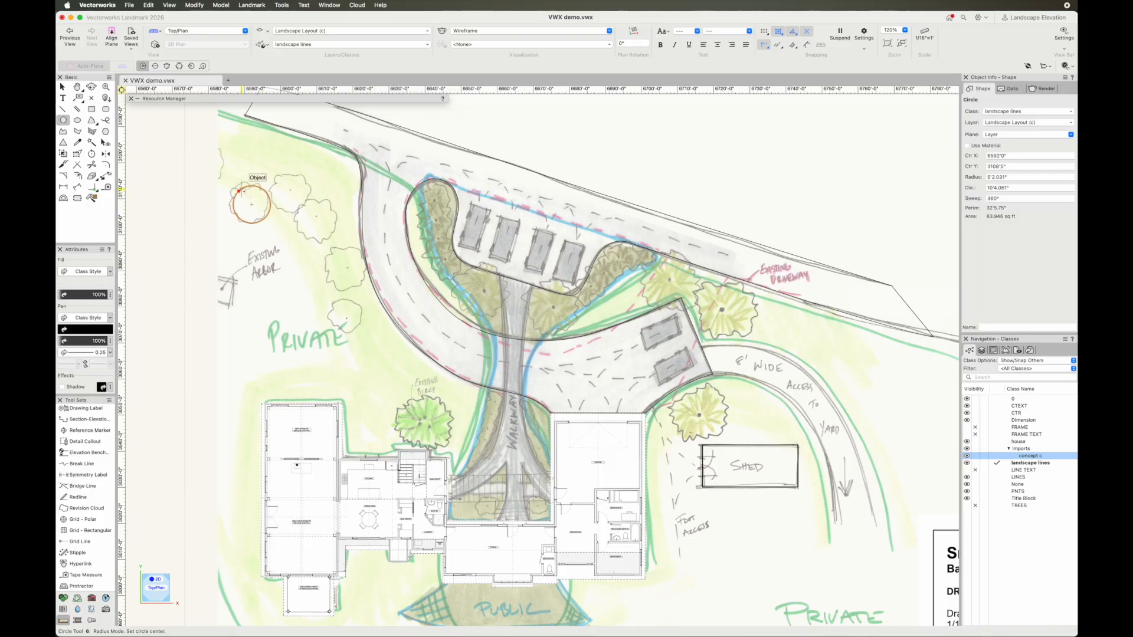
Step: Trace the next four trees along the driveway's left side with circles about 4'10" to 5'11" in radius
click(276, 186)
click(319, 217)
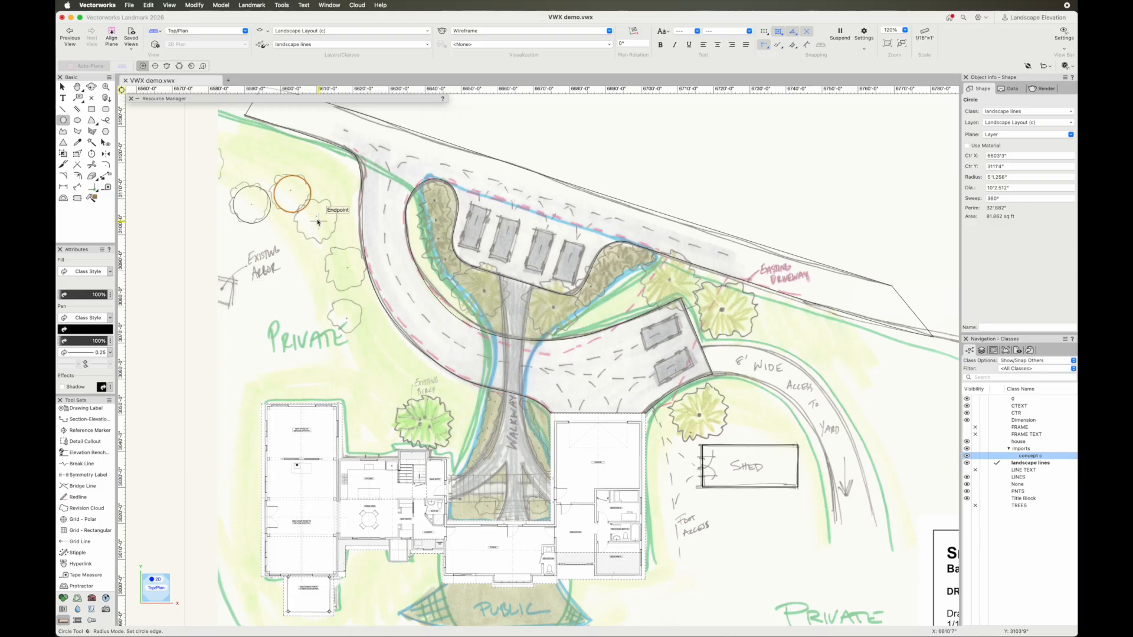
click(305, 207)
click(347, 267)
click(327, 260)
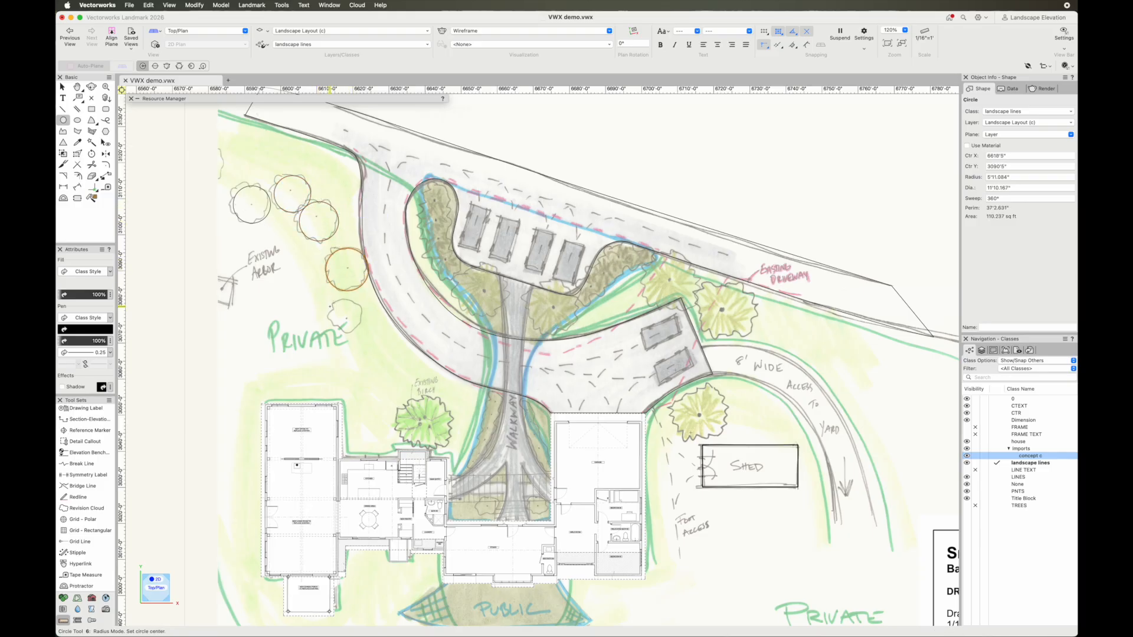
click(346, 318)
click(329, 308)
Step: Trace the existing birch above the house with a circle of about 7'2" radius and clear the selection
click(425, 421)
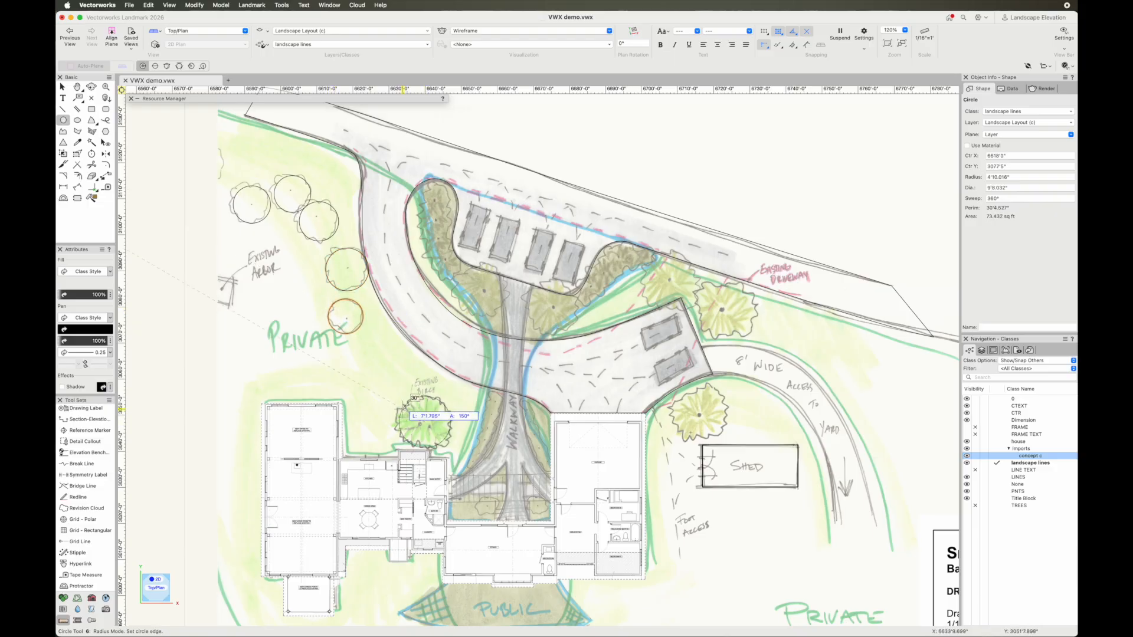
click(403, 408)
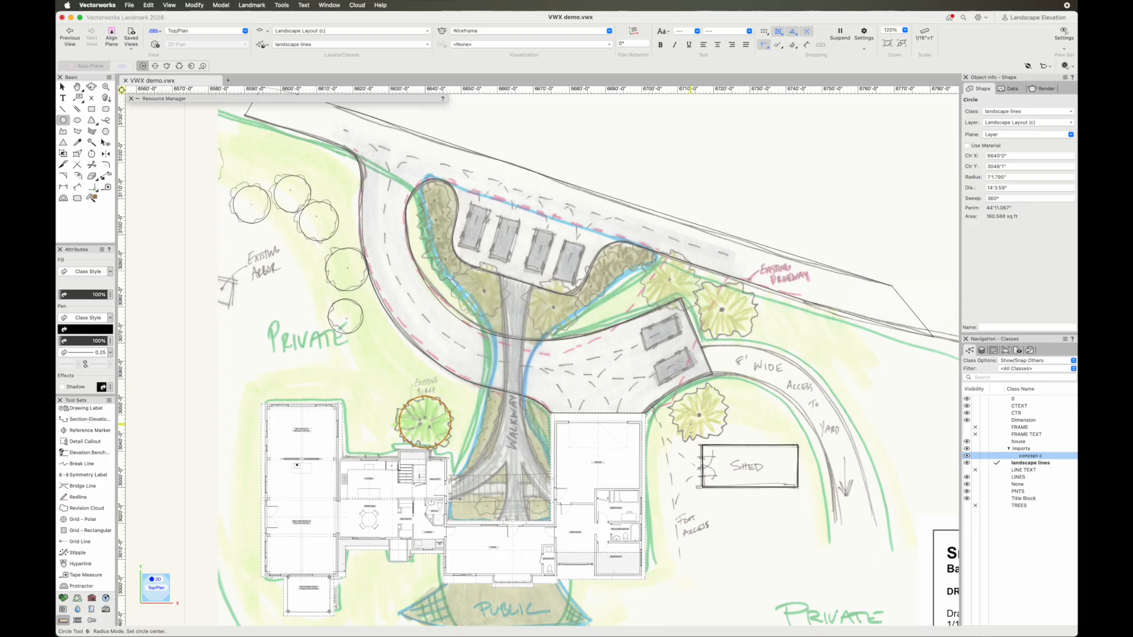
key(x)
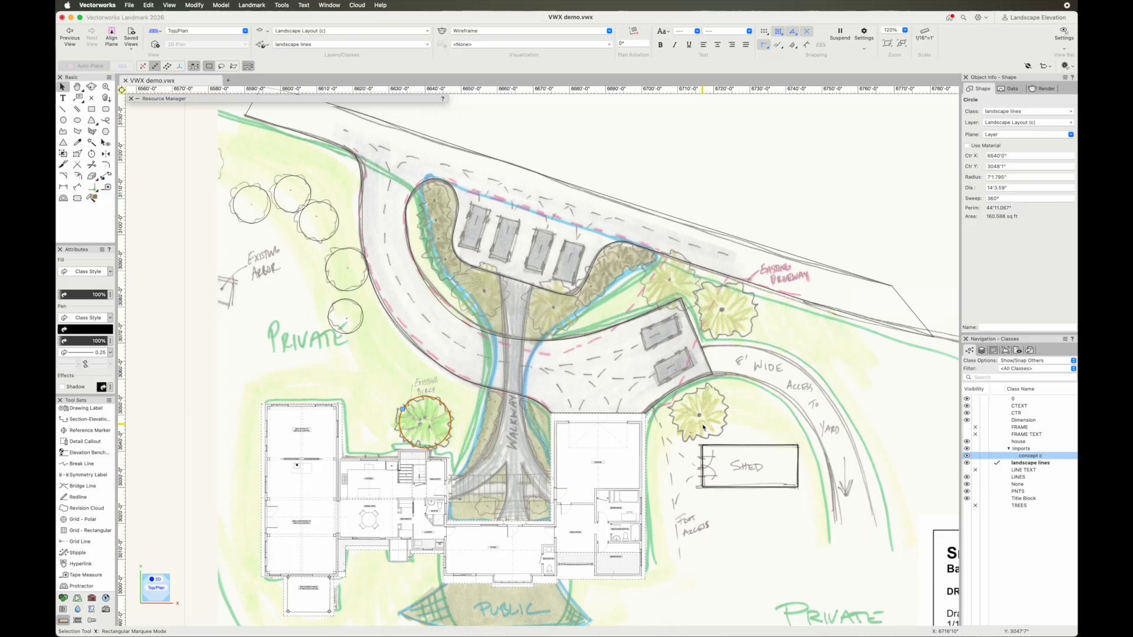
click(838, 351)
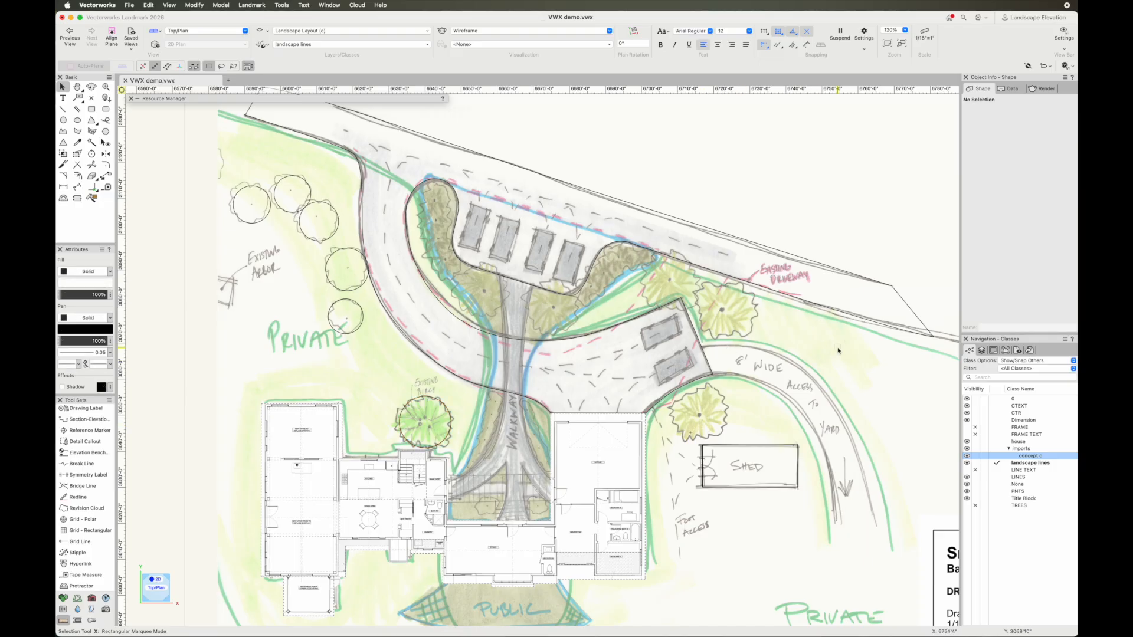
Step: Measure the length of the driveway's straight end edge beside the two parked cars
key(h)
drag(839, 351, 815, 335)
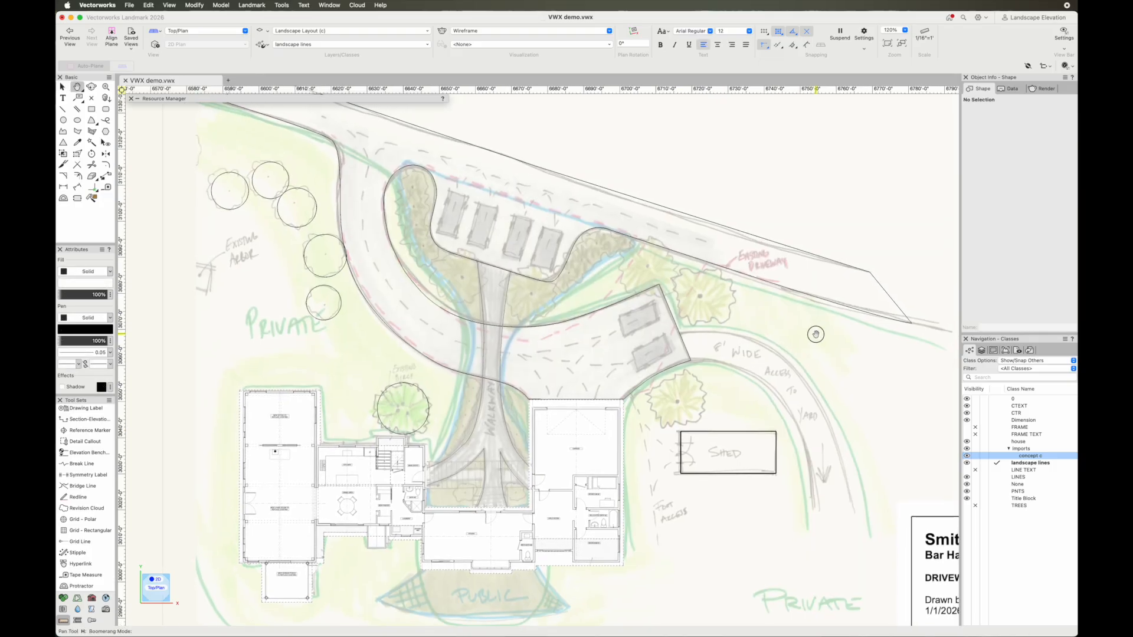
middle_drag(816, 335, 816, 336)
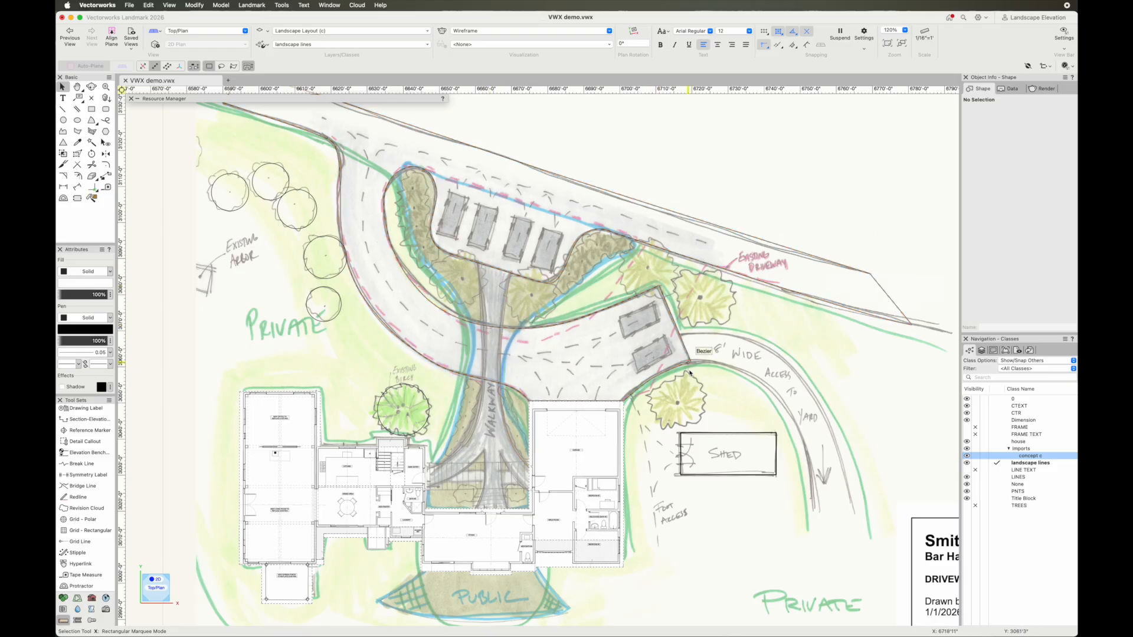
scroll(689, 371, up, 5)
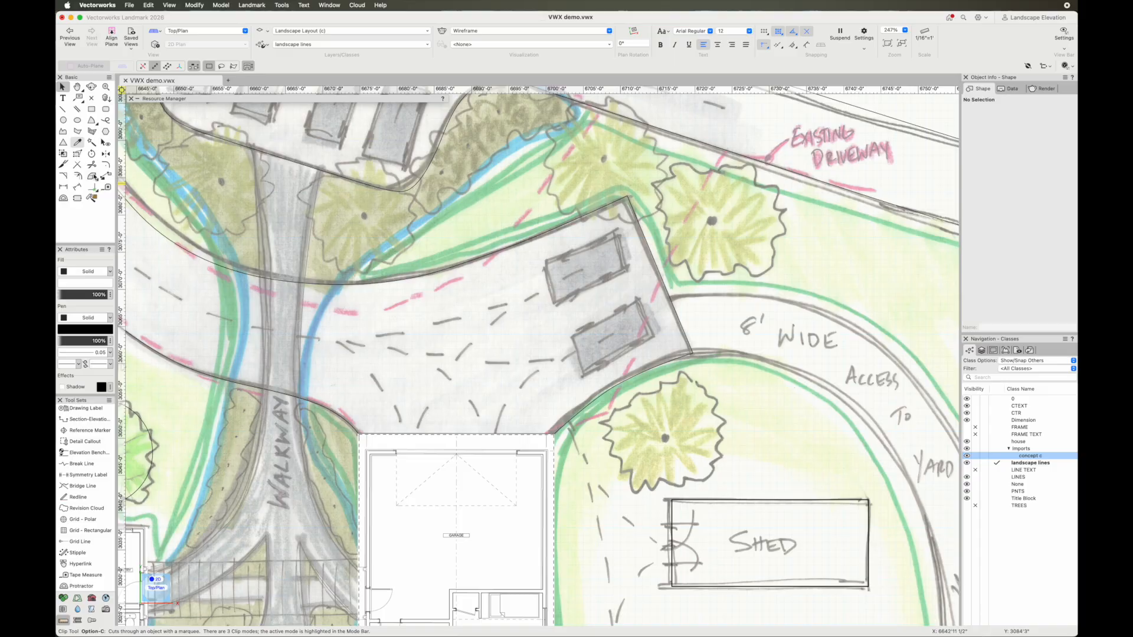
click(106, 186)
click(627, 195)
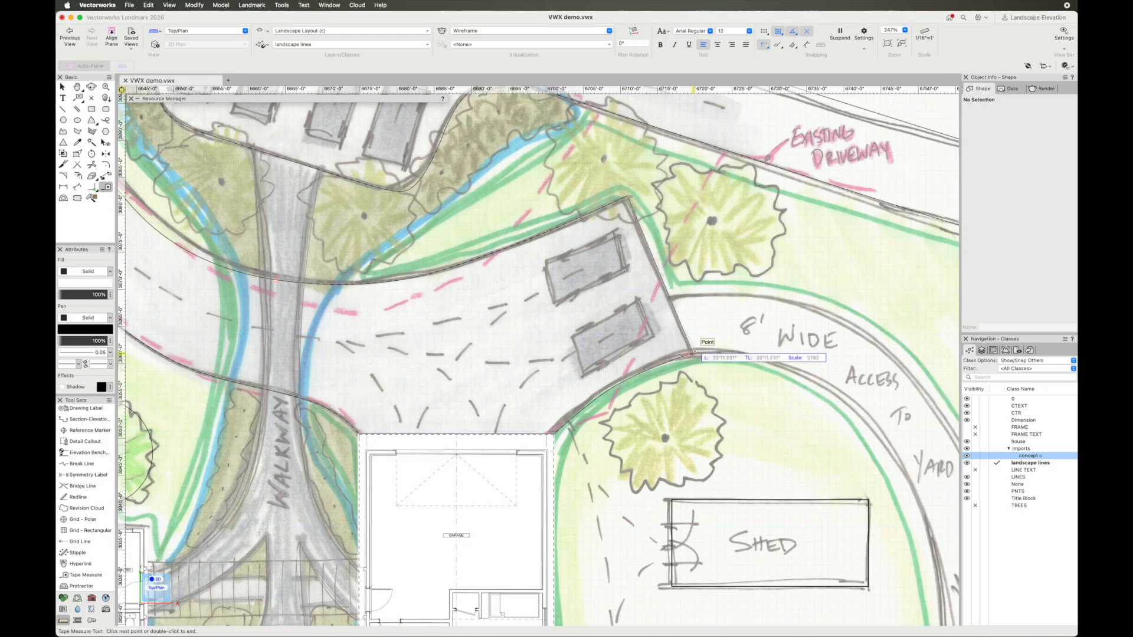
key(x)
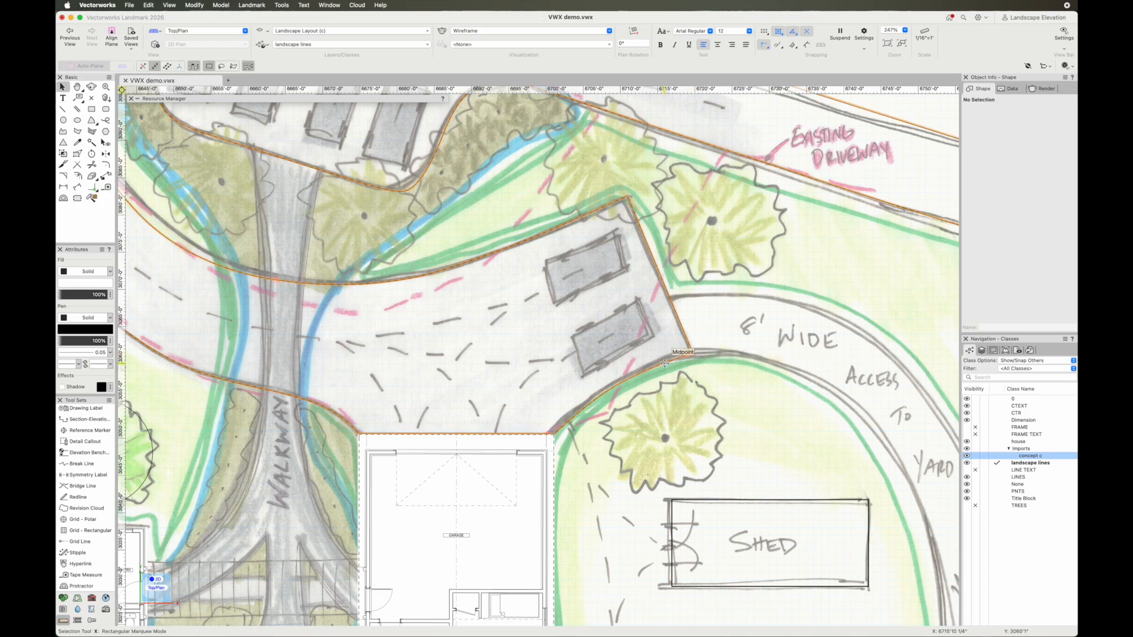
Step: Reshape the driveway by moving the upper corner vertex of its parking end slightly outward with snapping suspended
double_click(611, 203)
scroll(648, 178, up, 3)
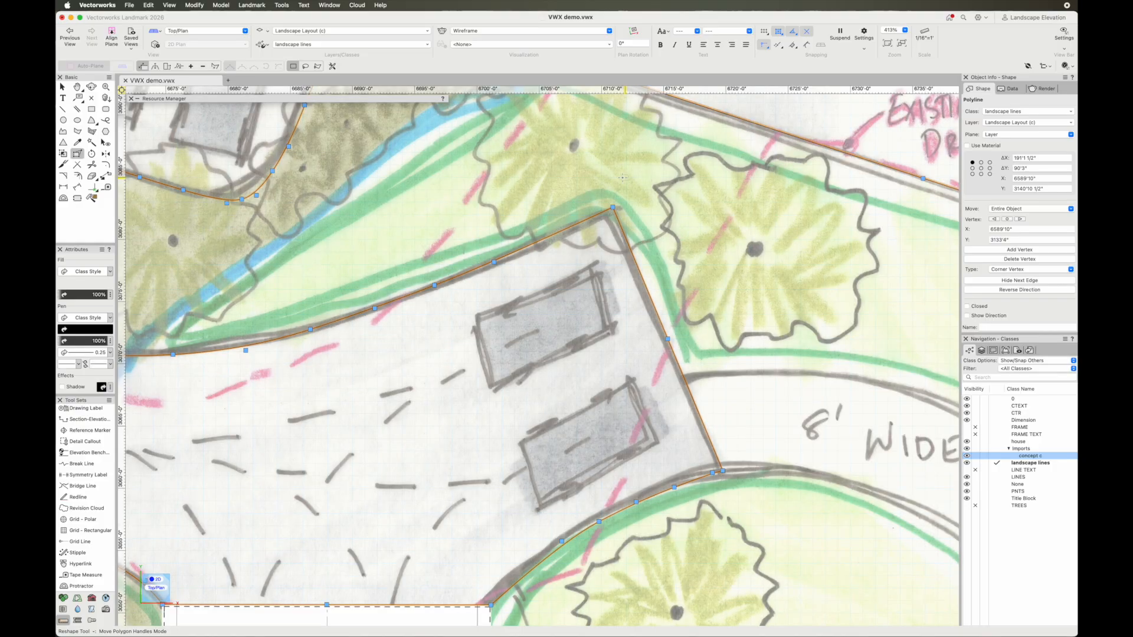
key(`)
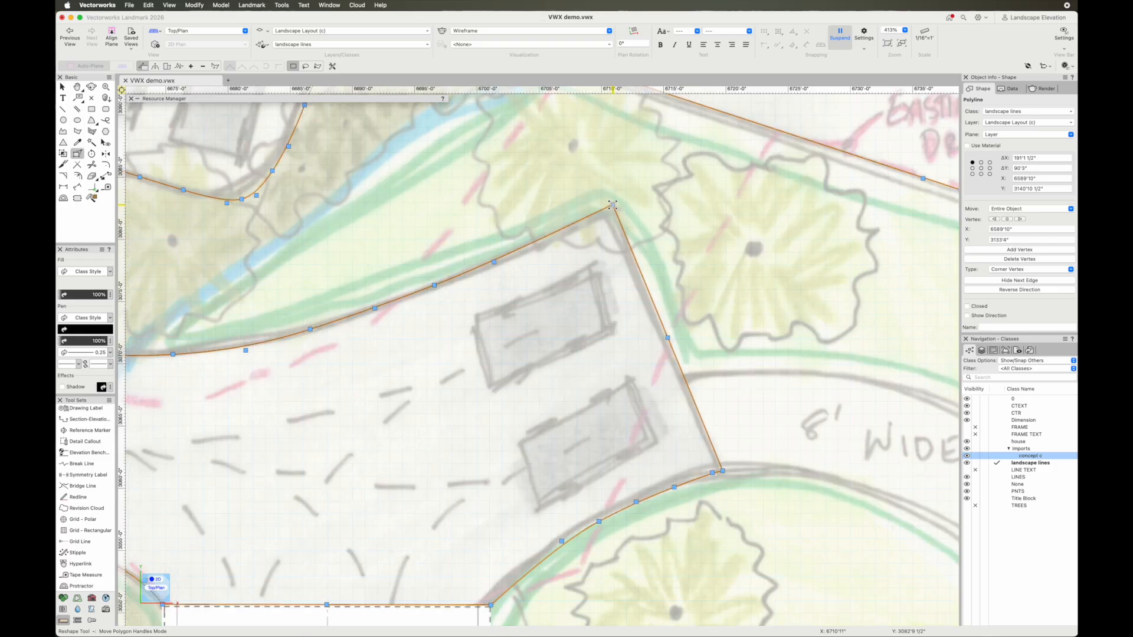
key(x)
key(x)
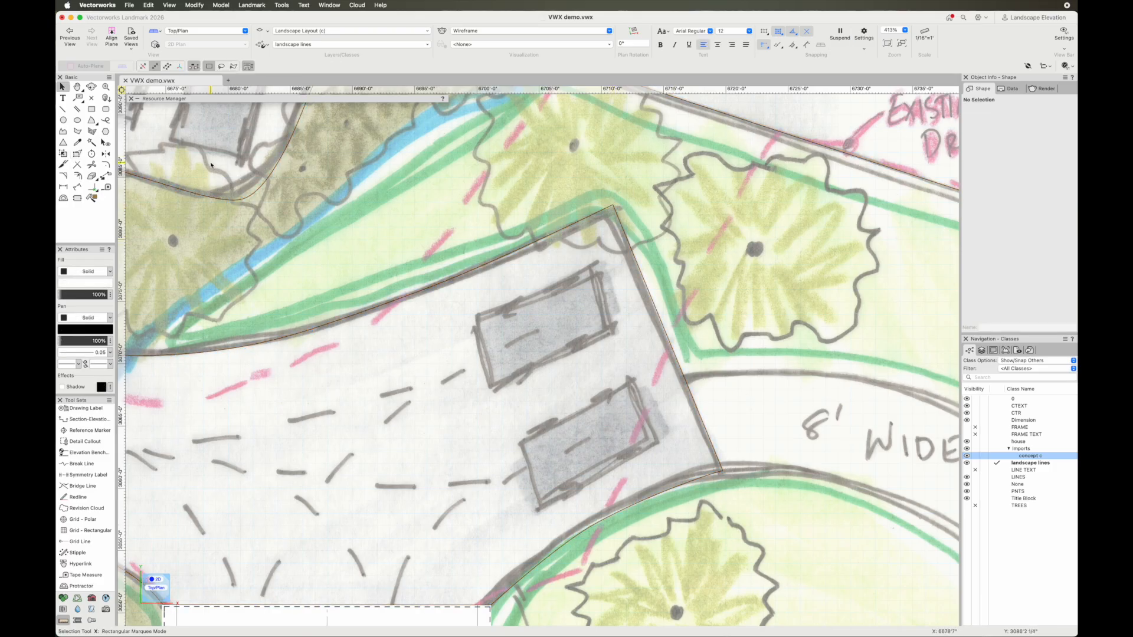
Step: Remeasure the driveway's parking end edge after the corner adjustment
click(107, 186)
click(614, 205)
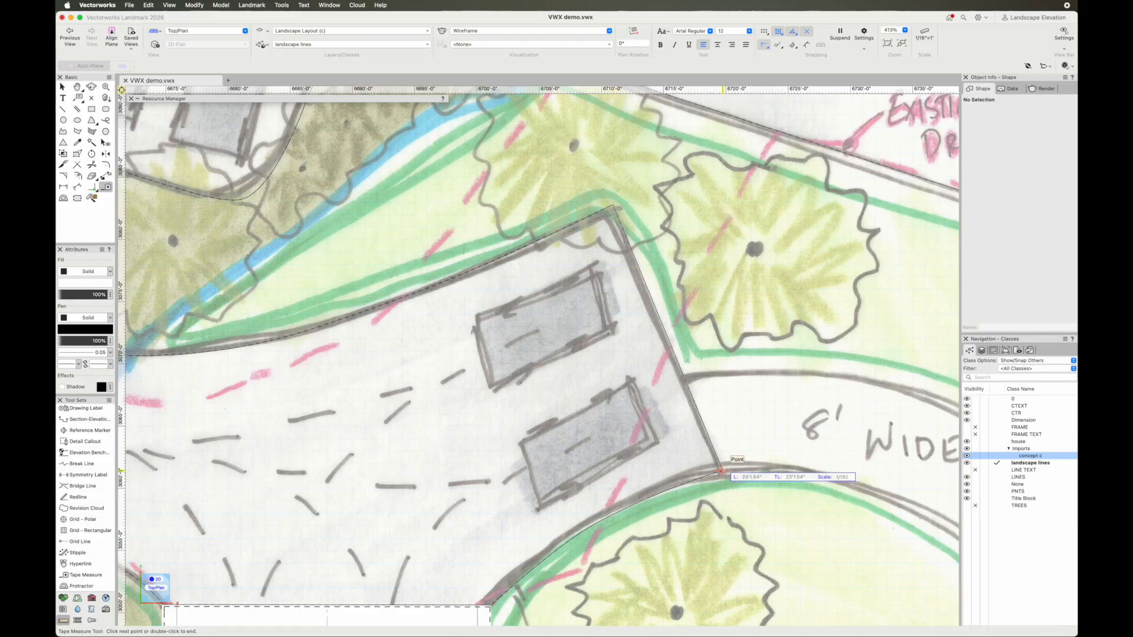
key(x)
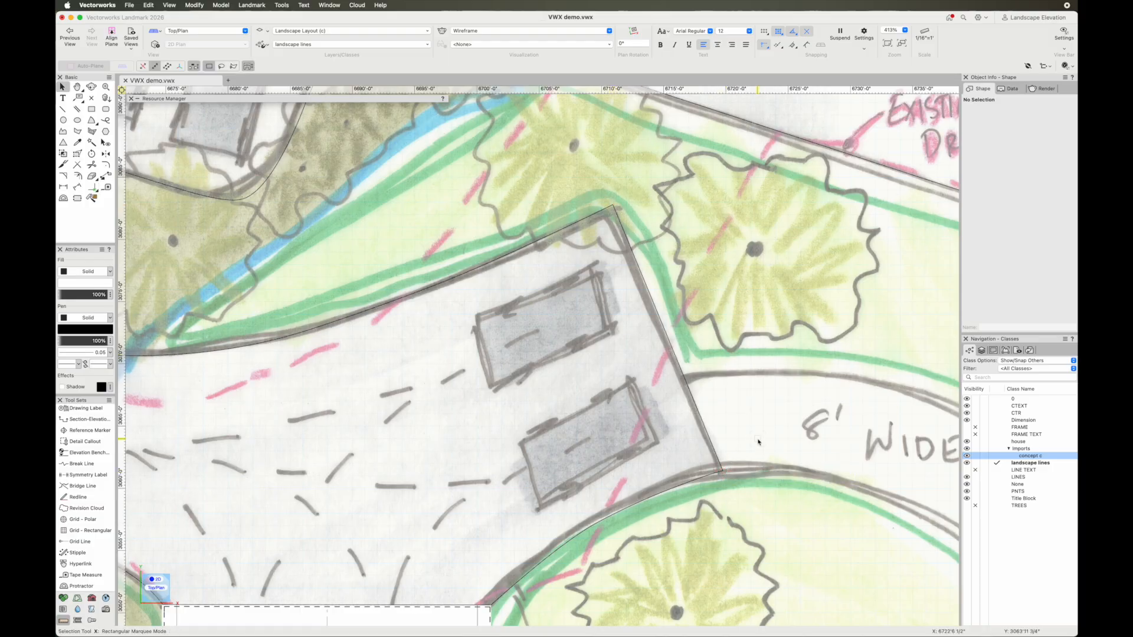
Step: Draw near-vertical axis lines up the walkway, about 109'3" long, and from the garage front's midpoint, about 74'5" long
scroll(760, 441, down, 3)
mouse_move(759, 441)
middle_down()
mouse_move(739, 334)
mouse_move(774, 329)
middle_up()
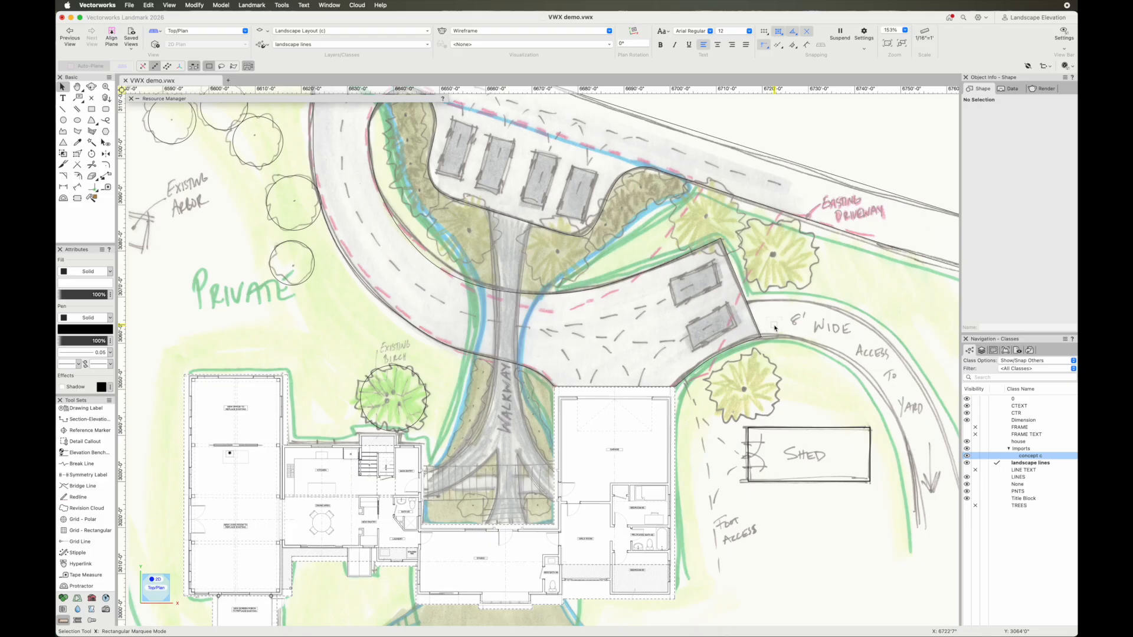
key(u)
key(2)
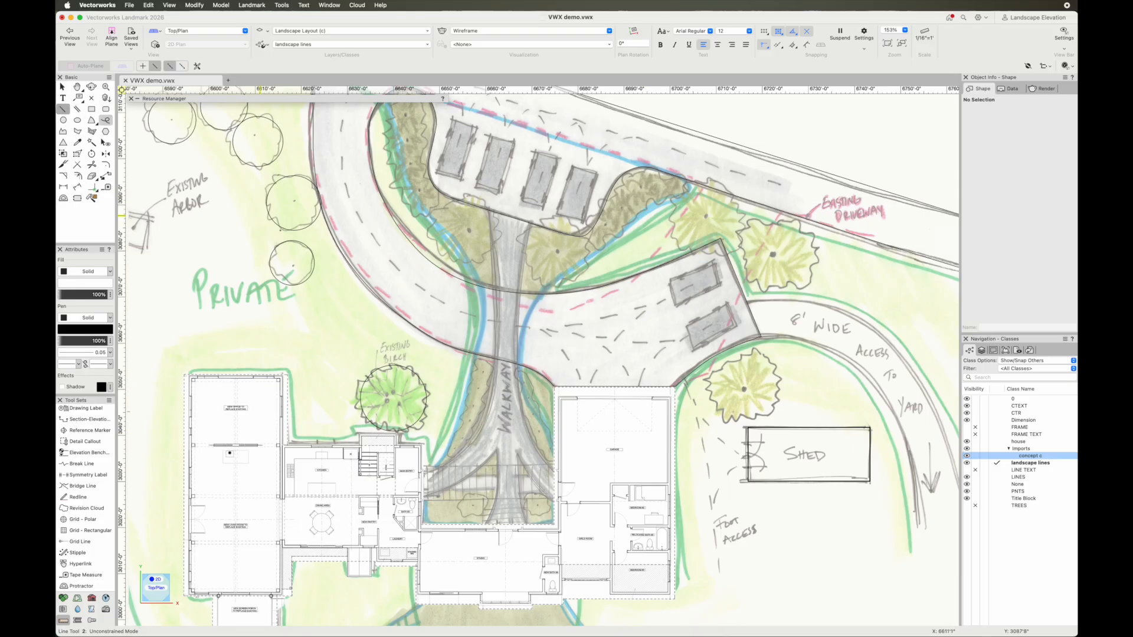
scroll(537, 458, down, 2)
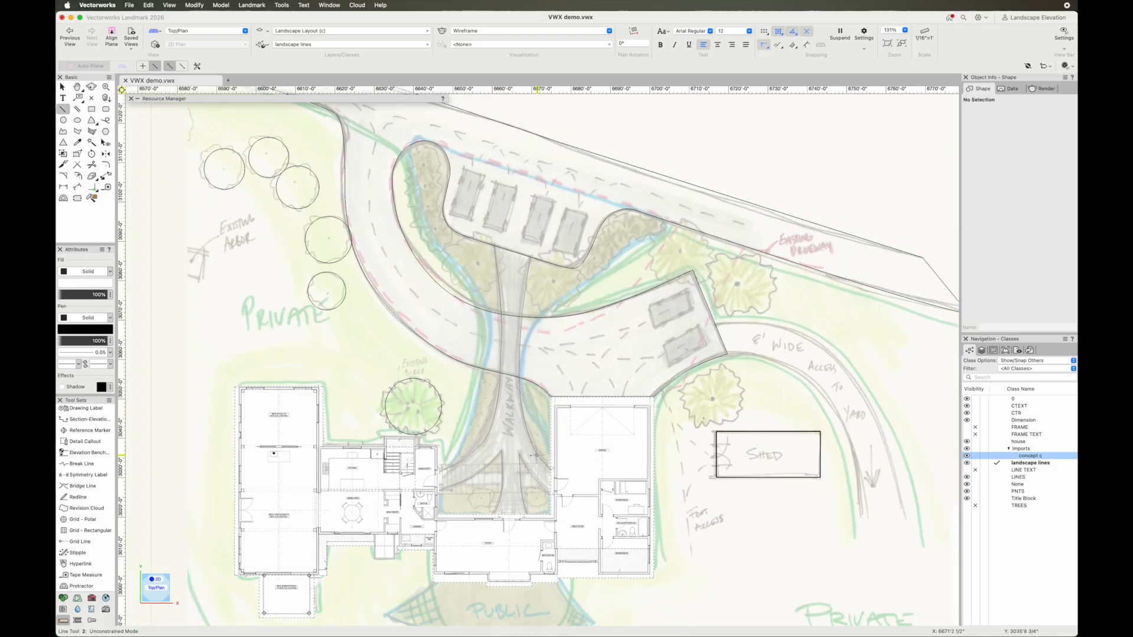
middle_drag(524, 436, 496, 481)
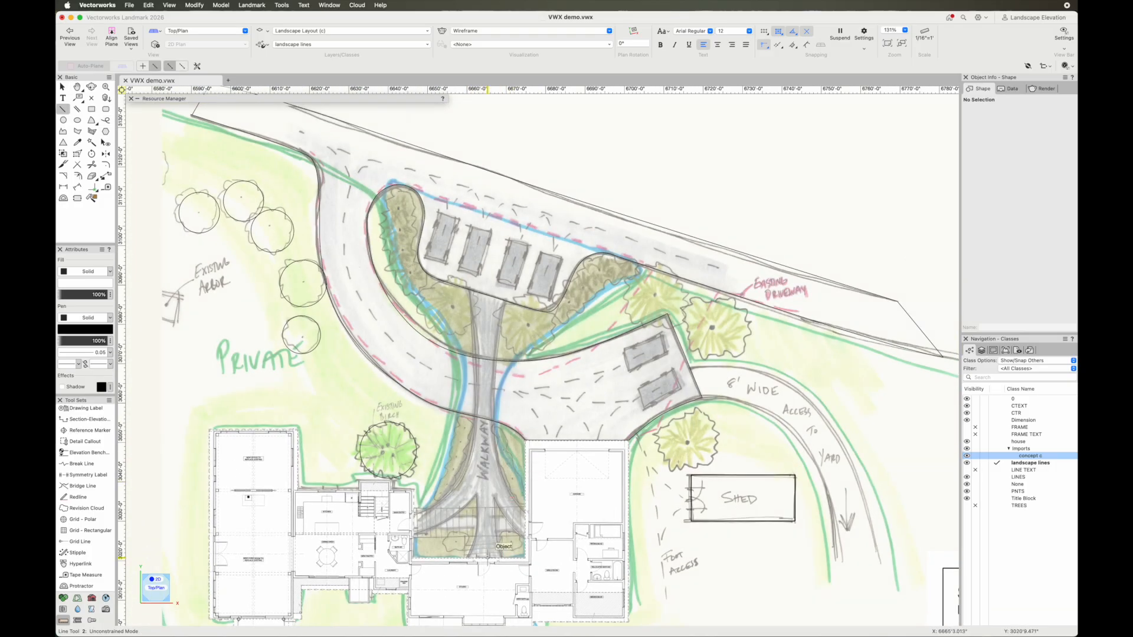
click(484, 555)
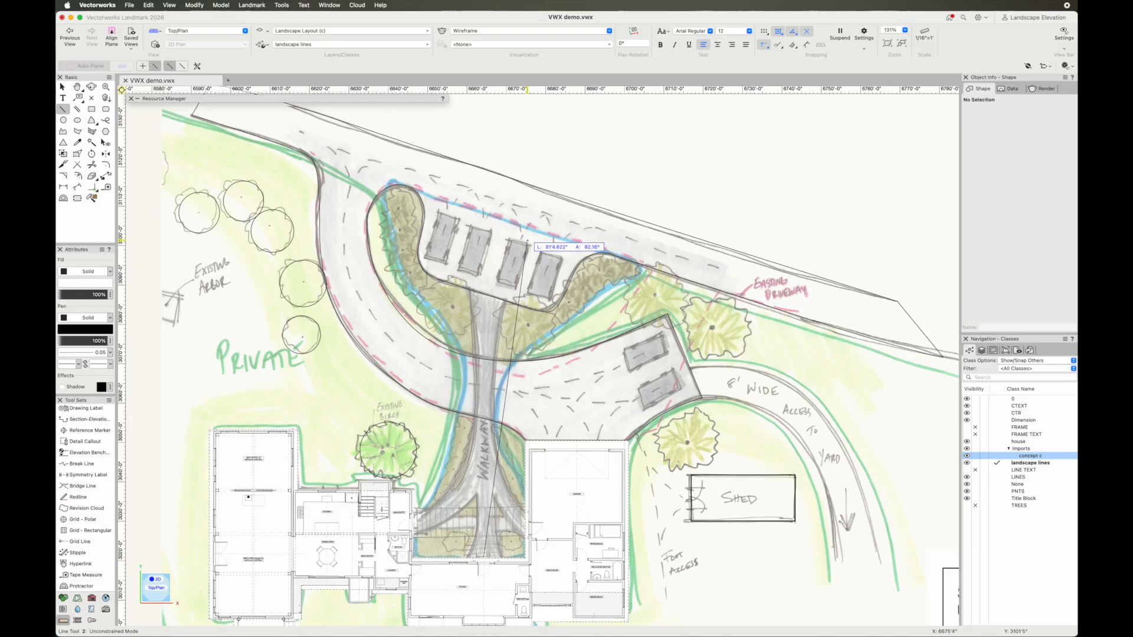
click(484, 127)
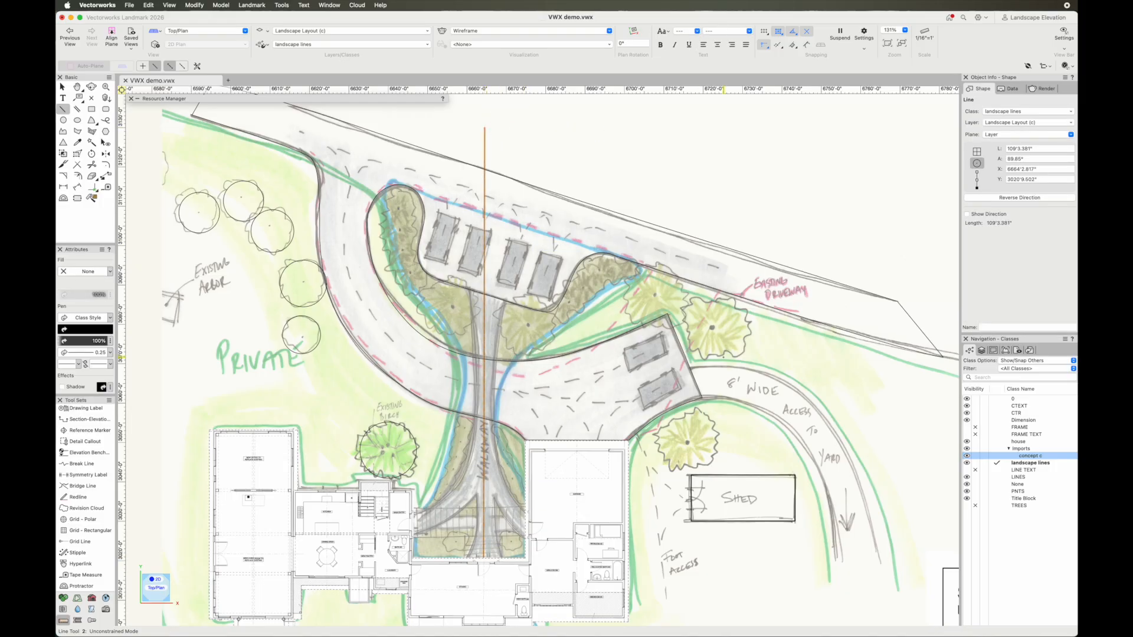
click(577, 439)
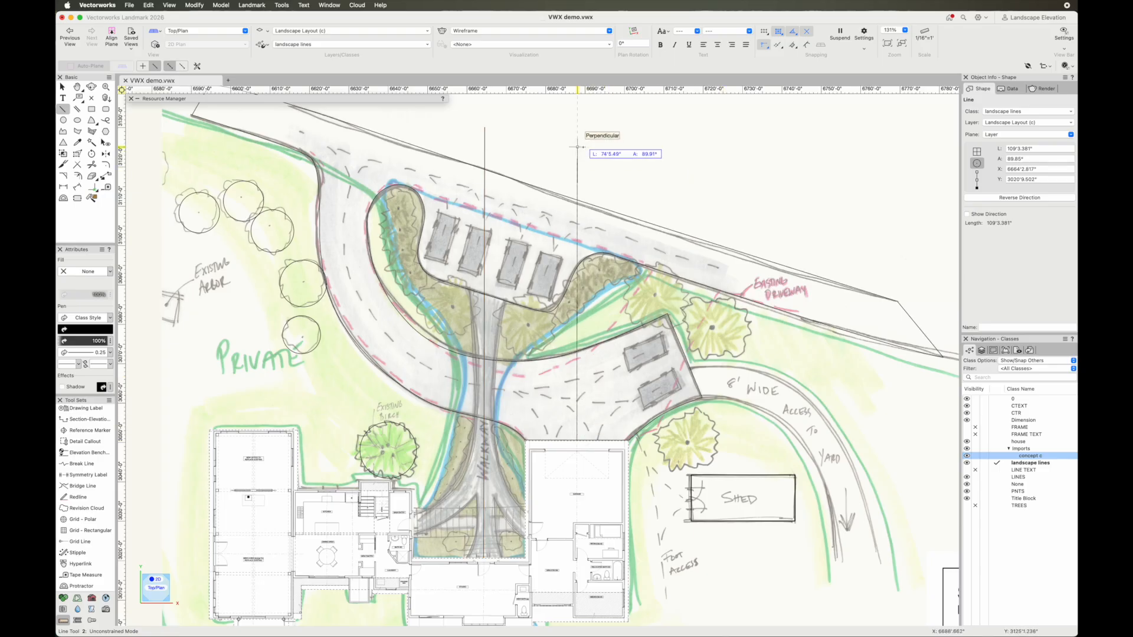
click(577, 145)
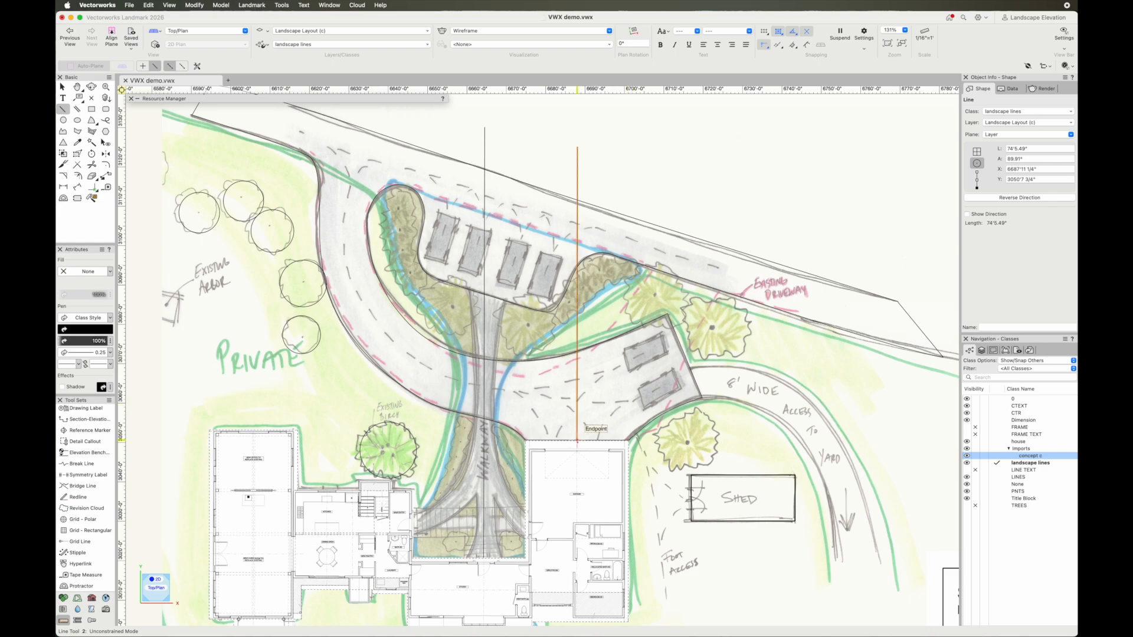
Step: Draw a diagonal line about 86' long at 47° from the garage front's midpoint and a horizontal line about 28'3" across the entry courtyard
click(577, 440)
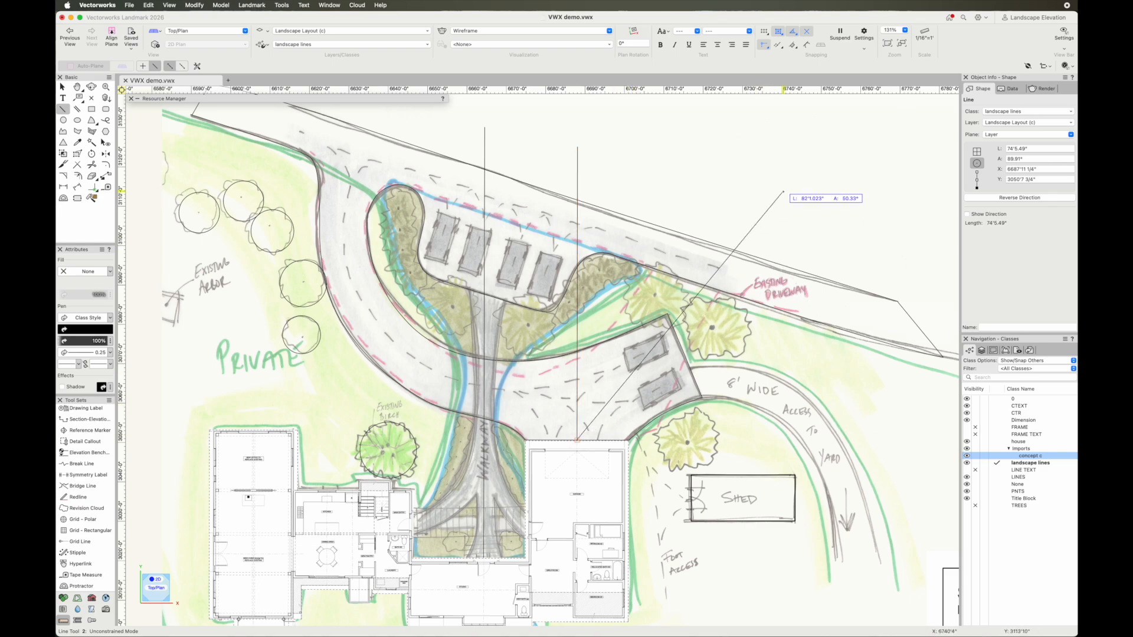
click(806, 190)
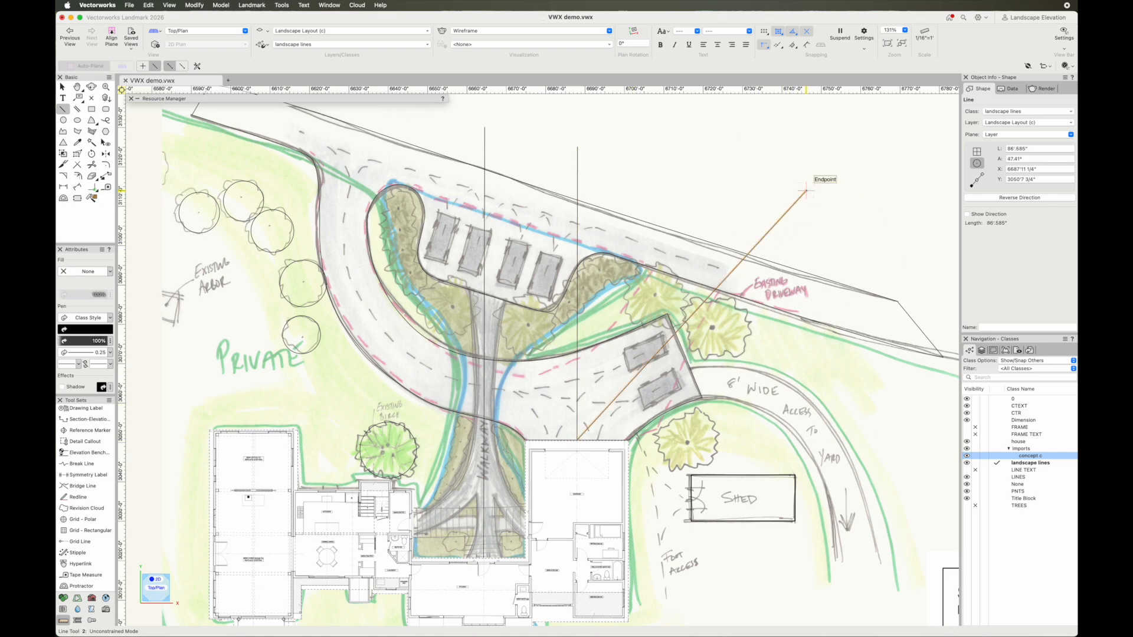
click(414, 525)
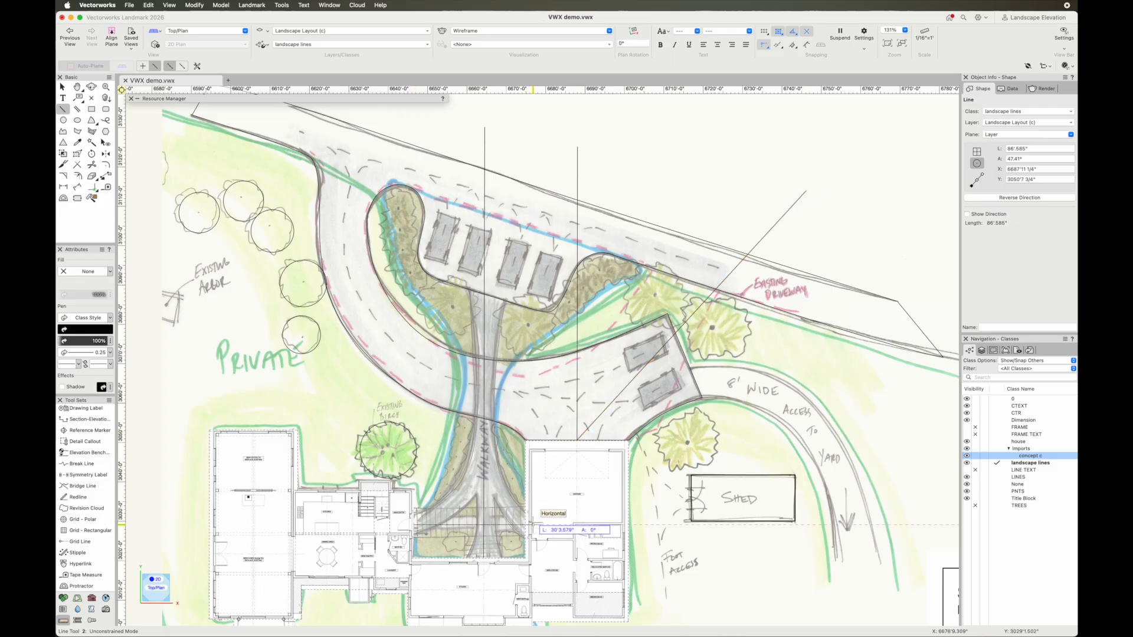
click(525, 525)
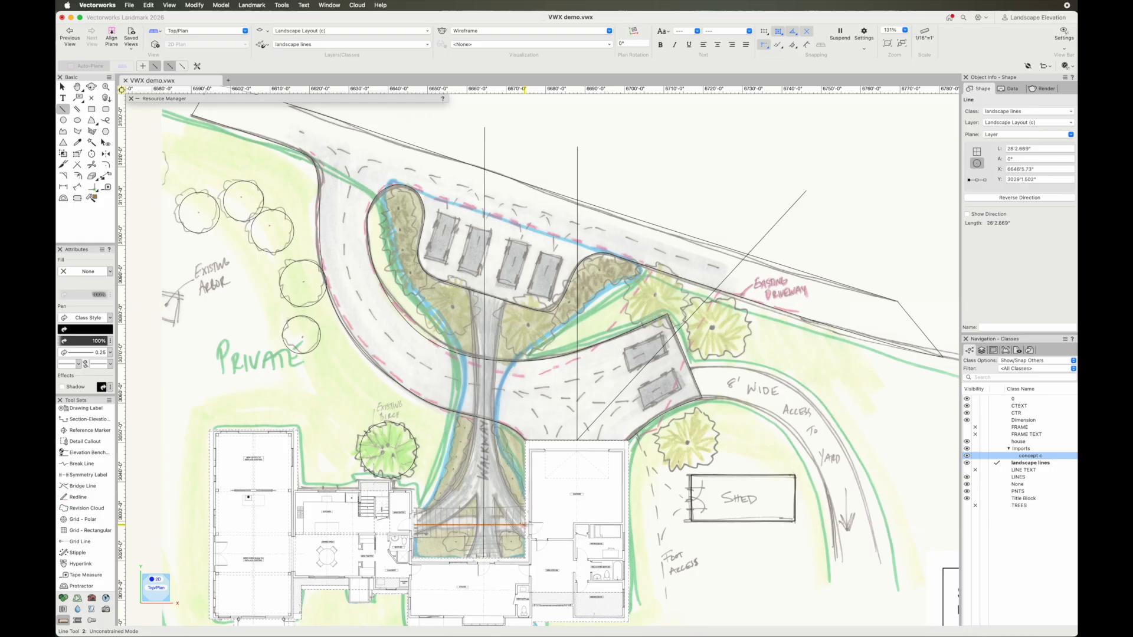
Step: Draw a vertical axis line about 104'7" long from the kitchen up across the driveway
scroll(481, 513, up, 1)
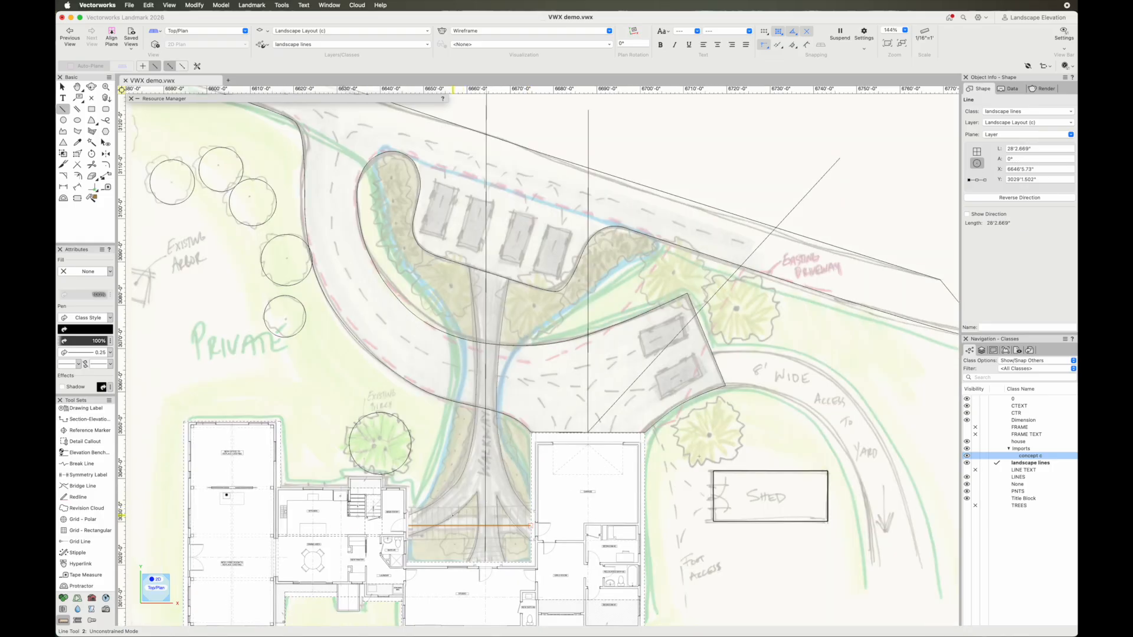
scroll(396, 487, up, 3)
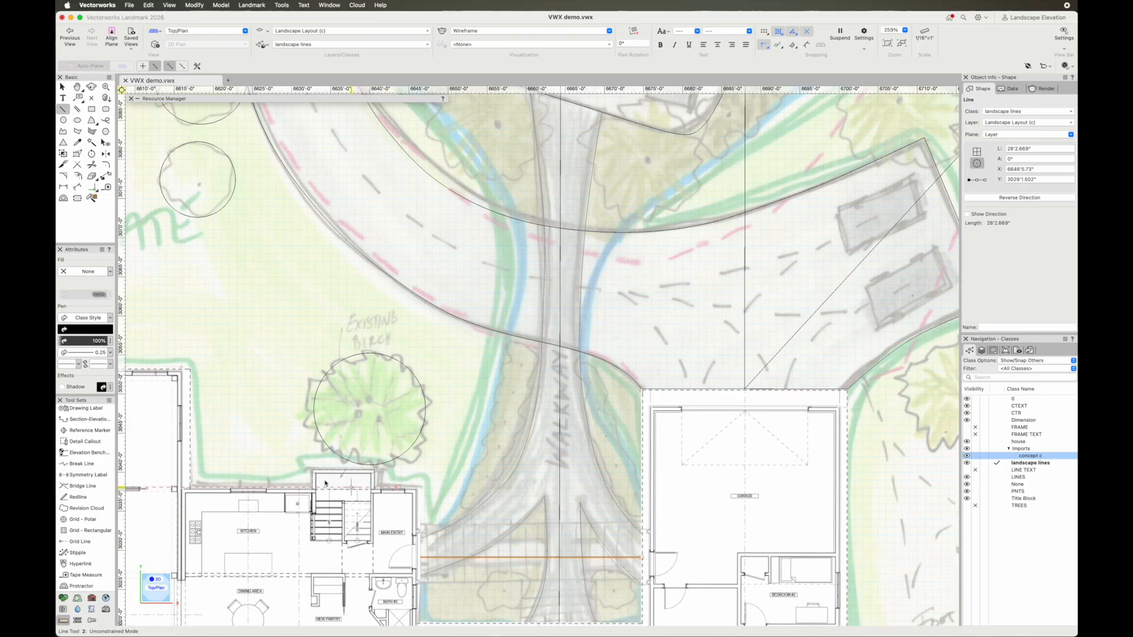
scroll(349, 487, up, 1)
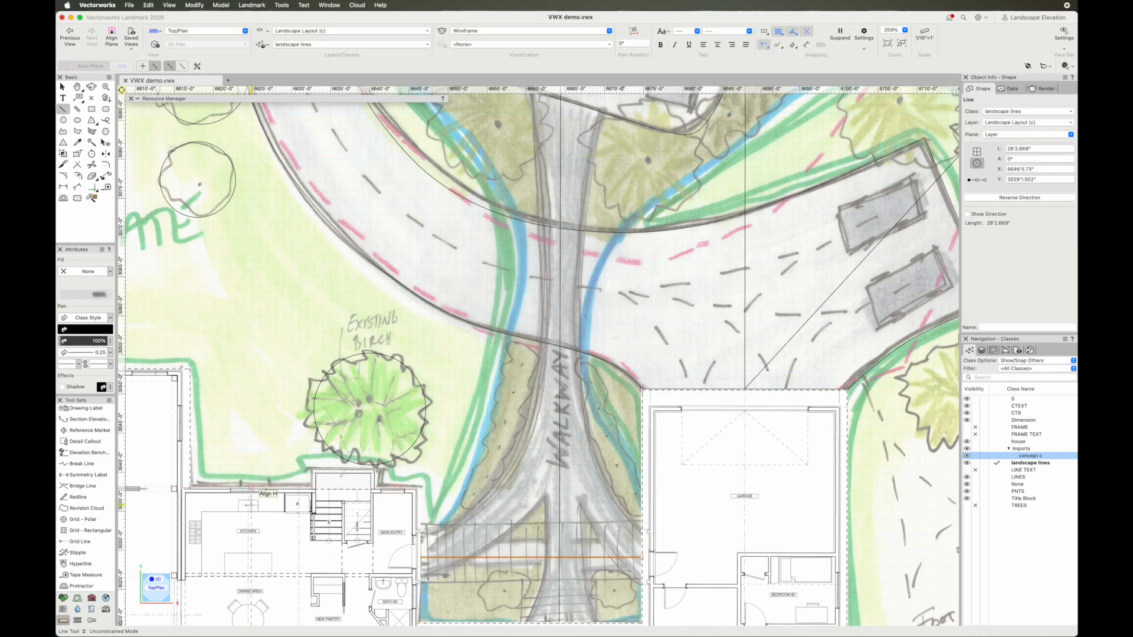
key(grave)
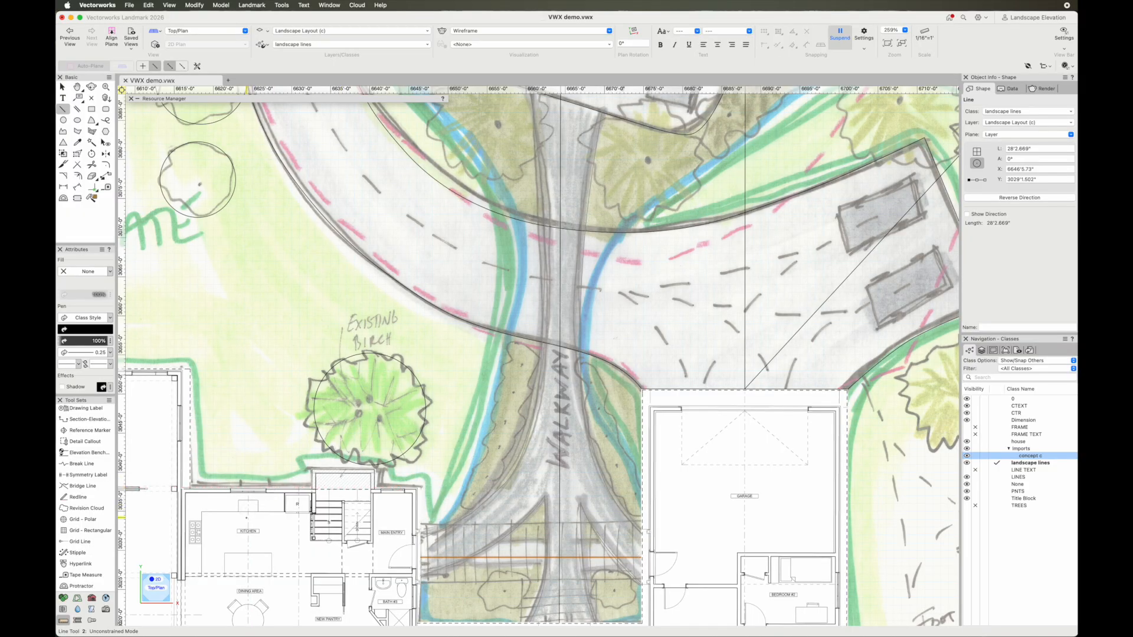
click(249, 521)
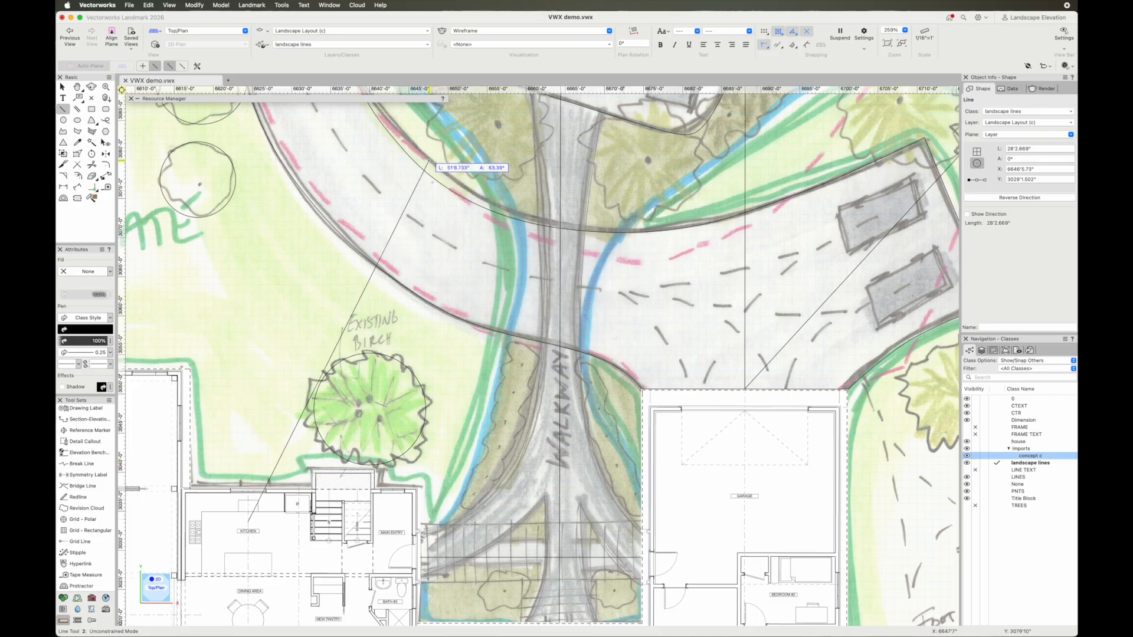
scroll(251, 173, down, 3)
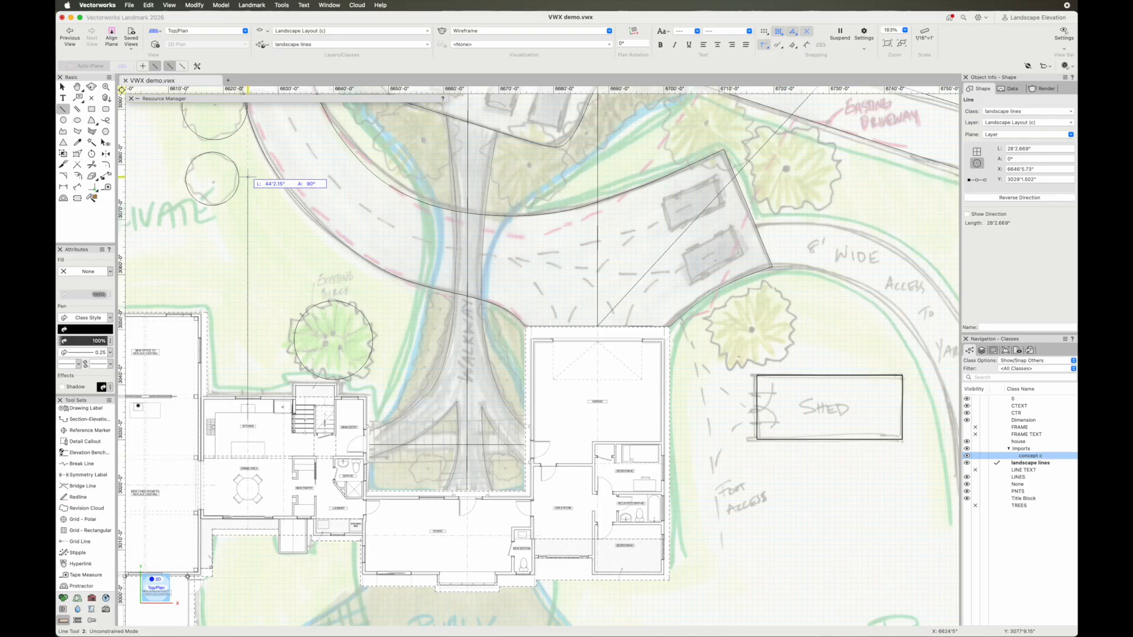
middle_drag(247, 176, 288, 380)
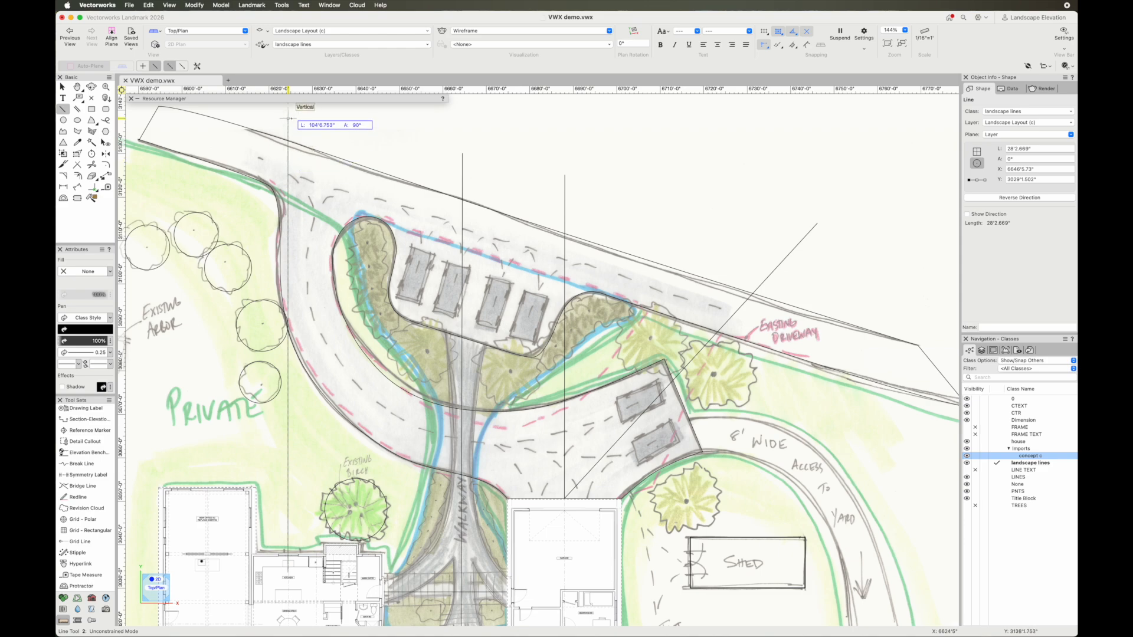
click(289, 118)
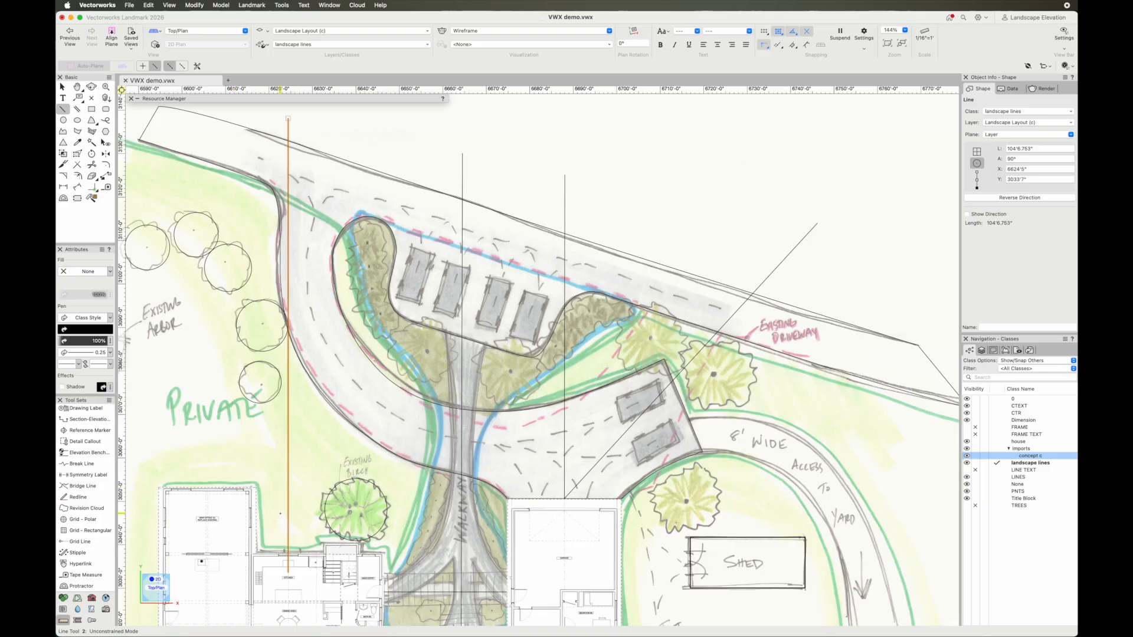
Step: Draw a diagonal sight line about 97'11" long at about 56° from the new office's upper wall across the driveway and parking
scroll(280, 514, up, 3)
middle_drag(281, 514, 459, 440)
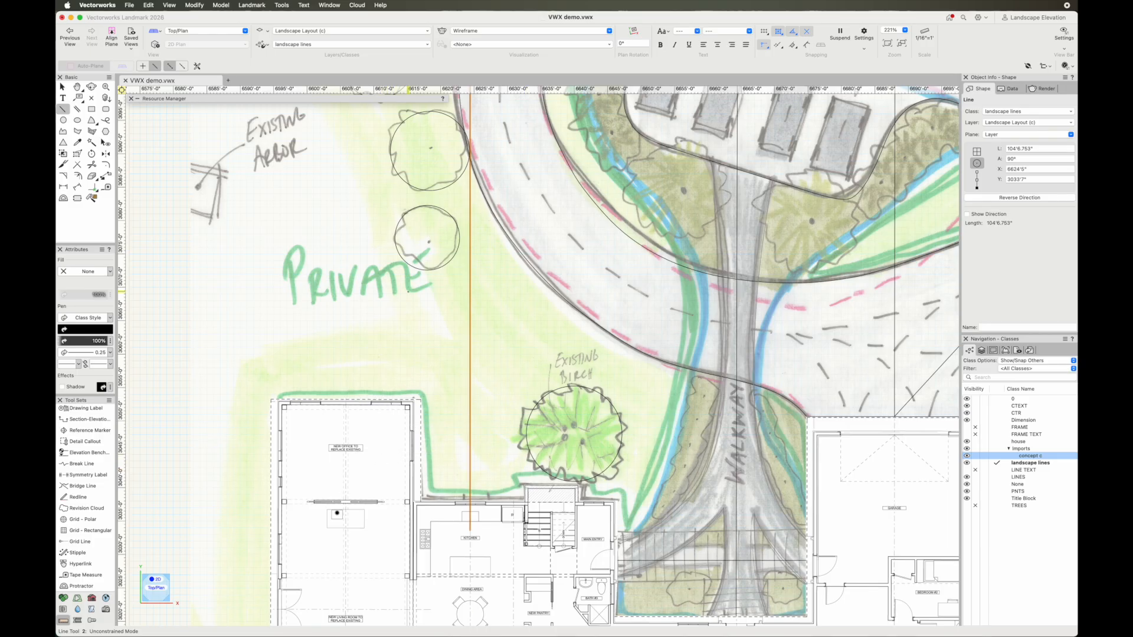
click(389, 396)
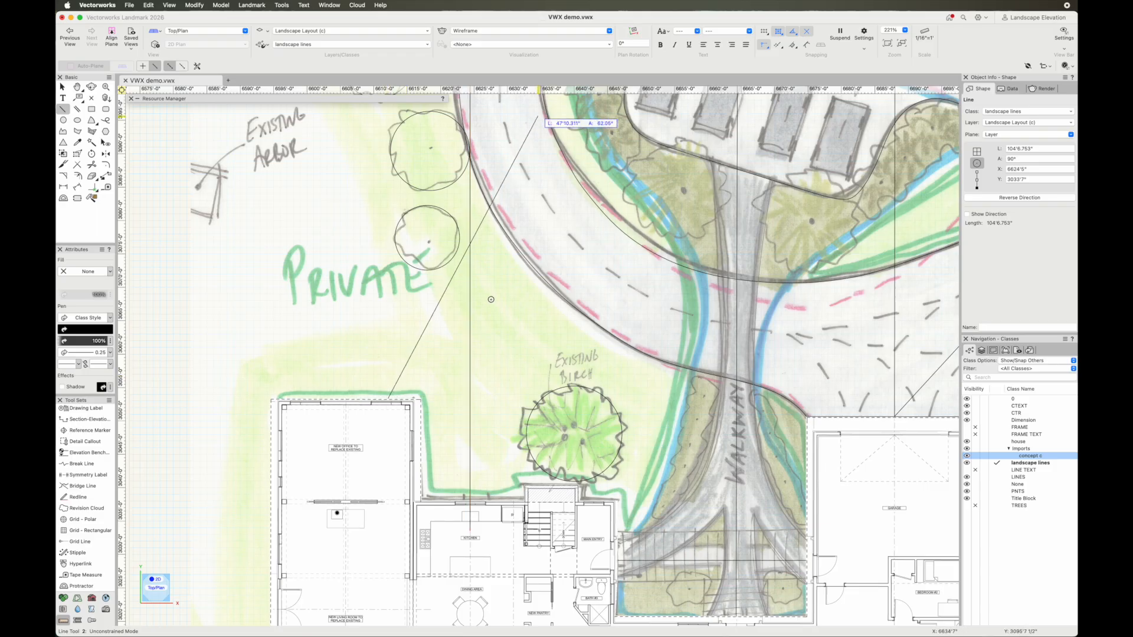
middle_drag(518, 260, 381, 389)
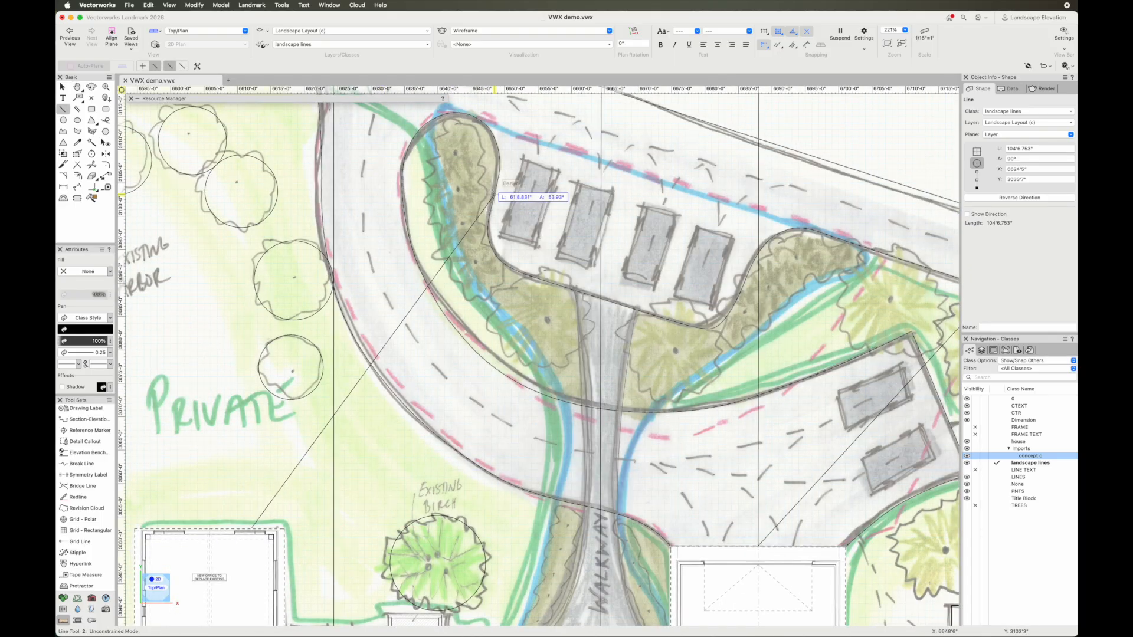
scroll(546, 118, down, 3)
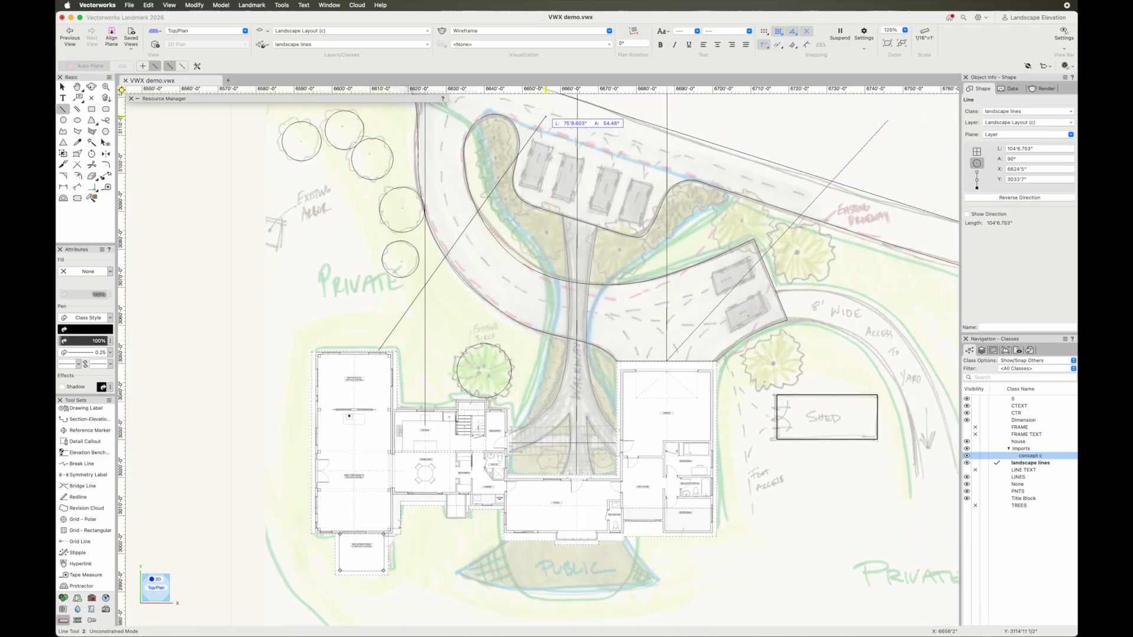
middle_drag(546, 117, 489, 239)
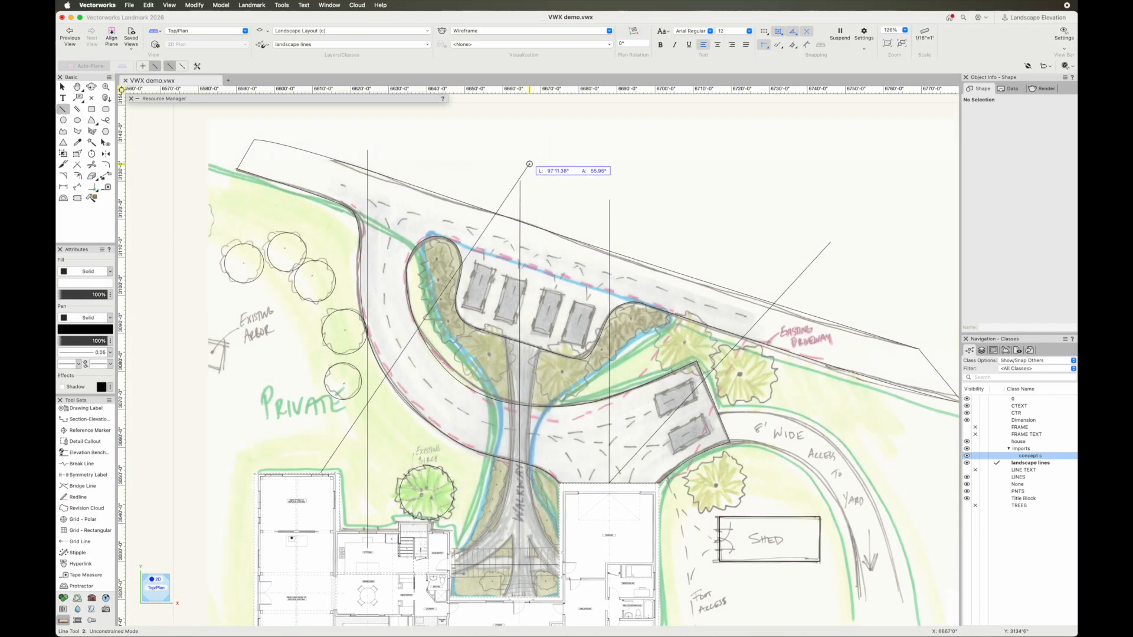
click(529, 163)
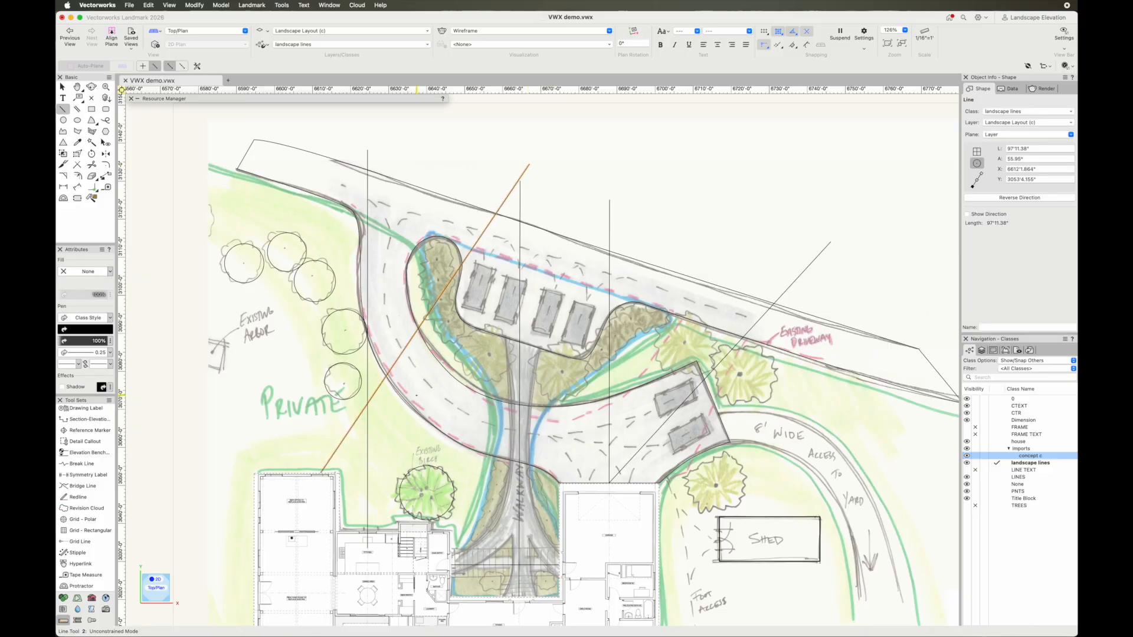
Step: Draw two lines from the office wing's driveway-side wall, about 115'9" long at 55° and about 161'9" long at 16°
click(339, 502)
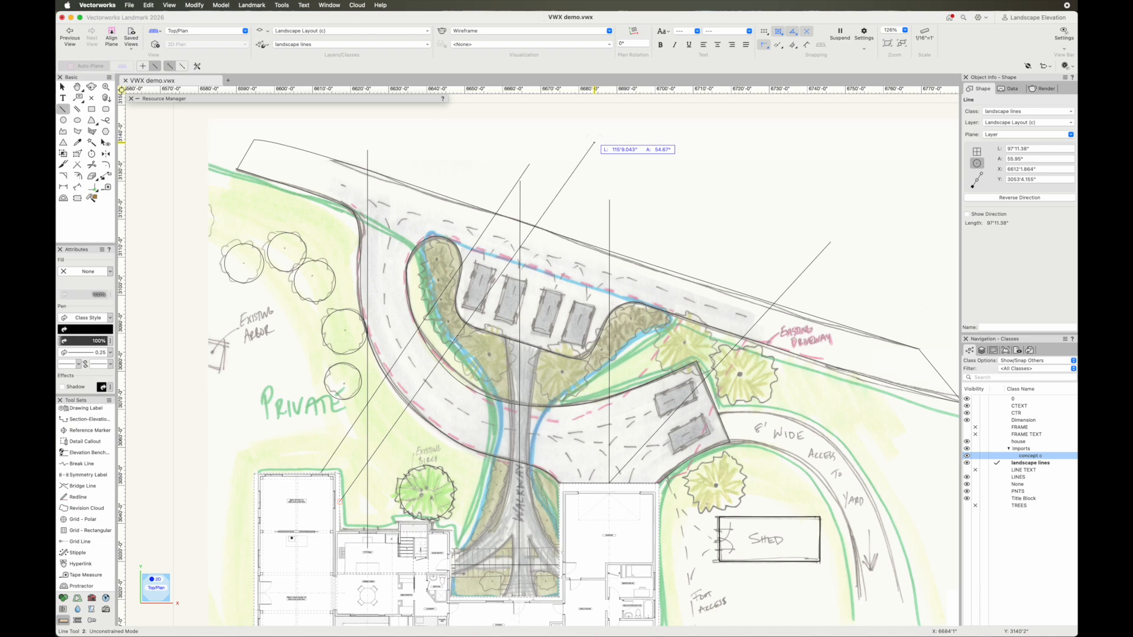
click(594, 142)
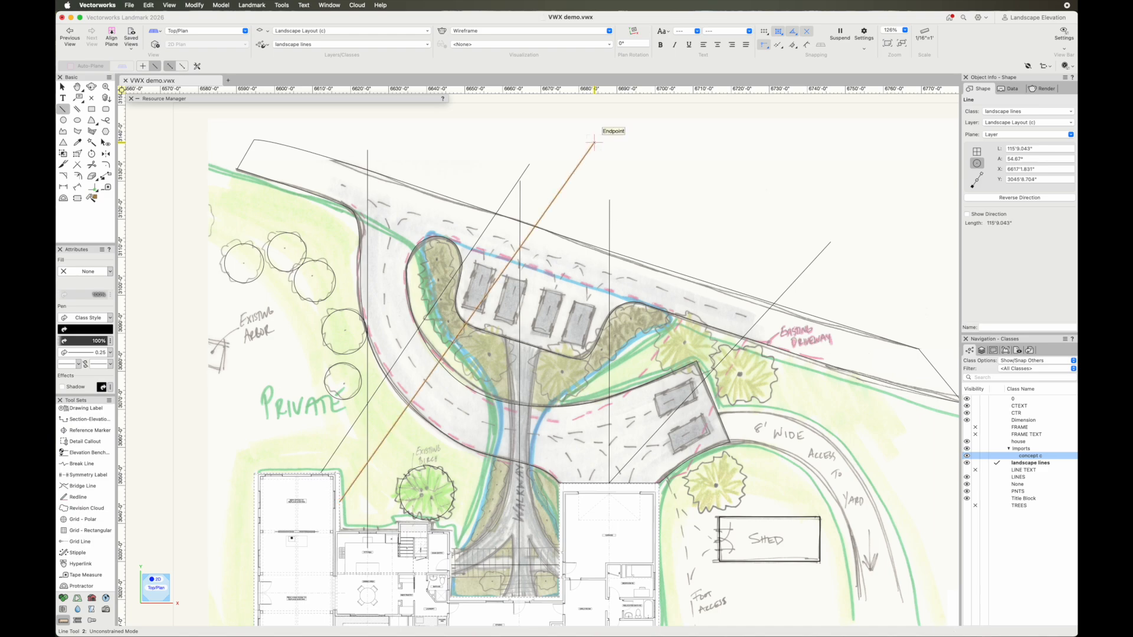
click(343, 502)
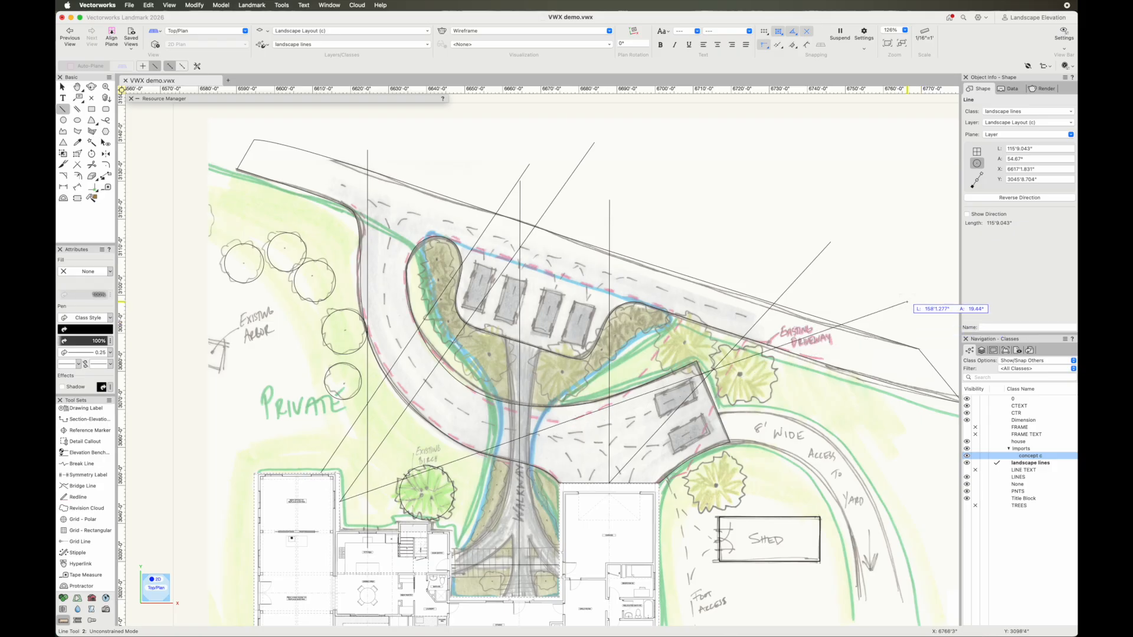
click(932, 332)
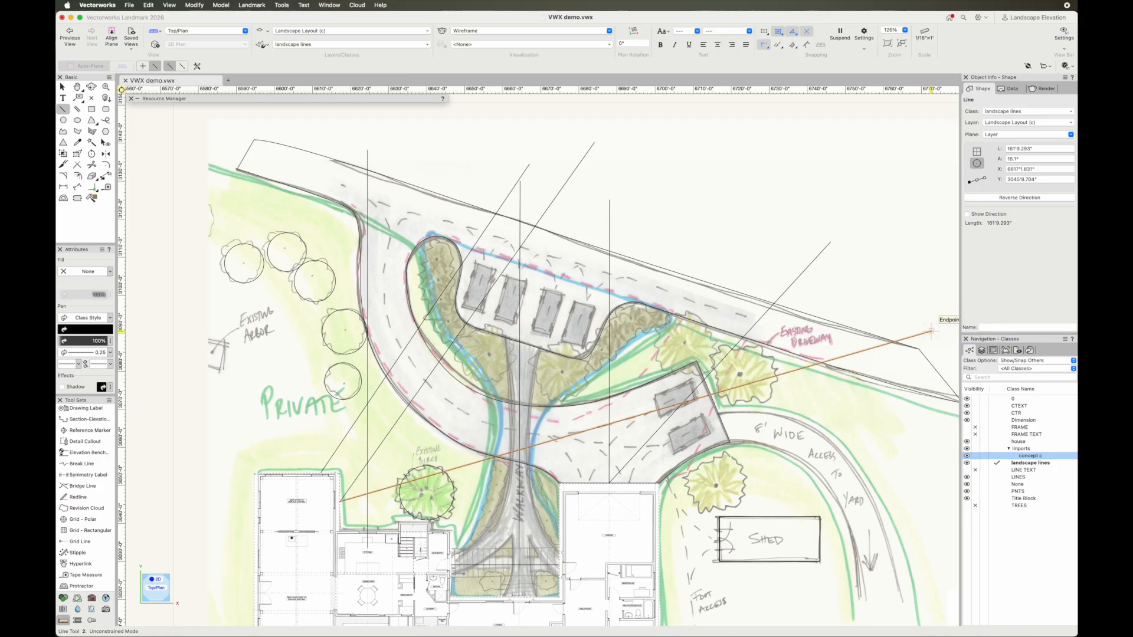
Step: Select all the axis lines with Select Similar and change their pen colour to light salmon pink
key(x)
click(717, 230)
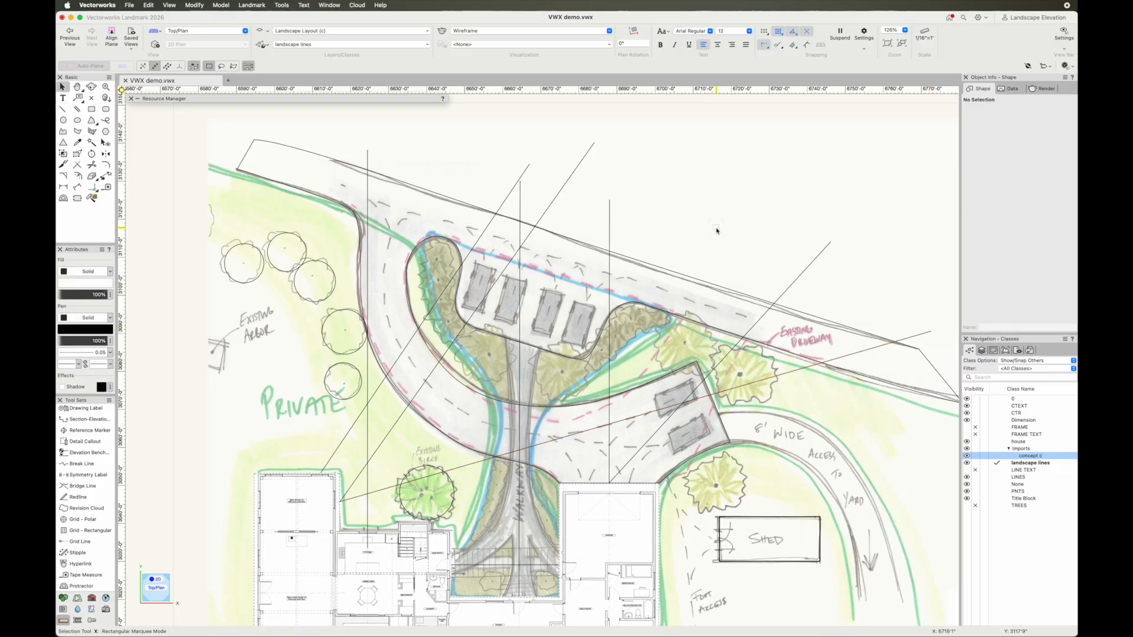
click(91, 143)
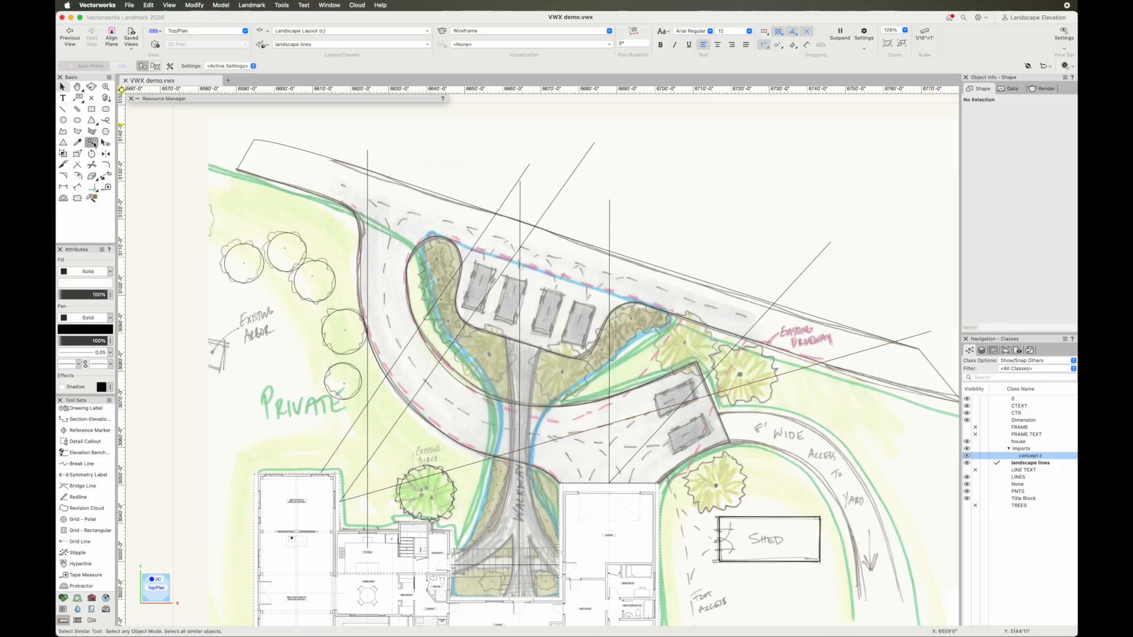
click(367, 155)
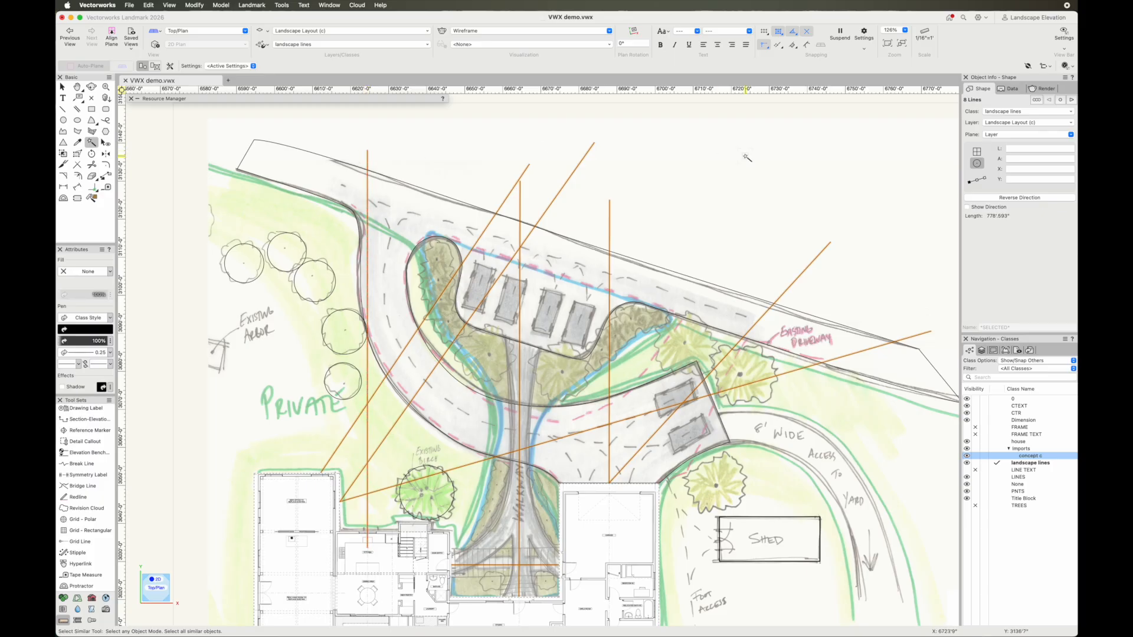
key(x)
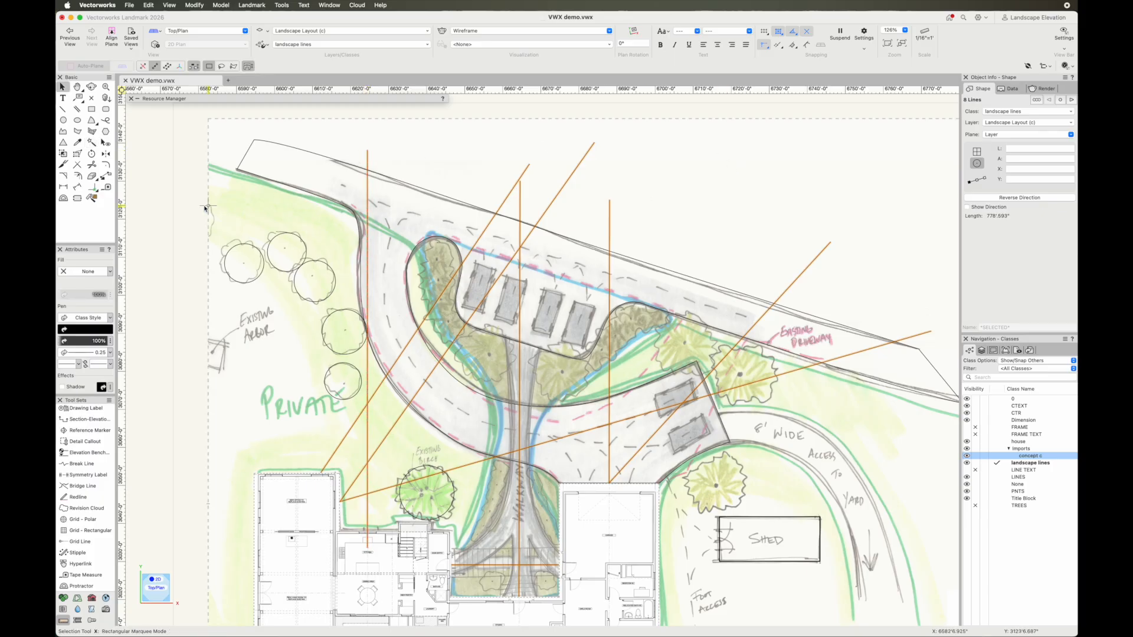
click(98, 328)
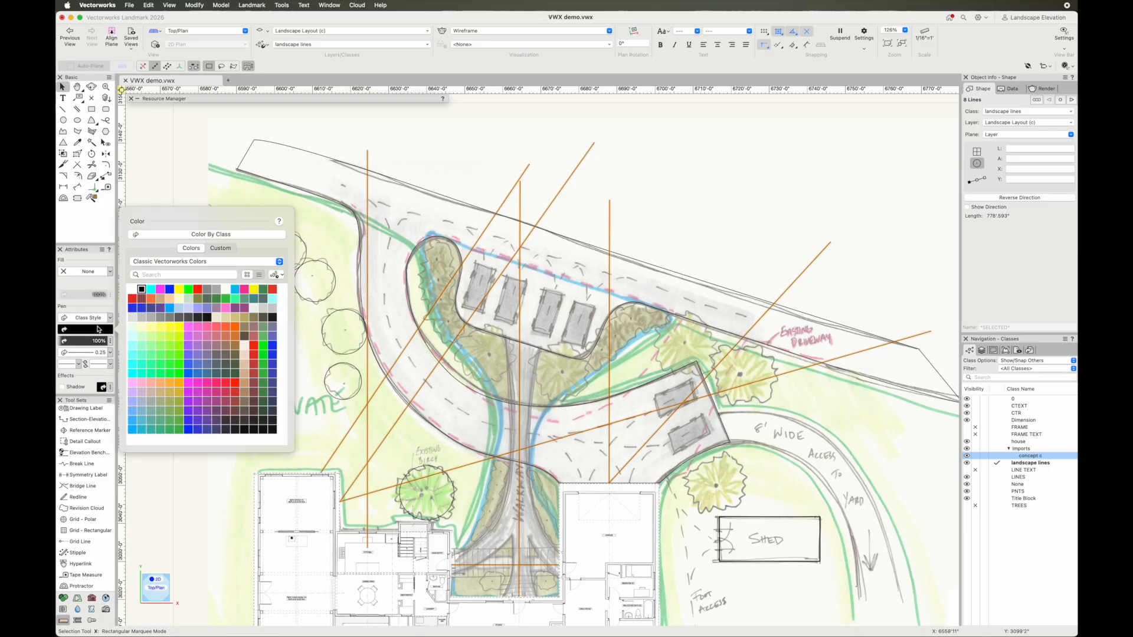
click(155, 383)
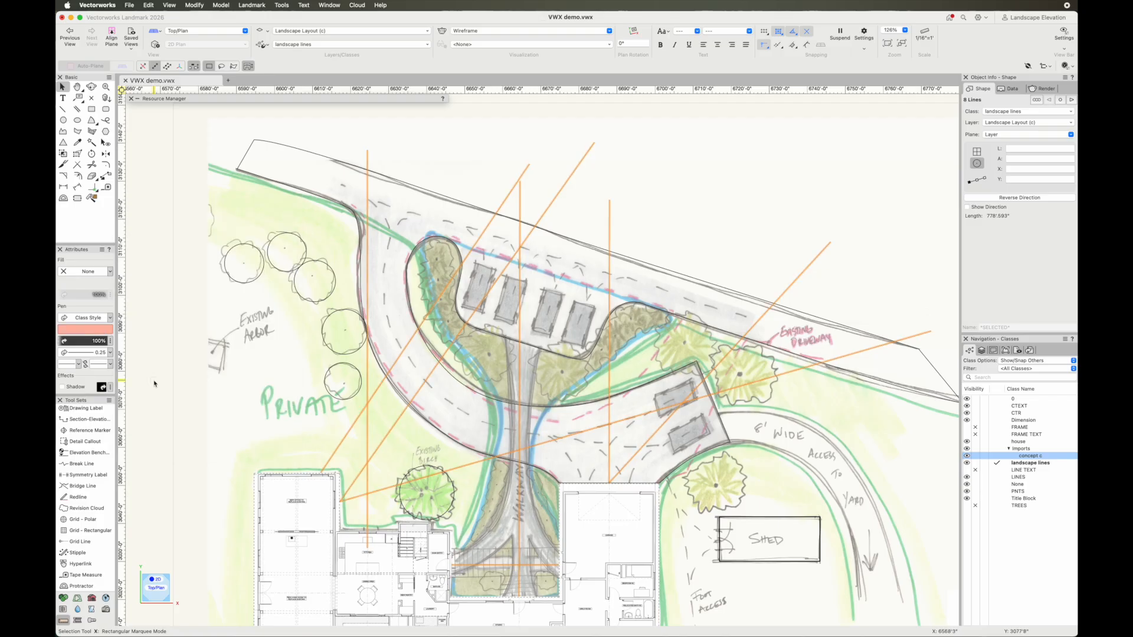
Step: Change the selected axis lines' pen style to Line Type with the DASHED3 pattern, then deselect them
click(93, 318)
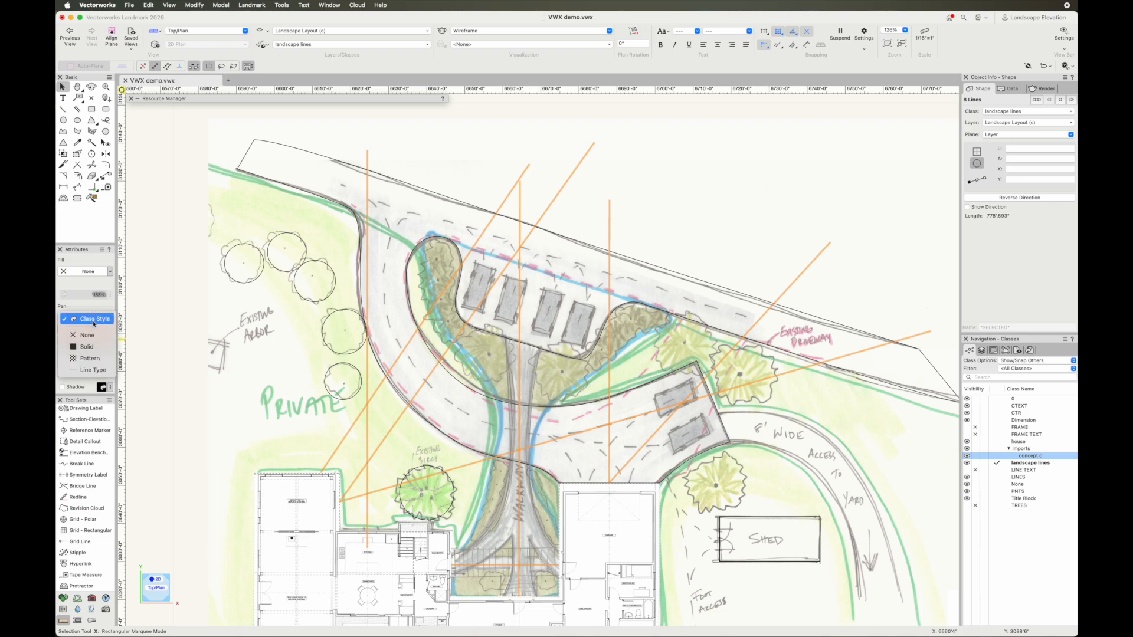
click(95, 370)
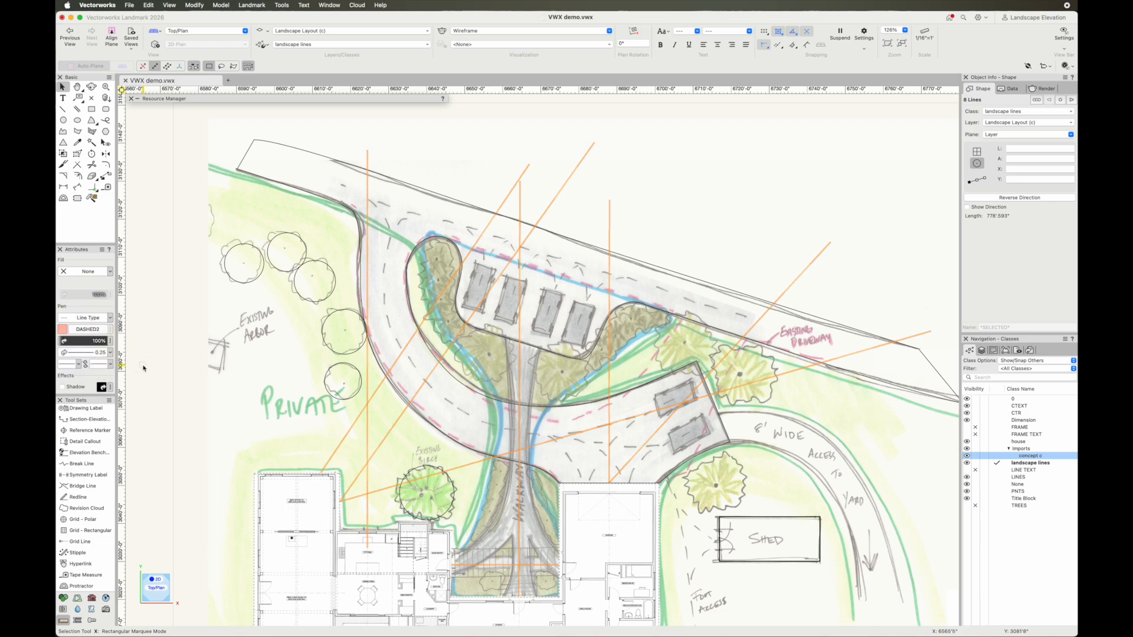
click(89, 329)
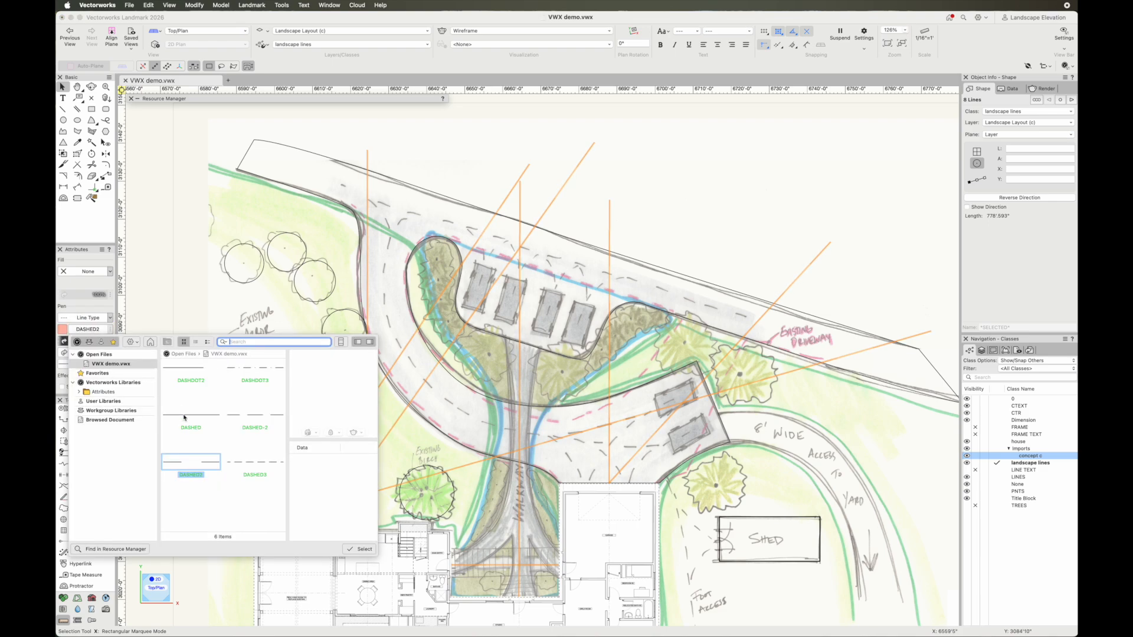
double_click(248, 465)
click(232, 403)
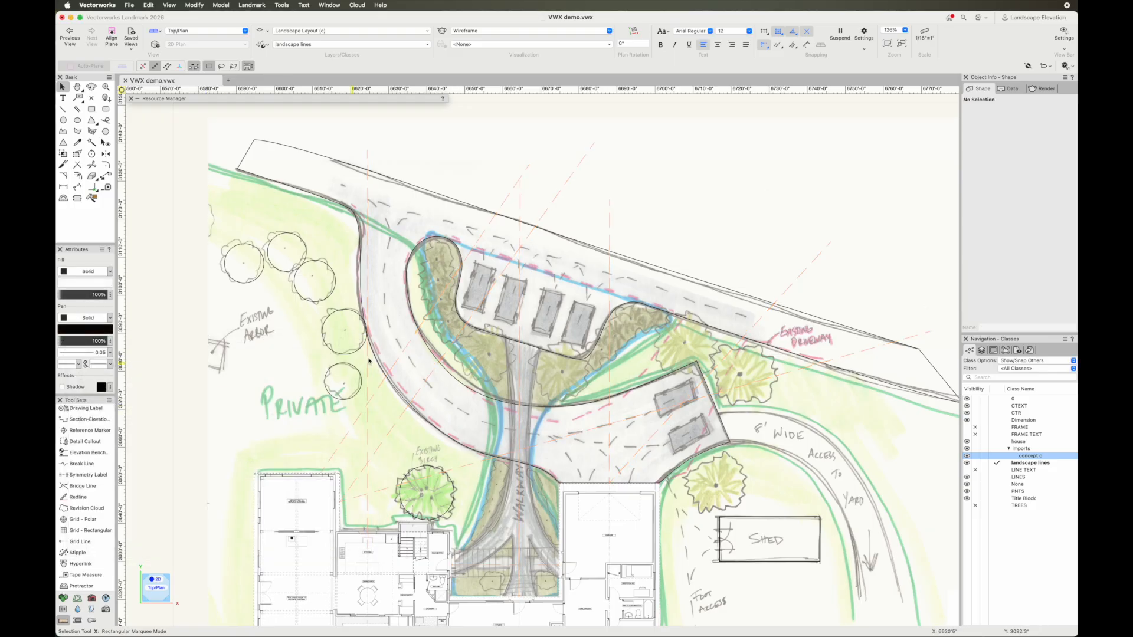
Step: Hide the imported concept c sketch class, keeping landscape lines as the active class
click(997, 457)
click(997, 464)
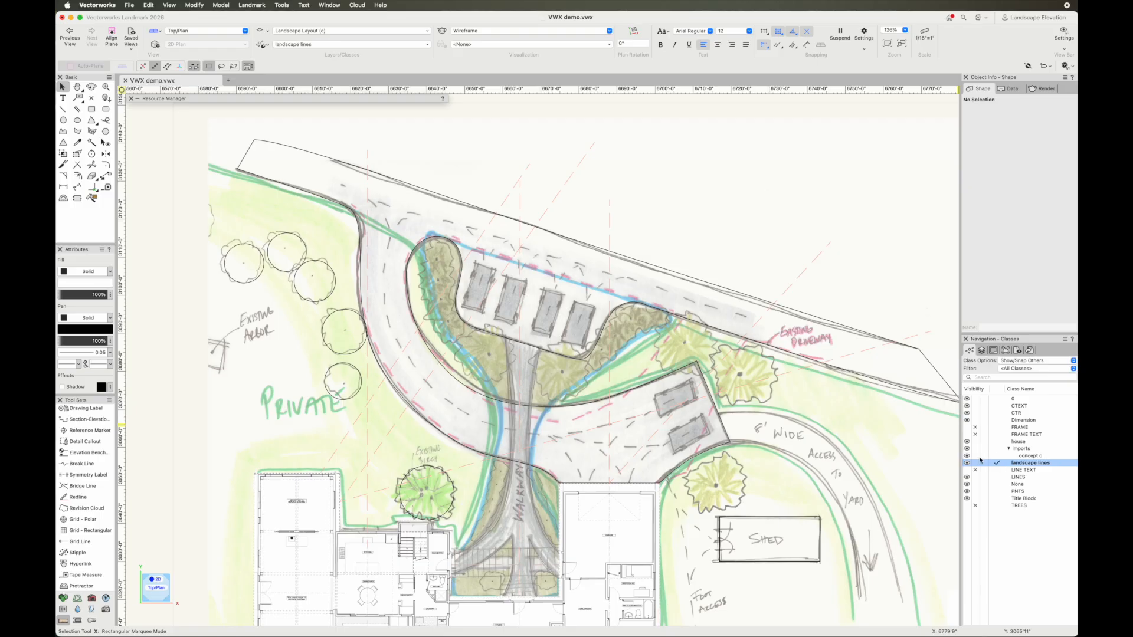
click(976, 456)
scroll(715, 226, down, 3)
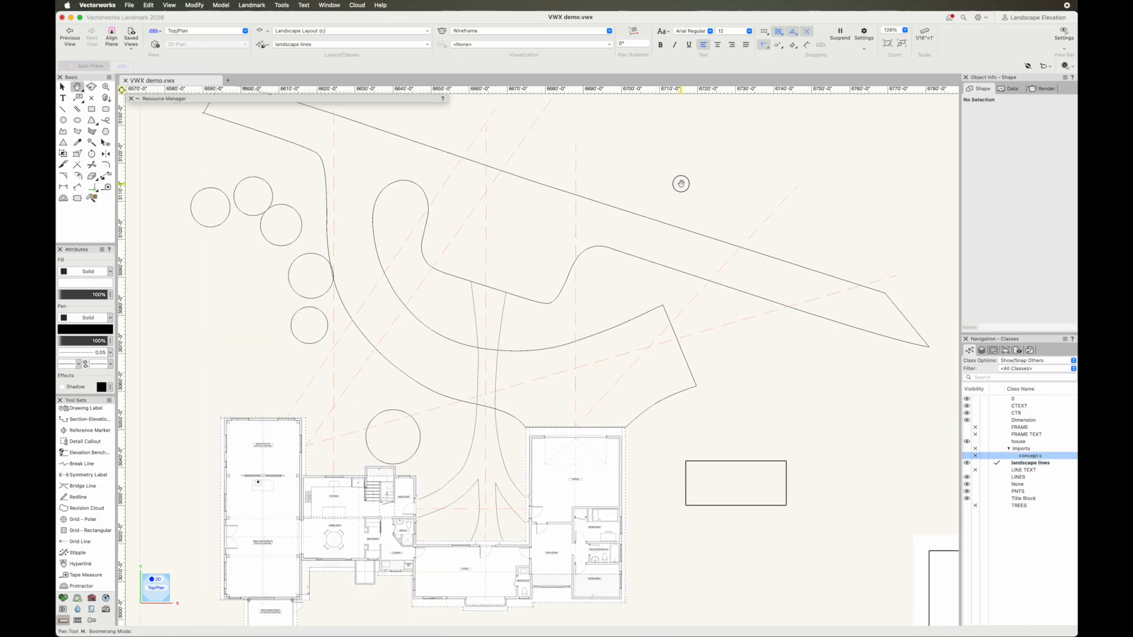
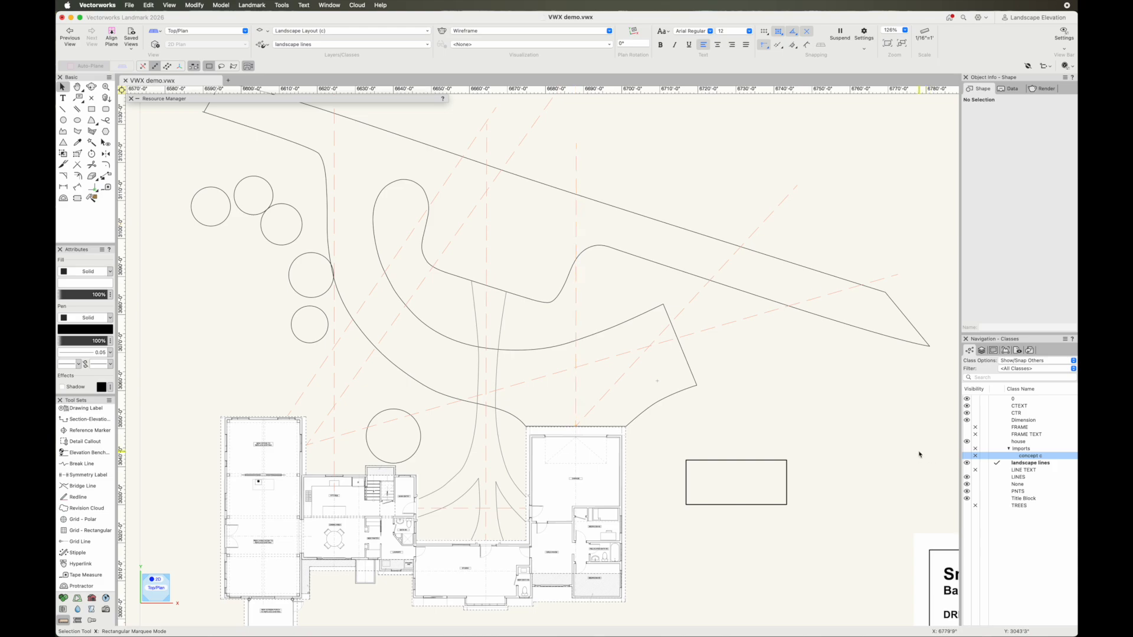
Step: Create a new class named "sight lines" in the Organization settings and open its graphic attributes for editing
scroll(691, 177, down, 2)
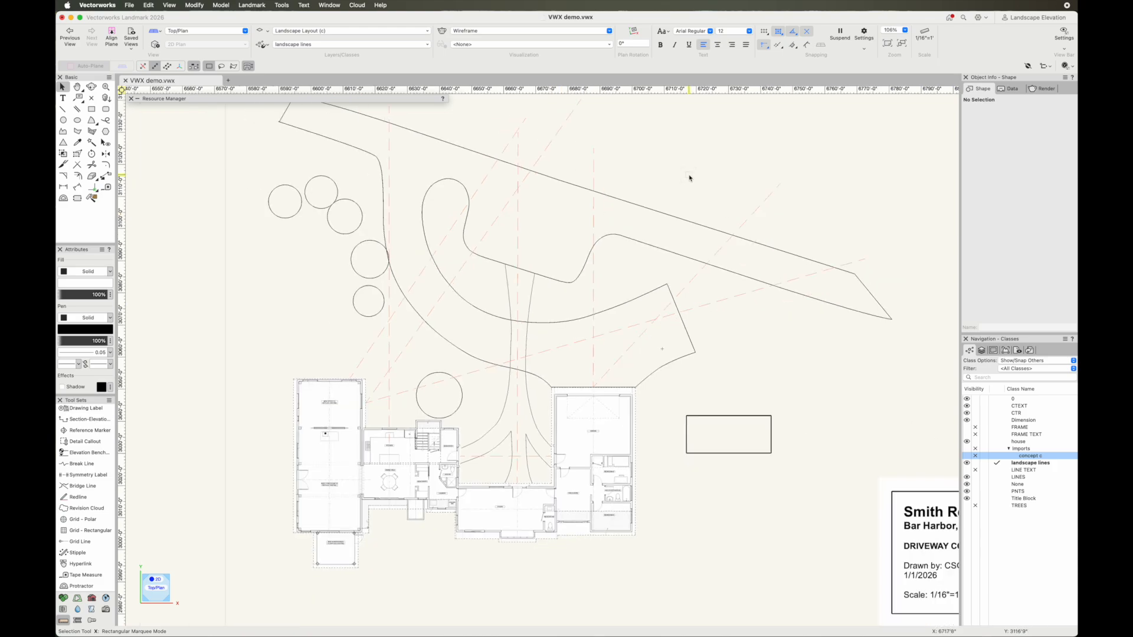
key(h)
drag(691, 178, 670, 228)
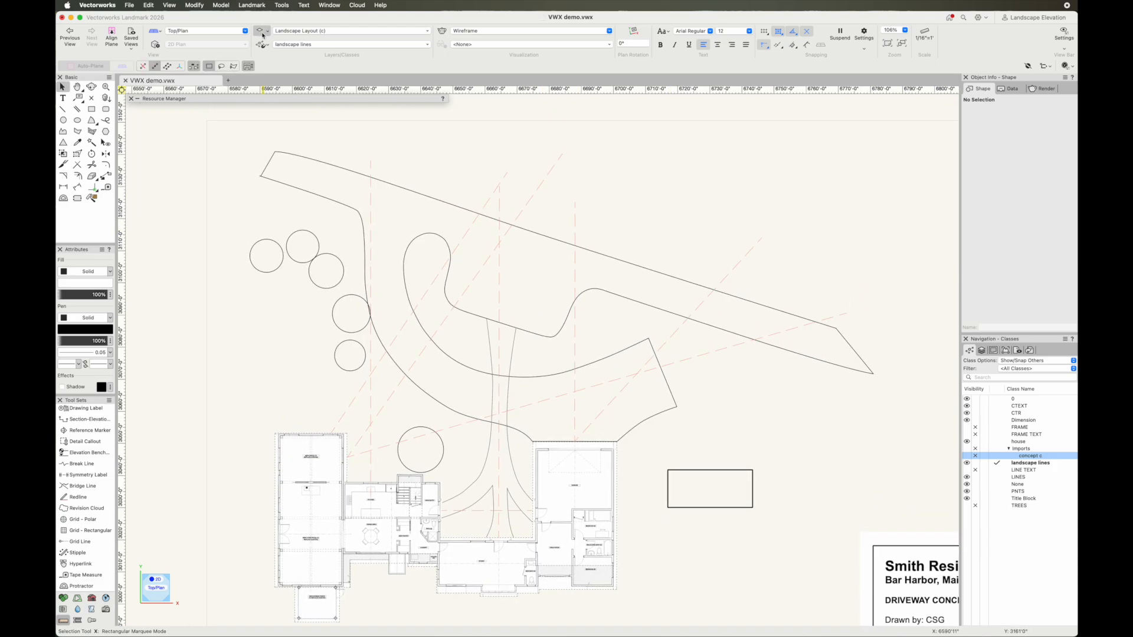
click(260, 30)
click(286, 47)
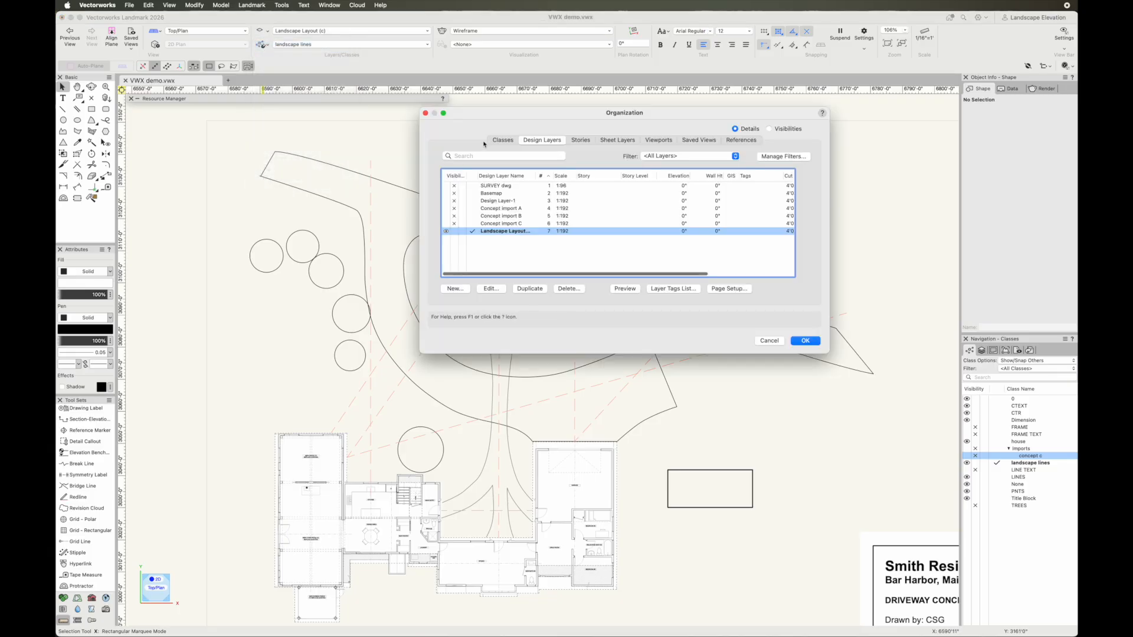
click(500, 141)
click(455, 288)
text(sl)
text(ght lines)
click(716, 370)
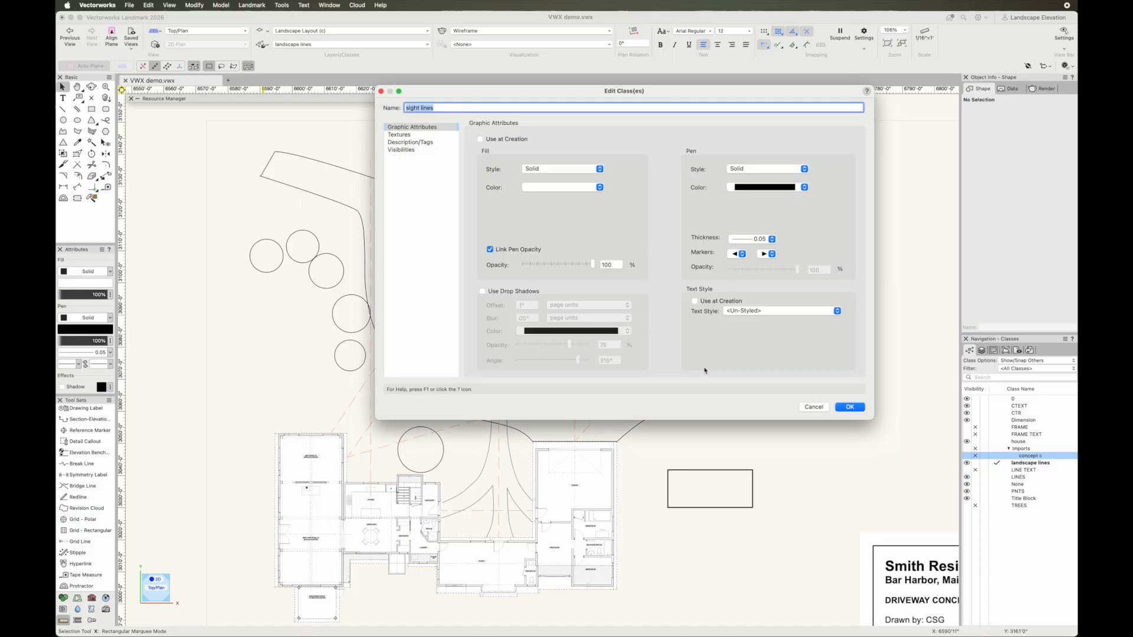
Step: Set the sight lines class to use its graphic attributes at creation with fill style None, and accept the class settings
click(480, 139)
click(562, 169)
click(561, 159)
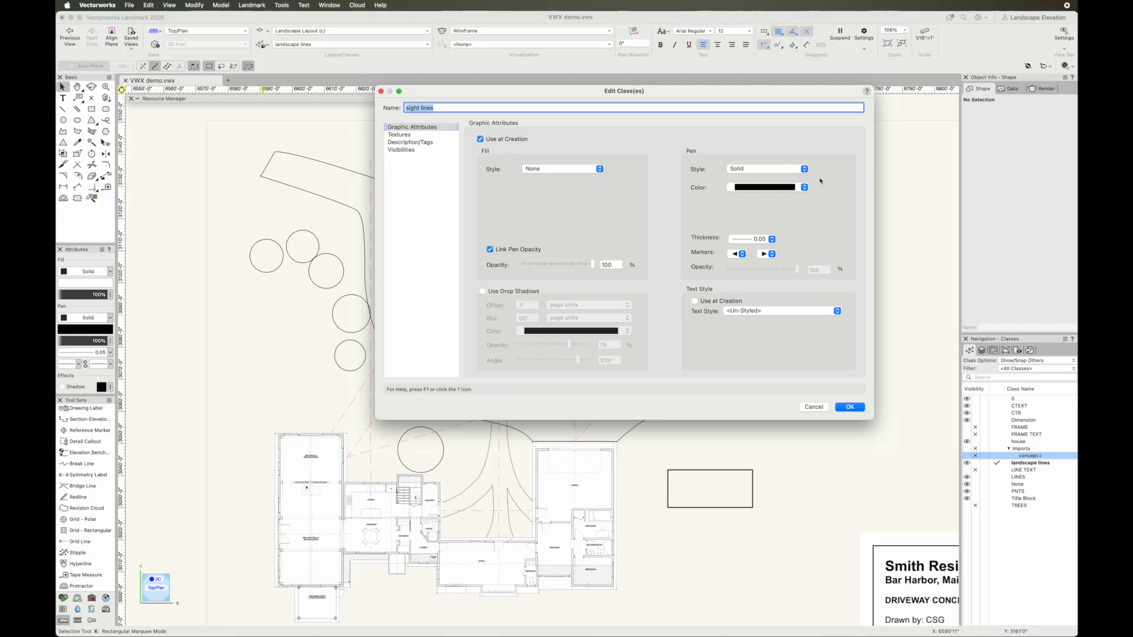
click(850, 407)
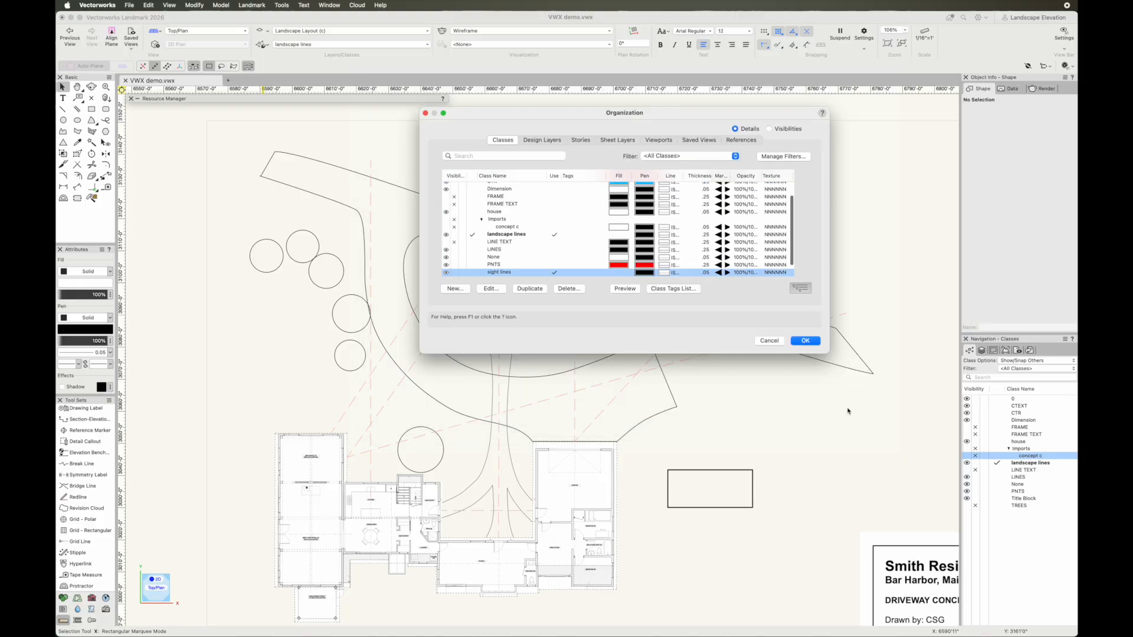
click(804, 341)
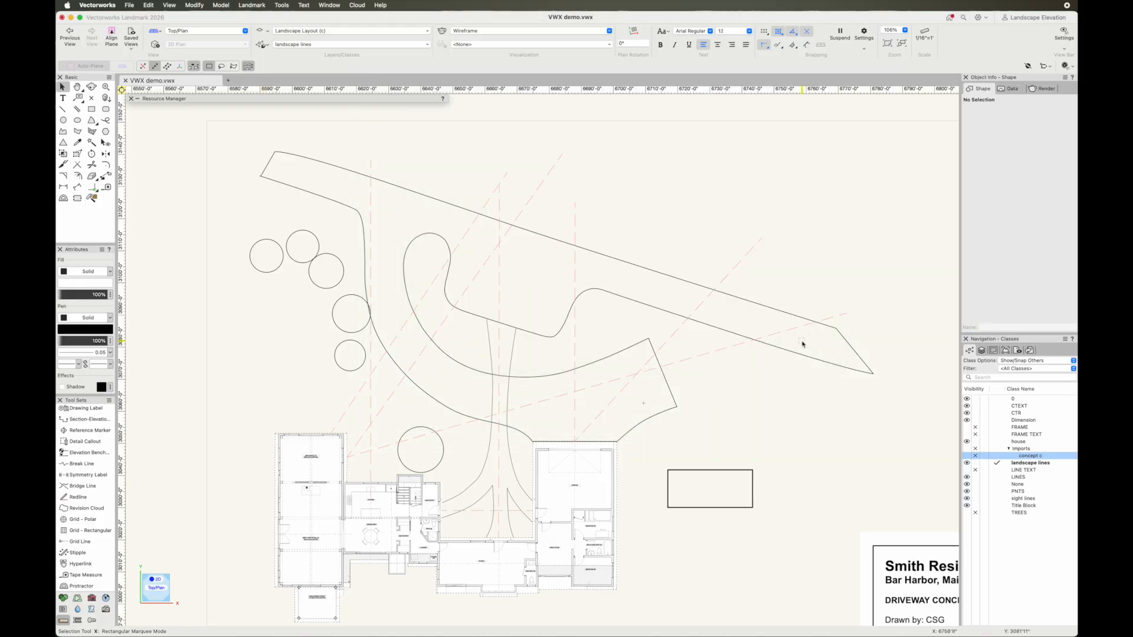
Step: Select all the dashed axis lines with Select Similar, assign them to the sight lines class, and deselect them
click(91, 143)
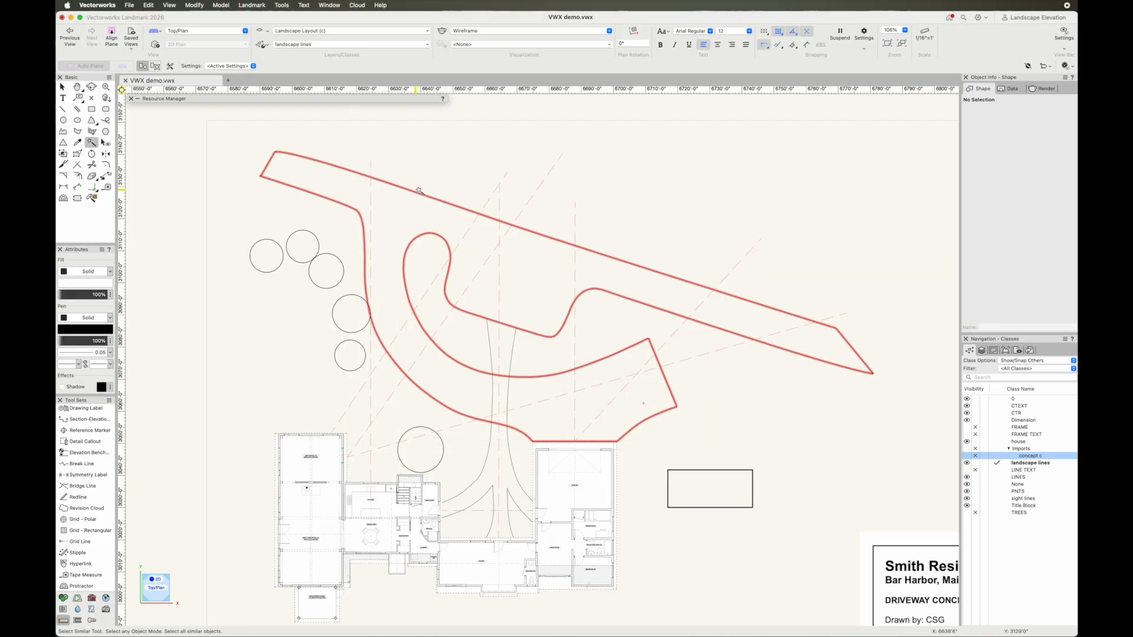
click(490, 195)
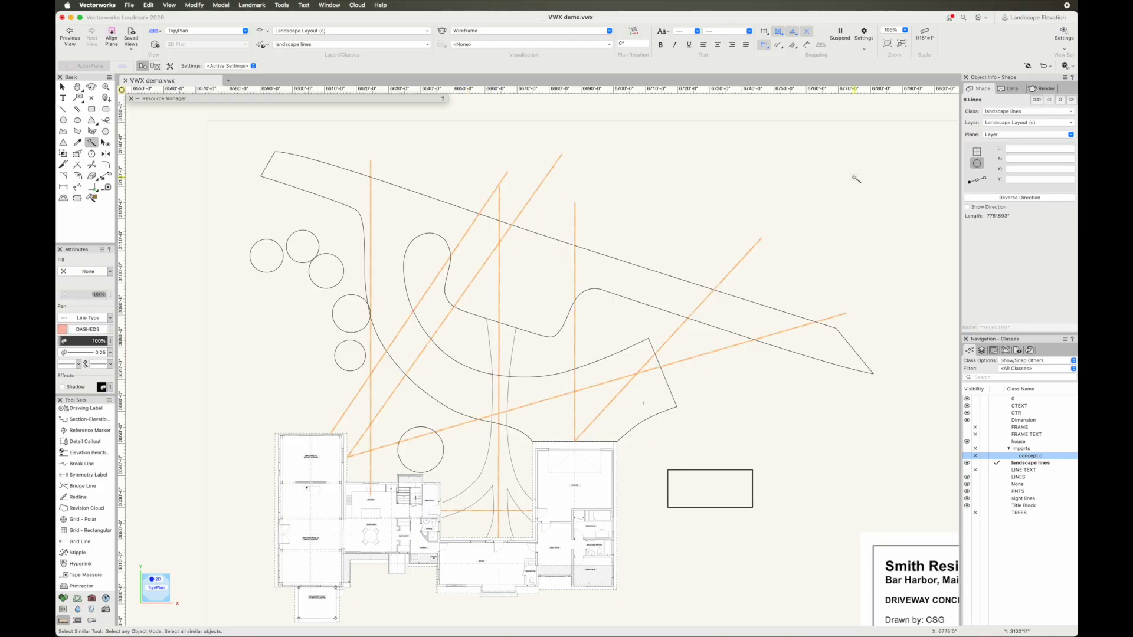
key(x)
click(1015, 111)
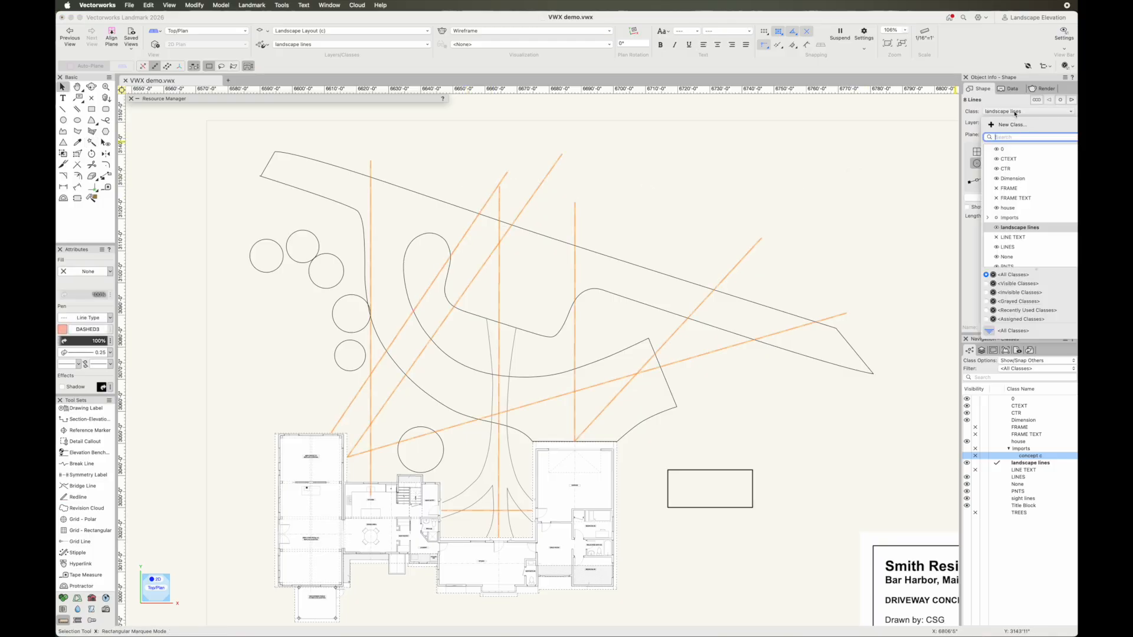
scroll(1015, 213, down, 3)
click(1014, 246)
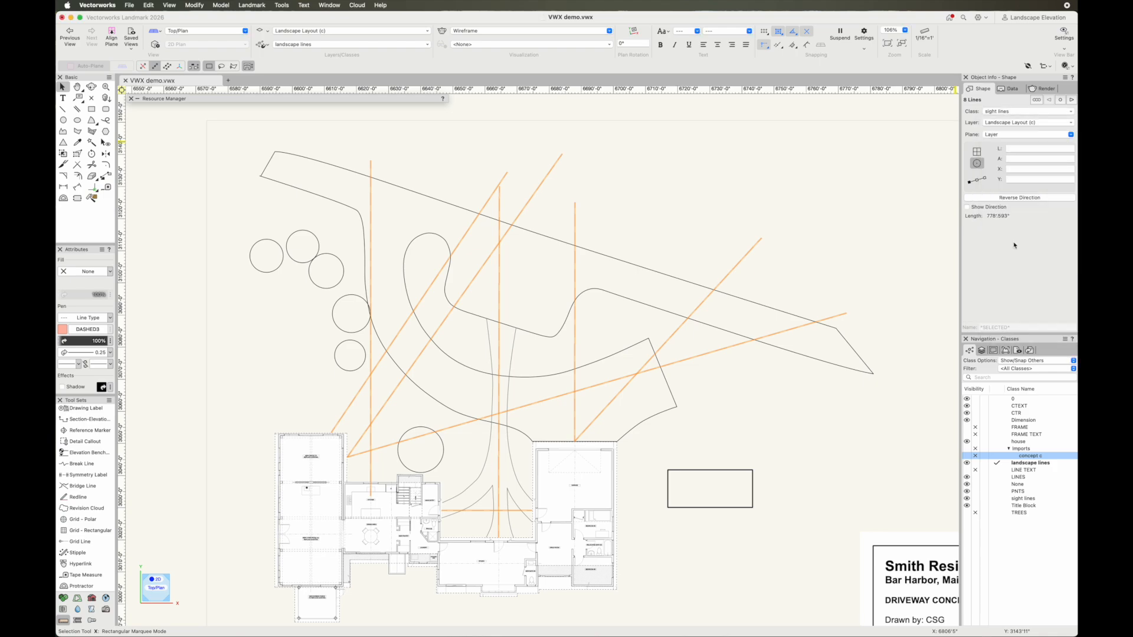
click(835, 230)
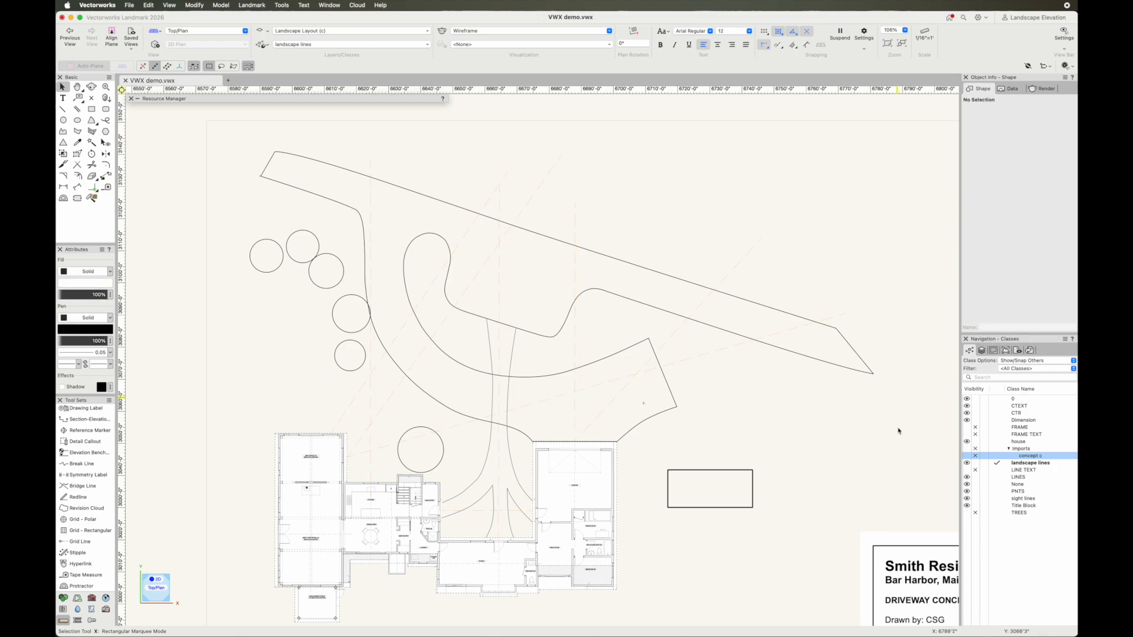
Step: Test the sight lines class by hiding and re-showing it, and make the concept c sketch class visible
click(977, 500)
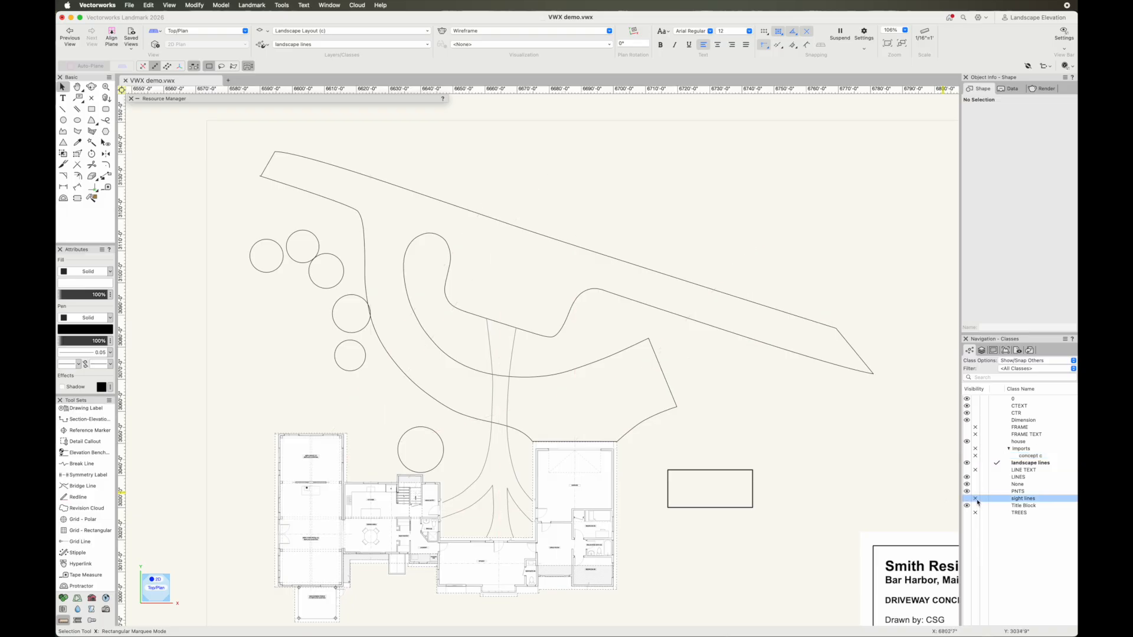
click(968, 499)
click(974, 457)
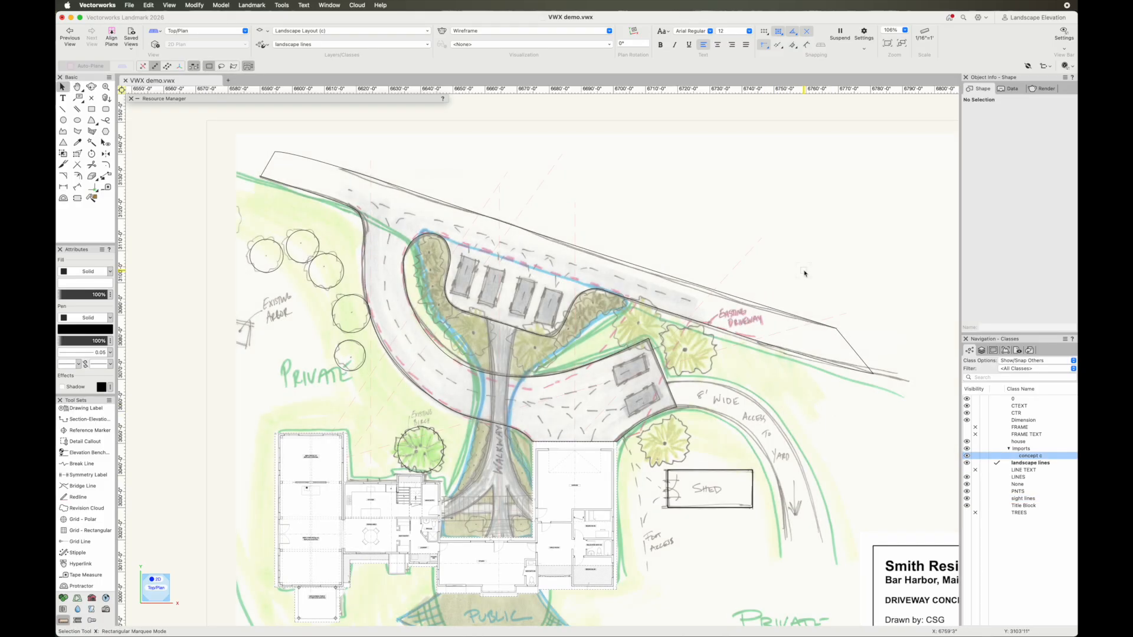
Step: Trace two horizontal paving lines across the walkway fork by the entry, the upper about 13'4" and the lower about 21'3" long
middle_drag(536, 498, 577, 325)
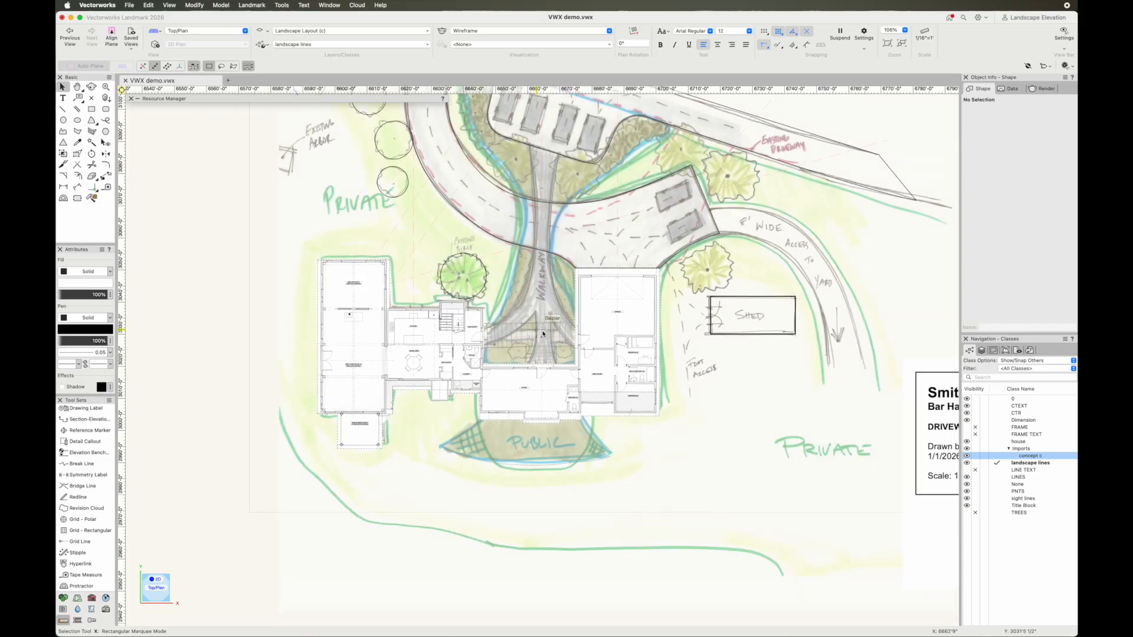
scroll(543, 334, up, 5)
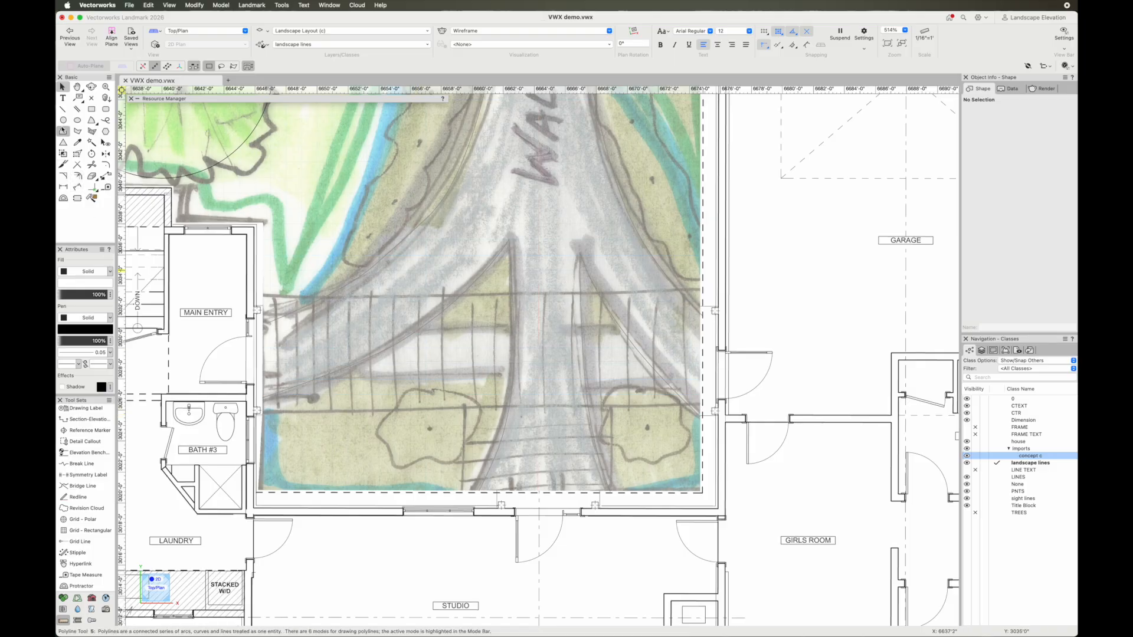
click(63, 108)
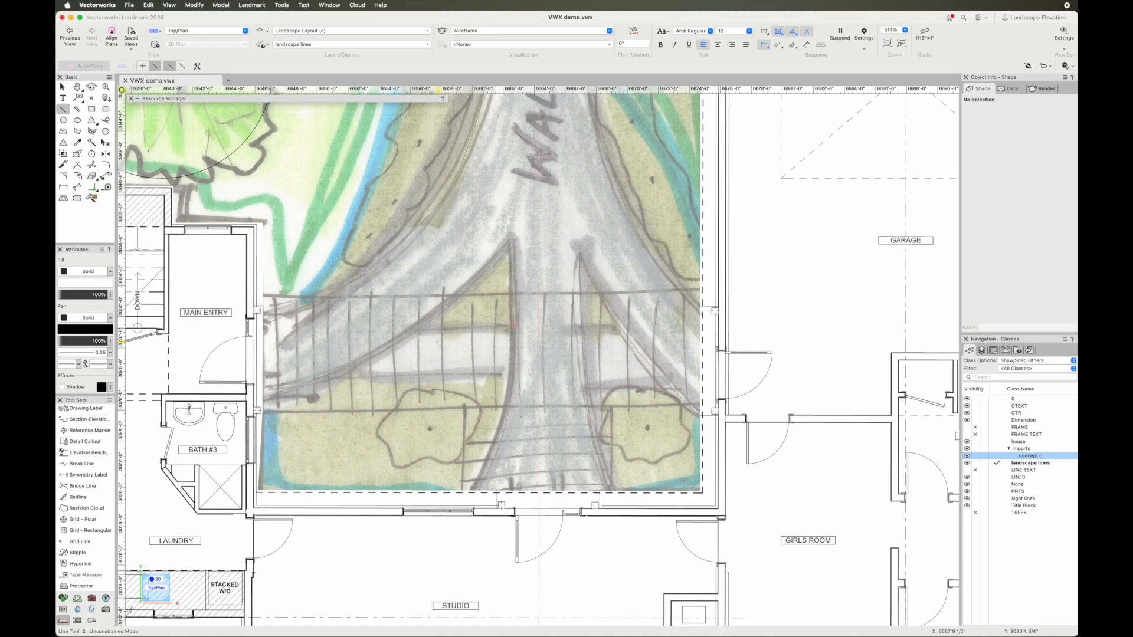
click(417, 331)
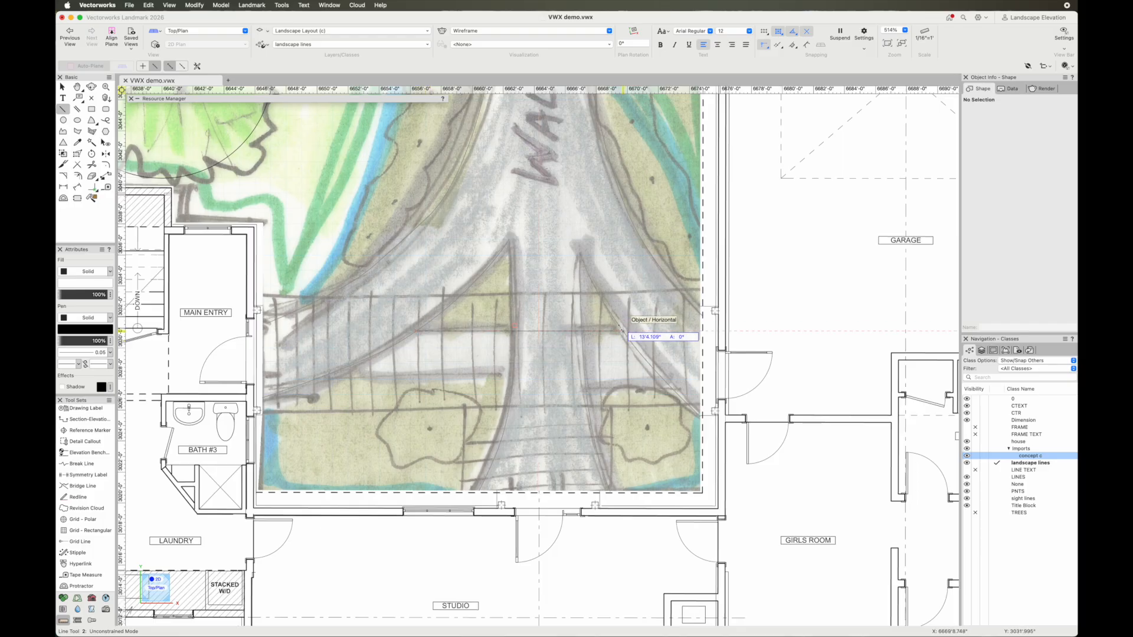
click(621, 331)
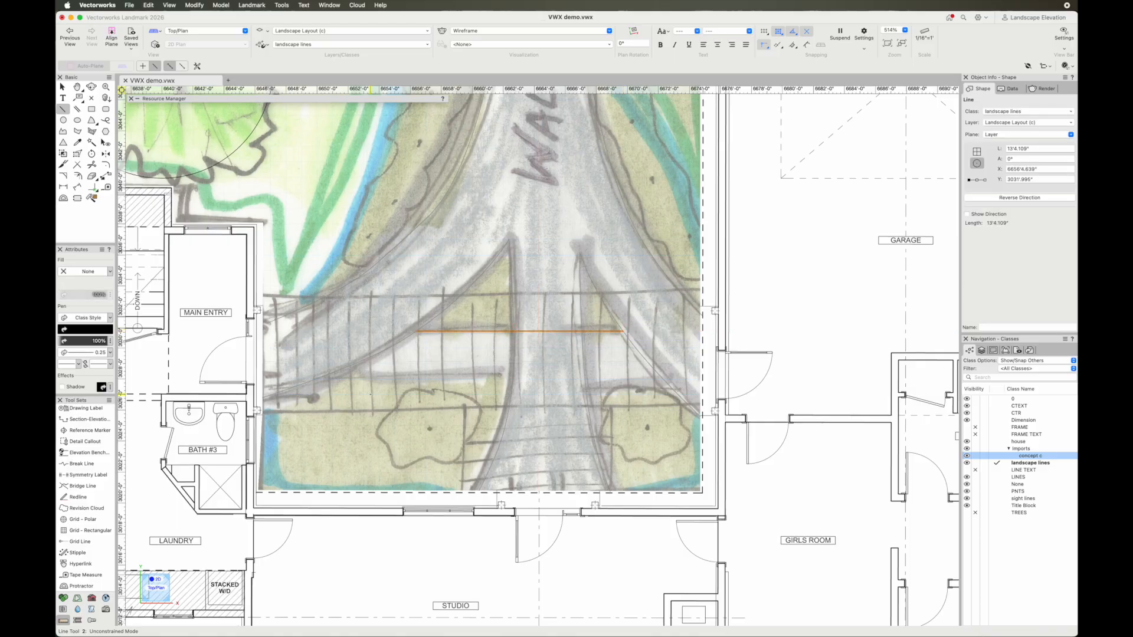
click(329, 375)
click(659, 374)
key(x)
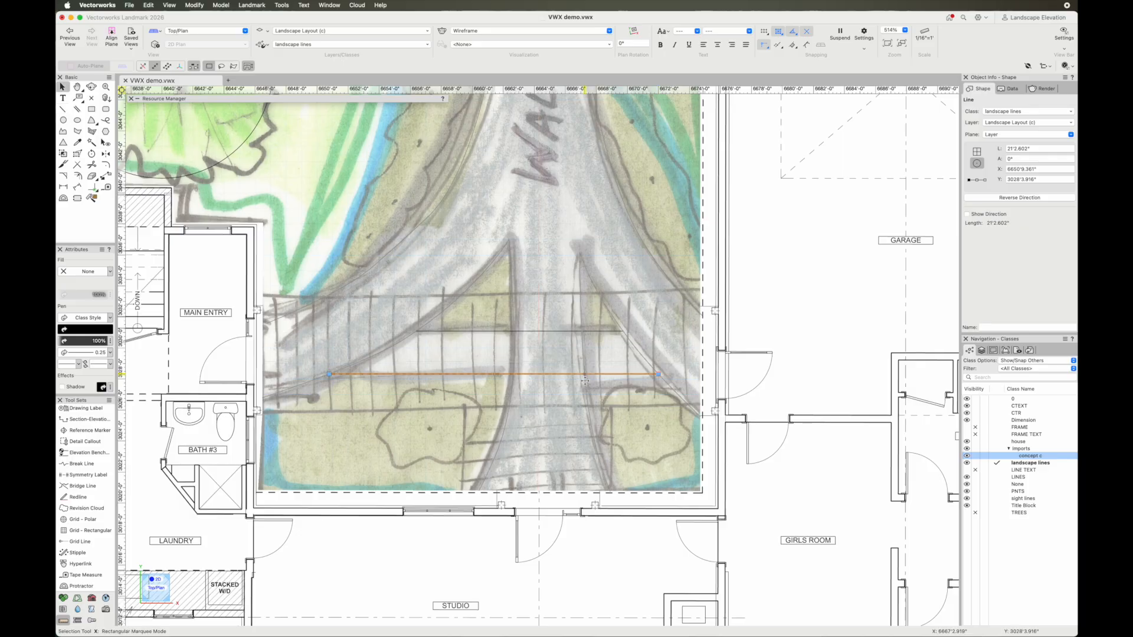
Step: Try to slope the lower paving line by moving its right endpoint down along the sketched walkway edge
scroll(582, 383, up, 2)
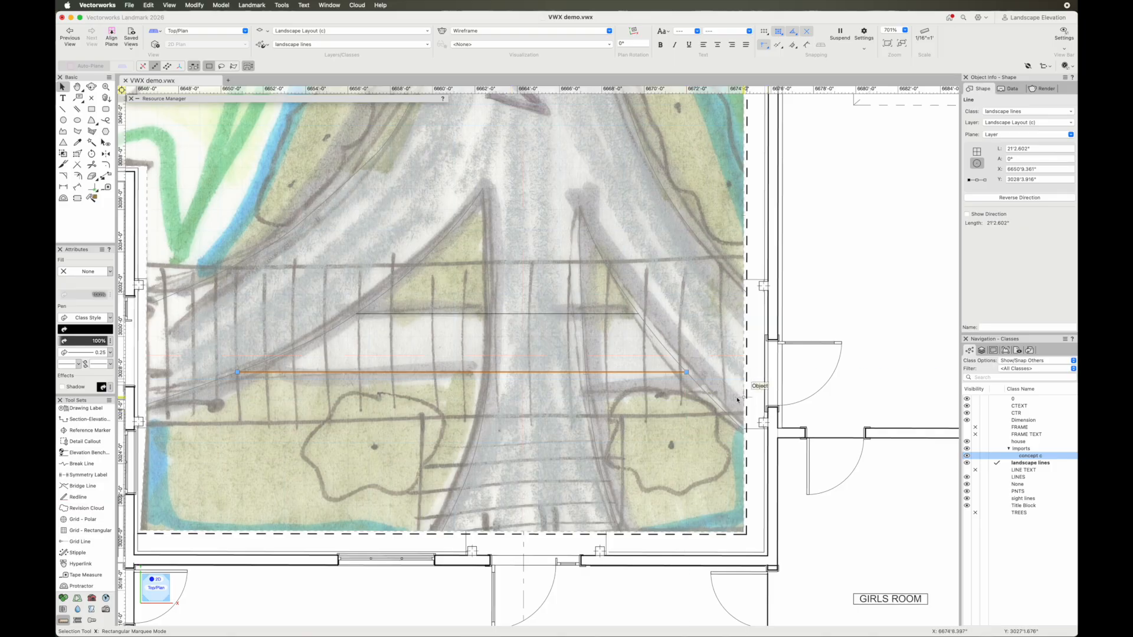
scroll(625, 377, down, 2)
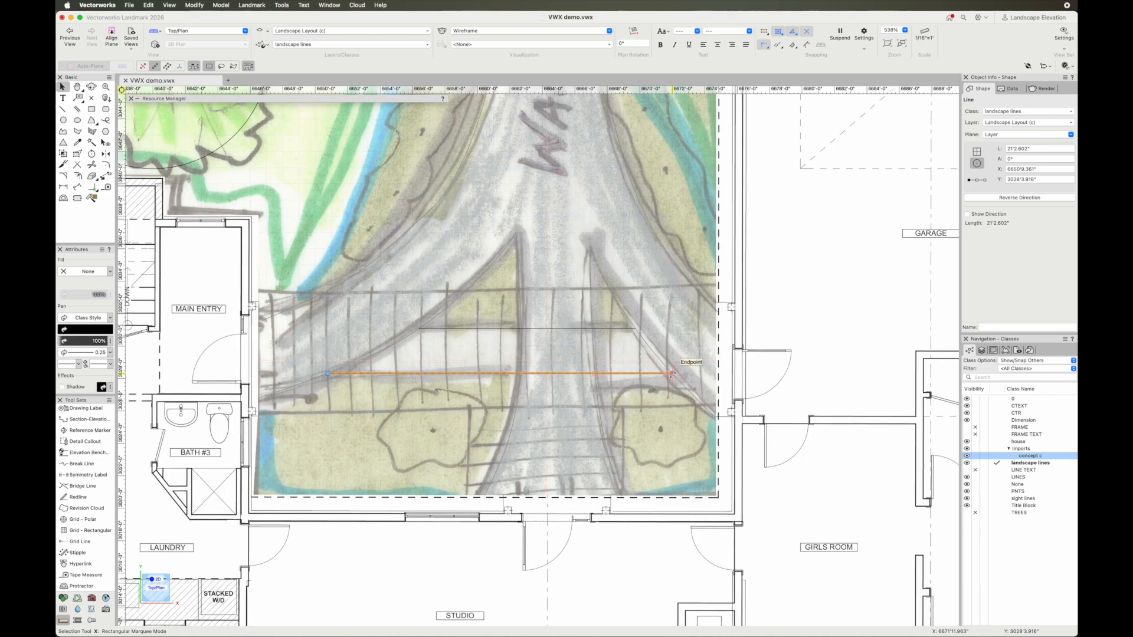
drag(673, 374, 691, 394)
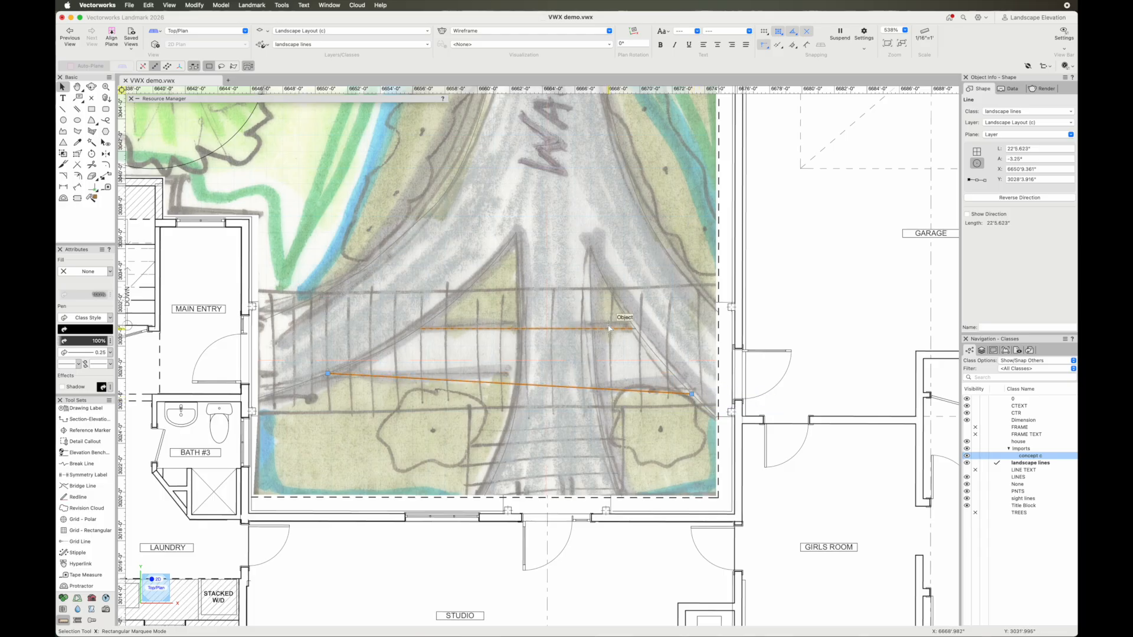
key(super+z)
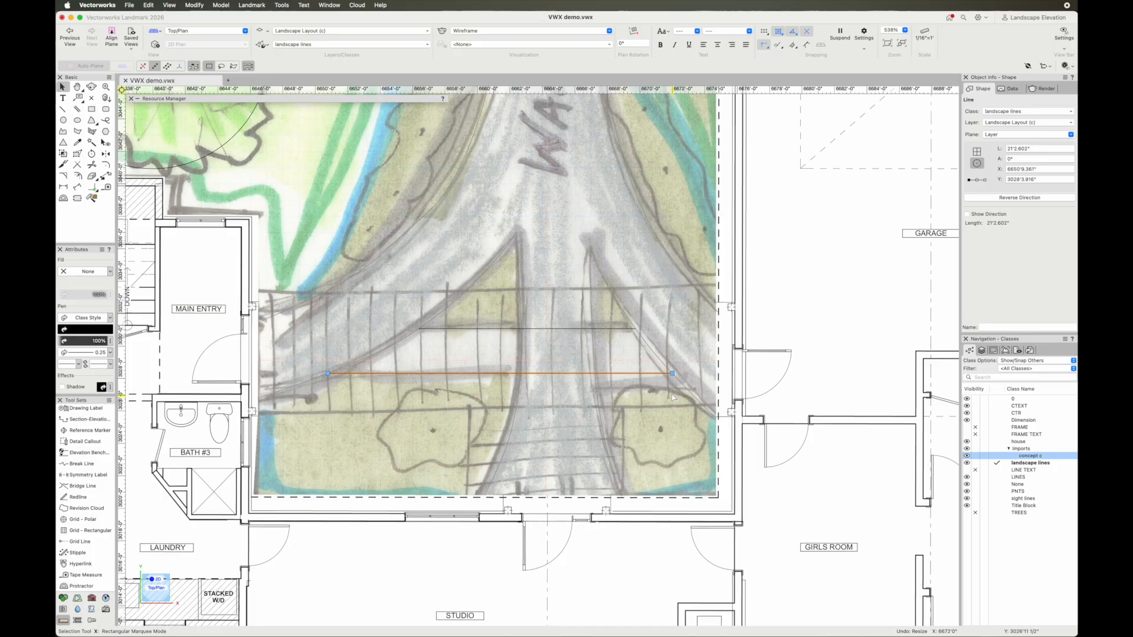
Step: Copy the traced walkway curve's grey pen attributes to both horizontal paving lines with the Eyedropper, and deselect
click(78, 144)
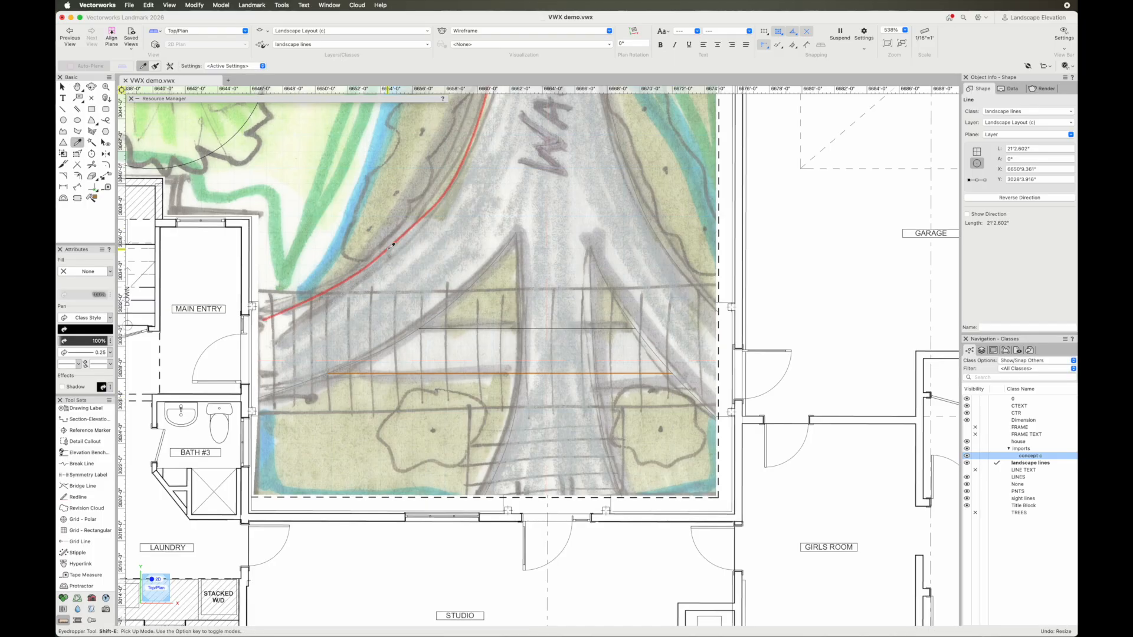
key(x)
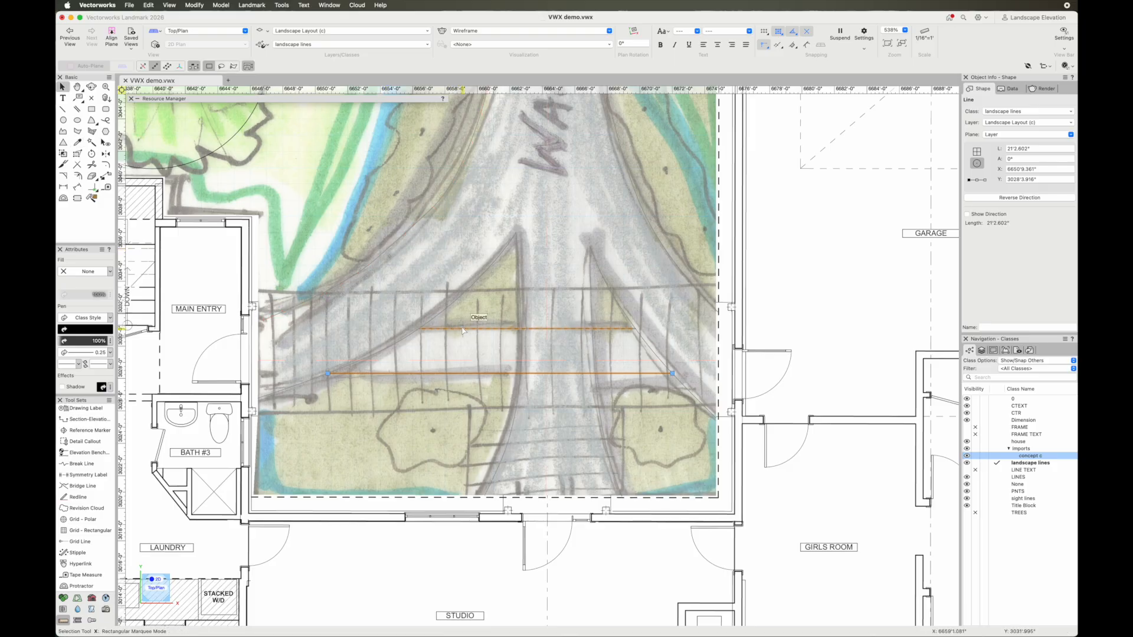
key(shift+e)
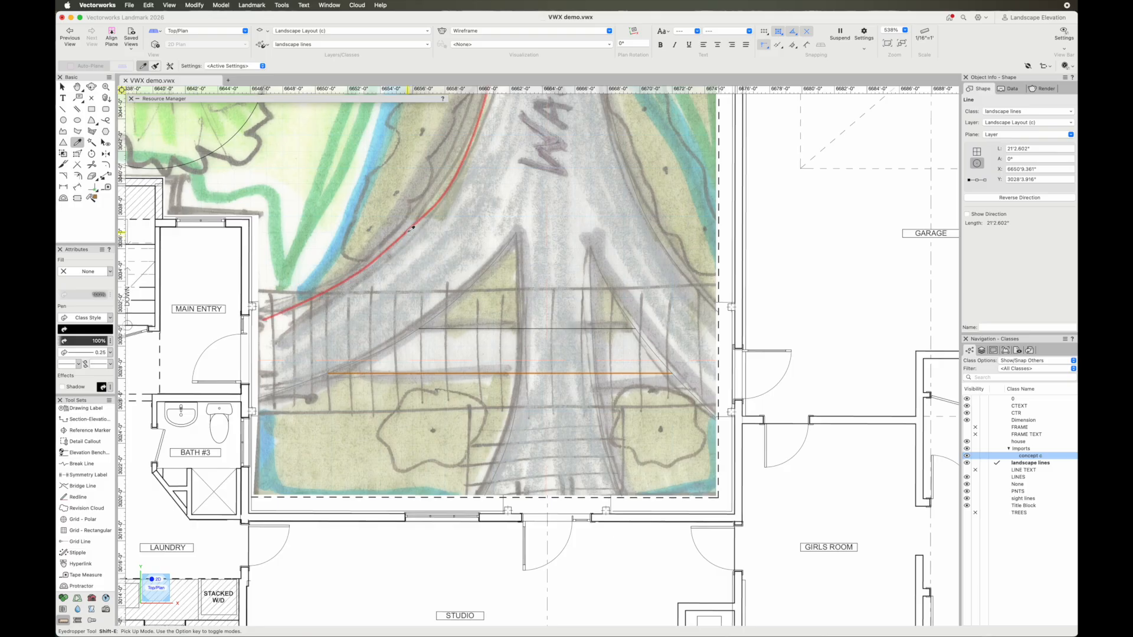
key(alt)
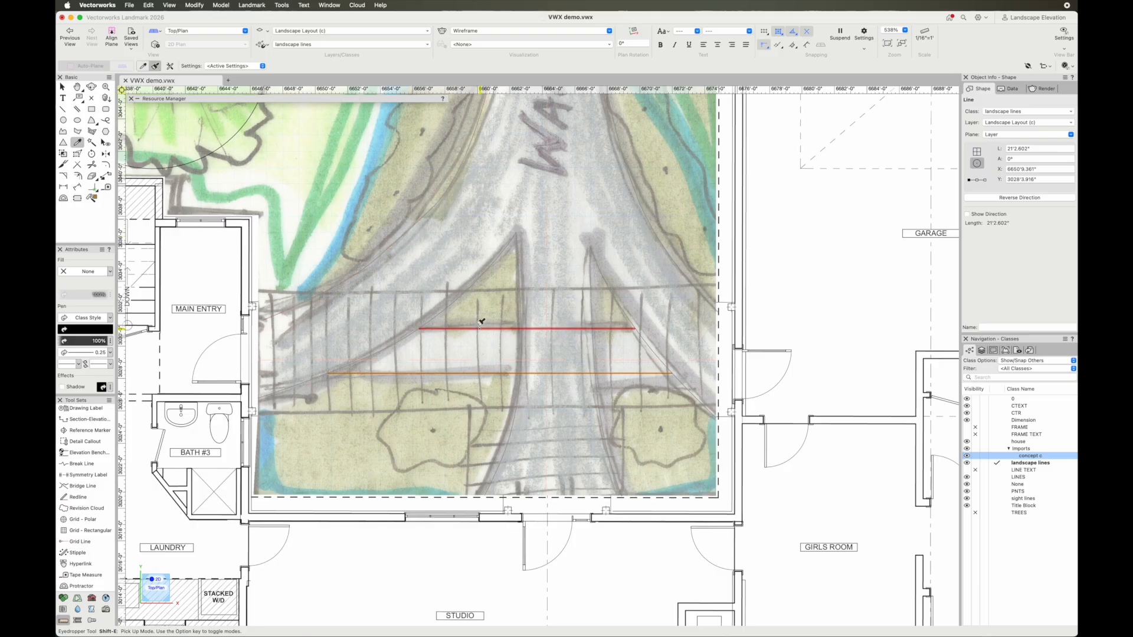
alt+click(480, 370)
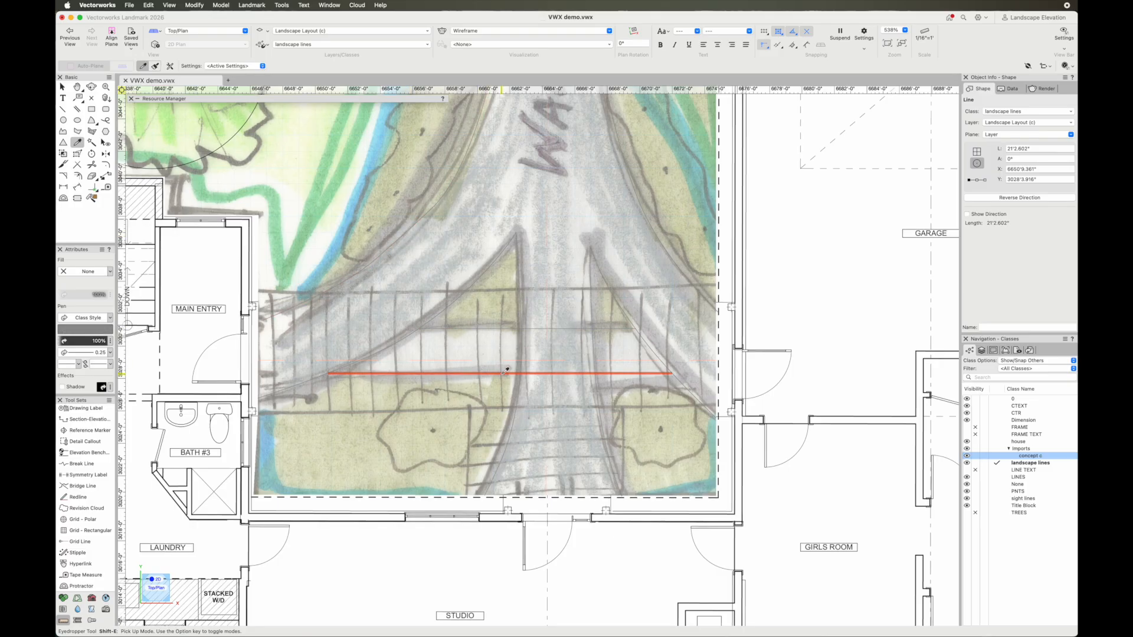
key(x)
key(x)
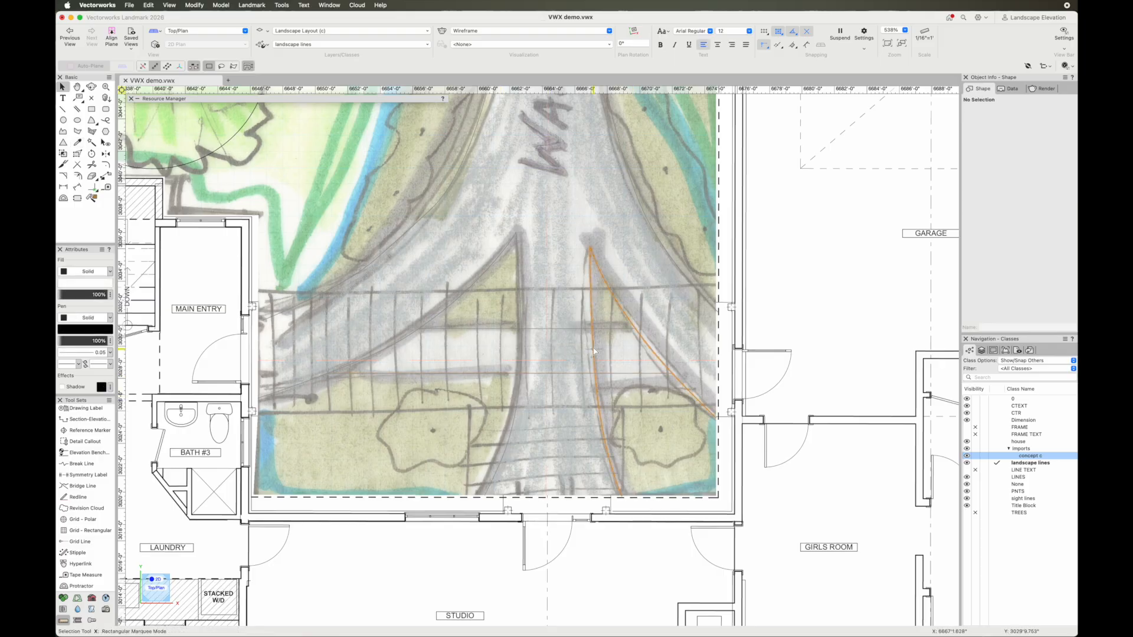
Step: Hide the concept c sketch class to review the traced walkway lines near the house, and show the sketch again
click(975, 457)
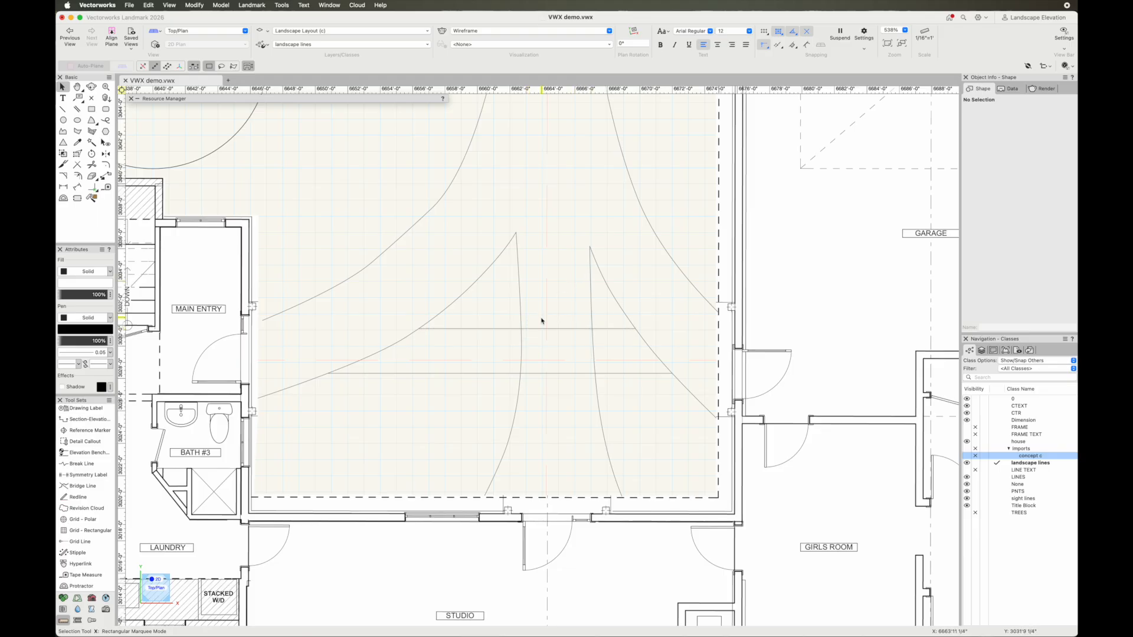
scroll(564, 337, down, 2)
scroll(564, 338, down, 1)
middle_drag(558, 311, 543, 413)
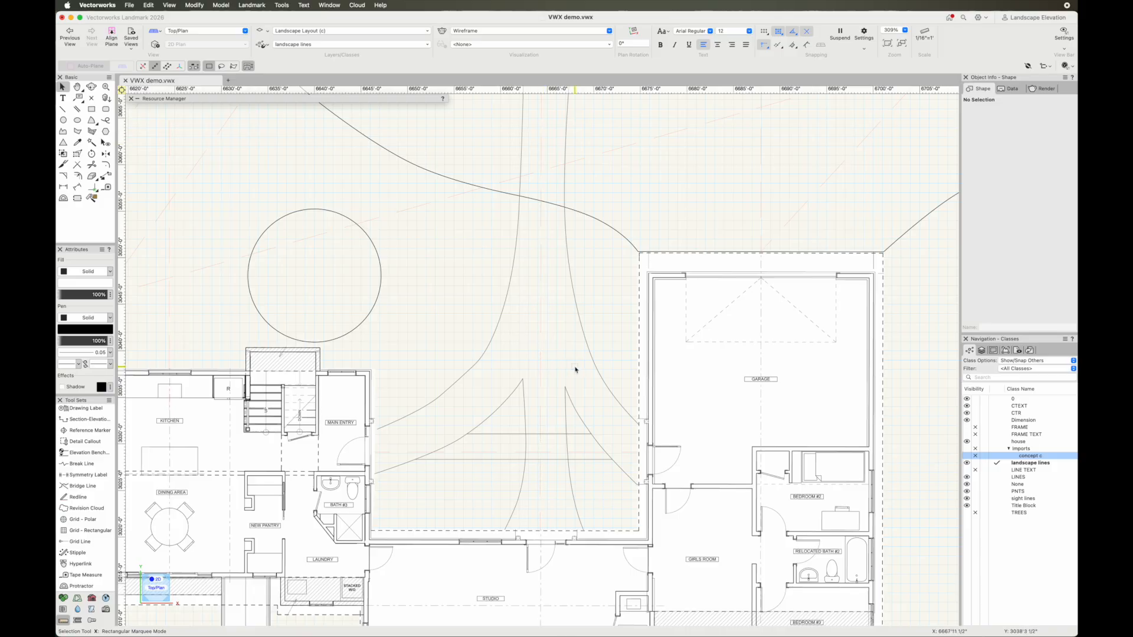
scroll(576, 370, down, 1)
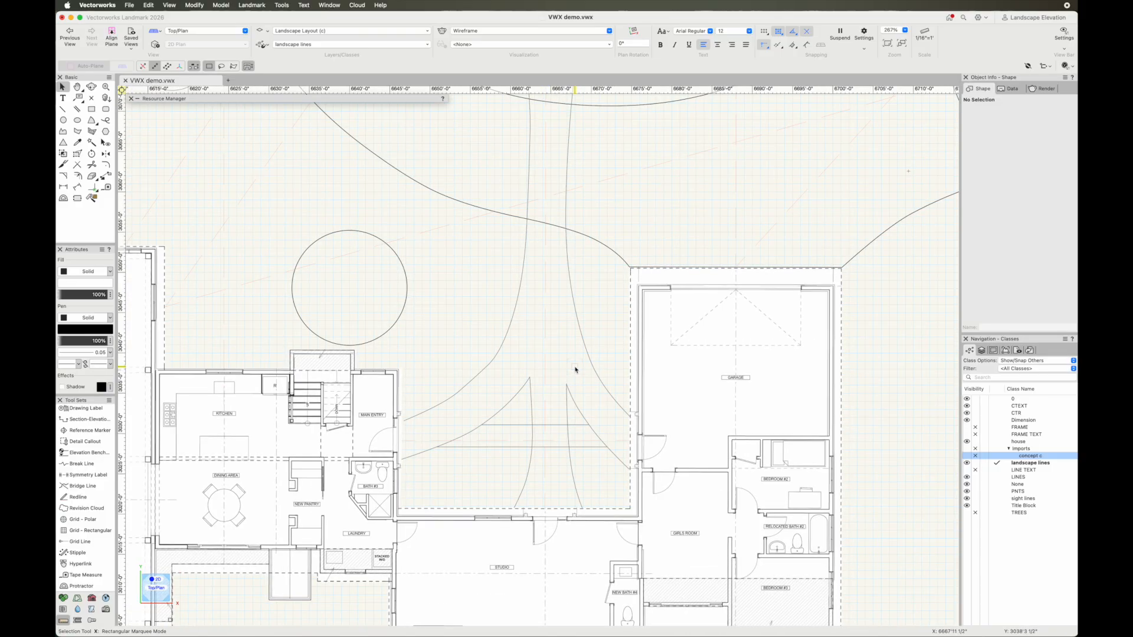
click(967, 456)
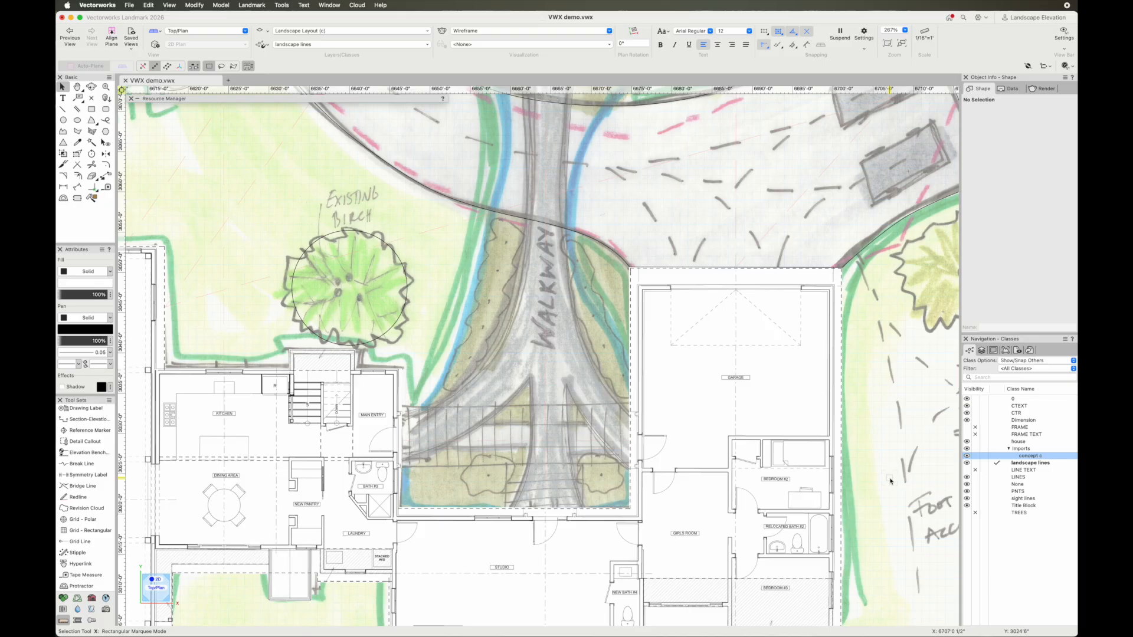
Step: Make Title Block the active class for editing the sheet's title block
scroll(891, 481, down, 3)
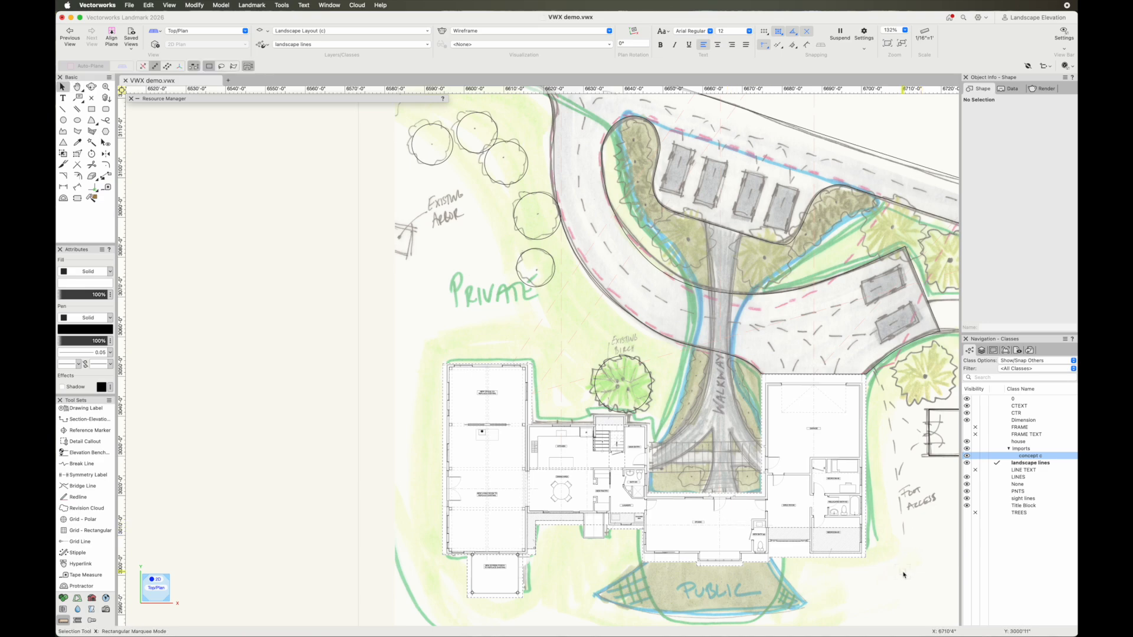
scroll(756, 547, down, 3)
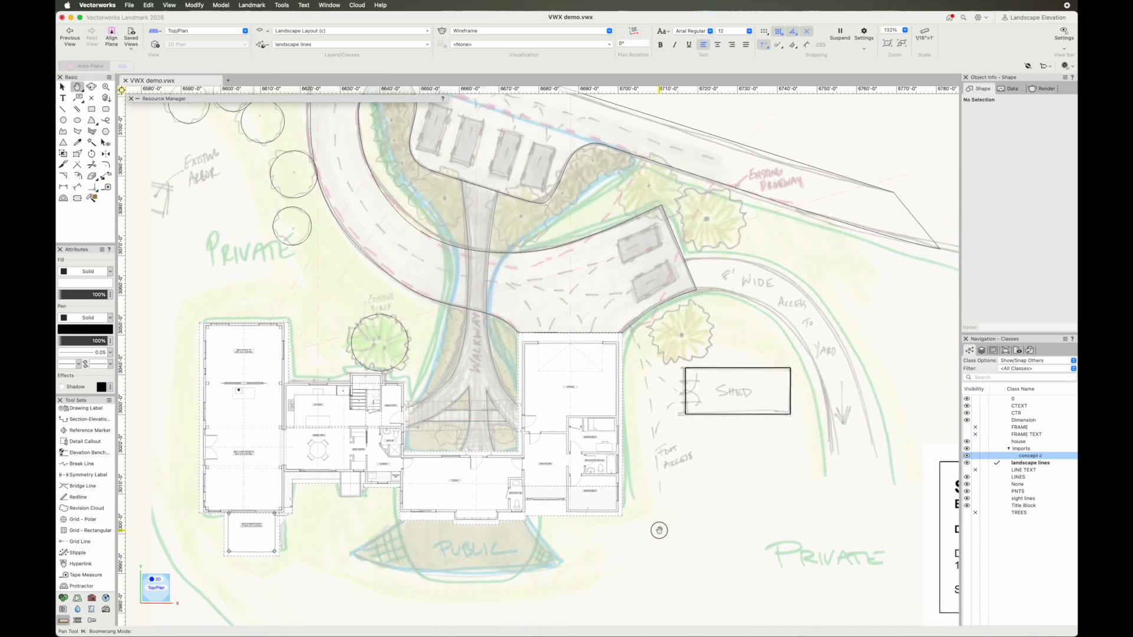
scroll(658, 533, down, 1)
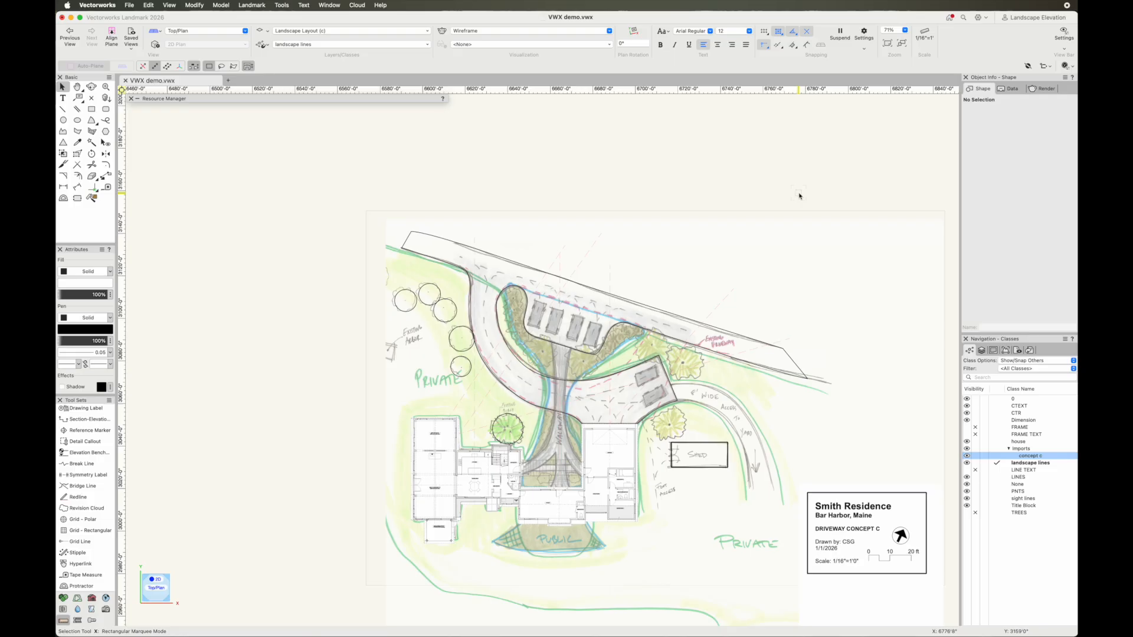
mouse_move(800, 196)
middle_down()
mouse_move(672, 185)
mouse_move(636, 161)
middle_up()
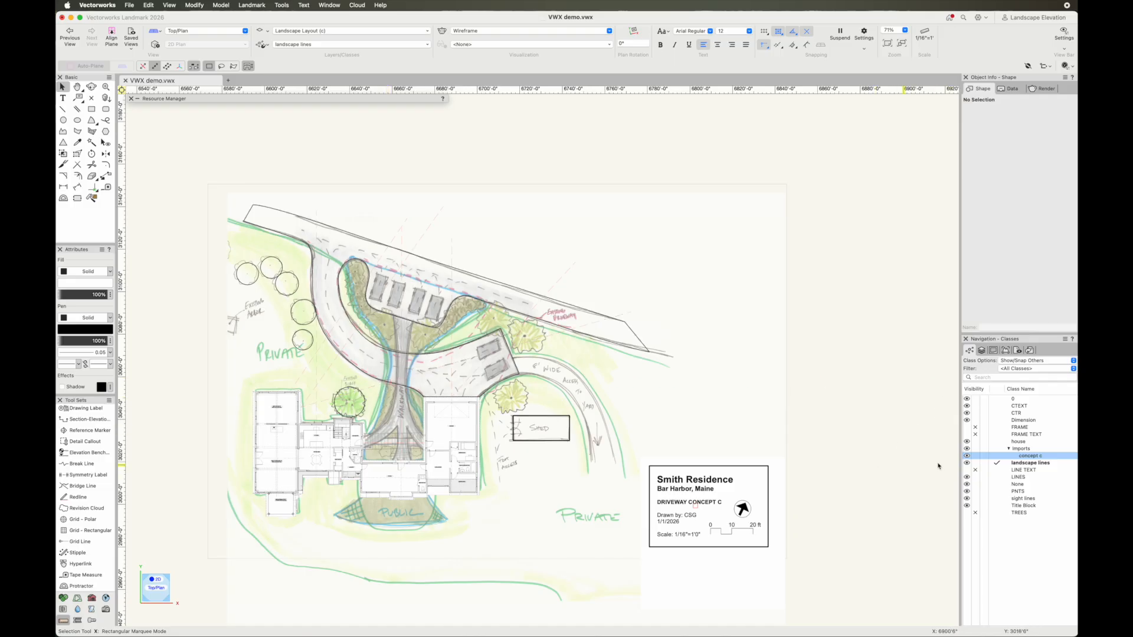
click(997, 506)
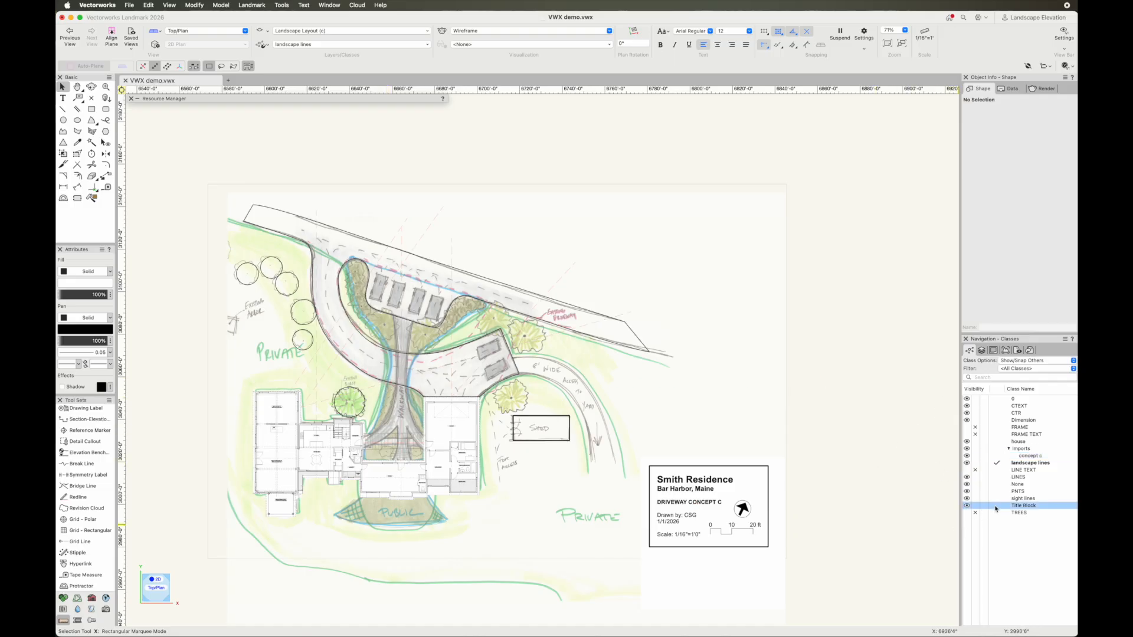
Step: Replace the drawing title "DRIVEWAY CONCEPT C" in the title block text with "ENTRANCE LAYOUT BASE"
scroll(707, 495, up, 3)
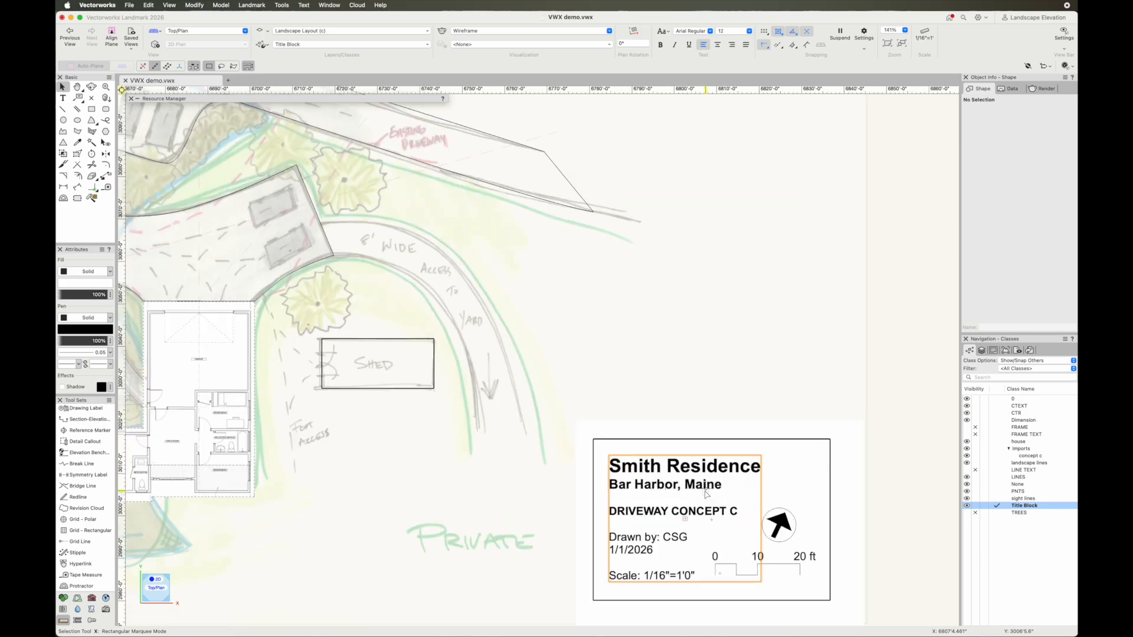
double_click(676, 502)
double_click(647, 513)
click(646, 512)
triple_click(669, 513)
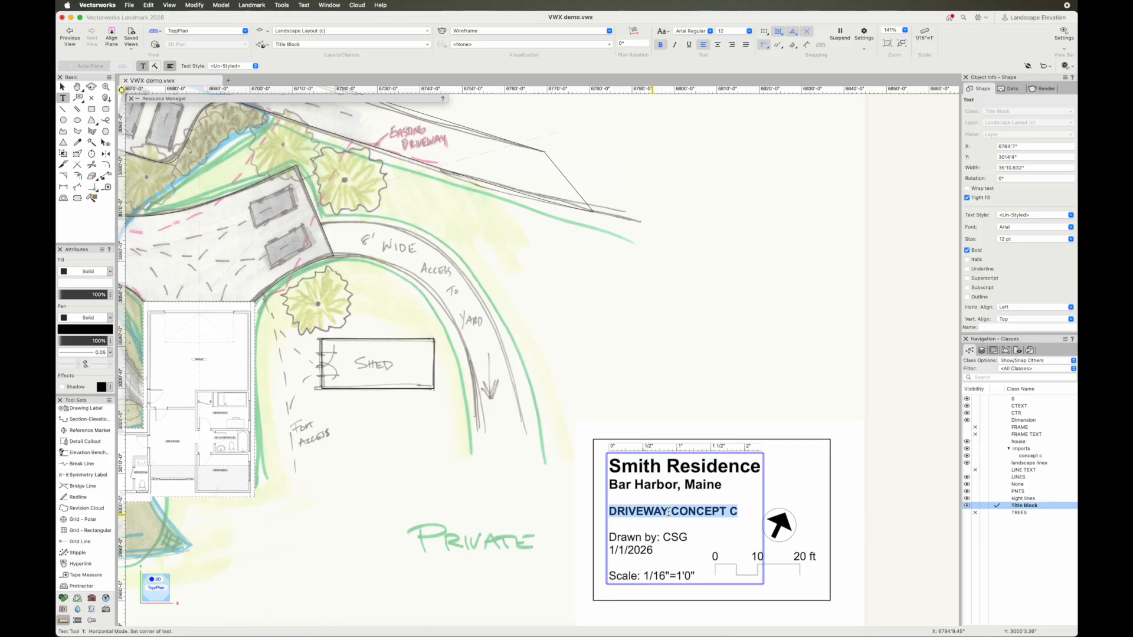
text(EN)
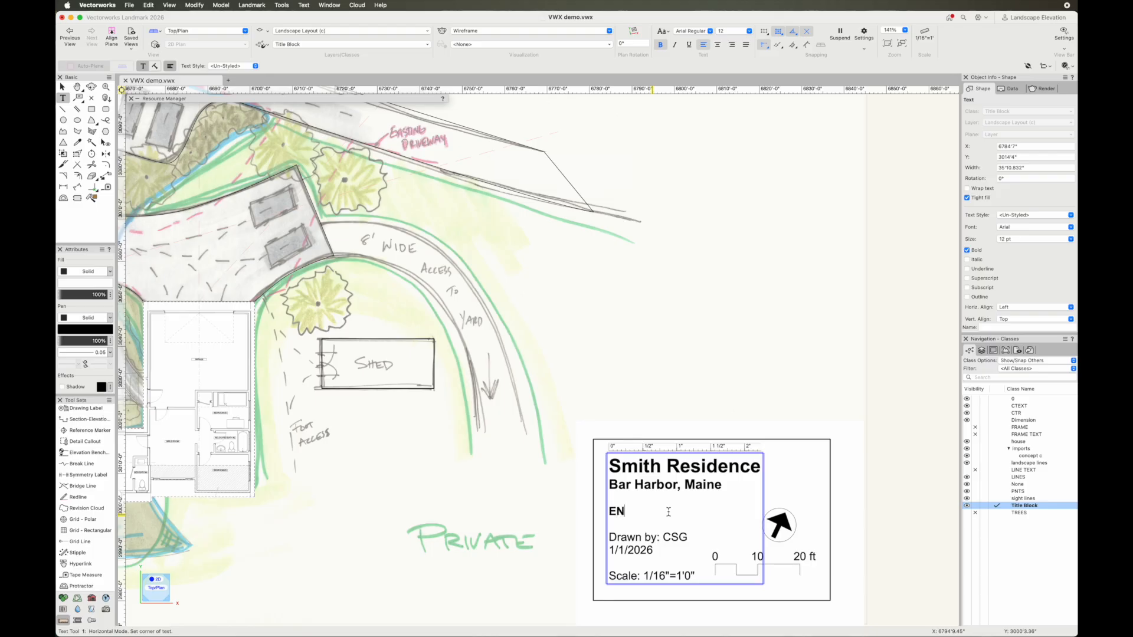
text(TRANCE LAYOUT)
key(Caps_Lock)
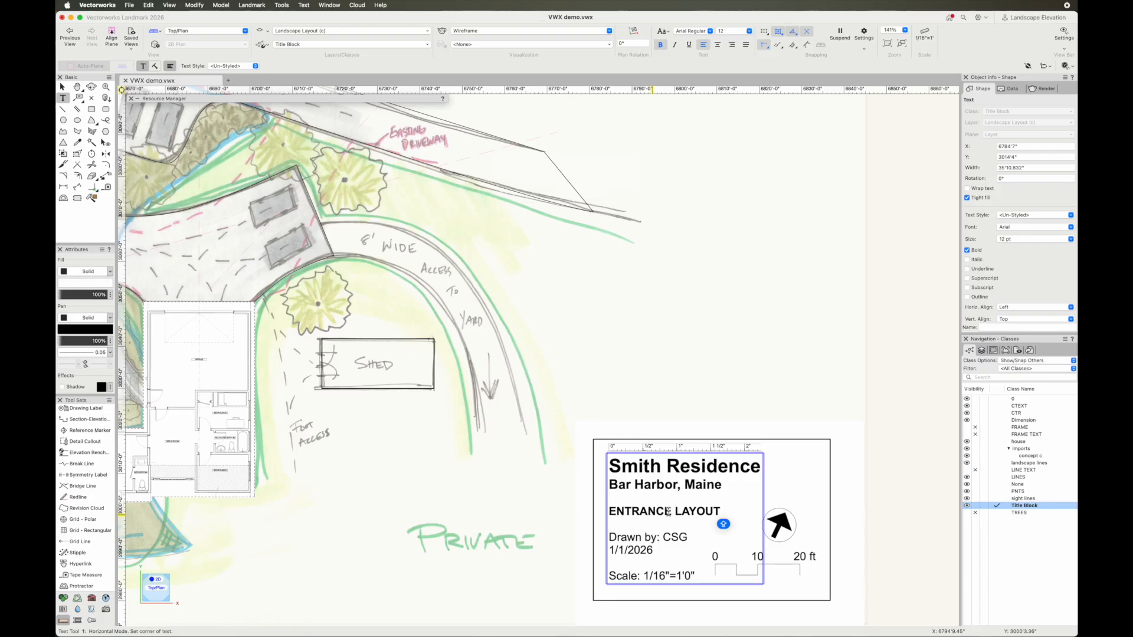
text(BASE)
key(Caps_Lock)
key(Escape)
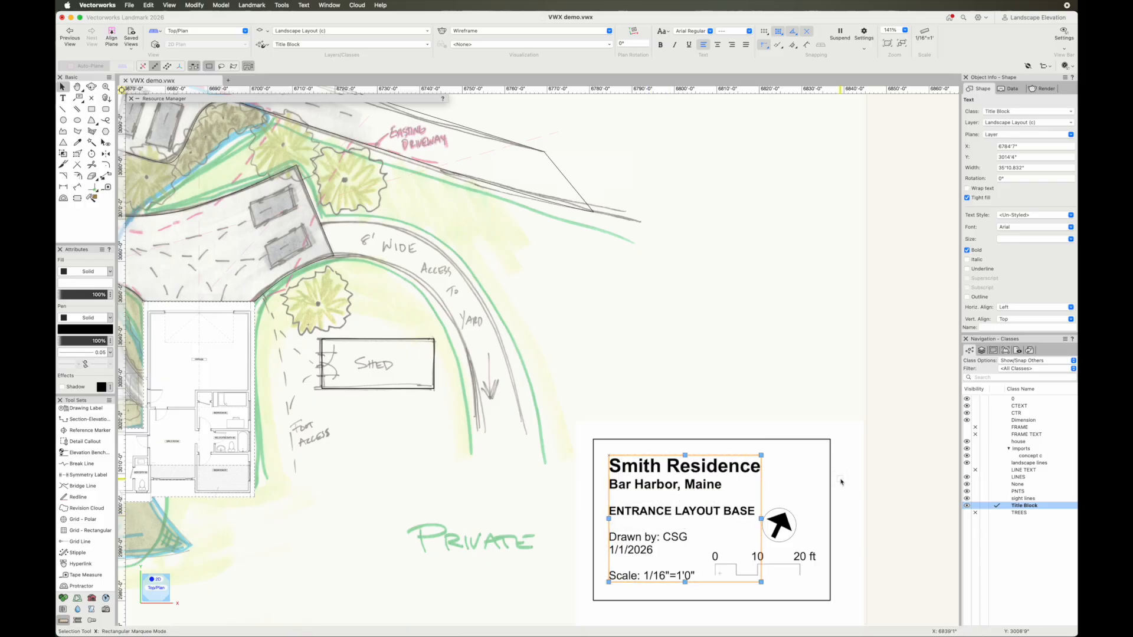
Step: Change the title block date to 1/7/2026 and deselect the text
double_click(618, 551)
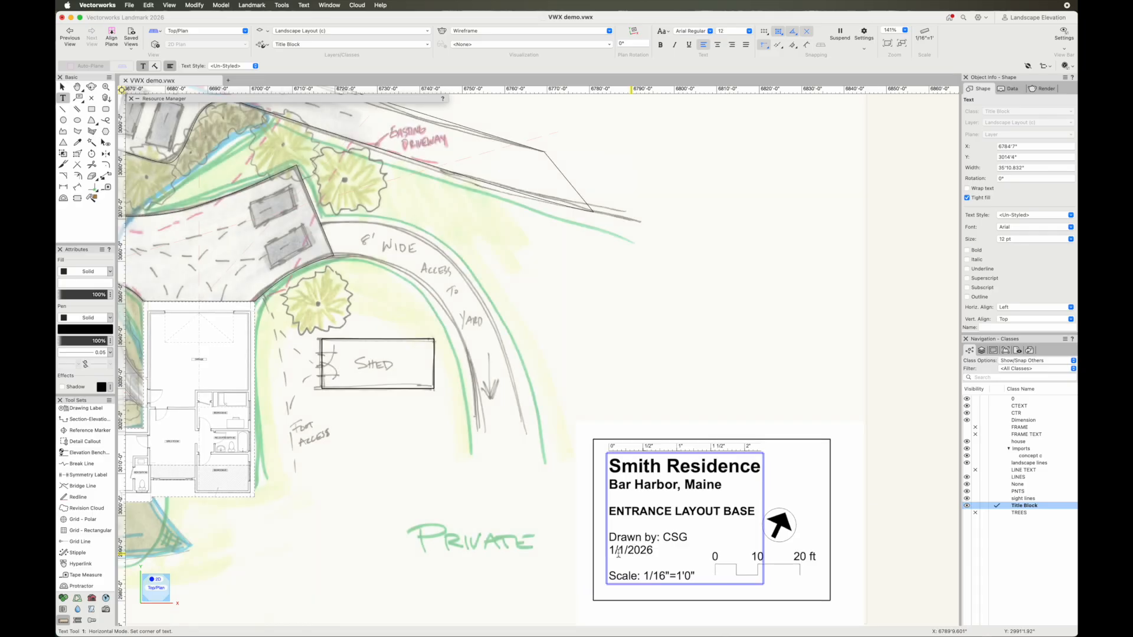
key(BackSpace)
text(7)
key(Escape)
click(864, 533)
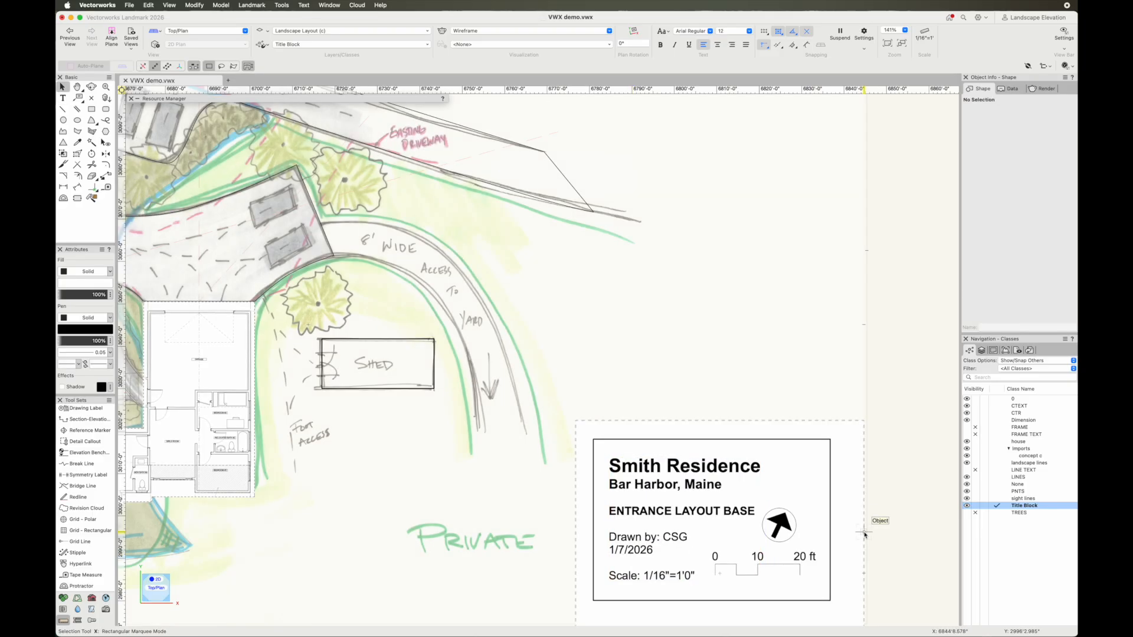
Step: Hide the concept c sketch class so only the traced linework, house plan and title block show on the page
scroll(886, 534, down, 2)
scroll(887, 534, down, 2)
mouse_move(807, 471)
middle_down()
mouse_move(766, 370)
mouse_move(745, 387)
middle_up()
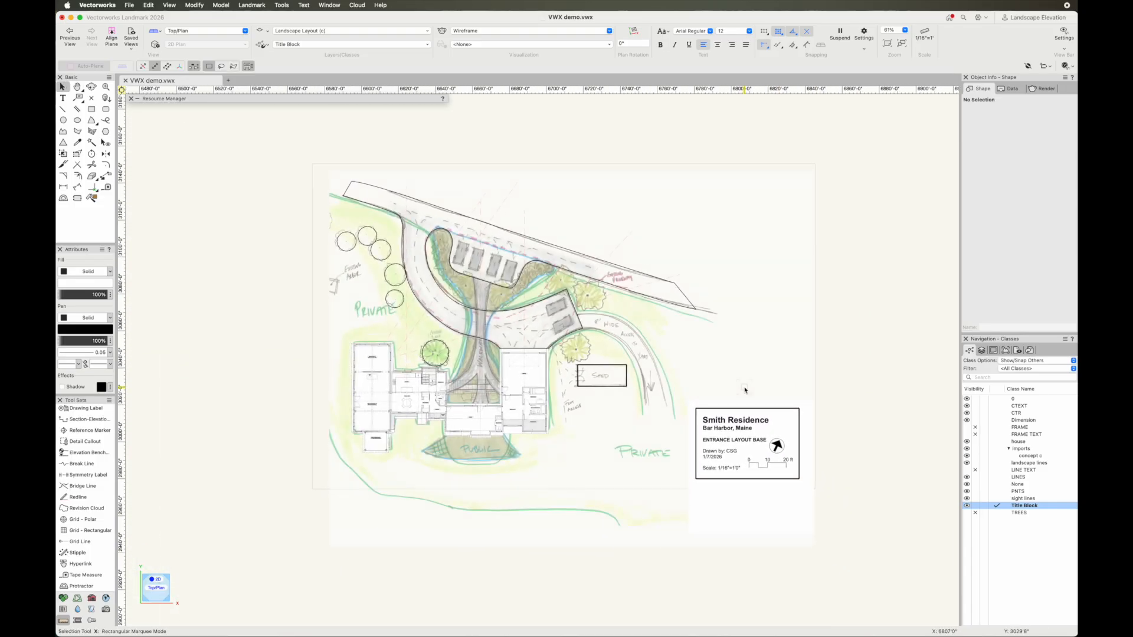
click(975, 456)
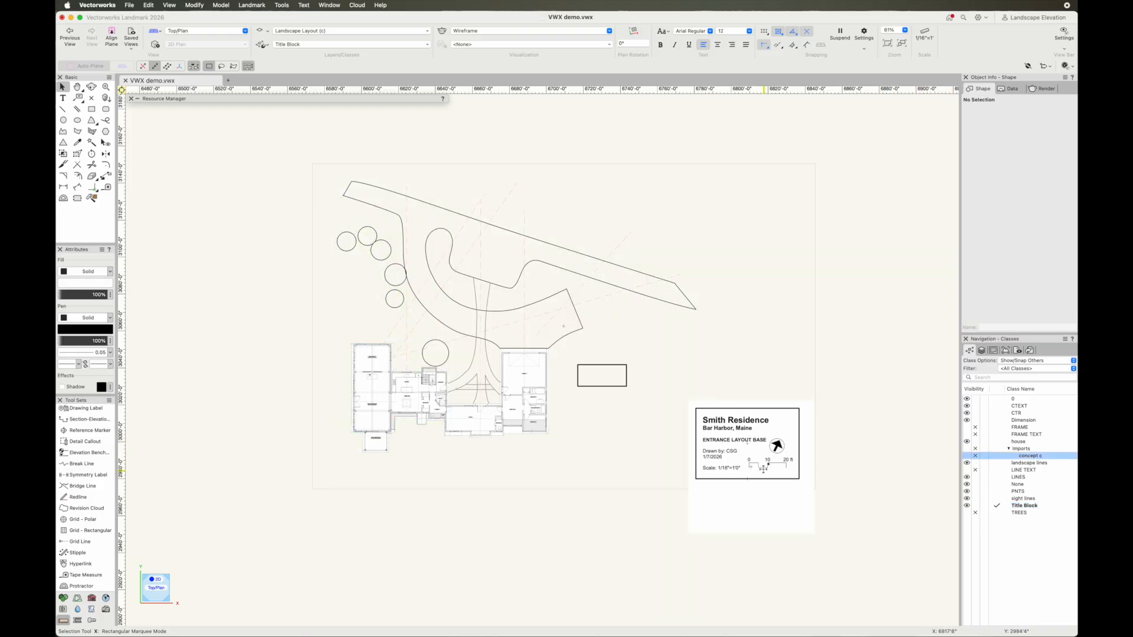
Step: Set the class options to Show/Snap/Modify Others, and shift the house plan and all traced linework right to center them on the page
mouse_move(291, 122)
mouse_down()
mouse_move(663, 419)
mouse_move(680, 472)
mouse_up()
click(1055, 361)
click(1053, 369)
mouse_move(274, 131)
mouse_down()
mouse_move(791, 503)
mouse_move(680, 505)
mouse_move(696, 472)
mouse_up()
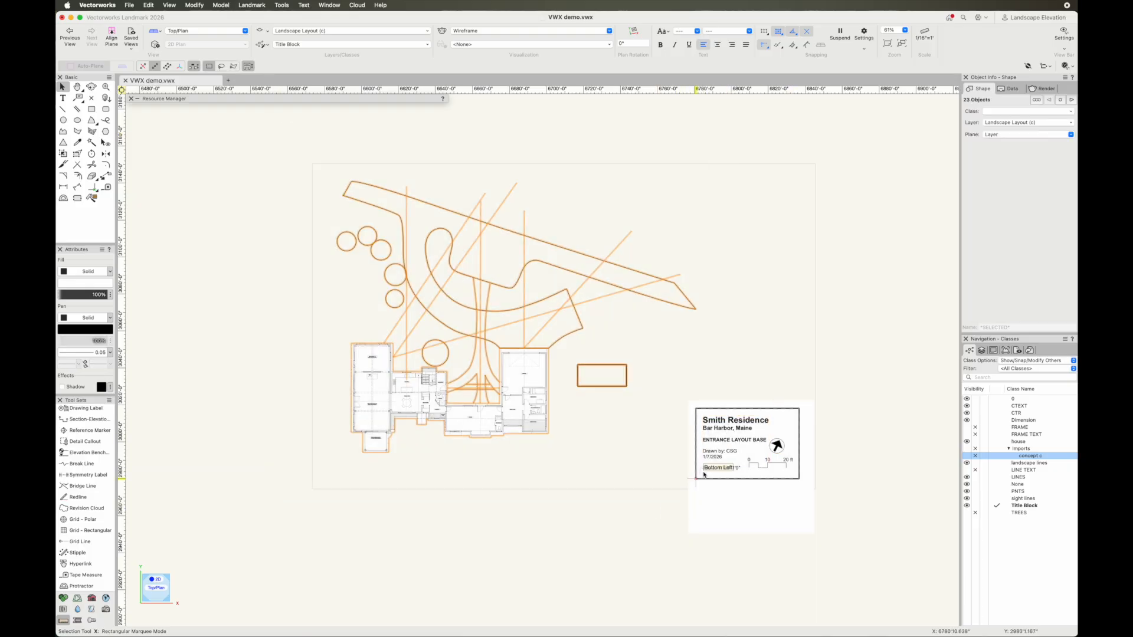
drag(529, 343, 586, 350)
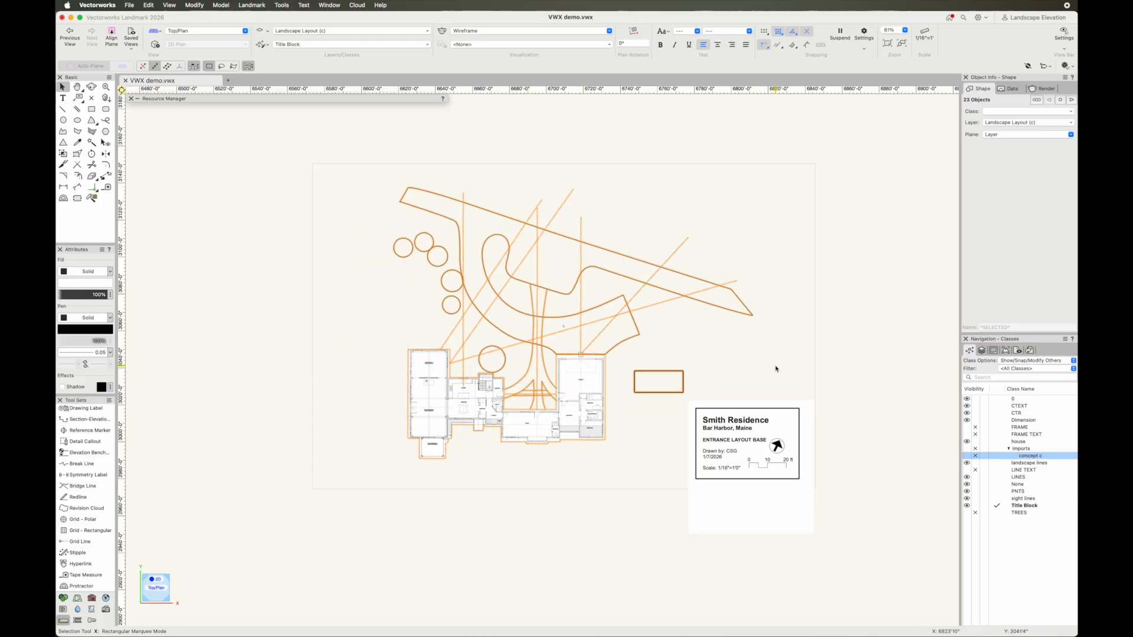
click(776, 368)
Step: Preview the printed page as a PDF in the Preview app to check the layout, and close the preview
key(super+p)
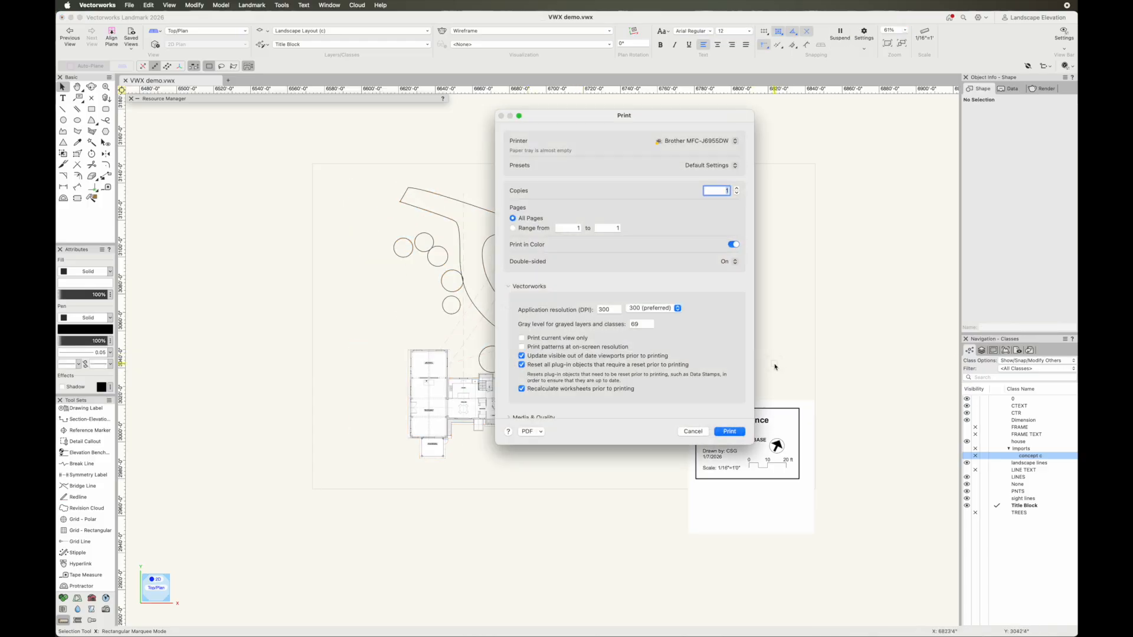
click(542, 432)
click(545, 446)
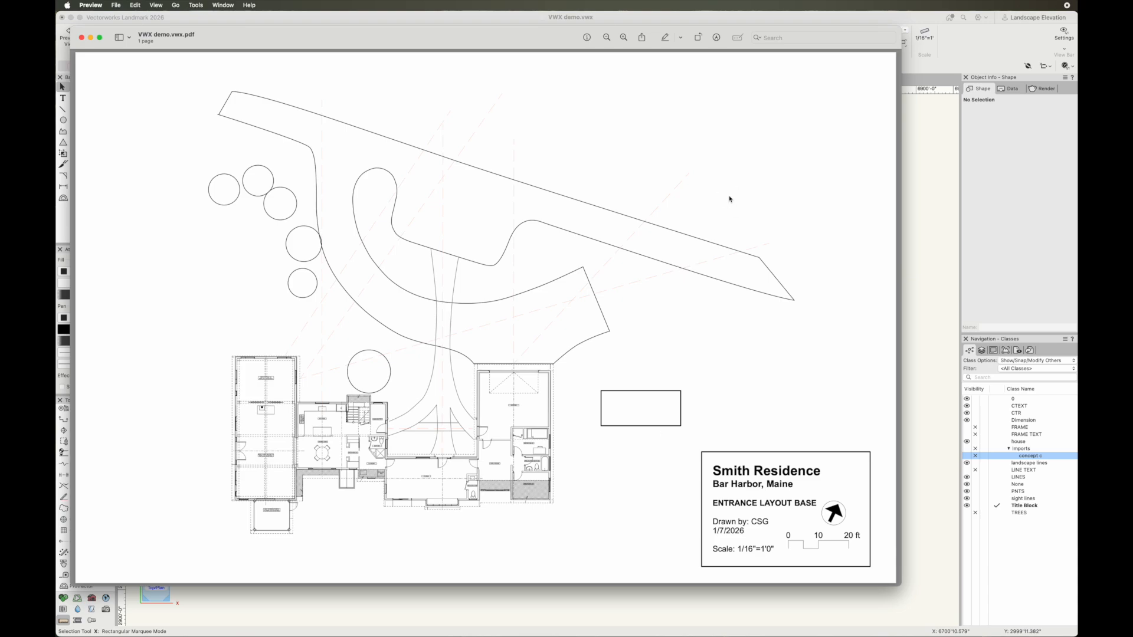
click(81, 38)
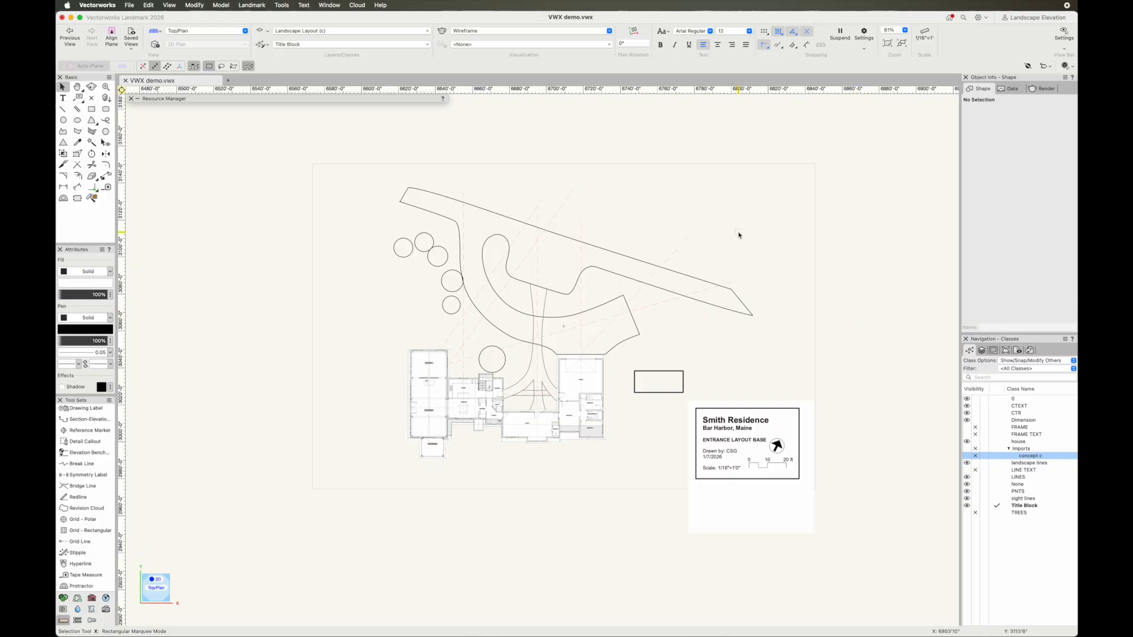
Step: Review the Concept A, B and C sheet layers, and return to the Landscape Layout (c) design layer
click(995, 352)
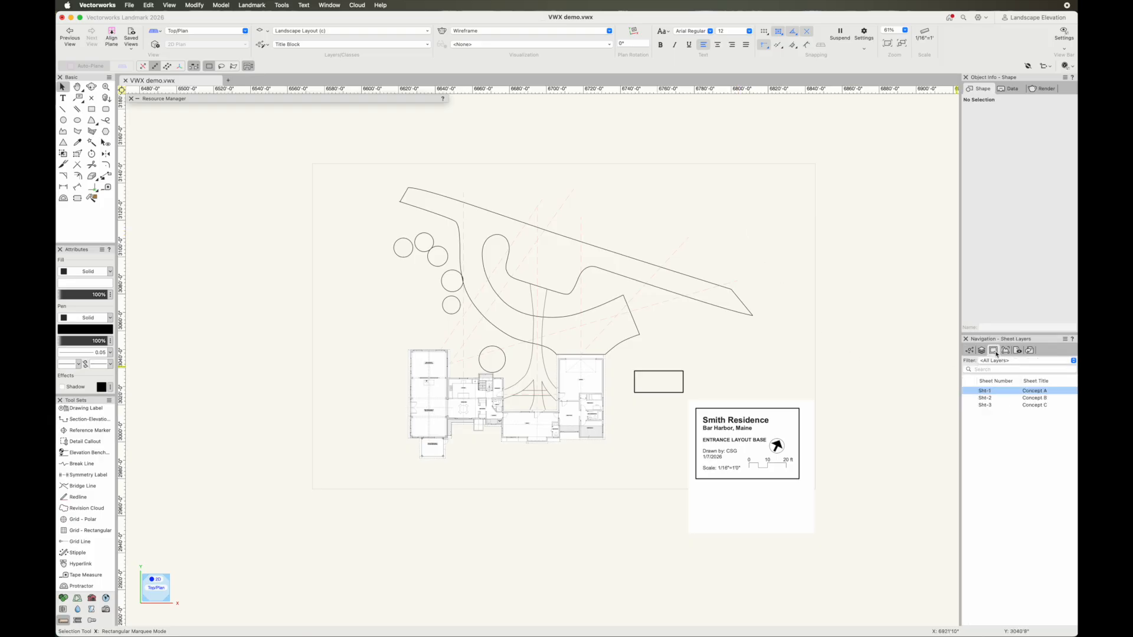
click(970, 399)
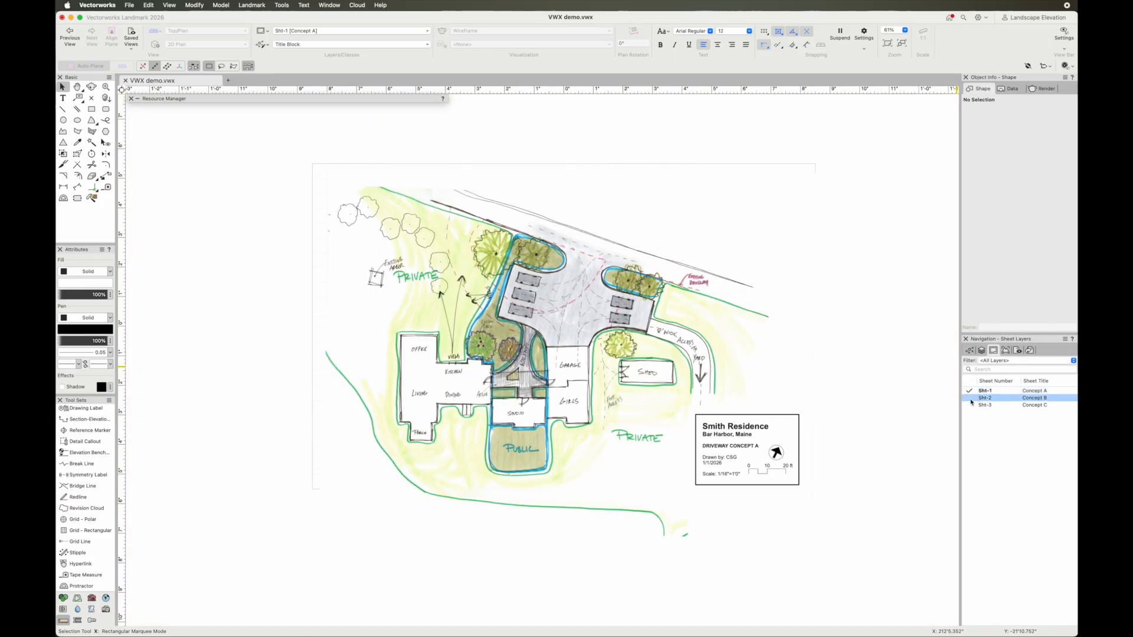
click(971, 406)
click(983, 351)
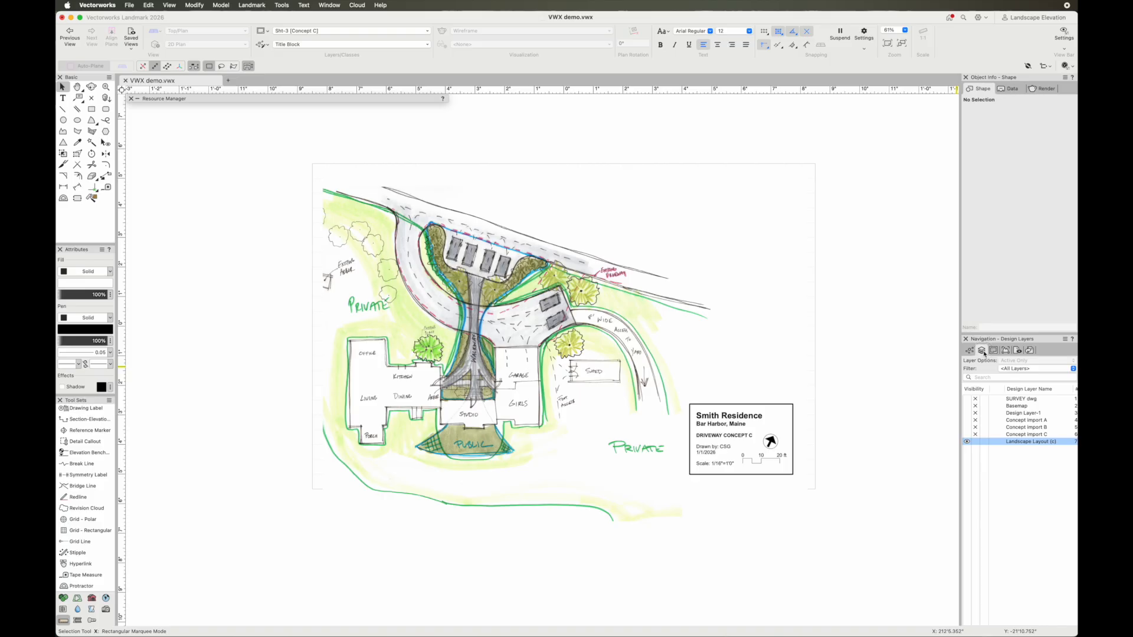
click(995, 442)
Step: Save the layout through the print dialog as a PDF named "Entrance layout base" in the VWX basemap folder
mouse_move(895, 488)
middle_down()
mouse_move(834, 484)
mouse_move(842, 496)
middle_up()
key(super+p)
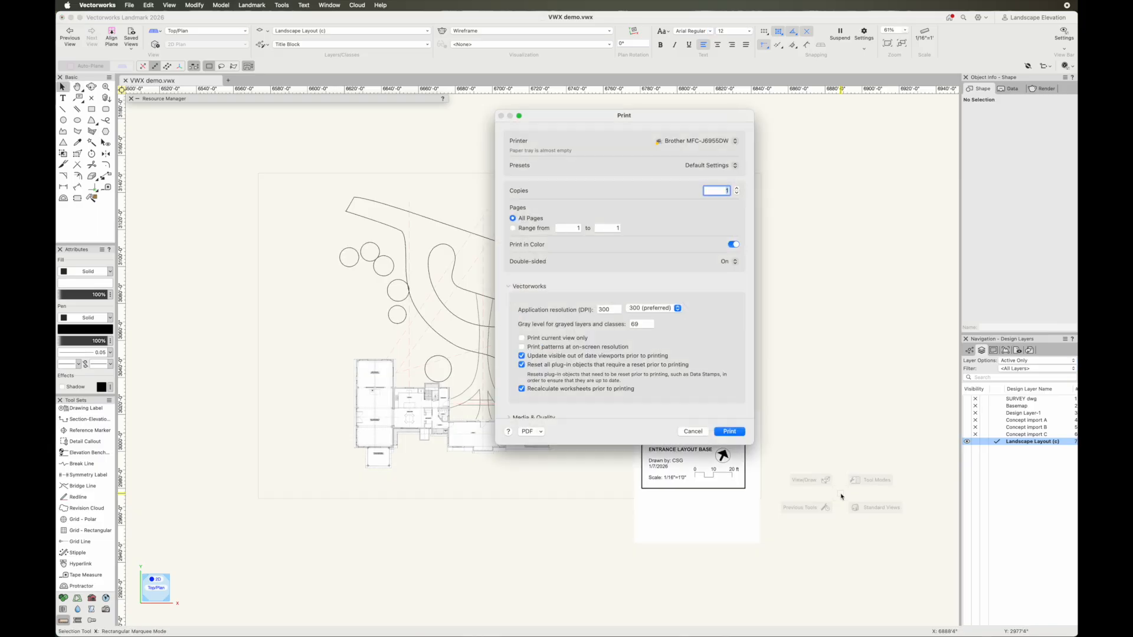
click(540, 432)
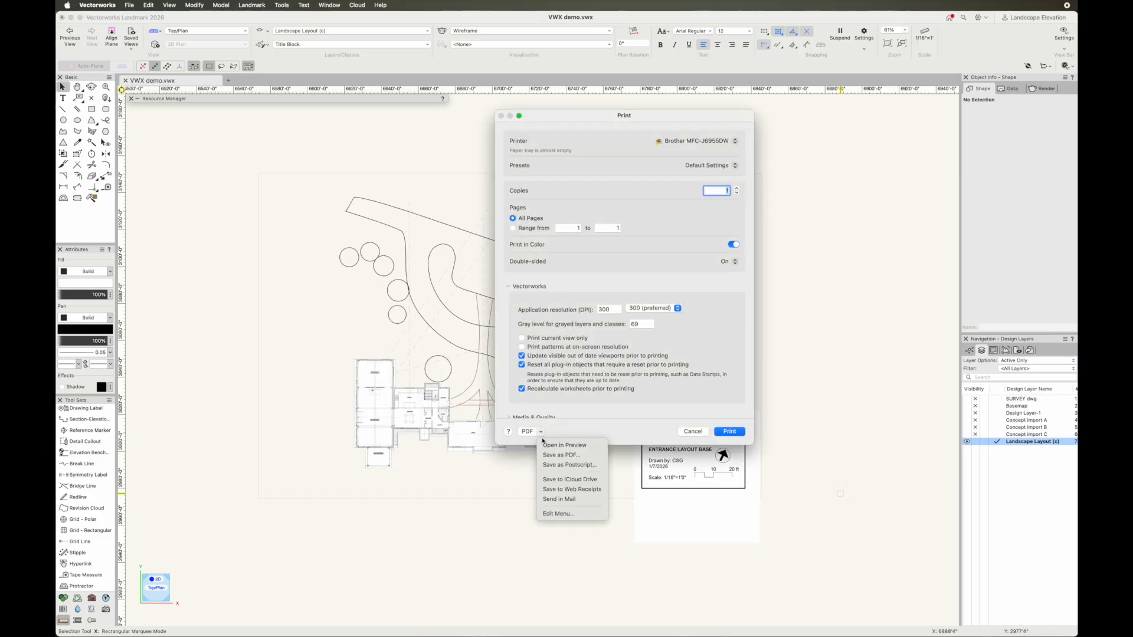
click(546, 455)
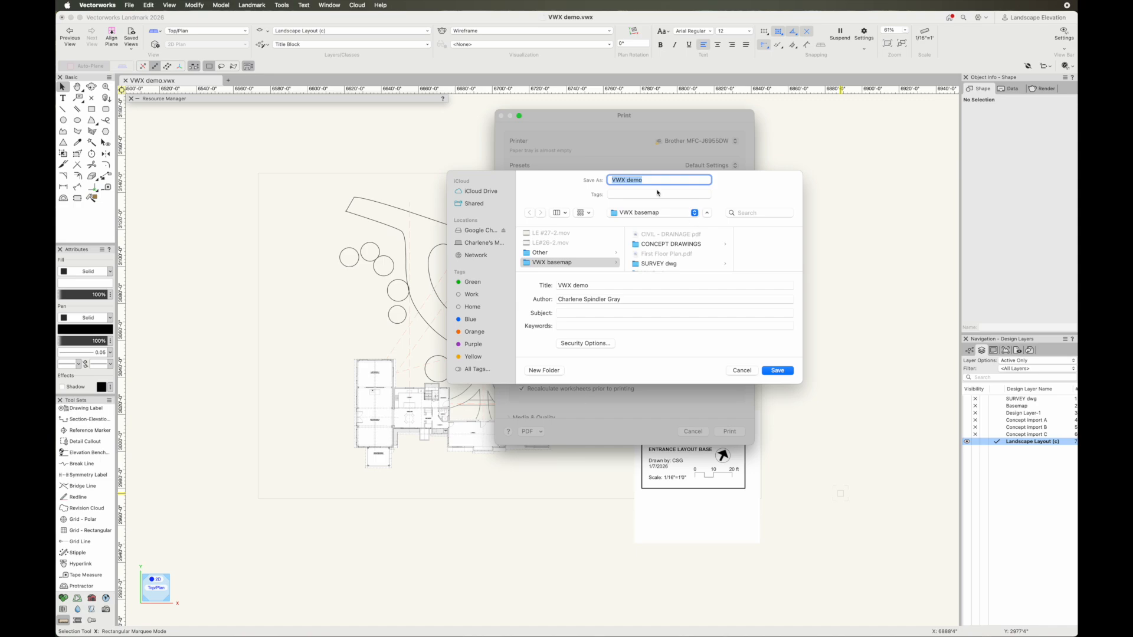
text(Entrance layout base)
click(777, 371)
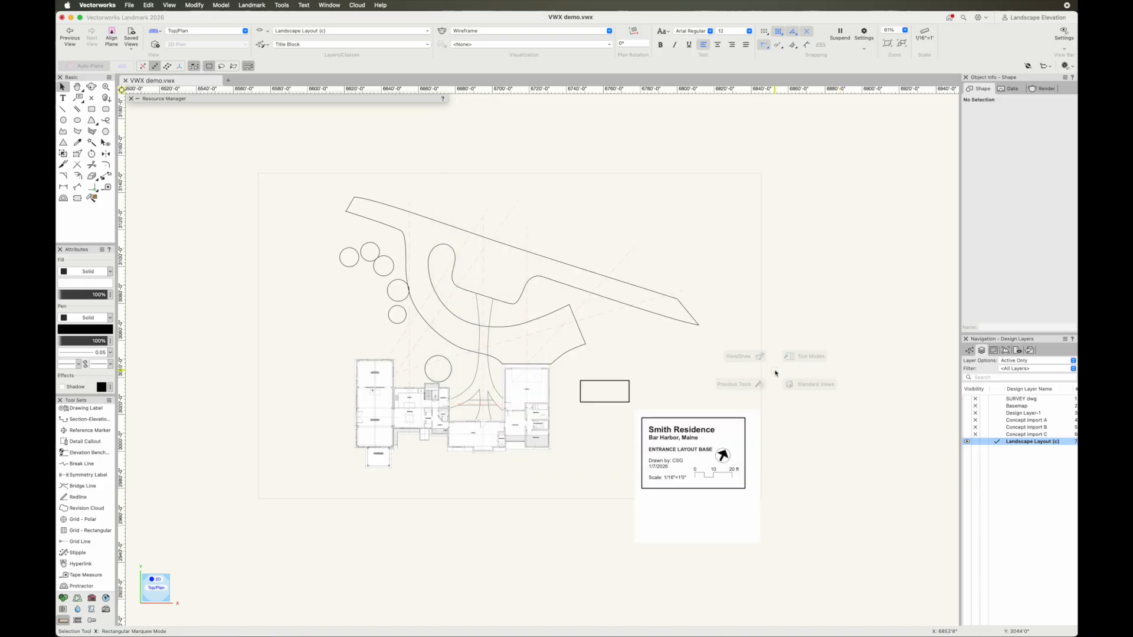
click(846, 309)
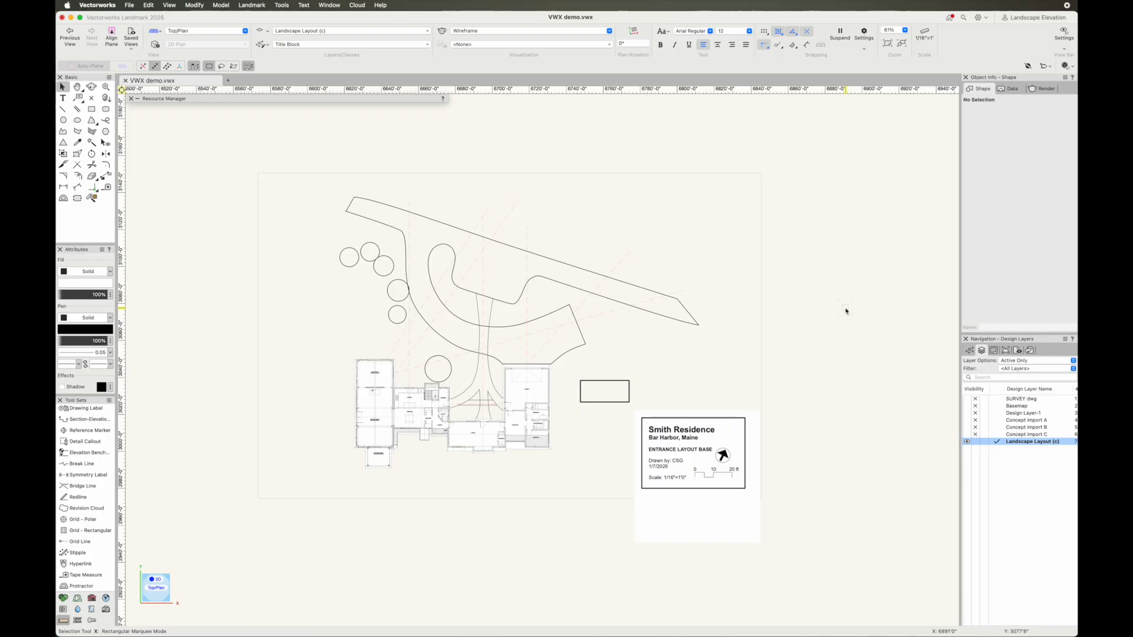
key(u)
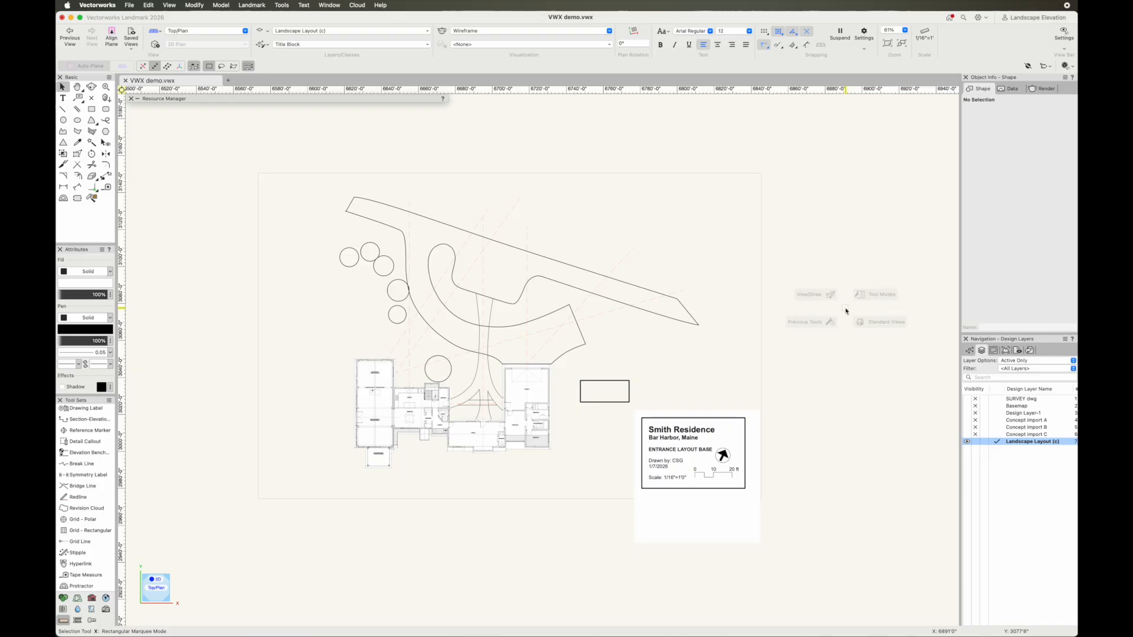